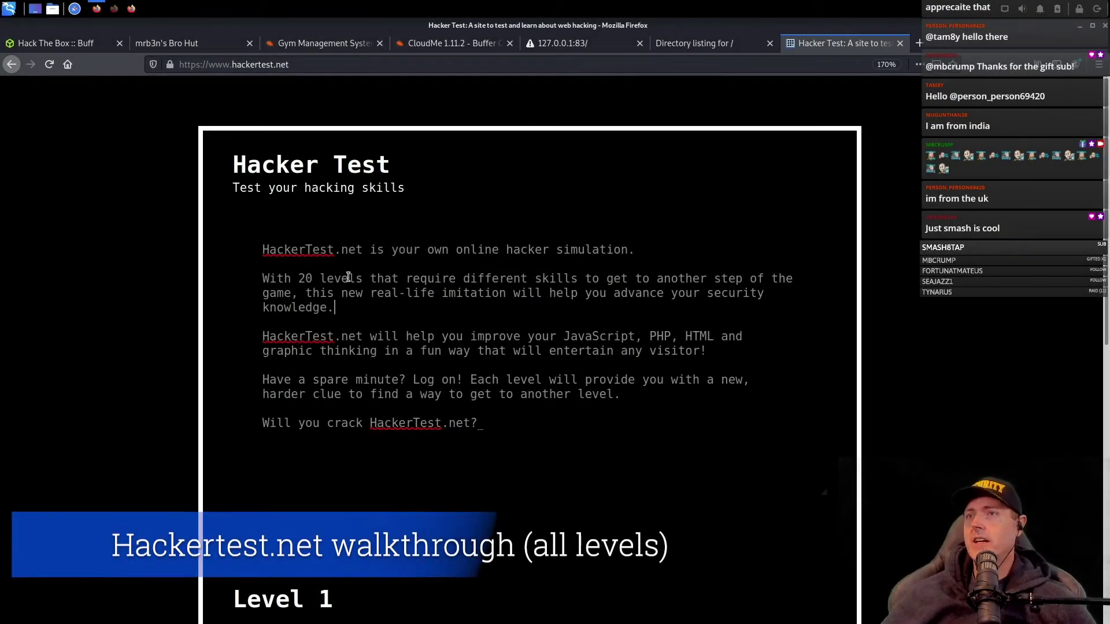
View the Level 1 page source, scroll down to the check() function and zoom in
text(yyyy)
drag(320, 278, 700, 278)
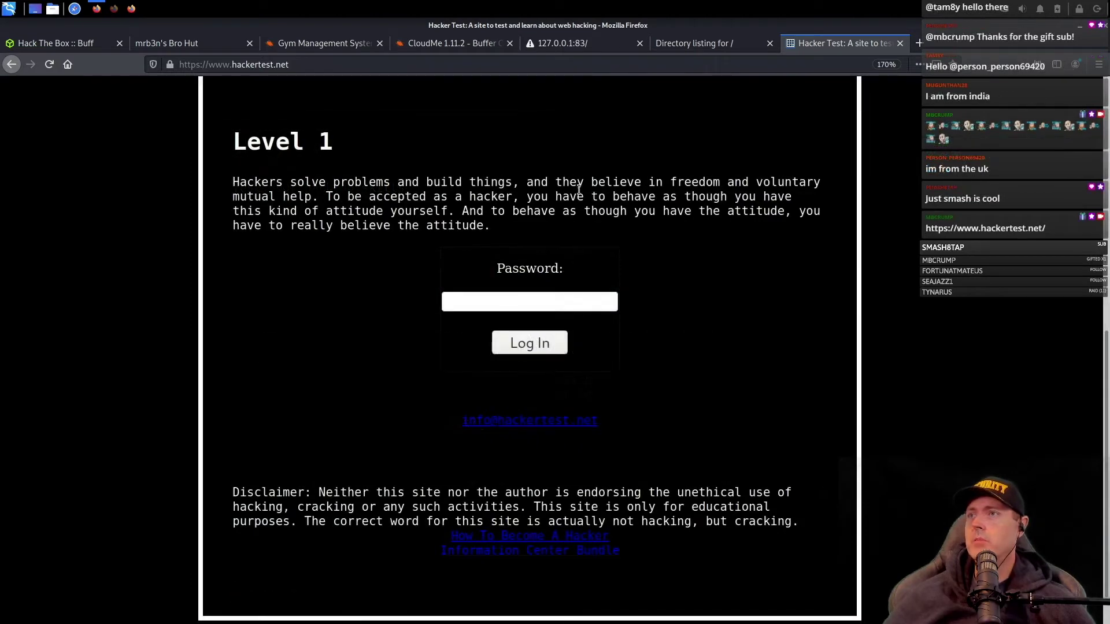
right_click(738, 364)
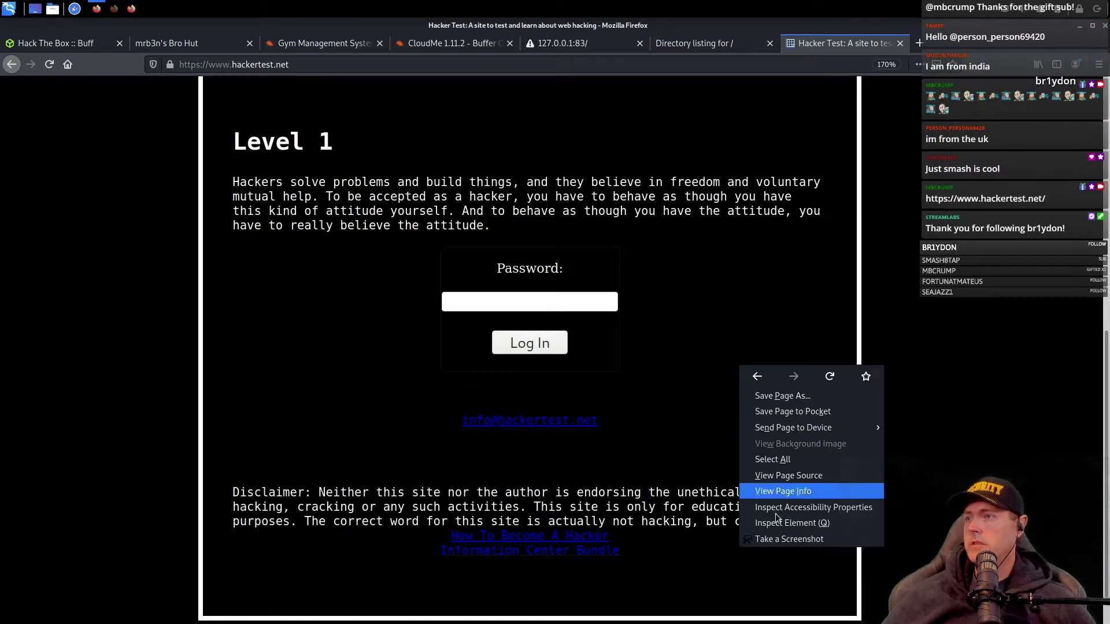
click(774, 477)
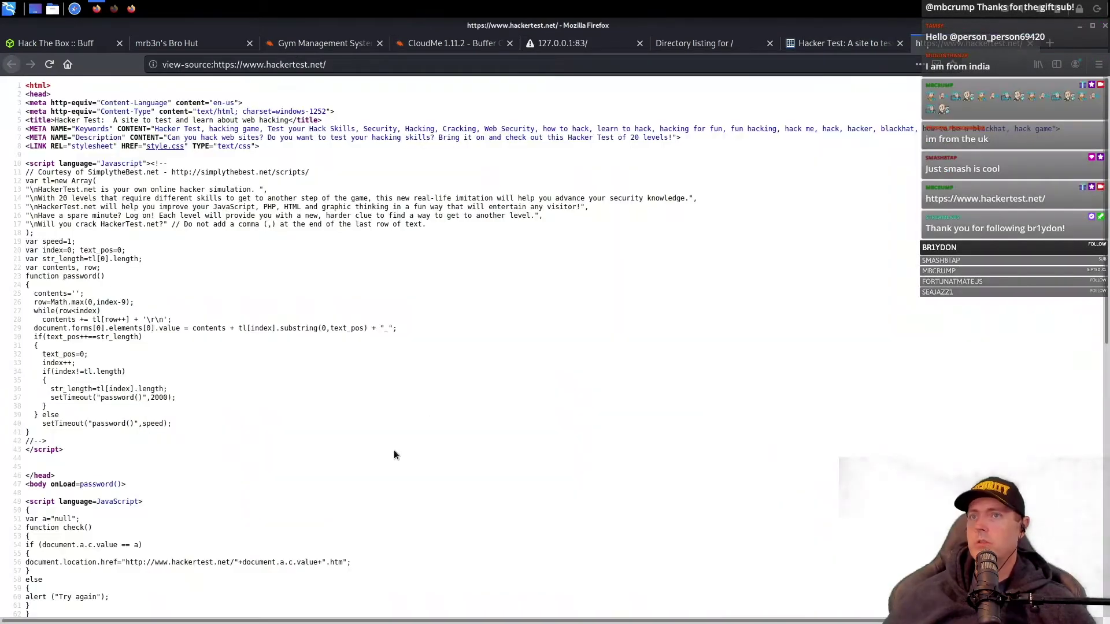
scroll(289, 445, down, 3)
scroll(207, 445, down, 3)
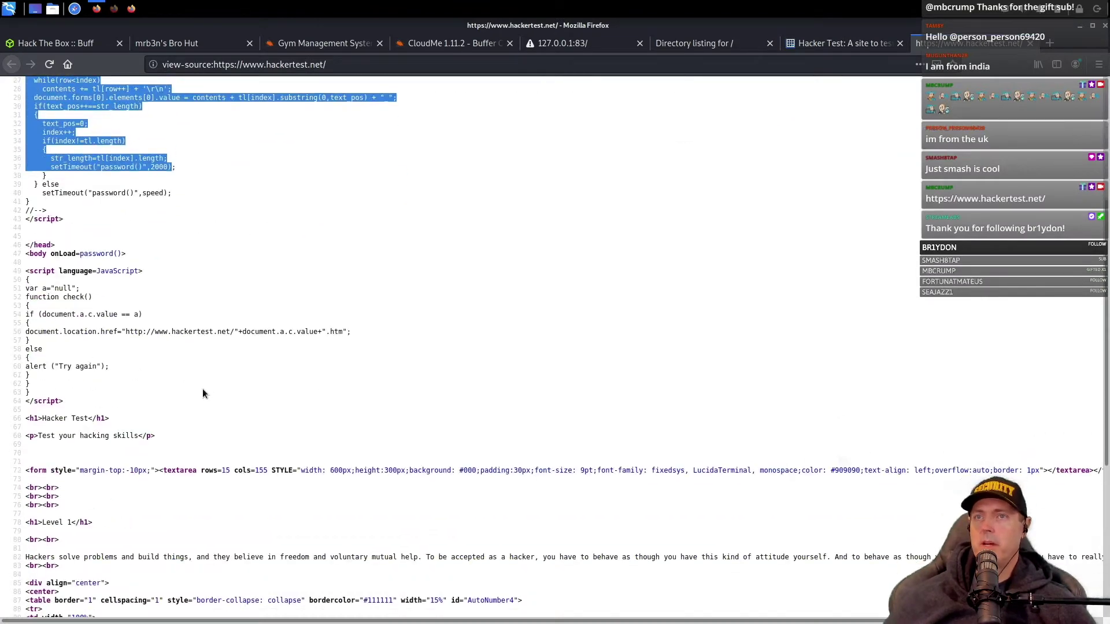
scroll(202, 388, down, 3)
scroll(213, 373, down, 3)
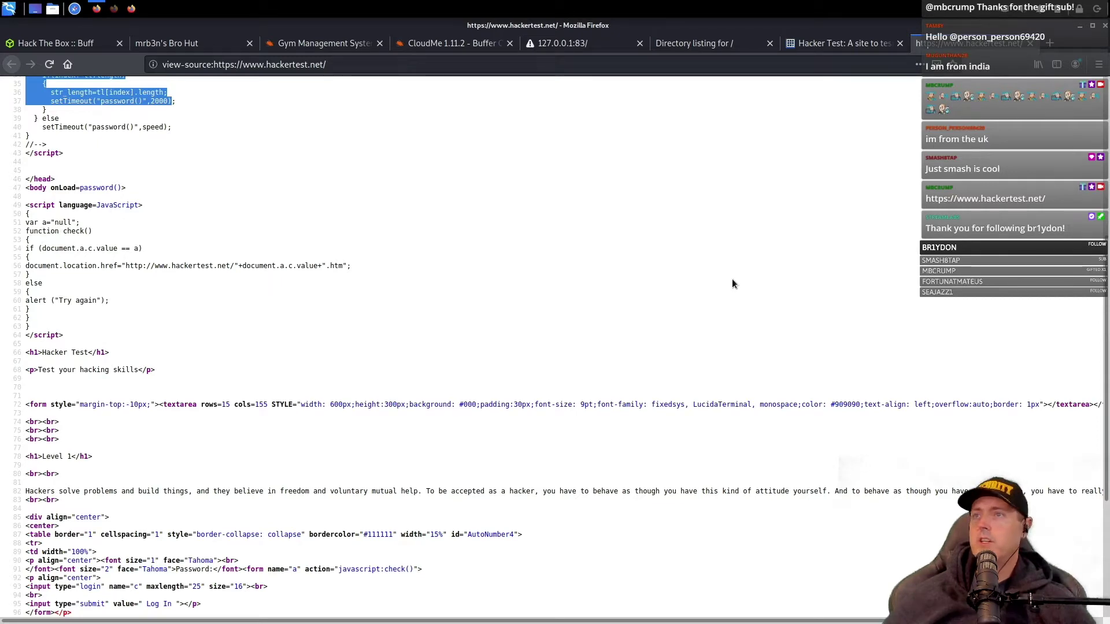
key(ctrl+plus)
key(ctrl+plus)
key(ctrl+plus)
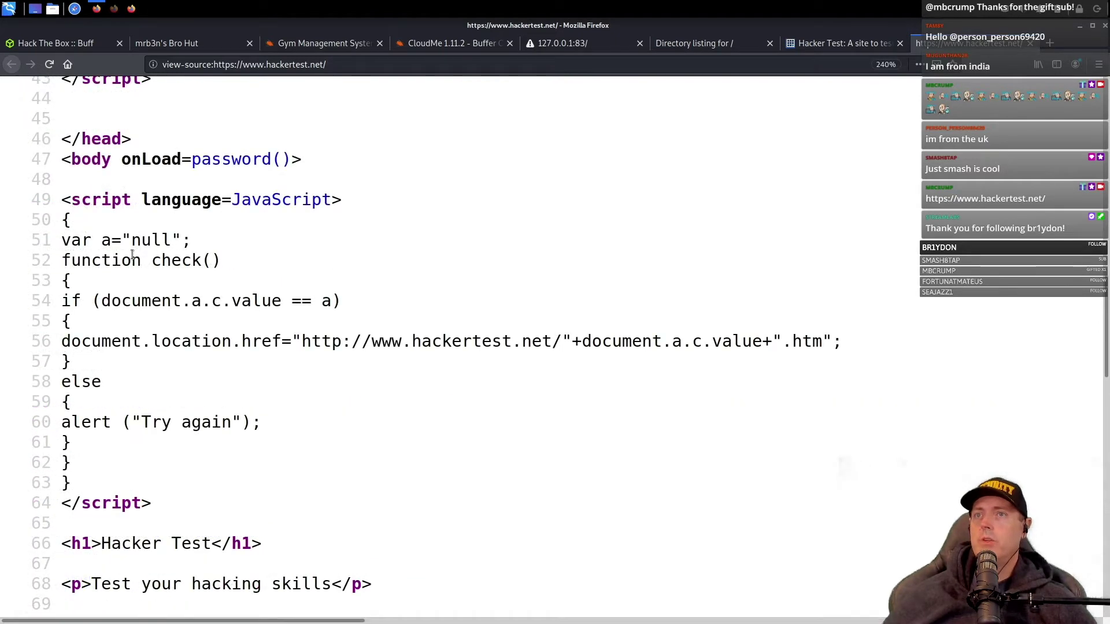
drag(152, 260, 220, 261)
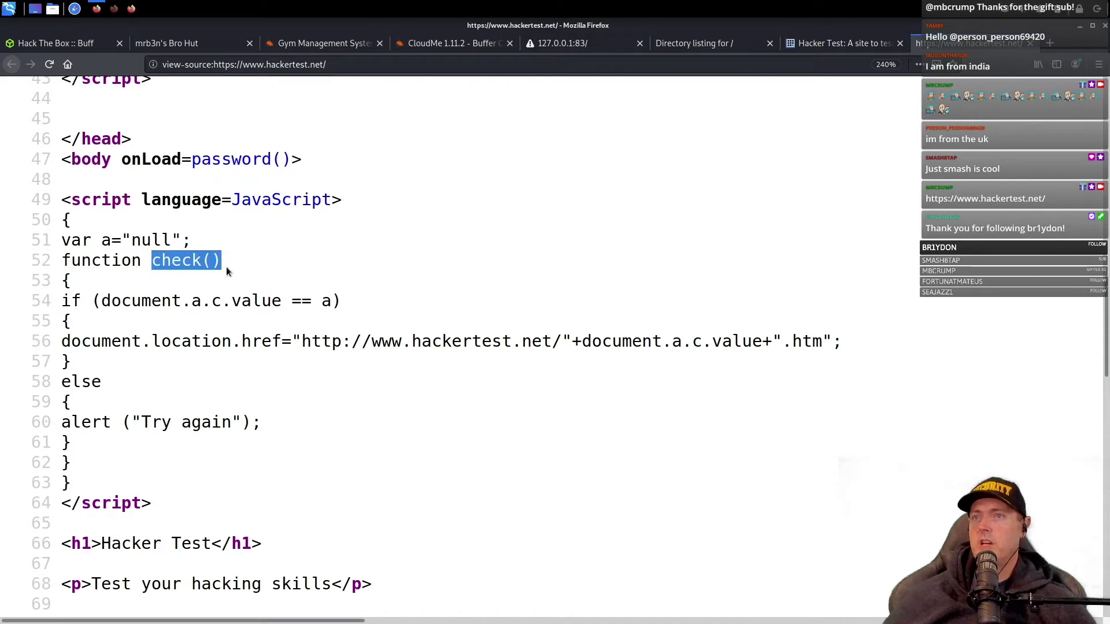
drag(102, 301, 229, 303)
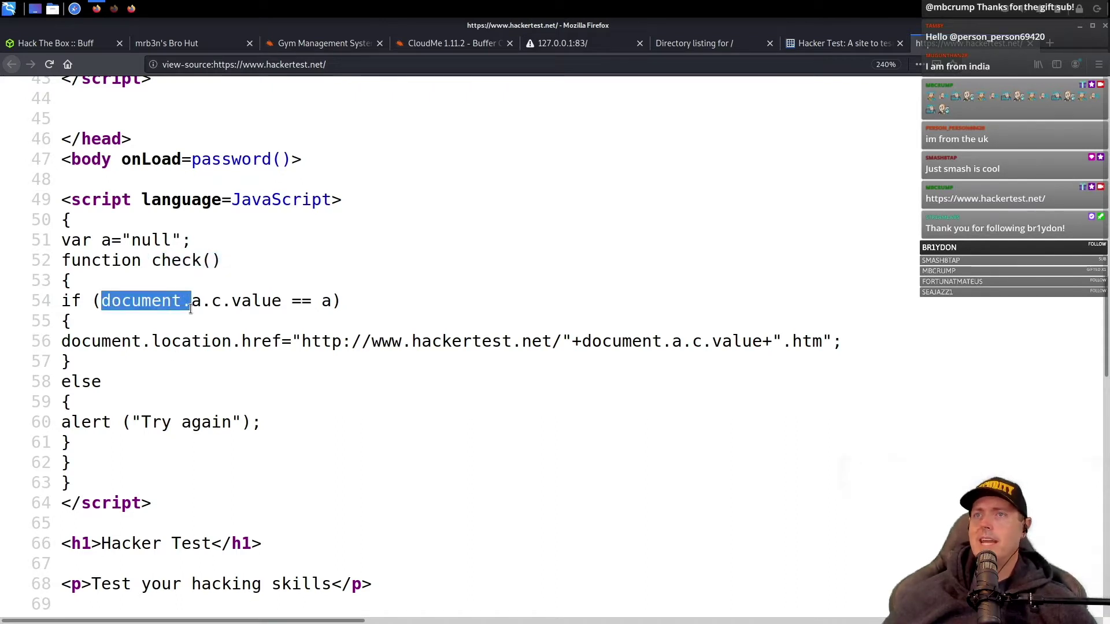
click(237, 303)
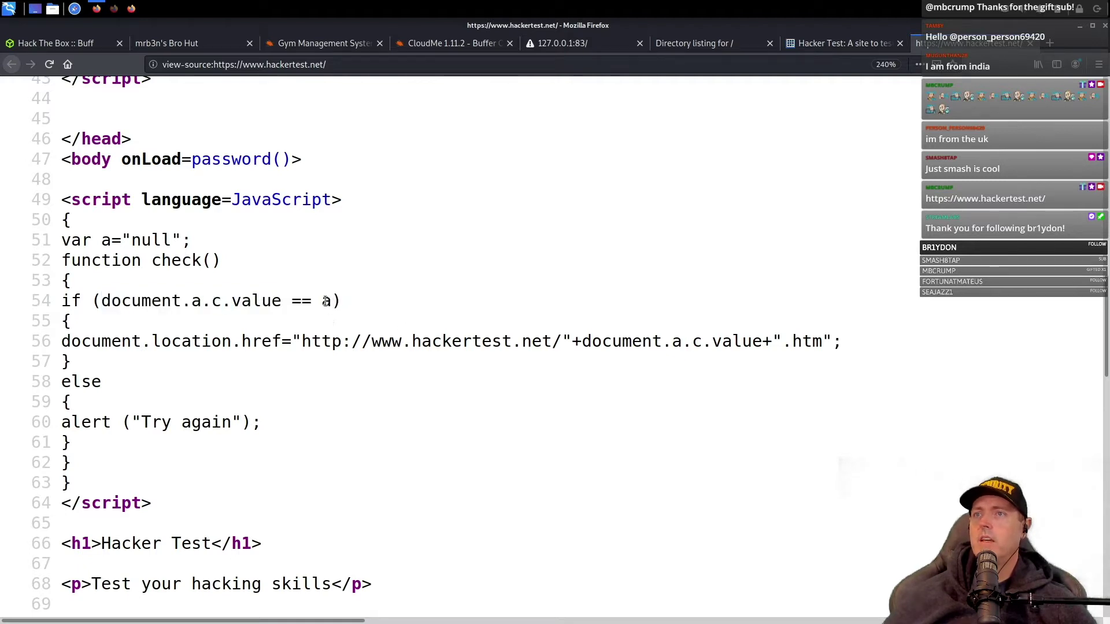
drag(322, 301, 330, 302)
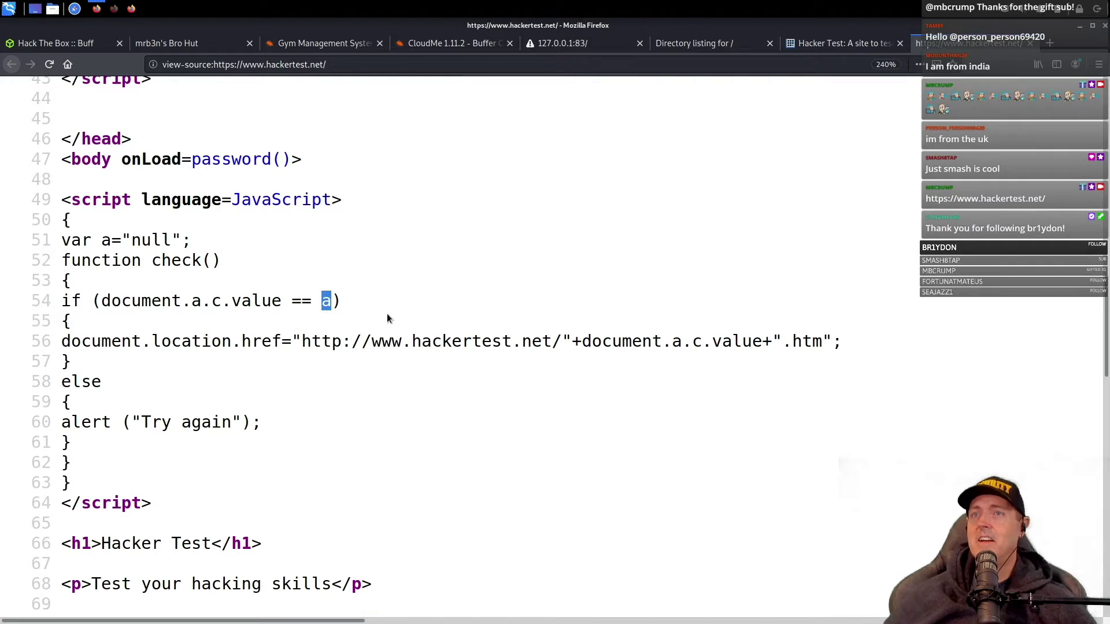
double_click(106, 242)
drag(133, 241, 171, 241)
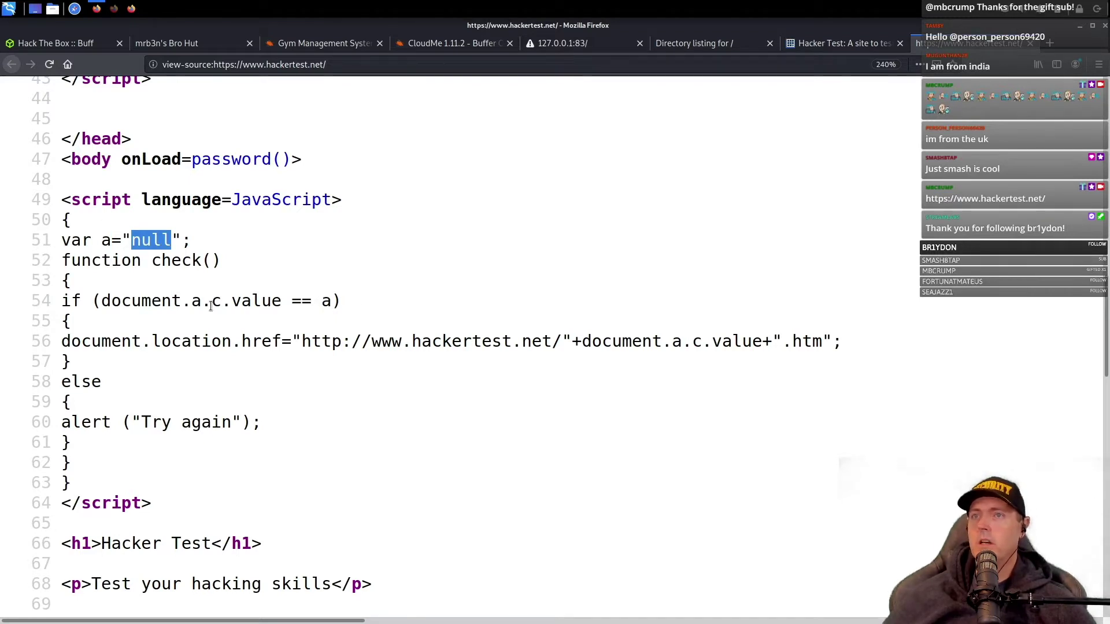
drag(101, 300, 284, 302)
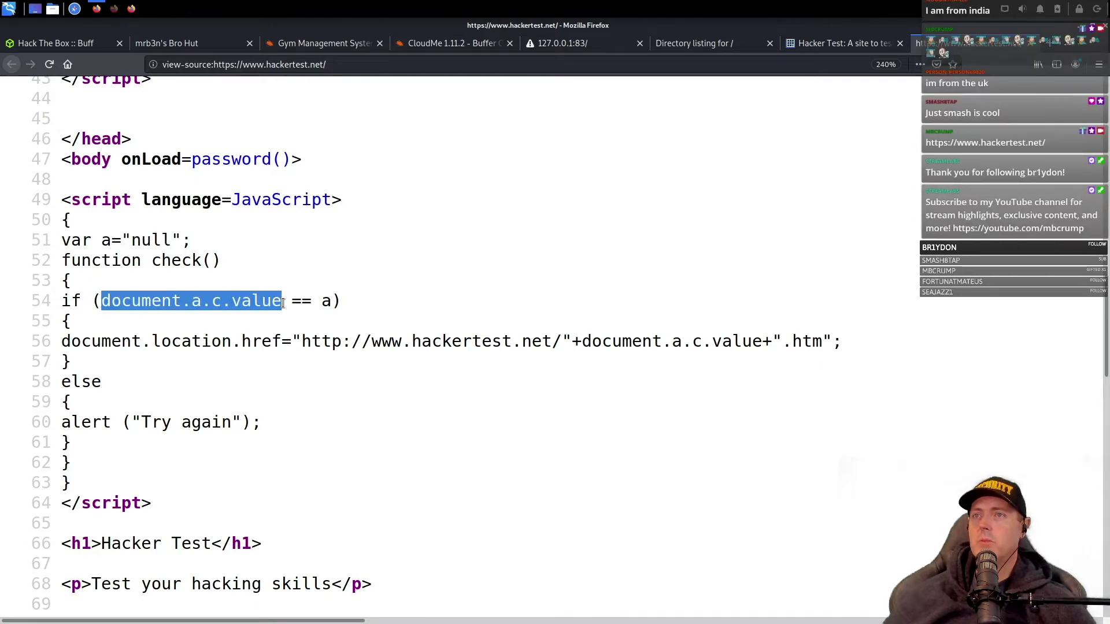
drag(321, 302, 332, 305)
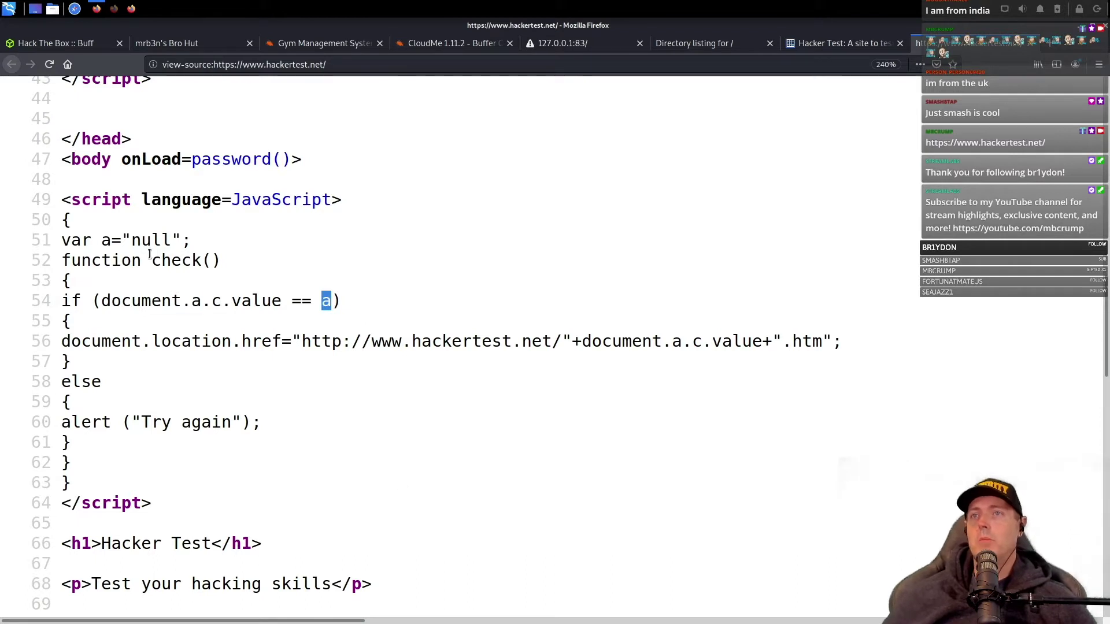
click(839, 46)
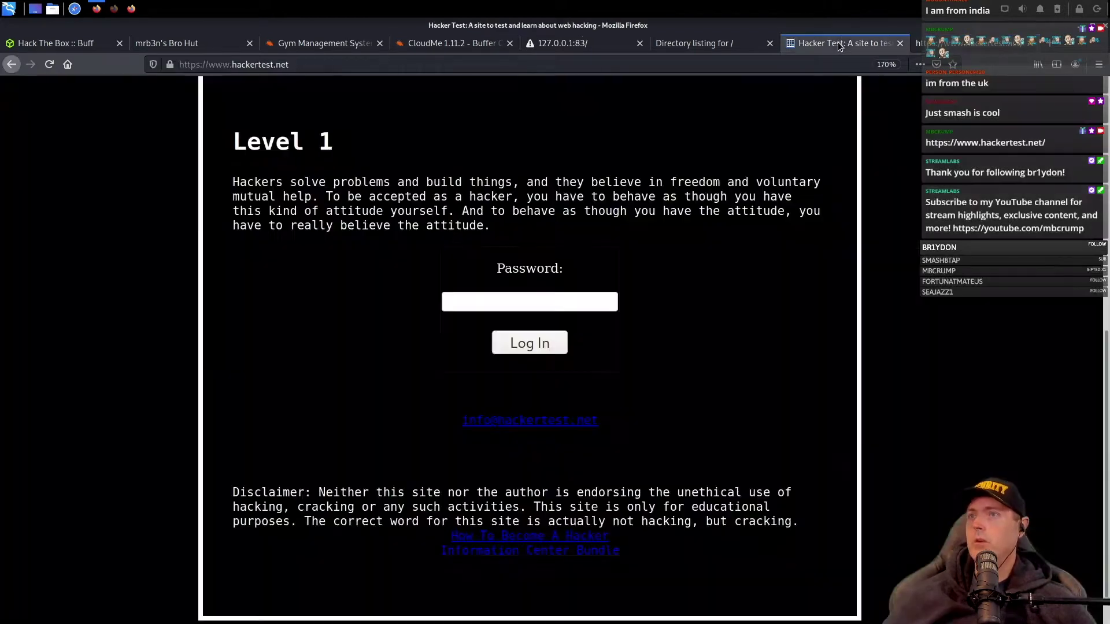
Submit null as the Level 1 password, then cancel the Level 2 password prompt
click(534, 304)
text(null)
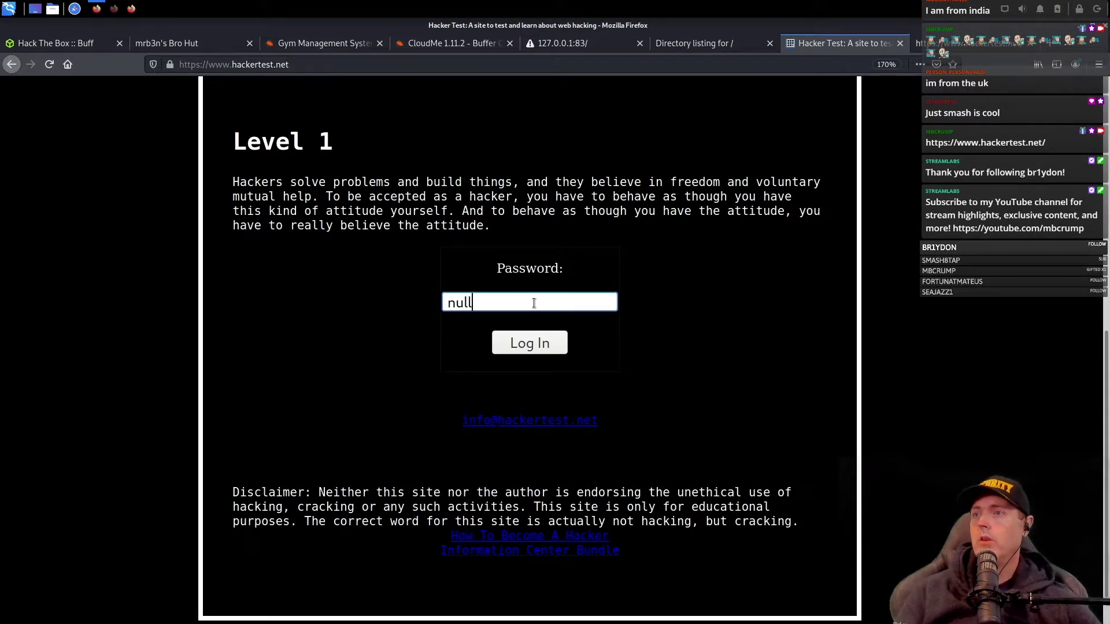
key(Return)
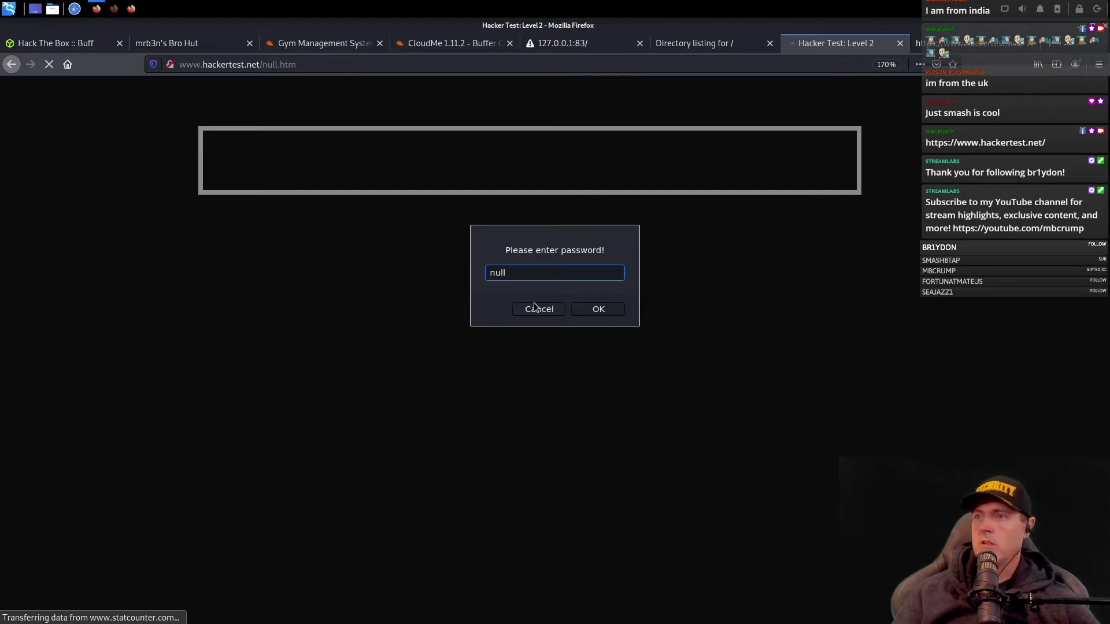
click(533, 304)
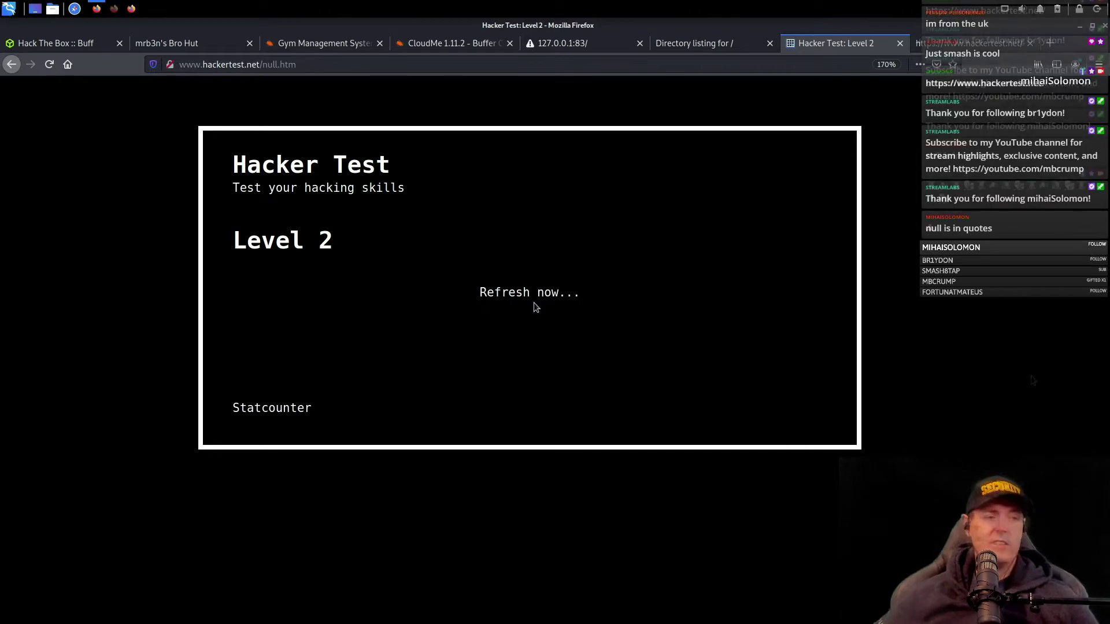
right_click(917, 292)
click(943, 407)
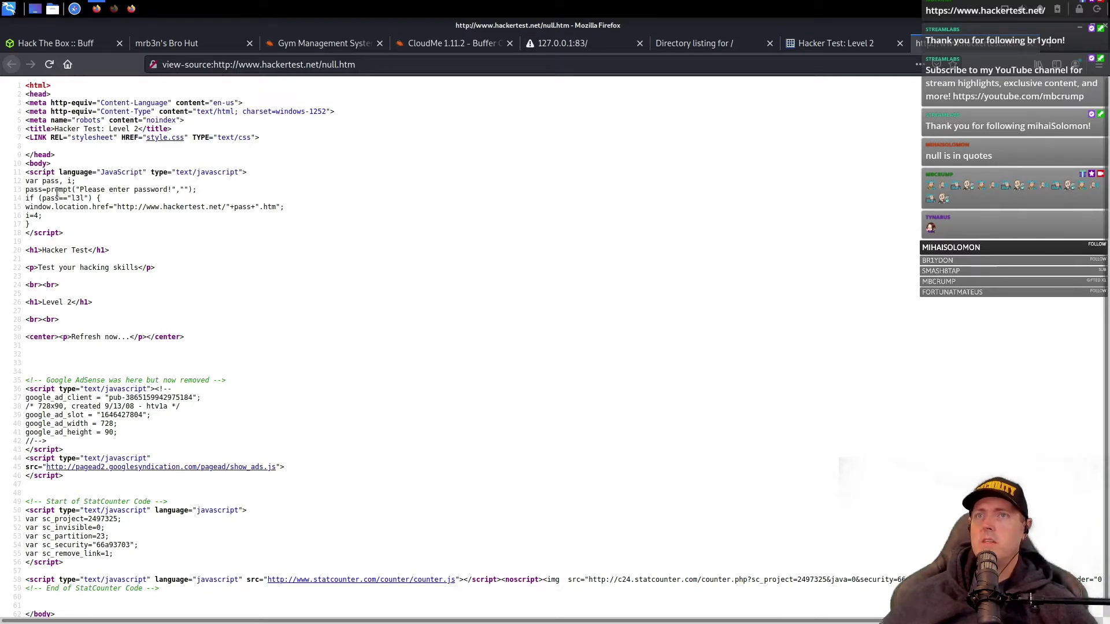
drag(75, 181, 26, 181)
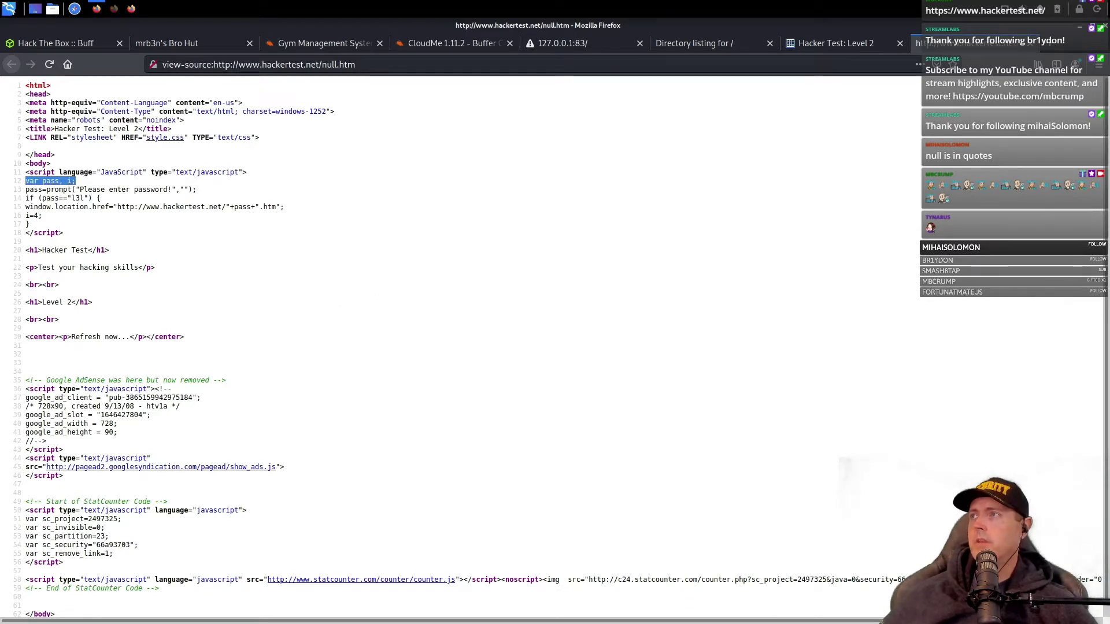
click(1099, 64)
click(1071, 186)
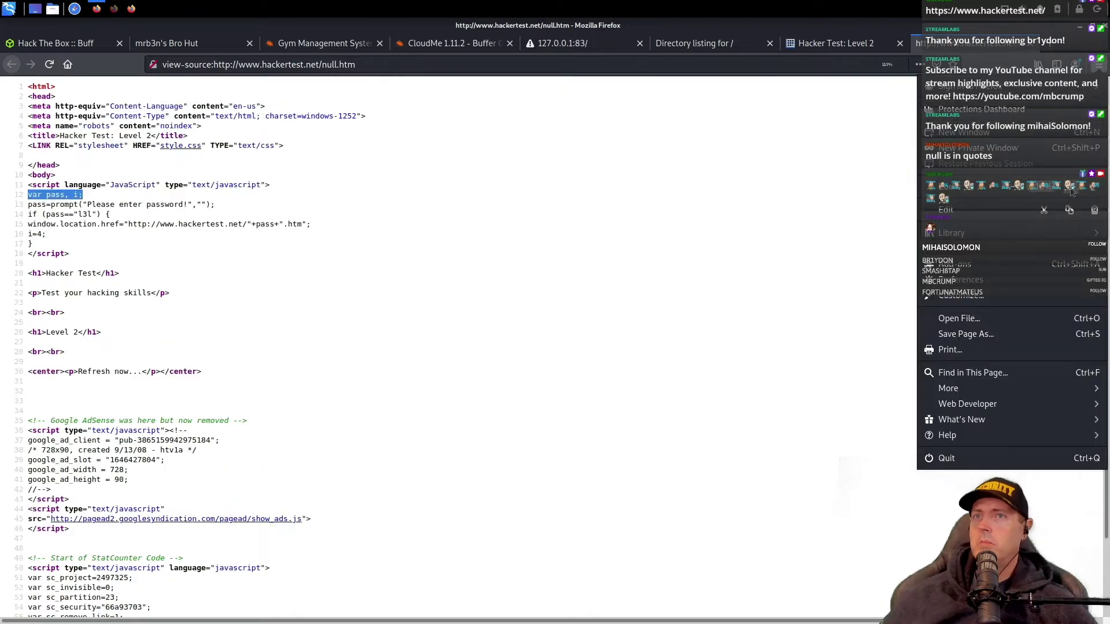
click(1071, 186)
click(1070, 186)
click(1071, 186)
click(1070, 186)
click(1070, 186)
click(1071, 186)
double_click(186, 361)
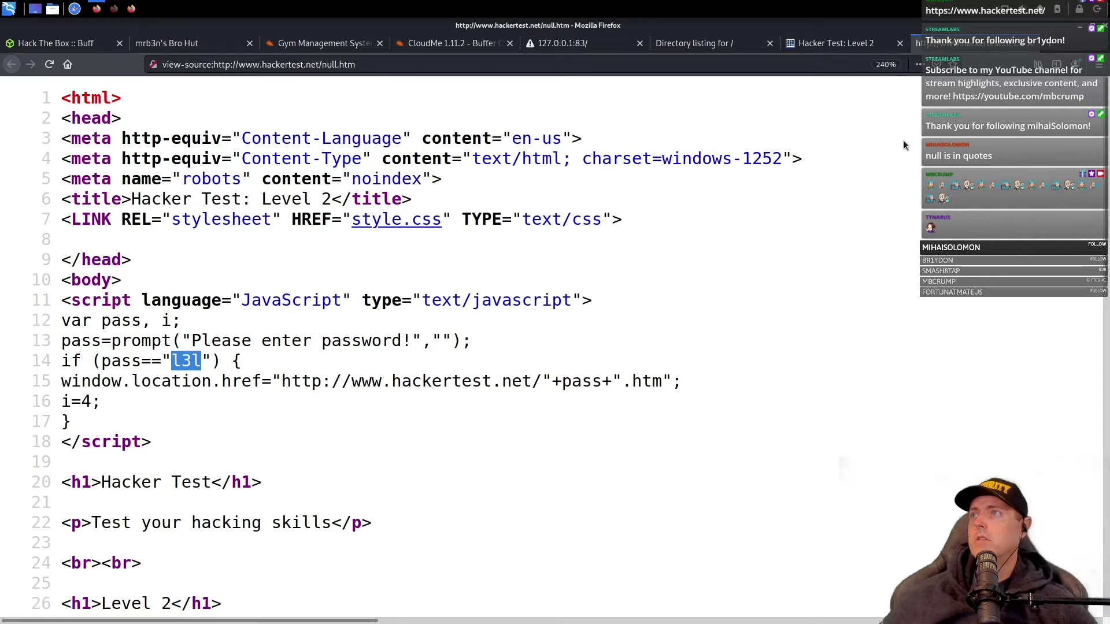
click(812, 47)
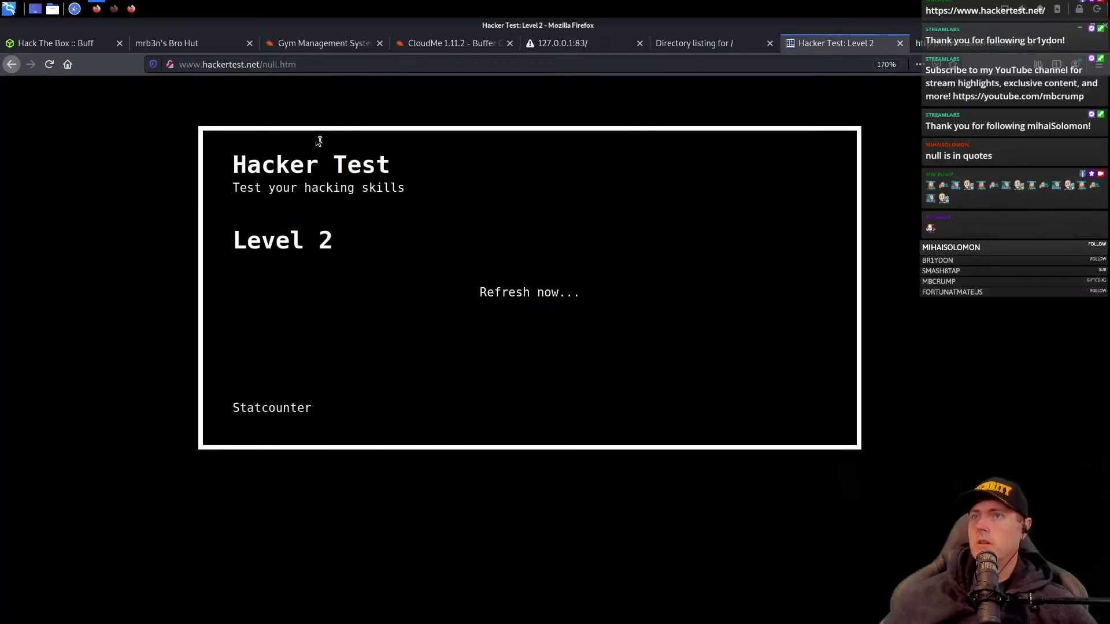
Reload Level 2 and submit l3l, then cancel the Level 3 prompt and close the alert
click(51, 63)
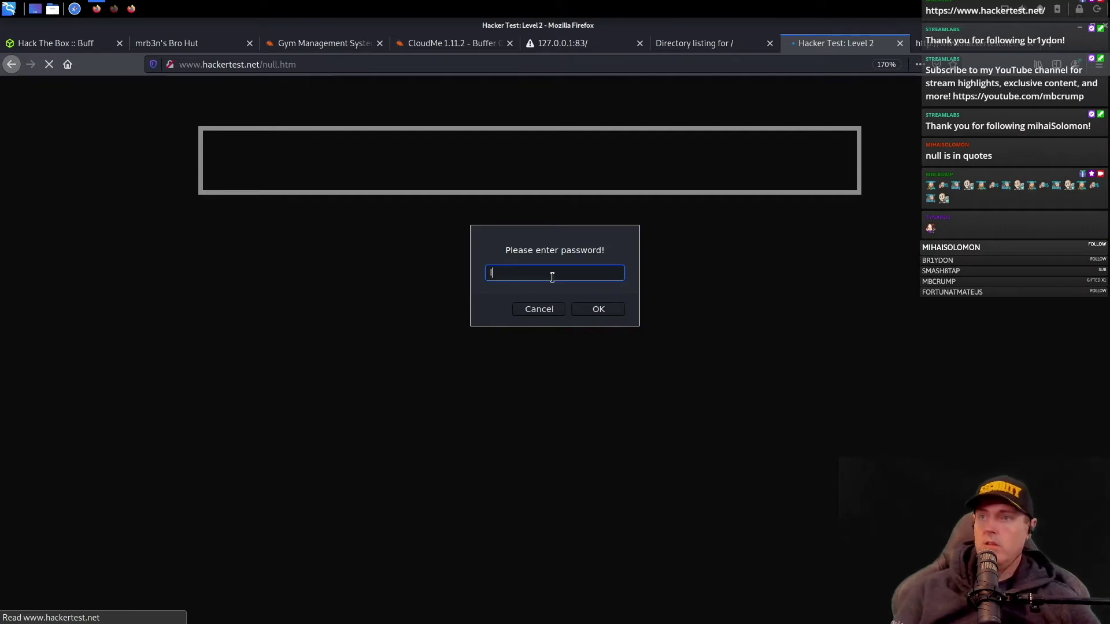
text(l3l)
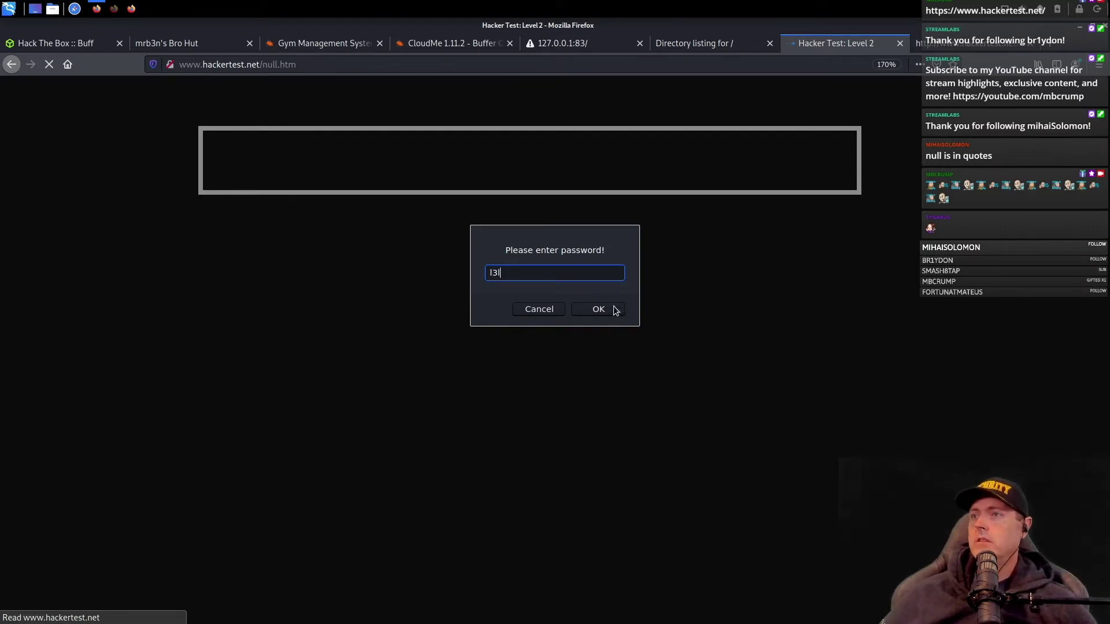
click(599, 309)
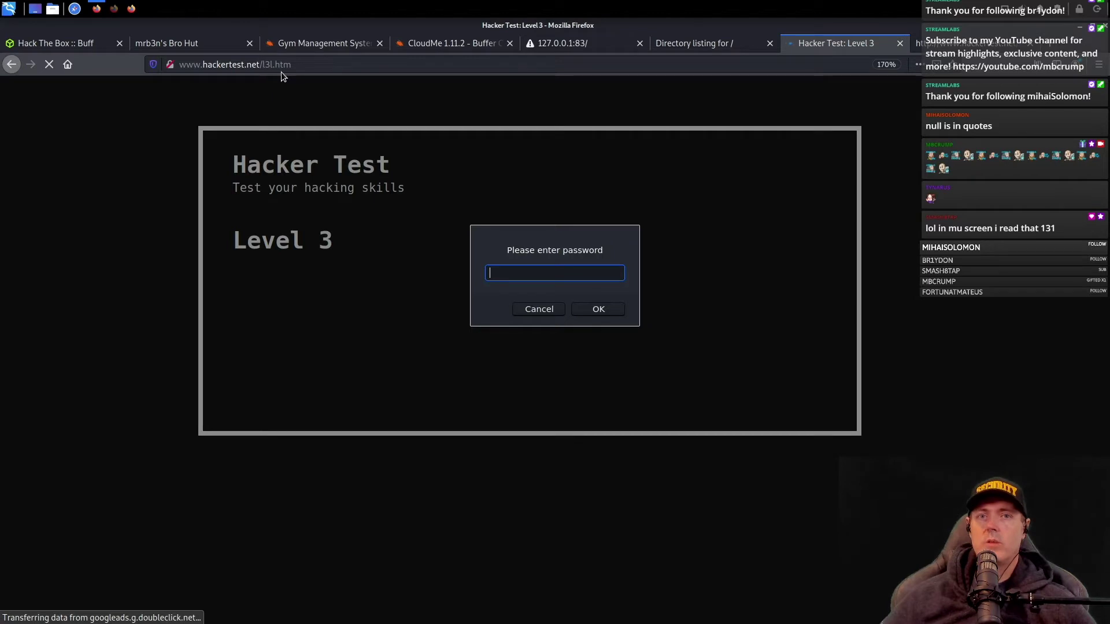
click(540, 311)
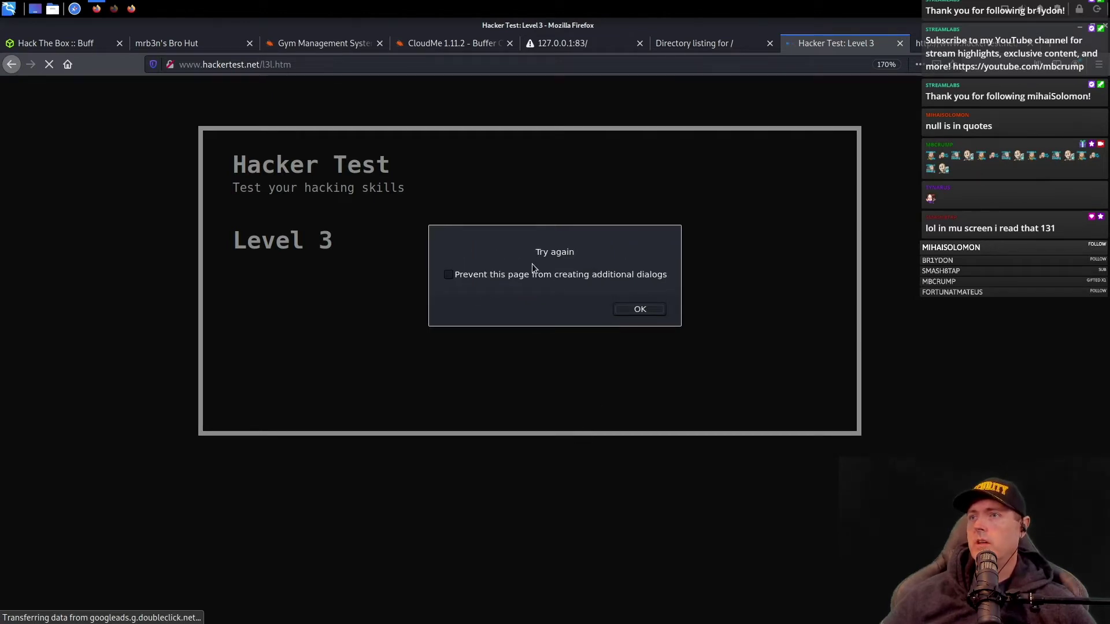
click(645, 311)
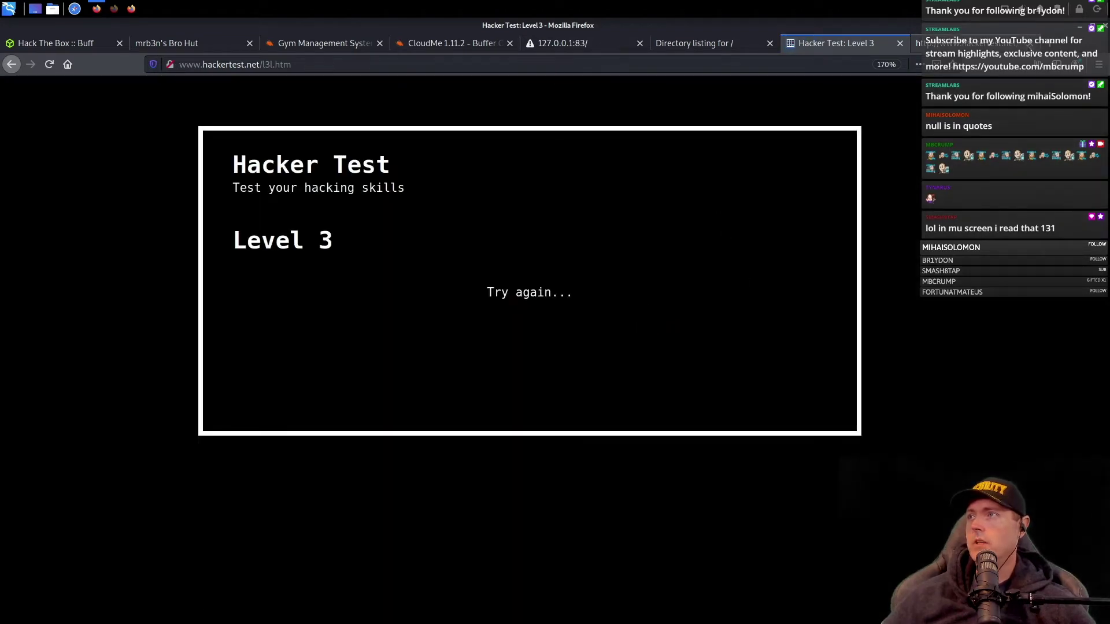
Open the Level 3 source, highlight the alinkColor assignment and alink attribute, and open the web console
right_click(930, 281)
click(979, 389)
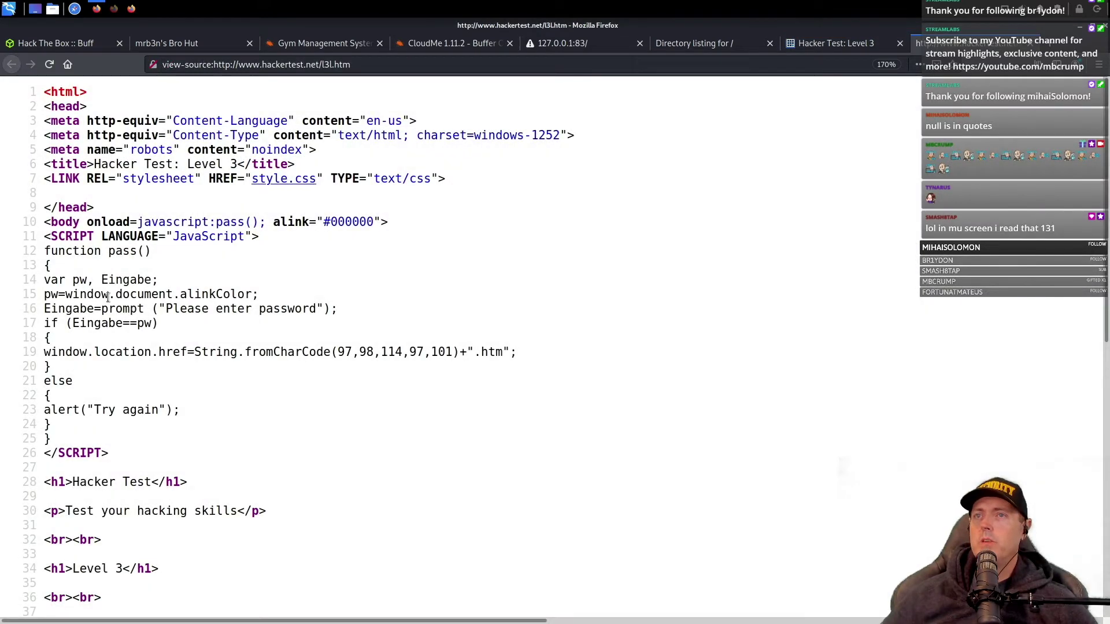
drag(151, 294, 256, 295)
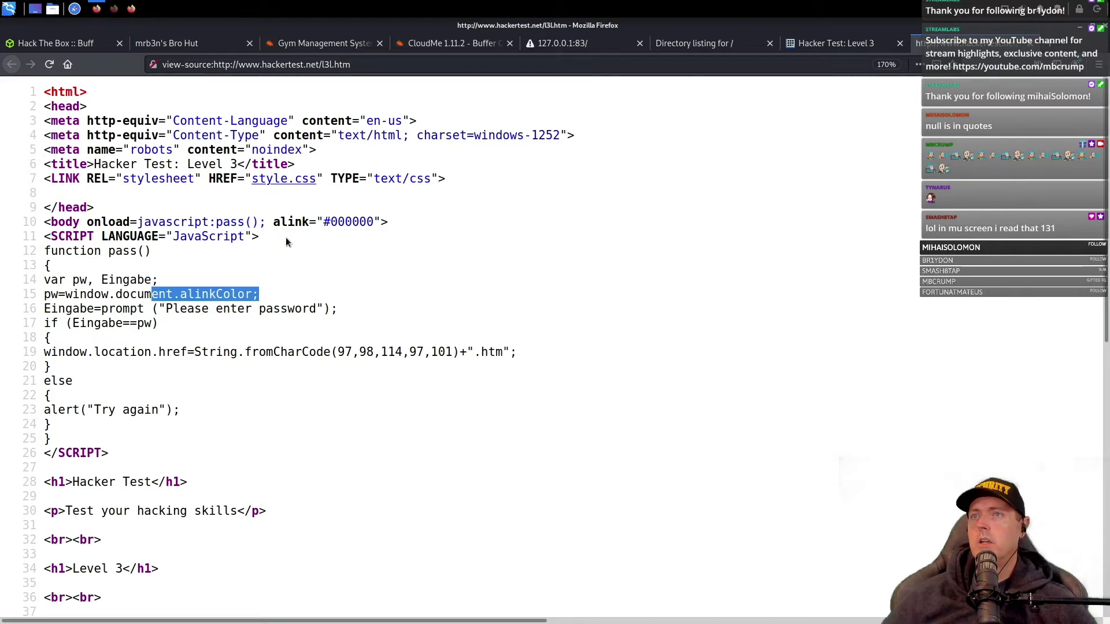
drag(272, 222, 311, 223)
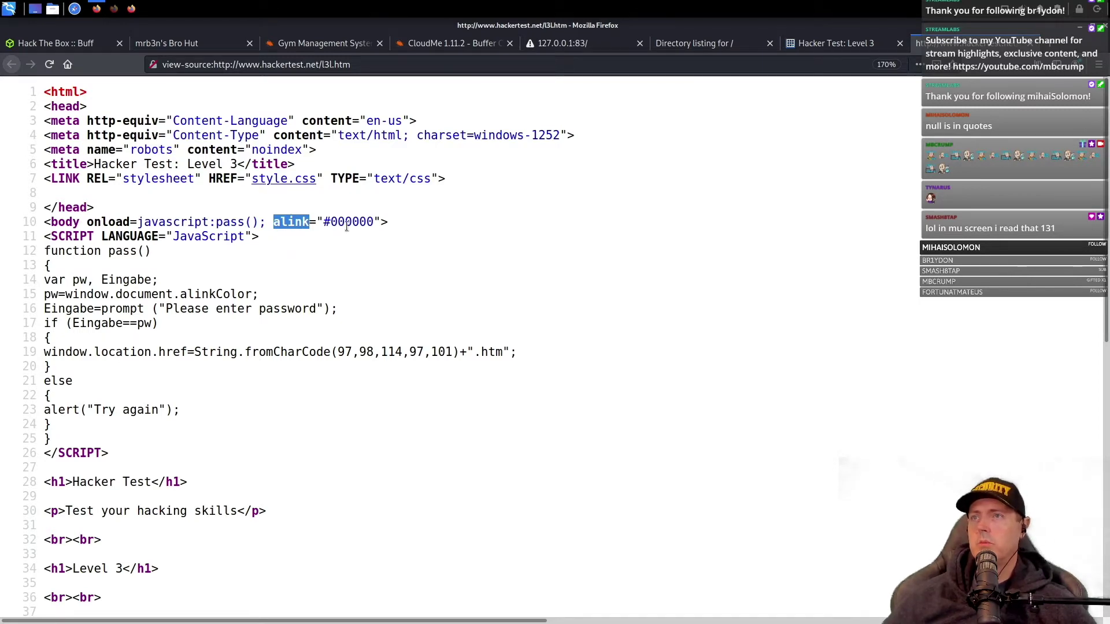
key(ctrl+shift+k)
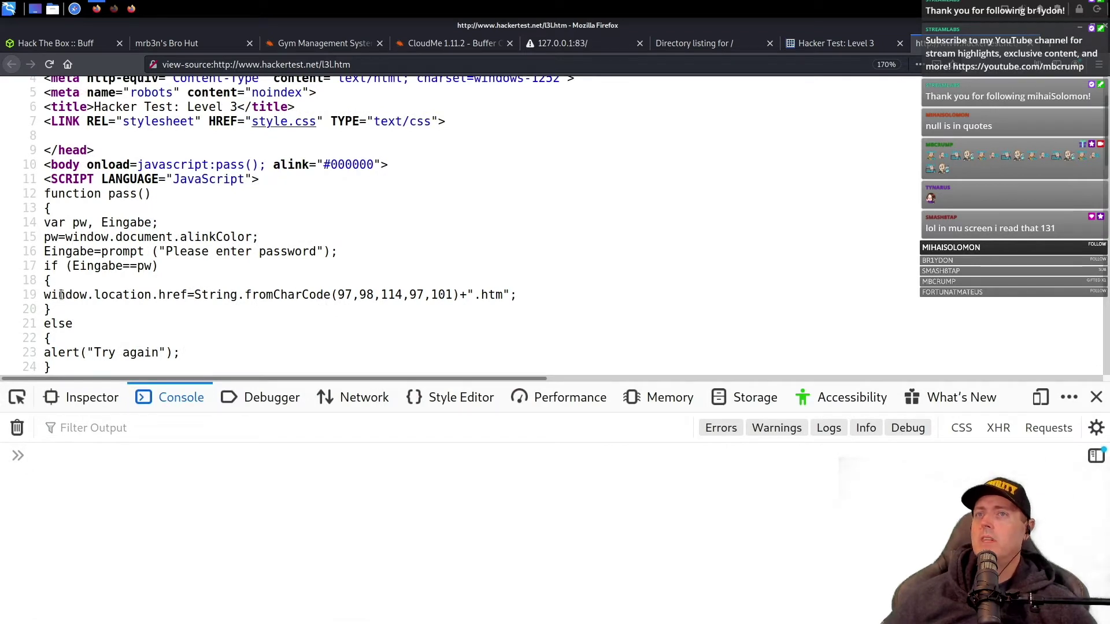
Copy String.fromCharCode(97,98,114,97,101) from line 19 into the console and evaluate it to 'abrae'
mouse_move(58, 295)
mouse_down()
mouse_move(461, 308)
mouse_move(462, 296)
mouse_up()
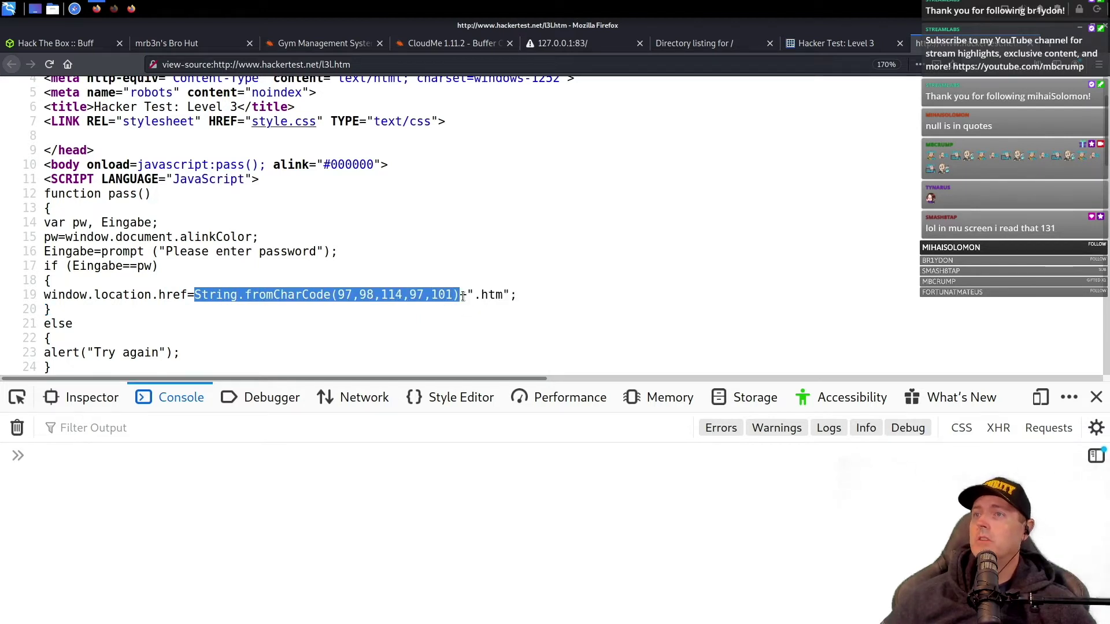
right_click(410, 297)
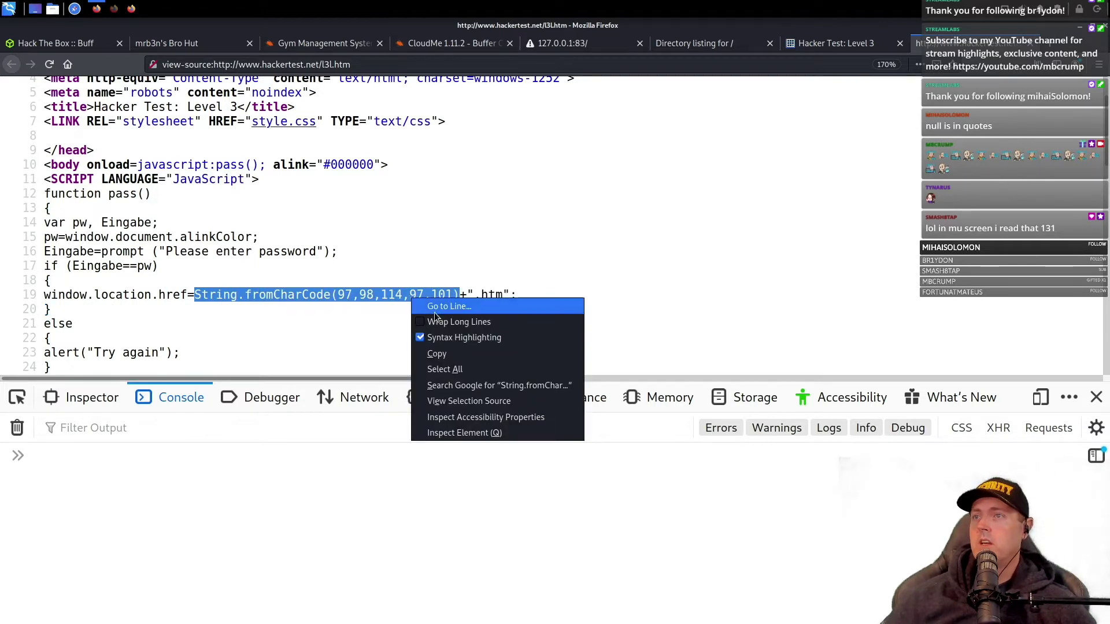
click(439, 354)
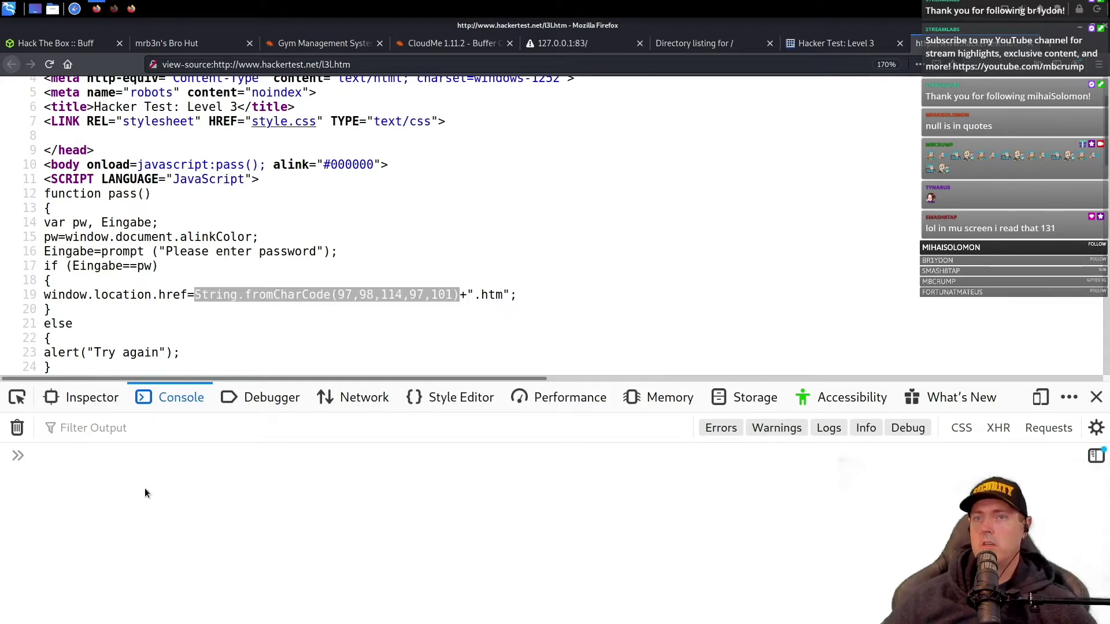
key(ctrl+v)
key(Return)
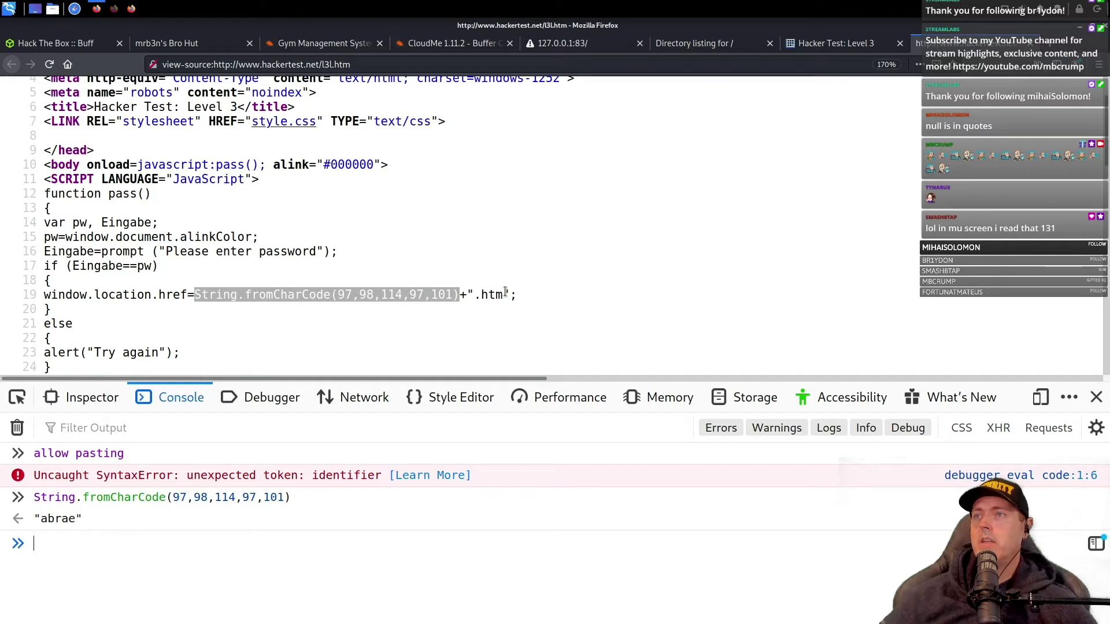
double_click(59, 519)
right_click(59, 520)
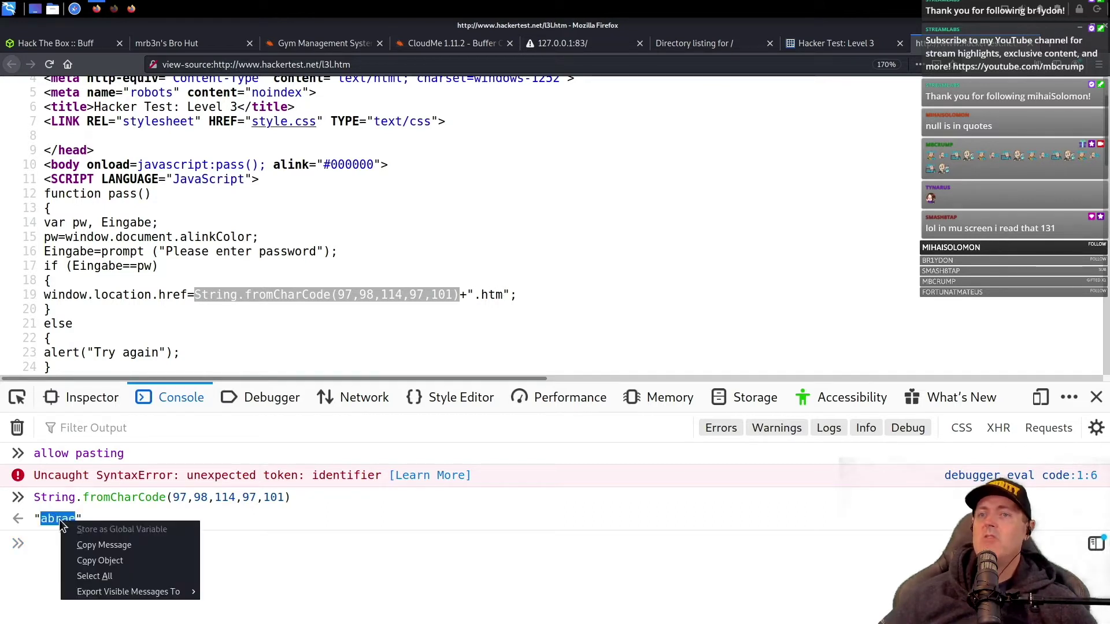
Visit abrae.htm using the console result, then close it and return to the Level 3 page
click(96, 545)
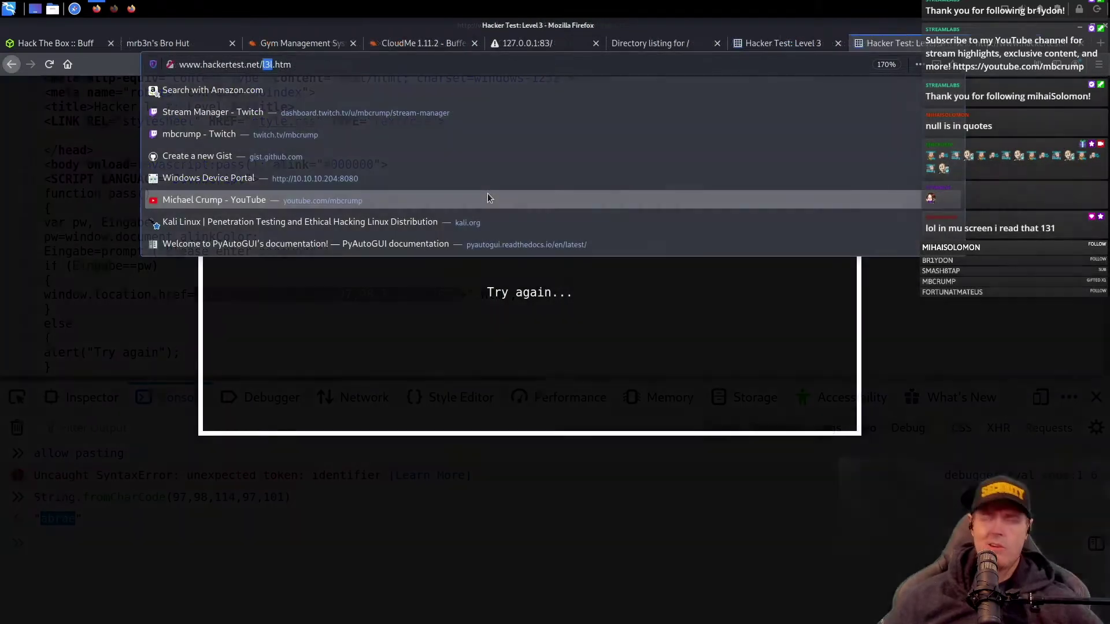
key(Return)
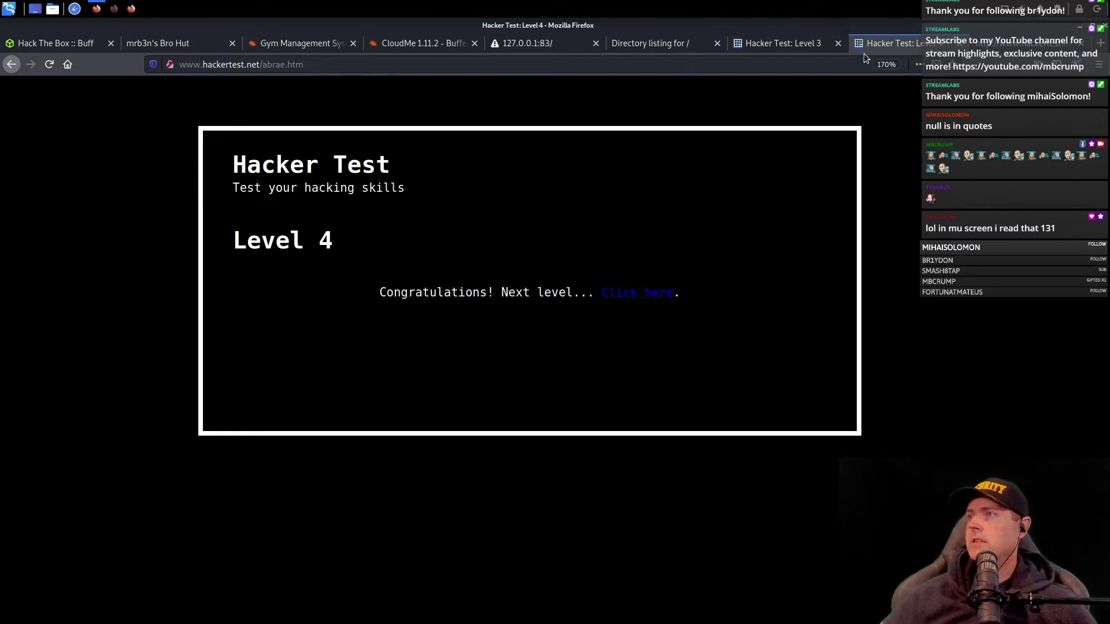
click(961, 43)
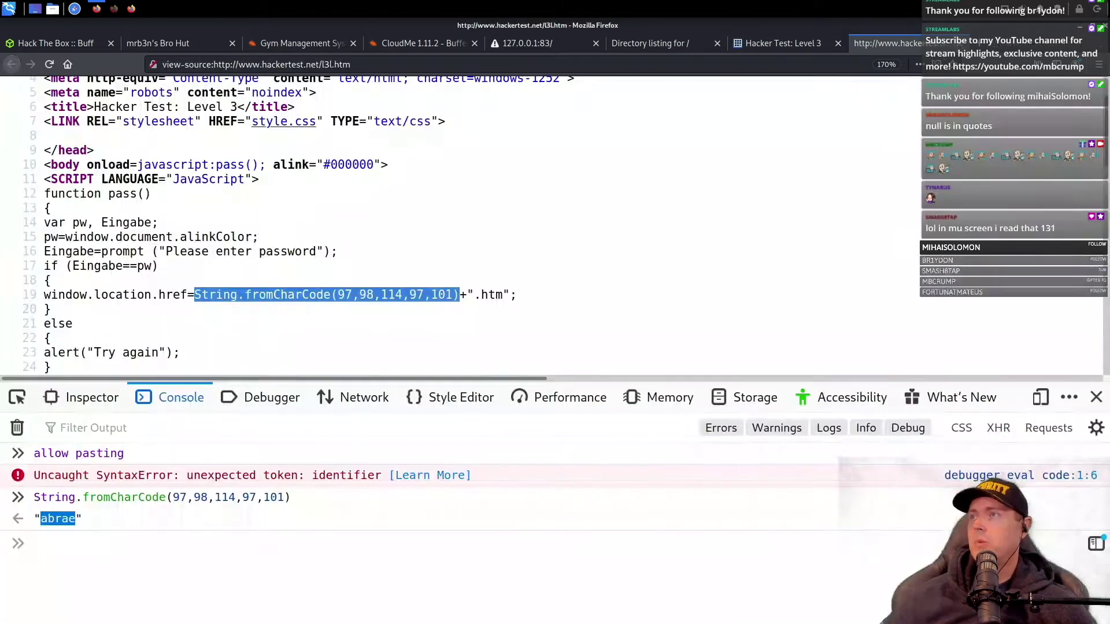
click(798, 45)
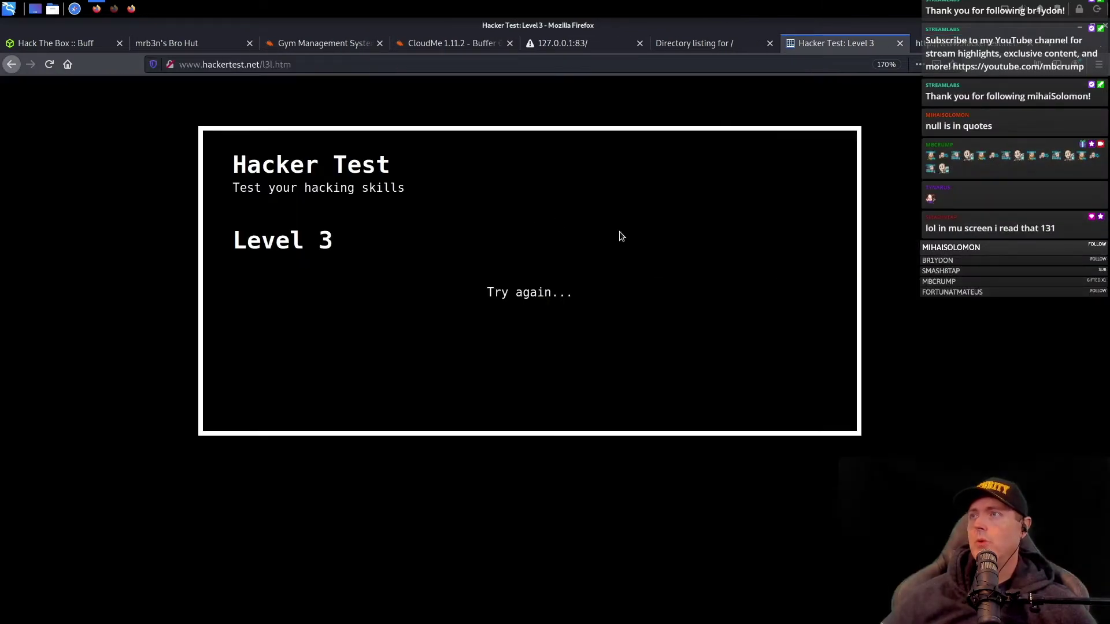
Copy the alink colour value from line 10 and submit it as the Level 3 password
key(ctrl+Tab)
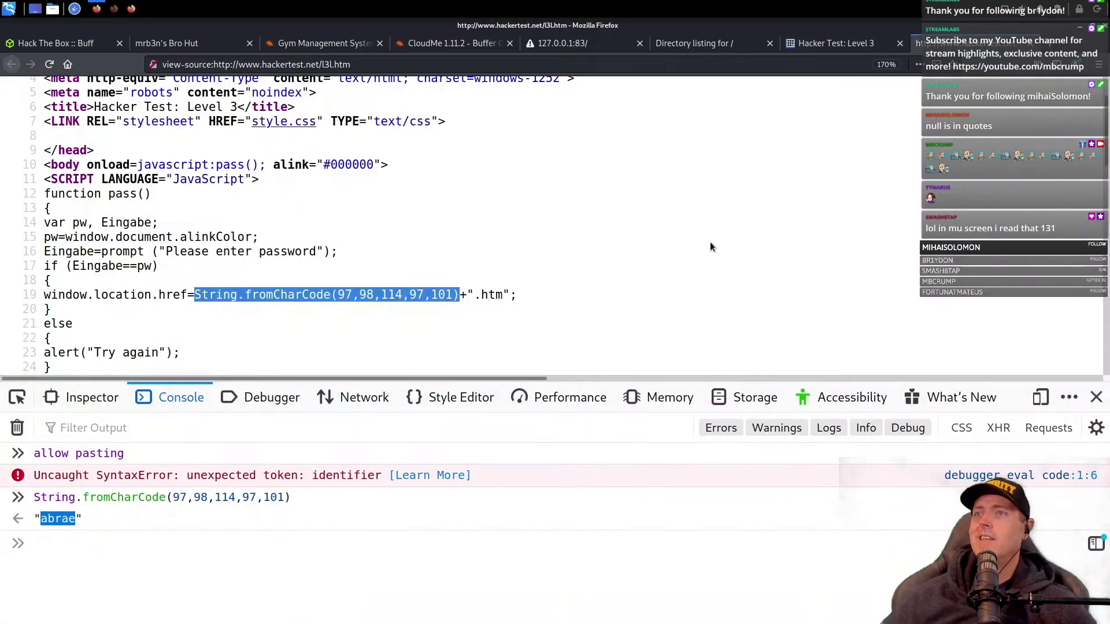
click(431, 318)
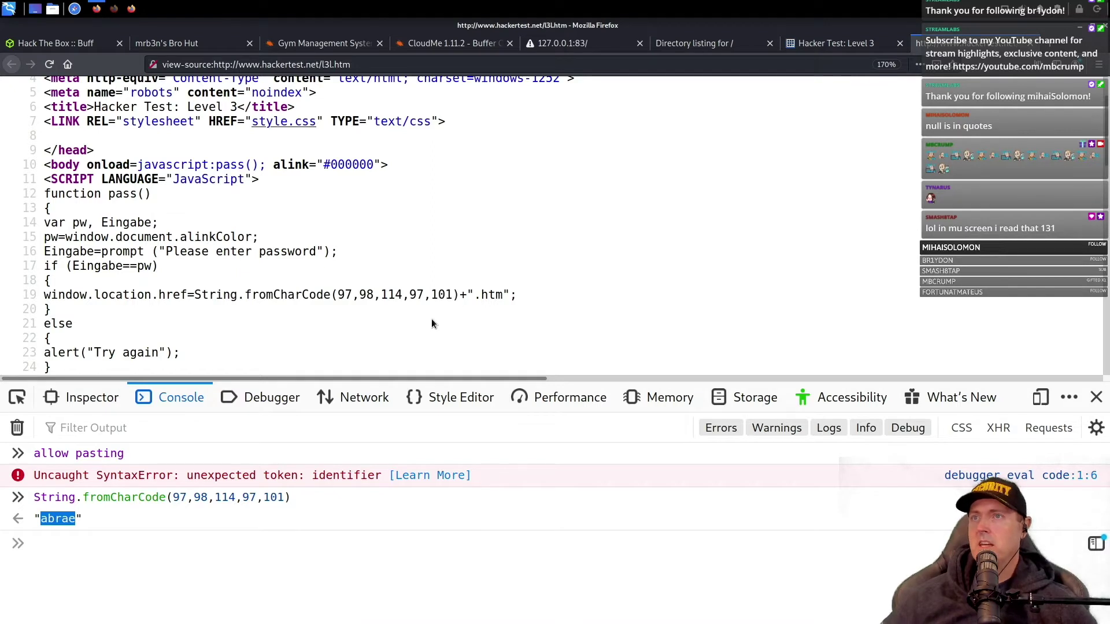
scroll(431, 318, up, 2)
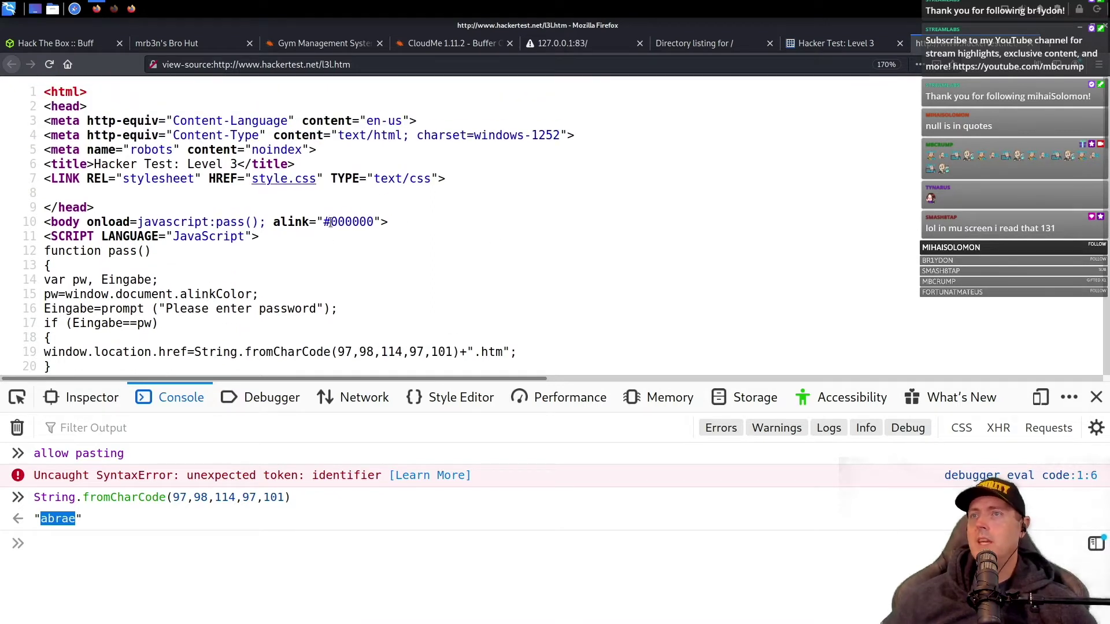
drag(325, 222, 378, 231)
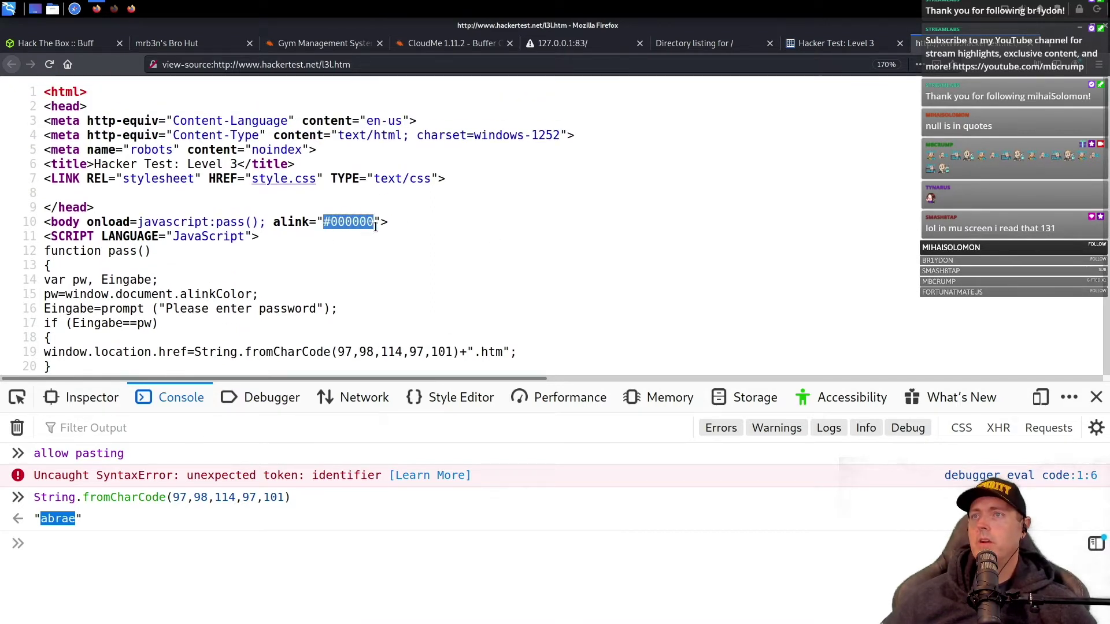
right_click(350, 222)
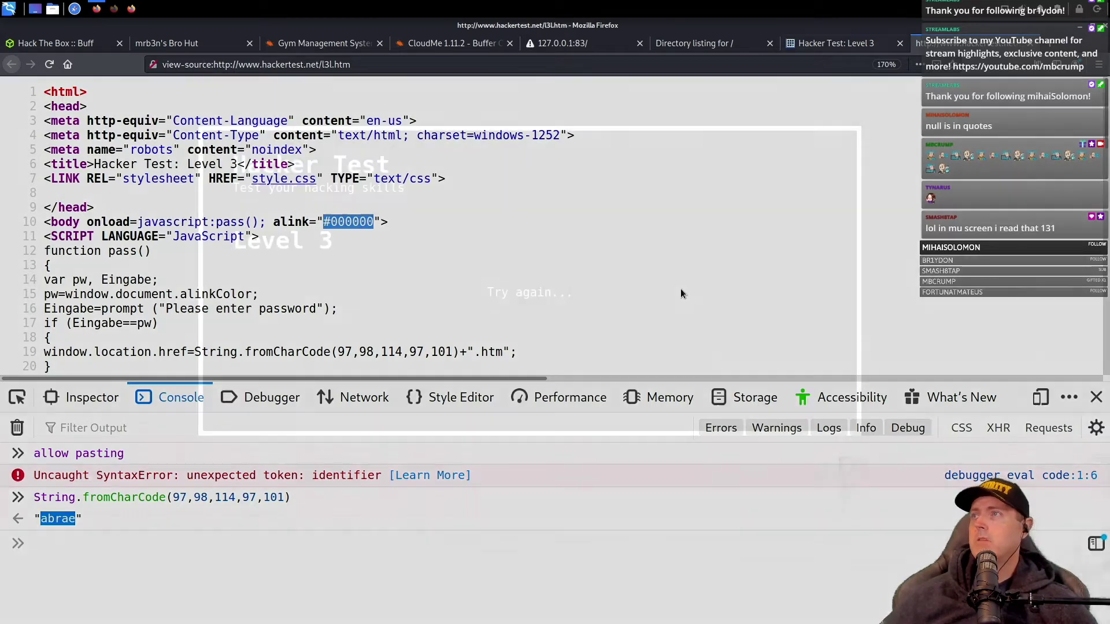
click(821, 44)
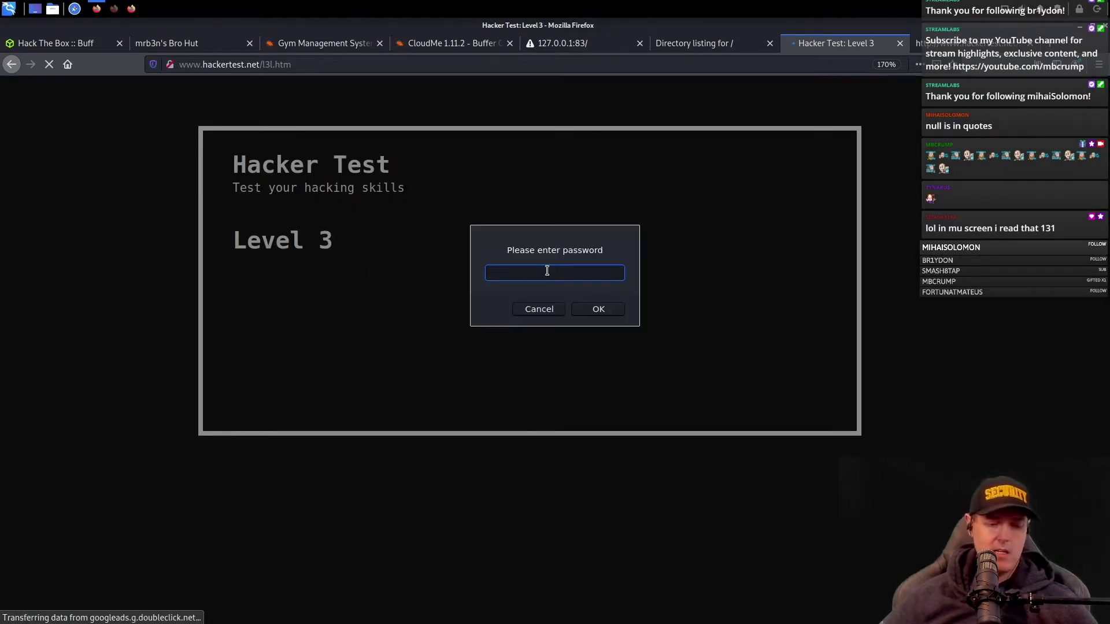
key(ctrl+v)
click(610, 310)
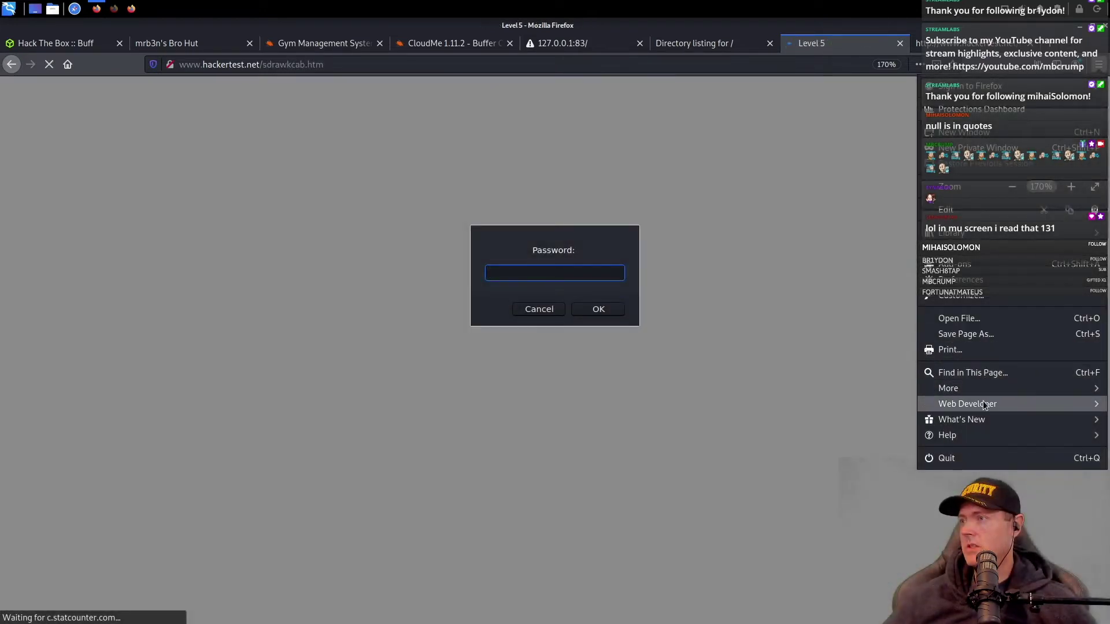
click(980, 404)
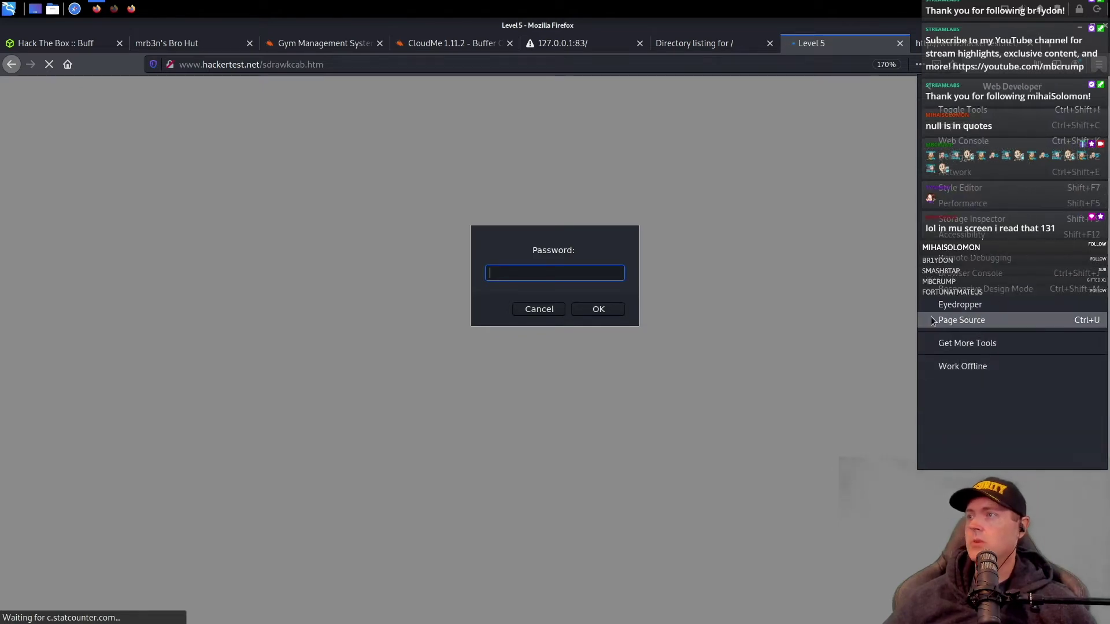
click(984, 321)
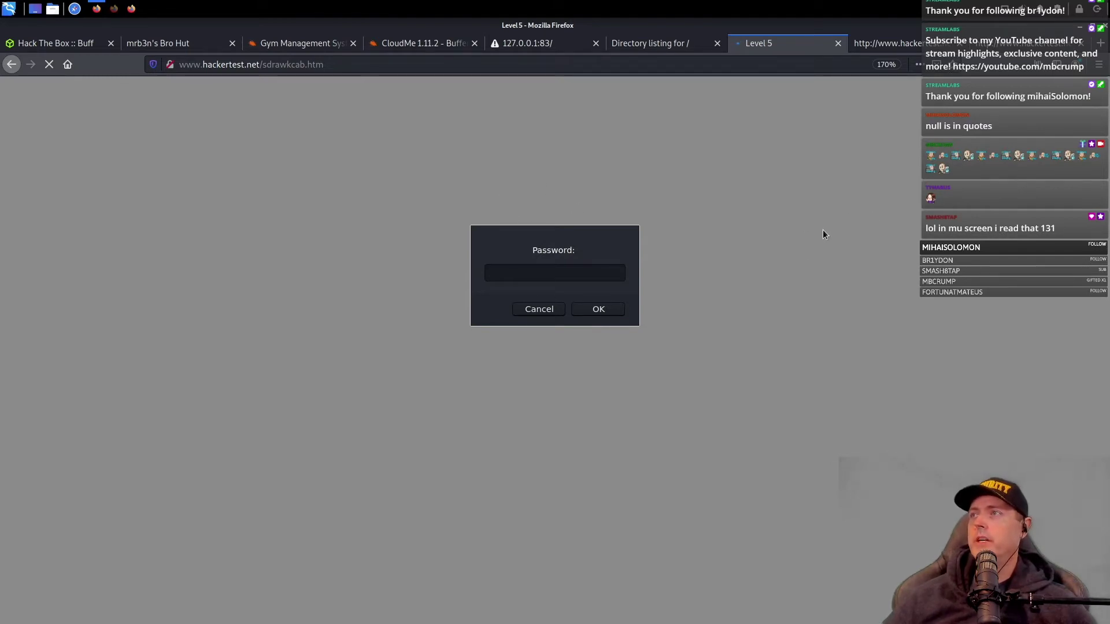
click(1099, 64)
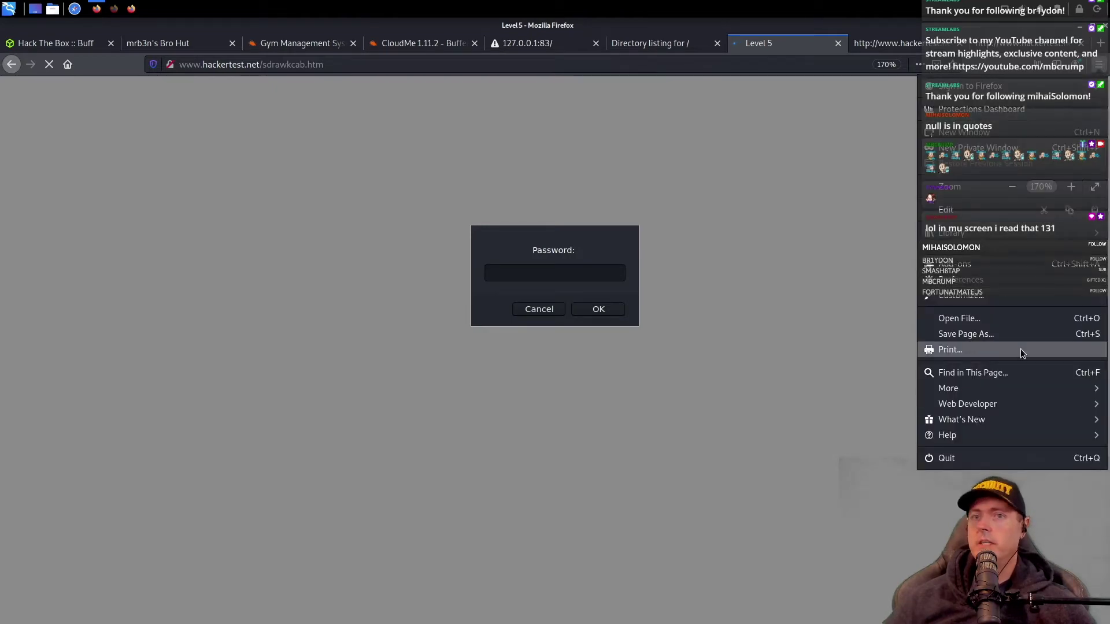
key(ctrl+u)
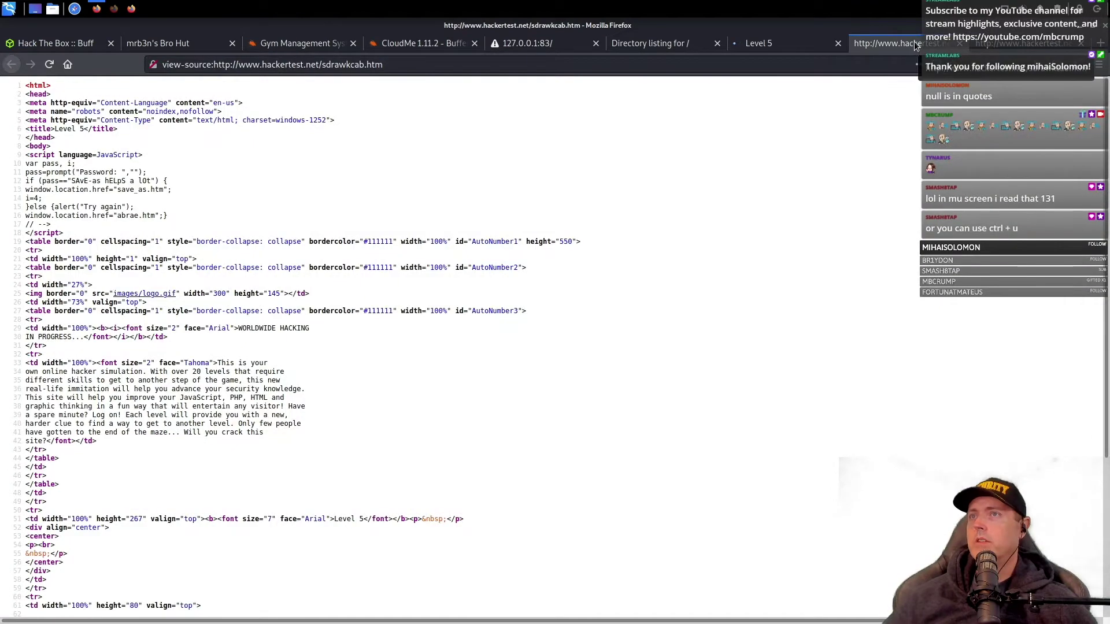
key(ctrl+plus)
key(ctrl+plus)
key(ctrl+plus)
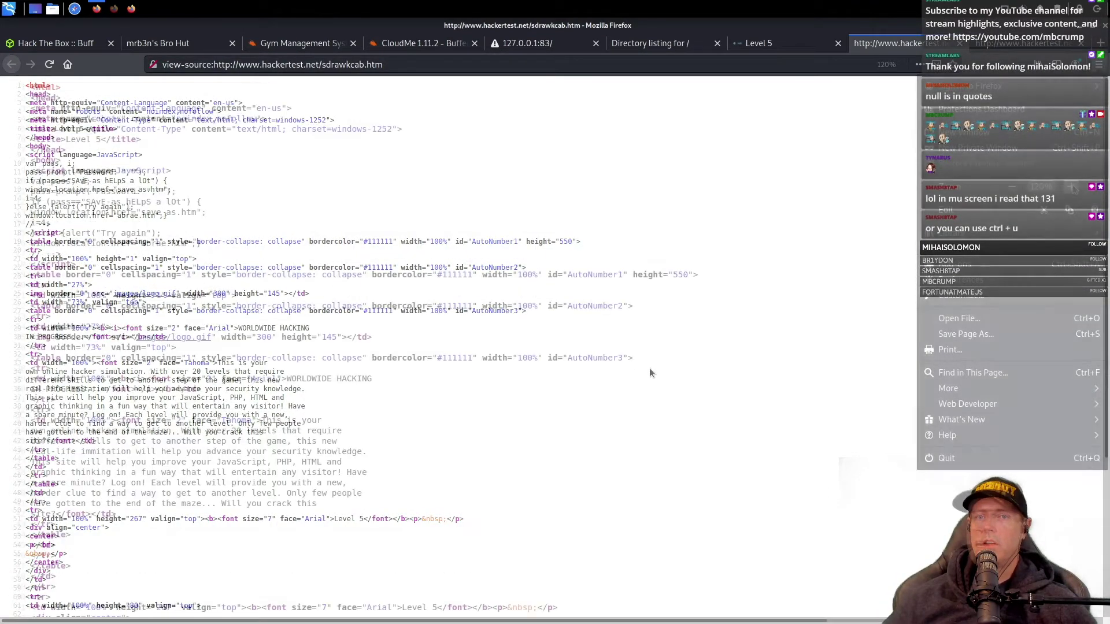
scroll(520, 396, down, 2)
scroll(346, 347, up, 2)
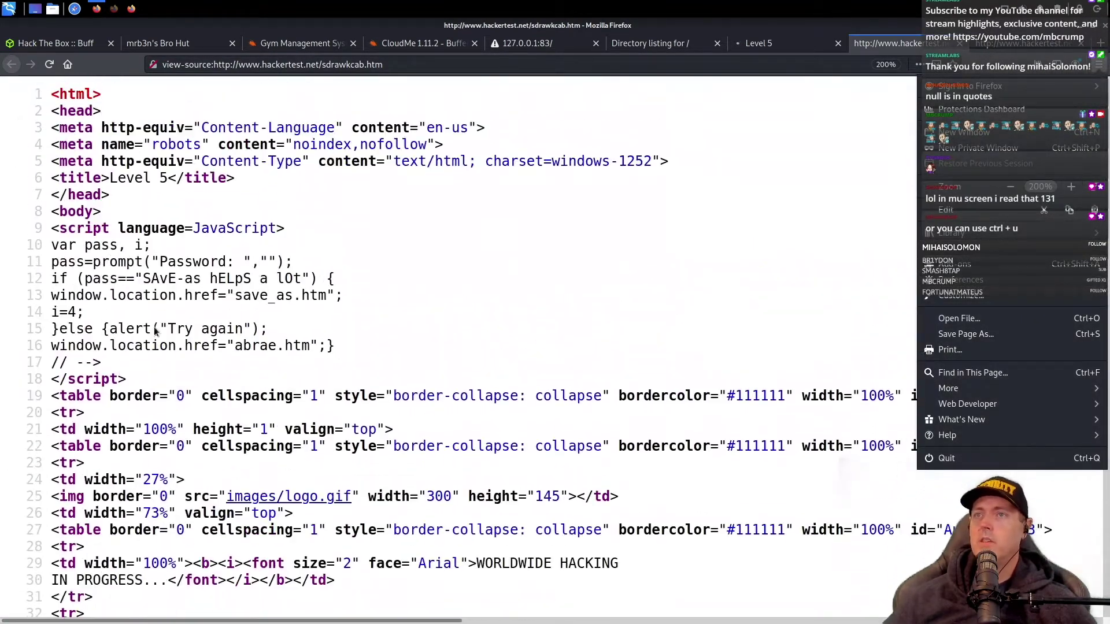
click(144, 285)
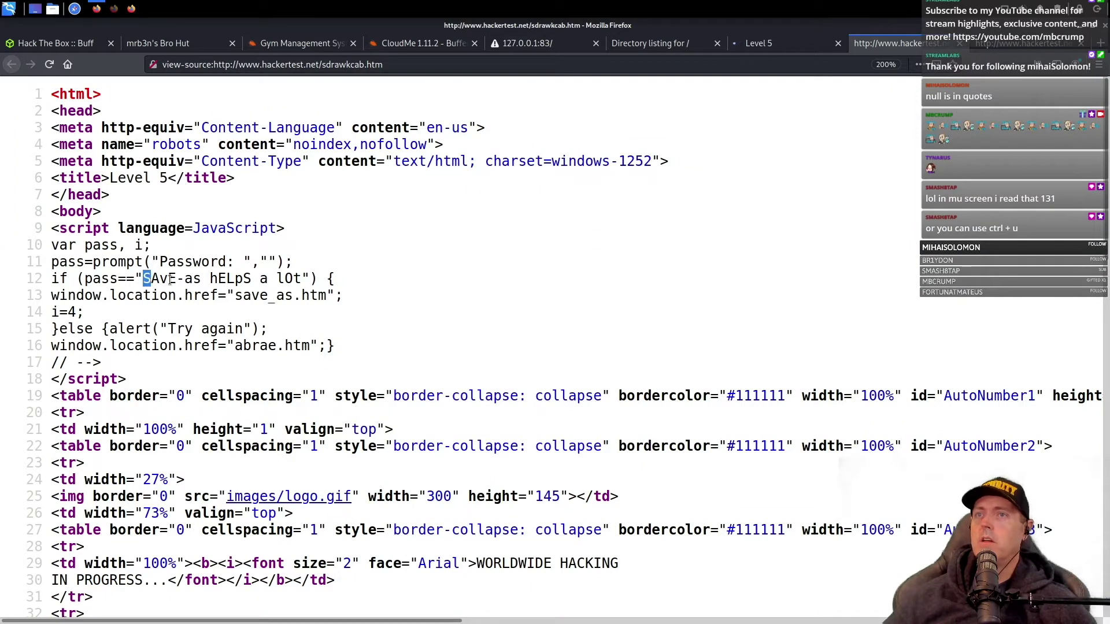
drag(170, 280, 305, 281)
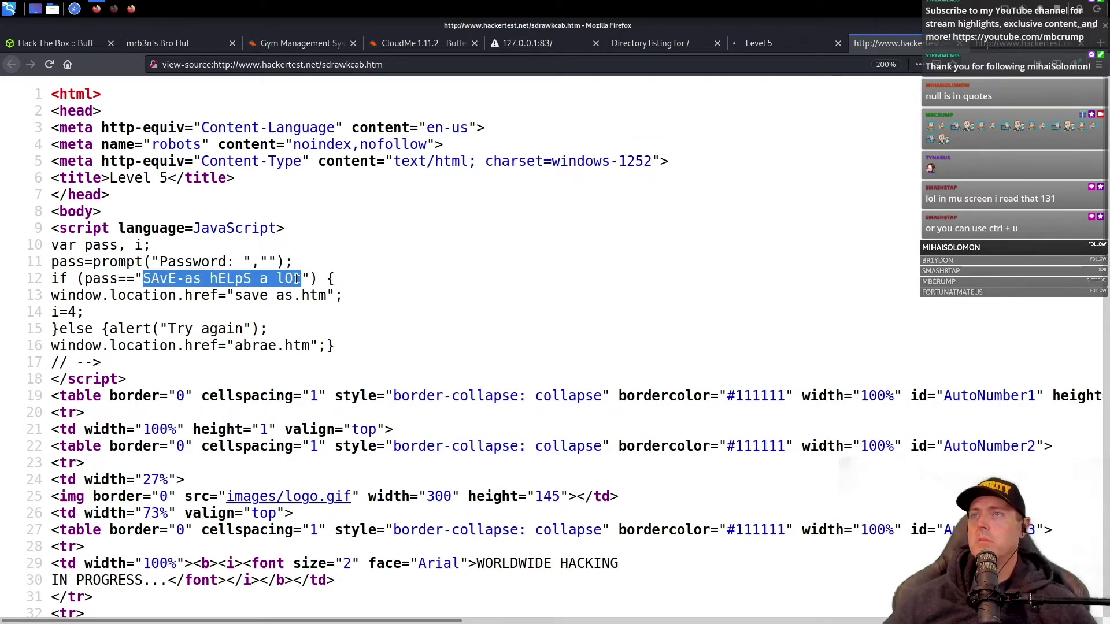
Copy the Level 5 page address and fetch its HTML with curl in a Kali terminal
click(772, 43)
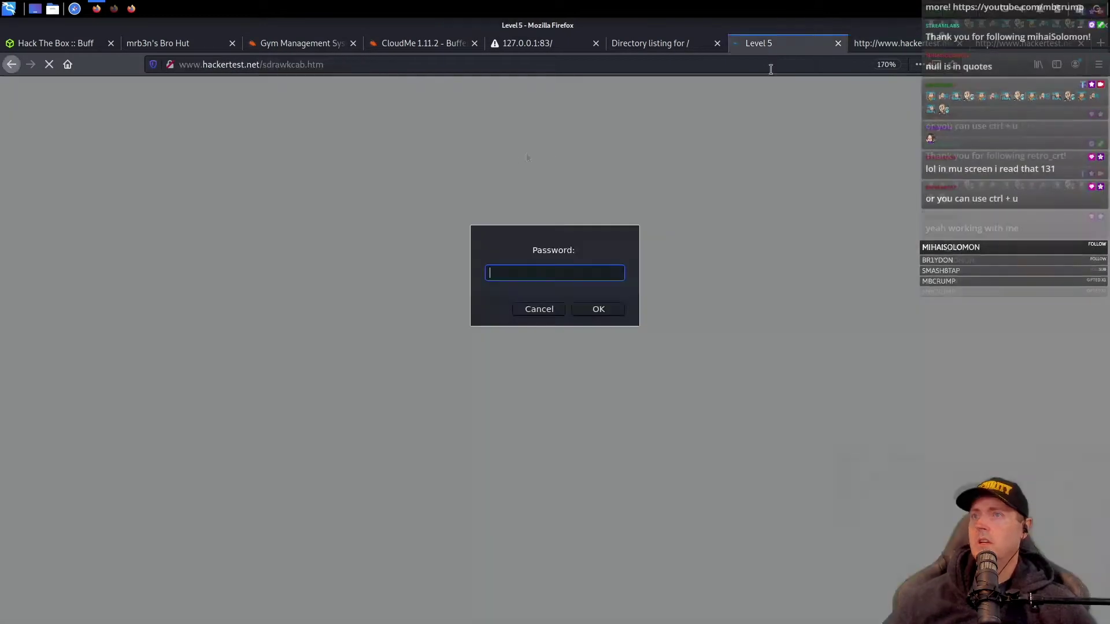
click(353, 63)
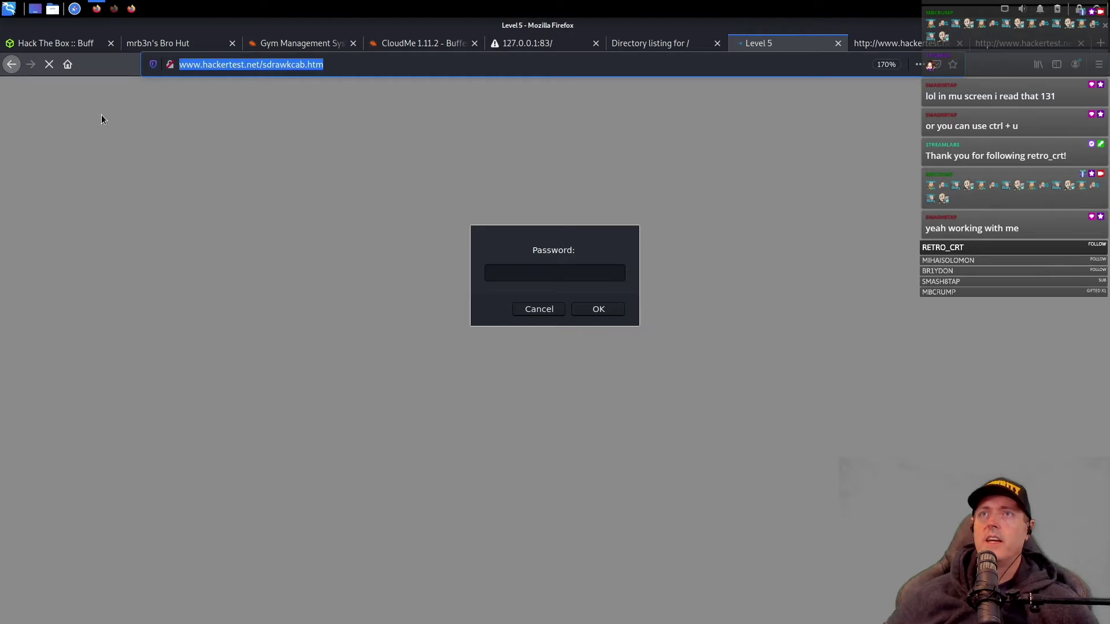
click(10, 10)
text(term)
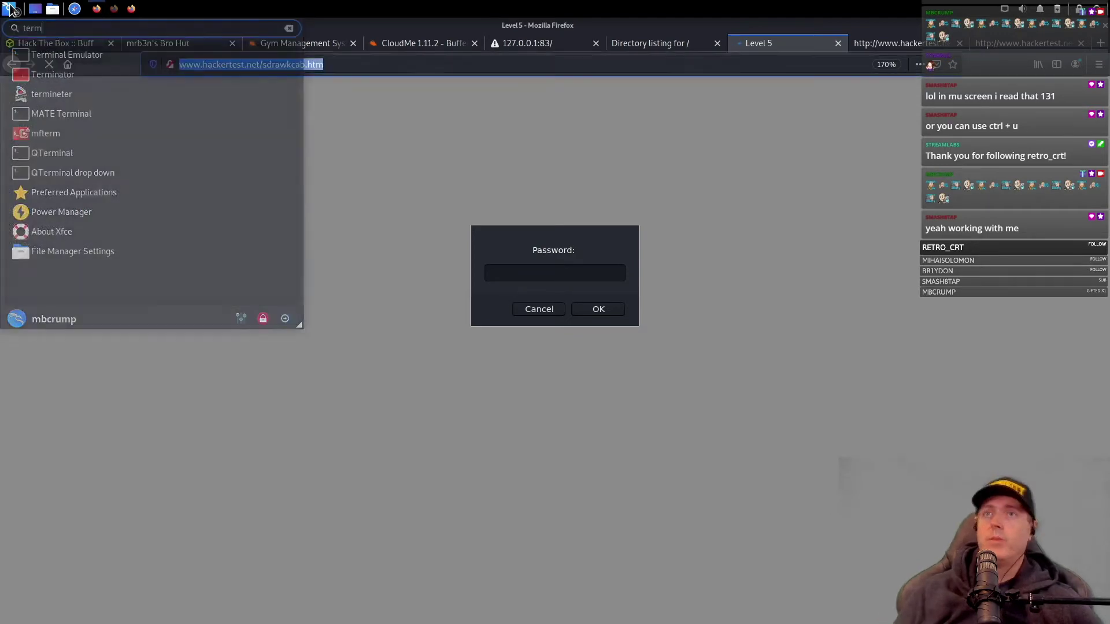
key(Return)
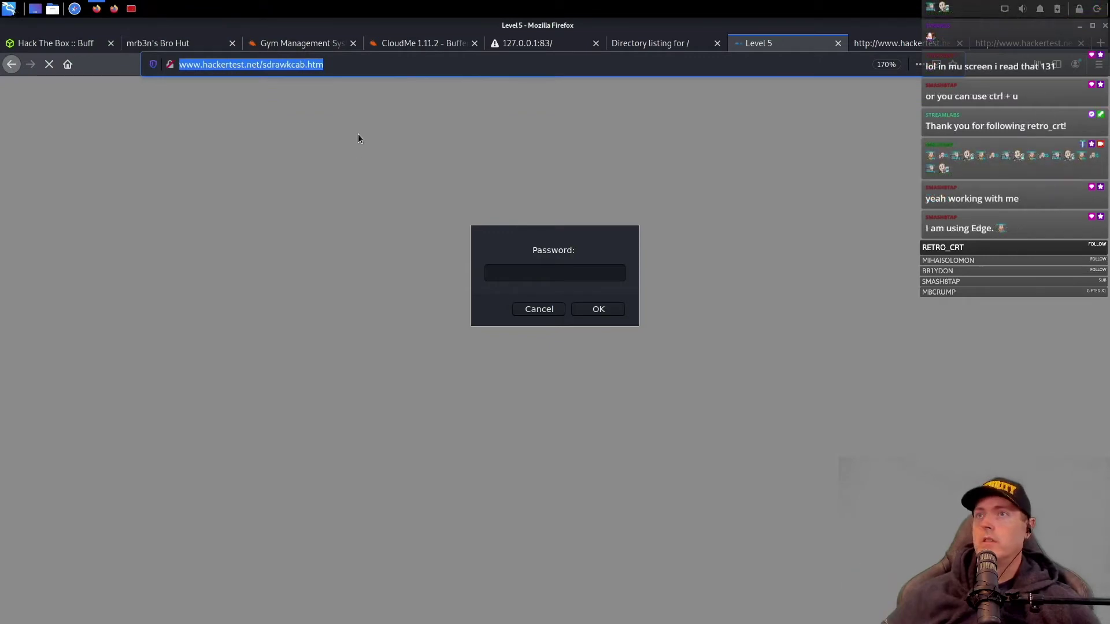
click(339, 69)
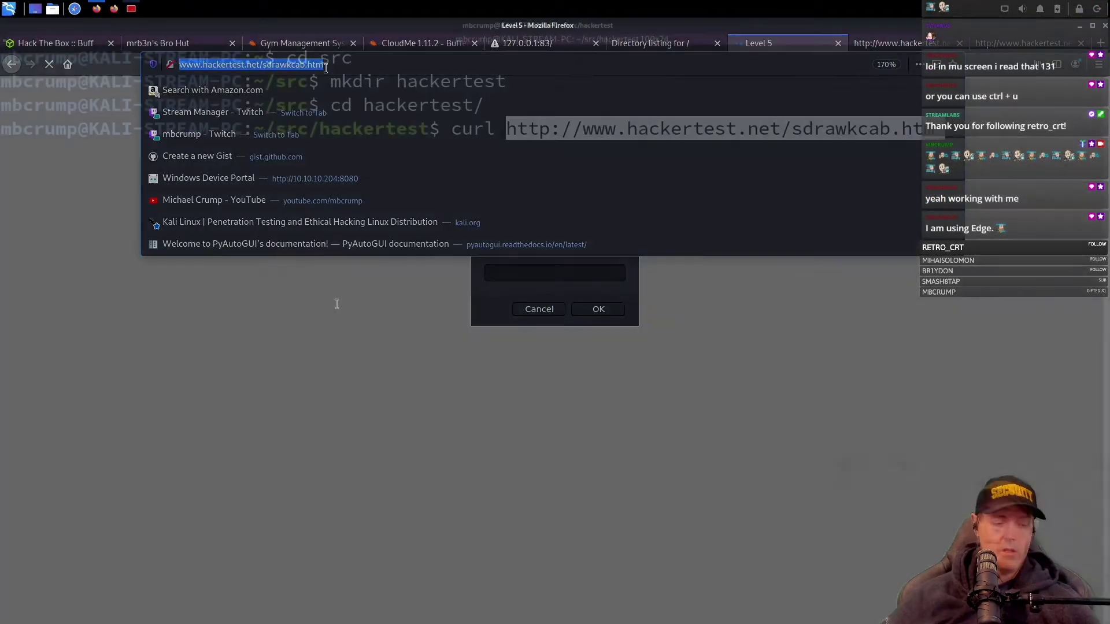
key(Return)
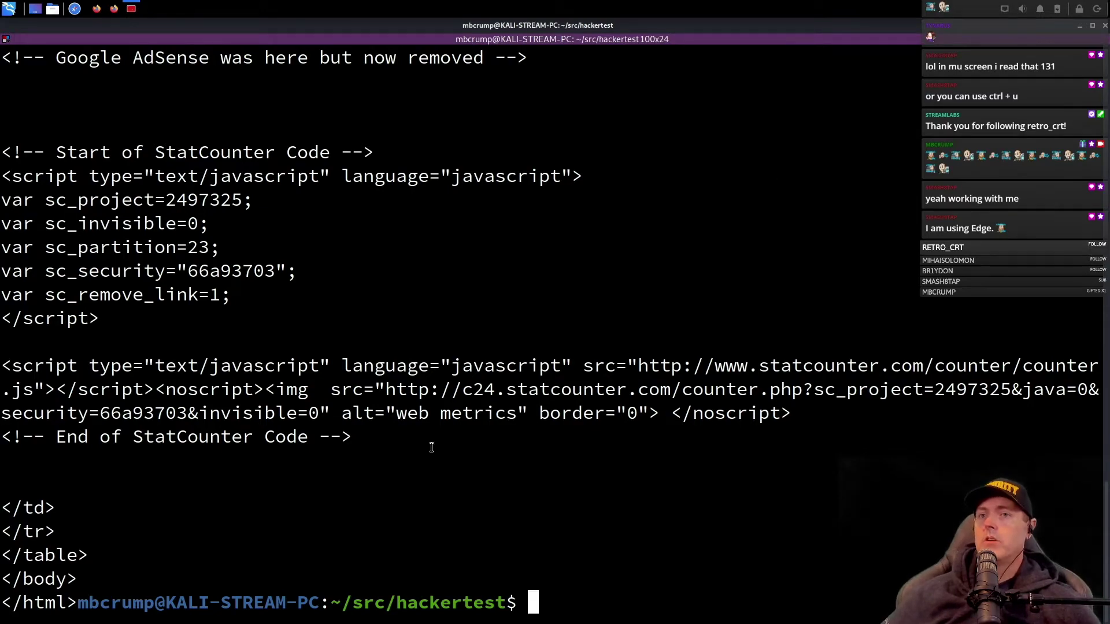
Select the password in the fetched script and paste it into Firefox's Level 5 prompt
scroll(350, 463, up, 5)
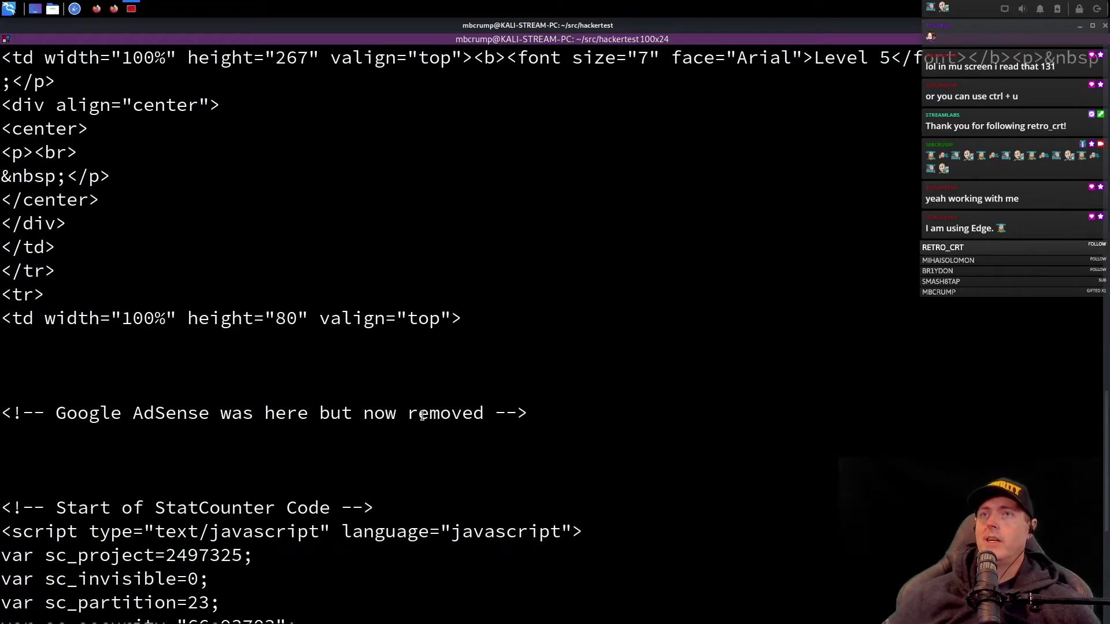
scroll(465, 359, up, 6)
scroll(465, 359, up, 3)
scroll(466, 349, up, 3)
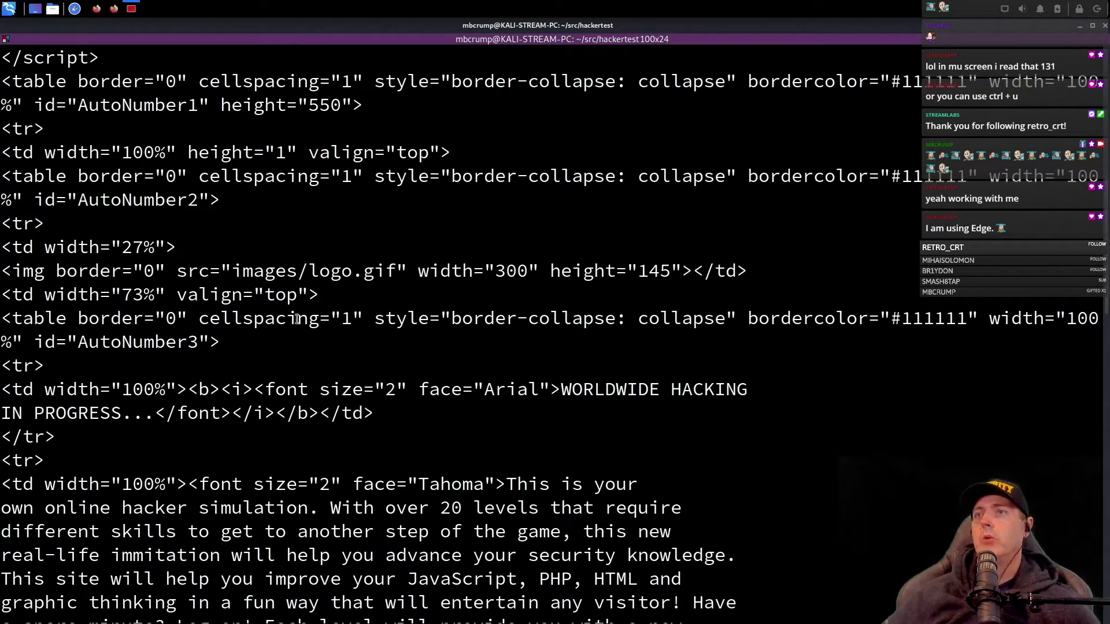
scroll(350, 352, up, 7)
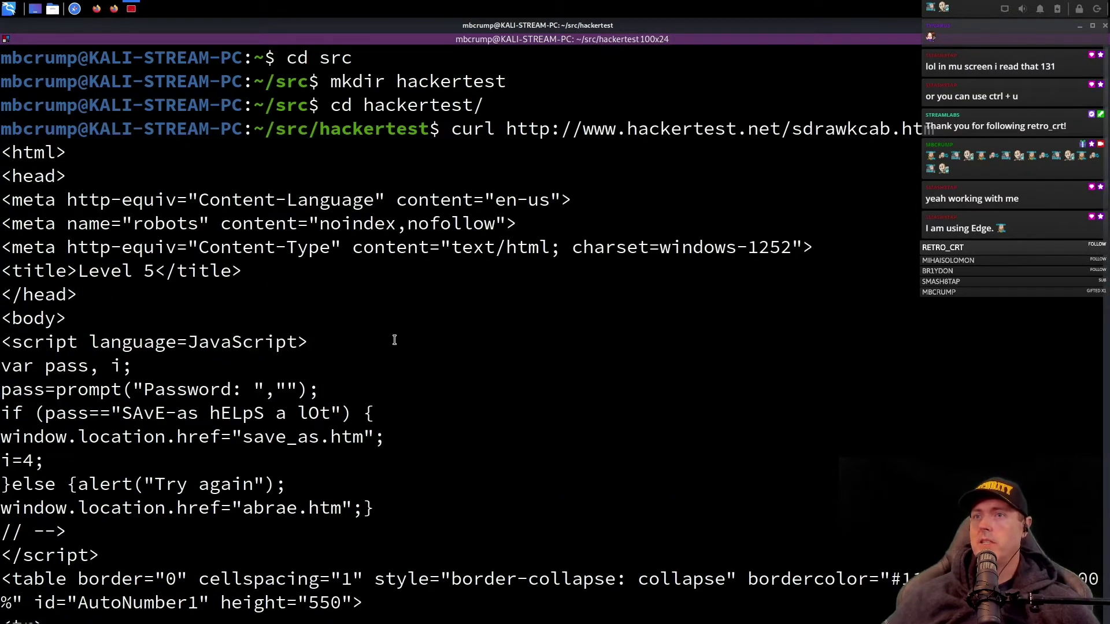
scroll(392, 340, down, 2)
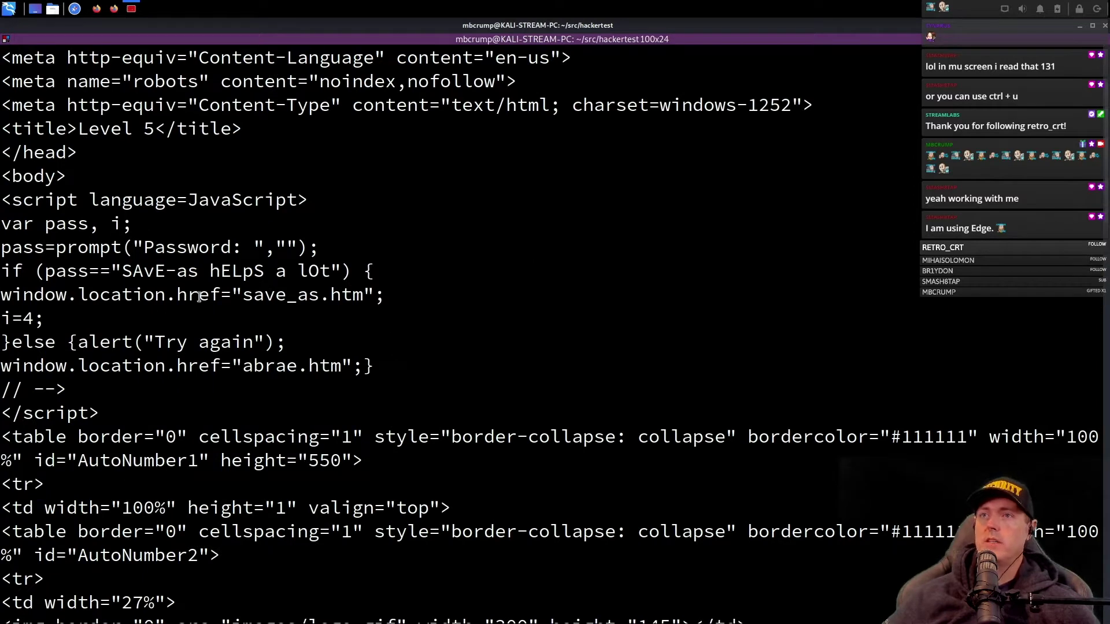
drag(123, 271, 329, 273)
key(ctrl+c)
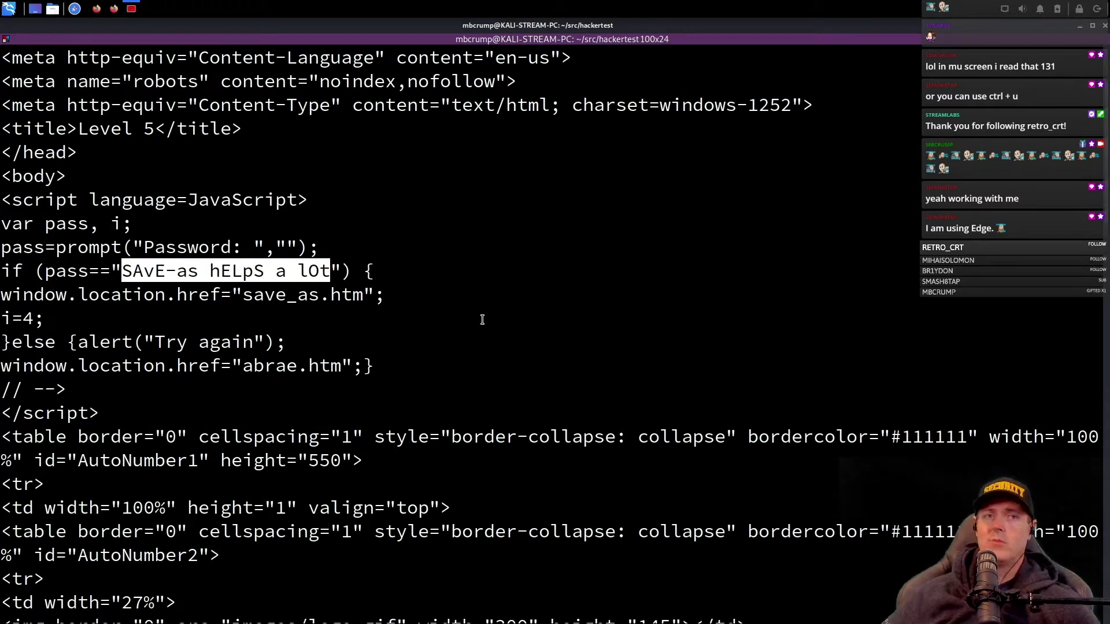
key(alt+Tab)
key(ctrl+v)
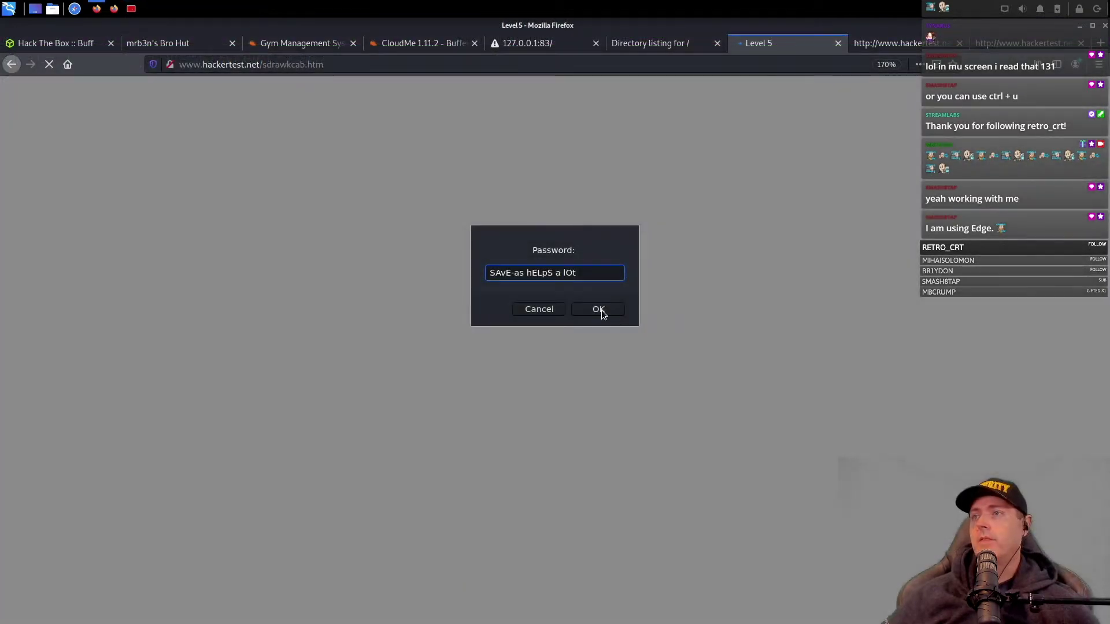
Submit the Level 5 password, then copy the hard-coded password from Level 6's psswd.js source
click(599, 309)
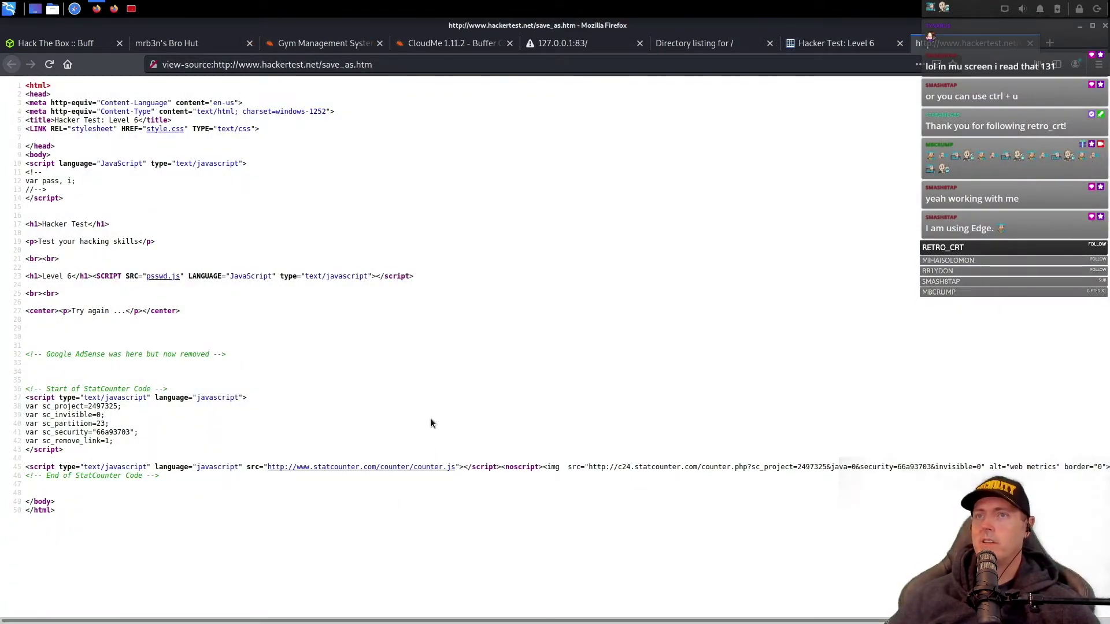
click(163, 277)
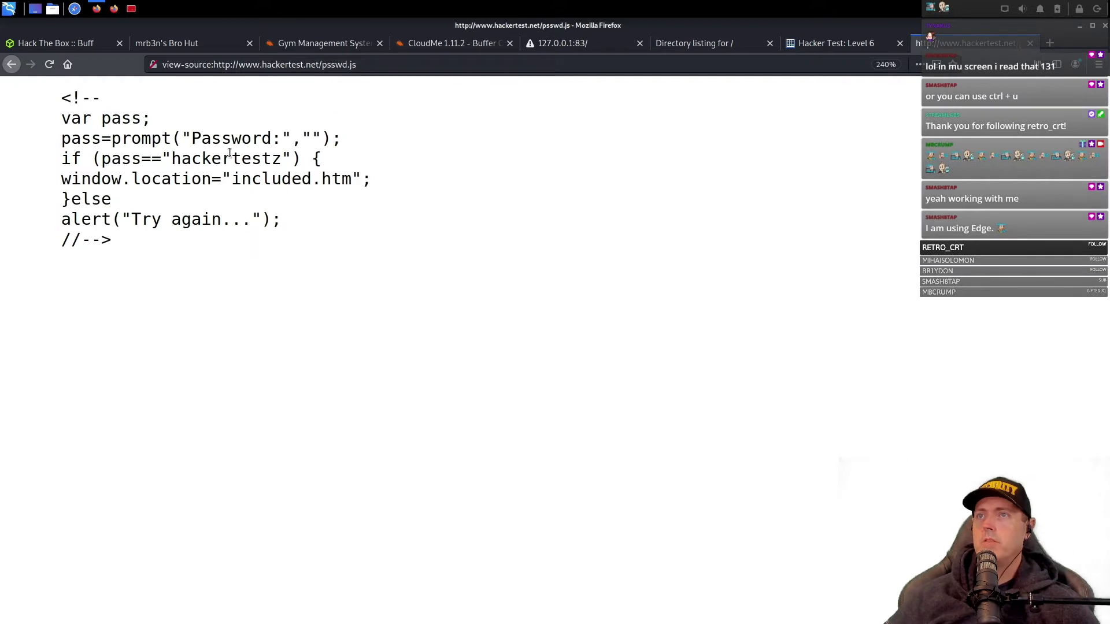
double_click(221, 159)
right_click(221, 159)
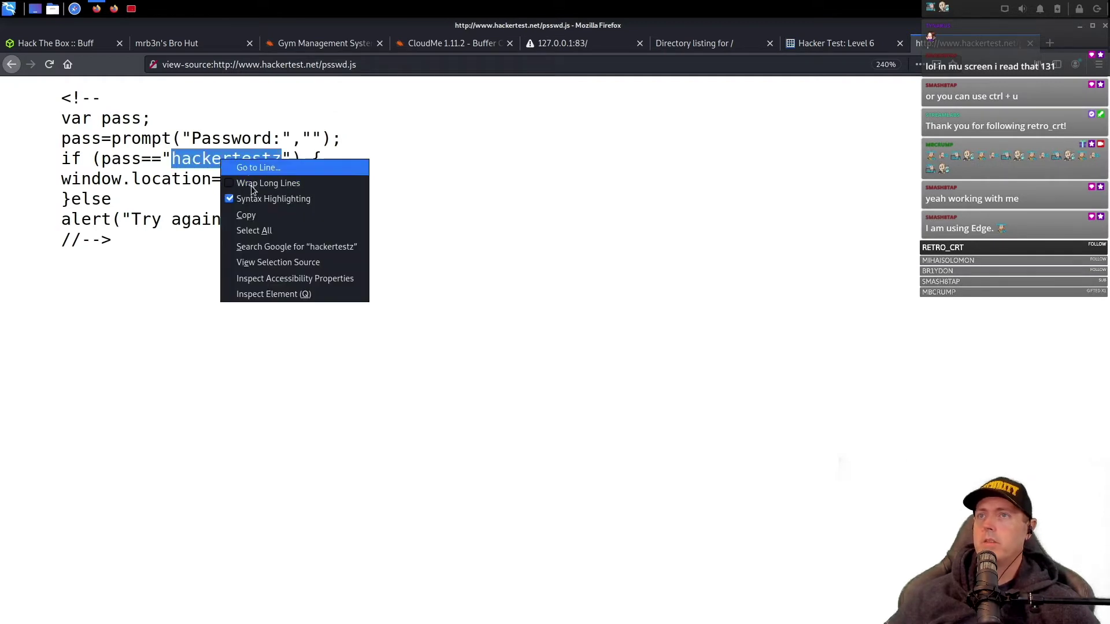
click(245, 215)
Paste the copied password into the Level 6 prompt and submit it
click(643, 262)
click(815, 45)
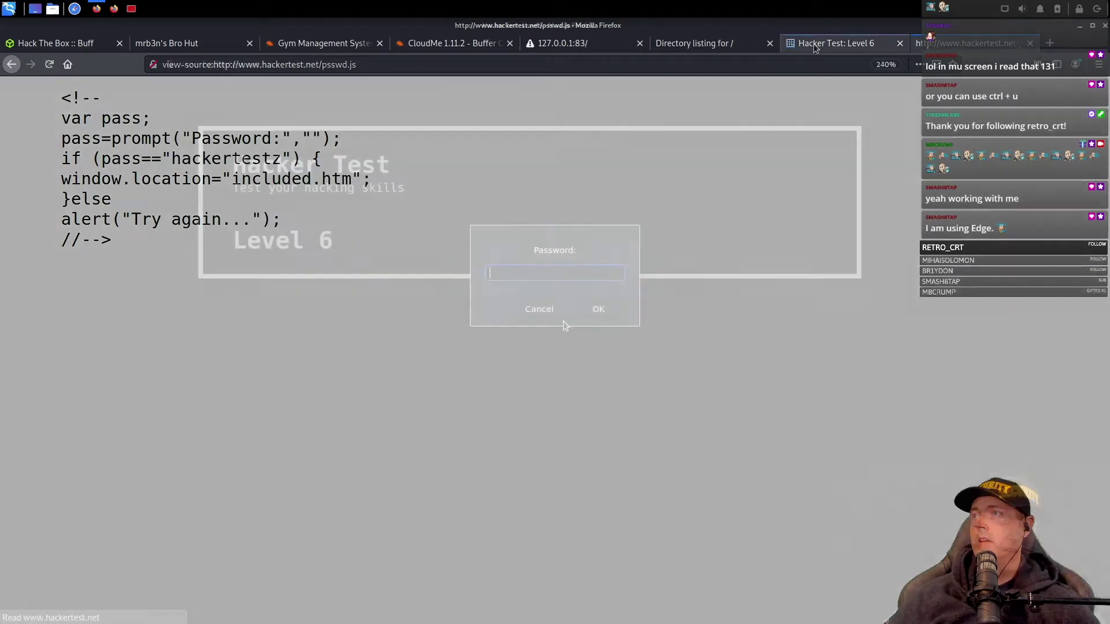
key(ctrl+v)
click(594, 310)
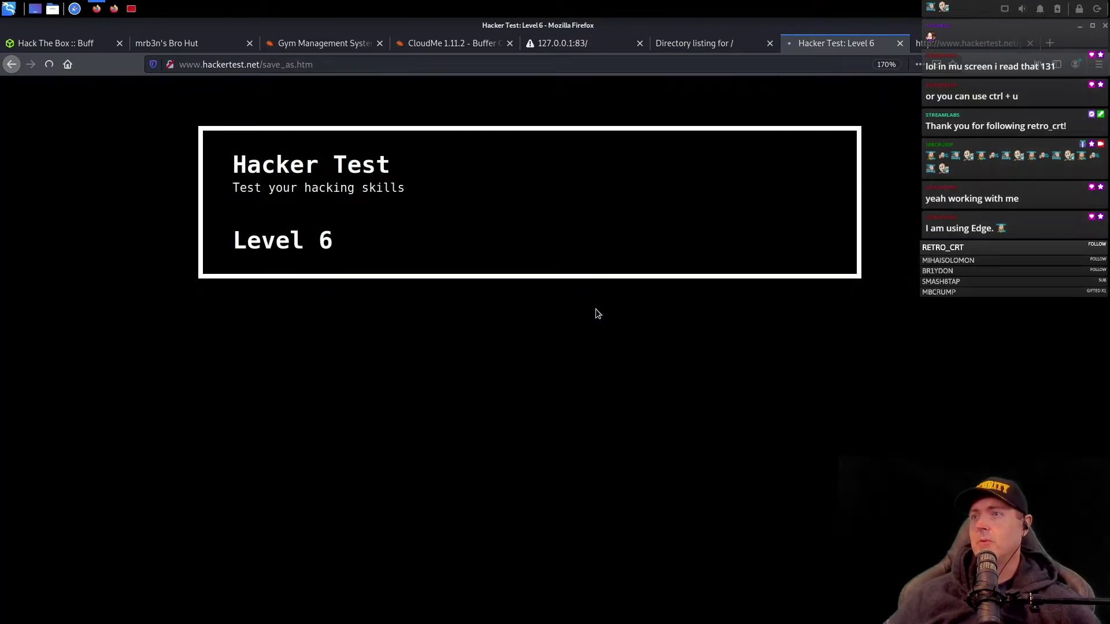
View the Level 7 source, checking the user and pwd field names and selecting images/included.gif
right_click(972, 295)
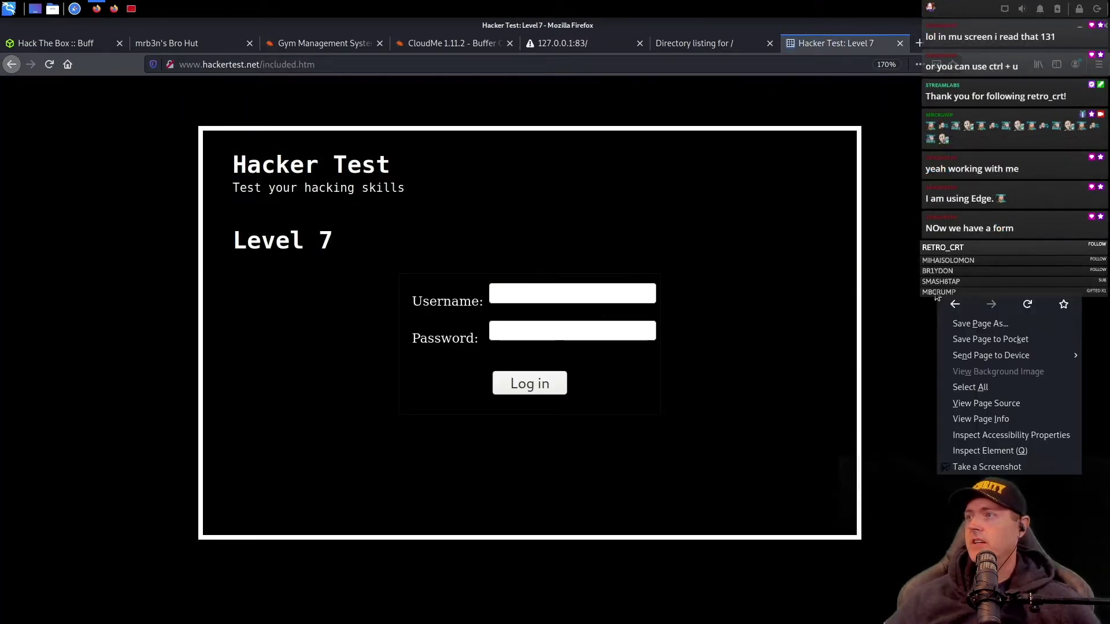
click(983, 408)
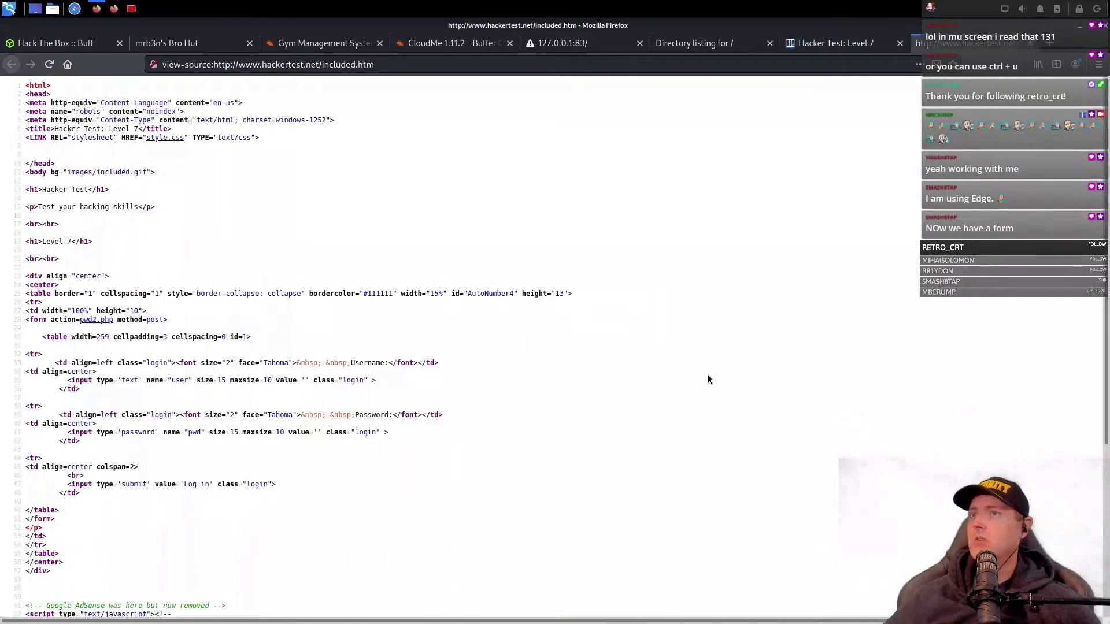
scroll(610, 250, down, 5)
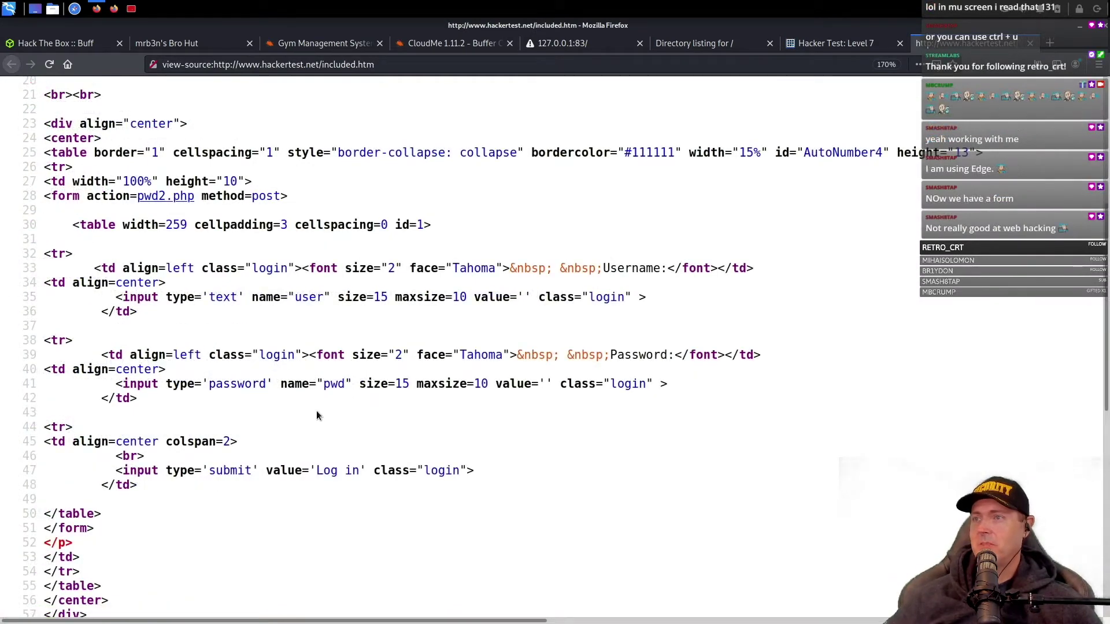
double_click(310, 297)
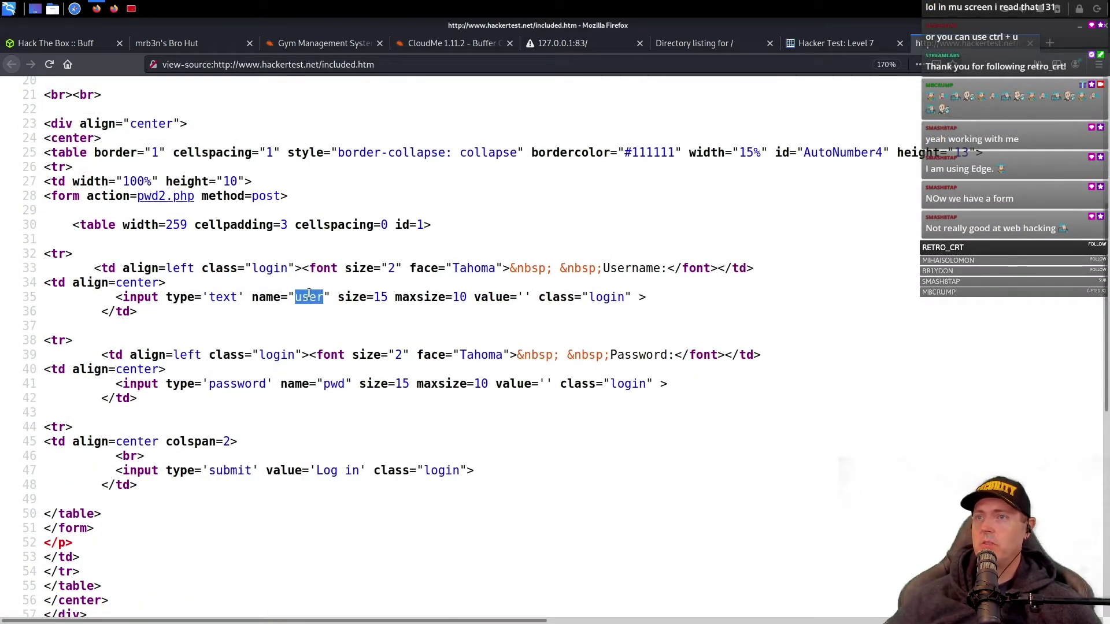
double_click(334, 384)
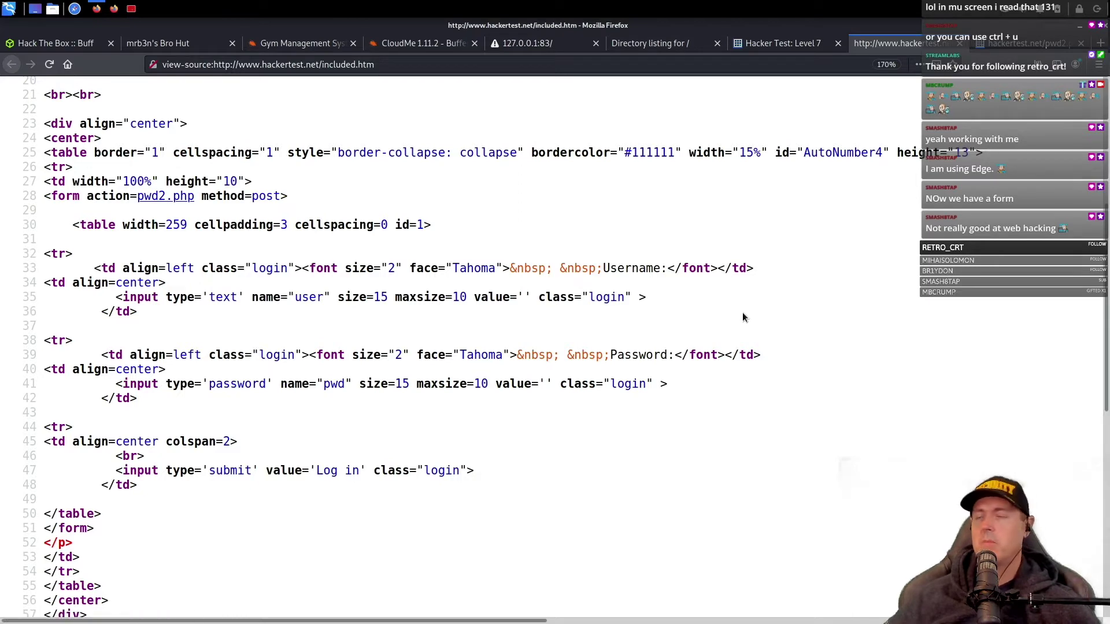
scroll(452, 317, up, 4)
scroll(453, 317, up, 3)
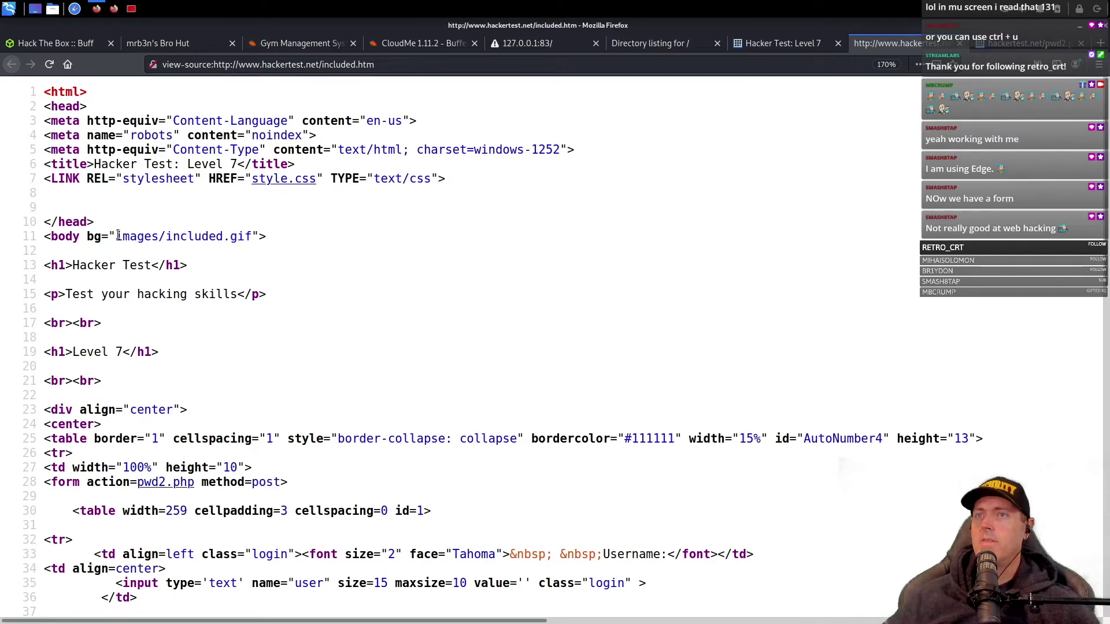
drag(116, 237, 254, 238)
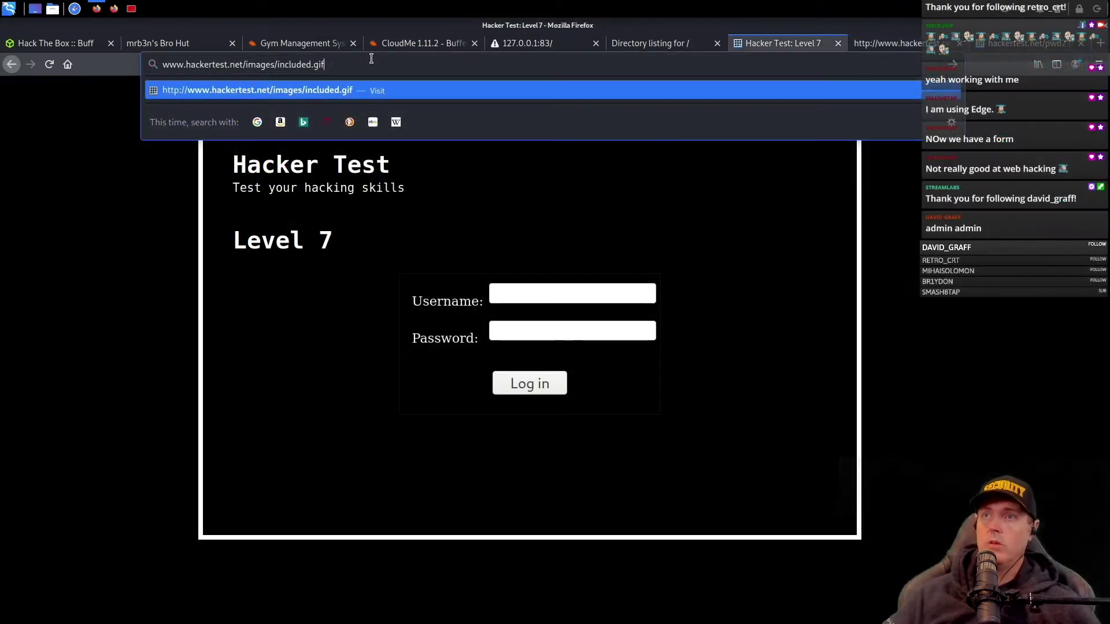
Load images/included.gif in a separate window and scroll to its bottom-right corner
key(Return)
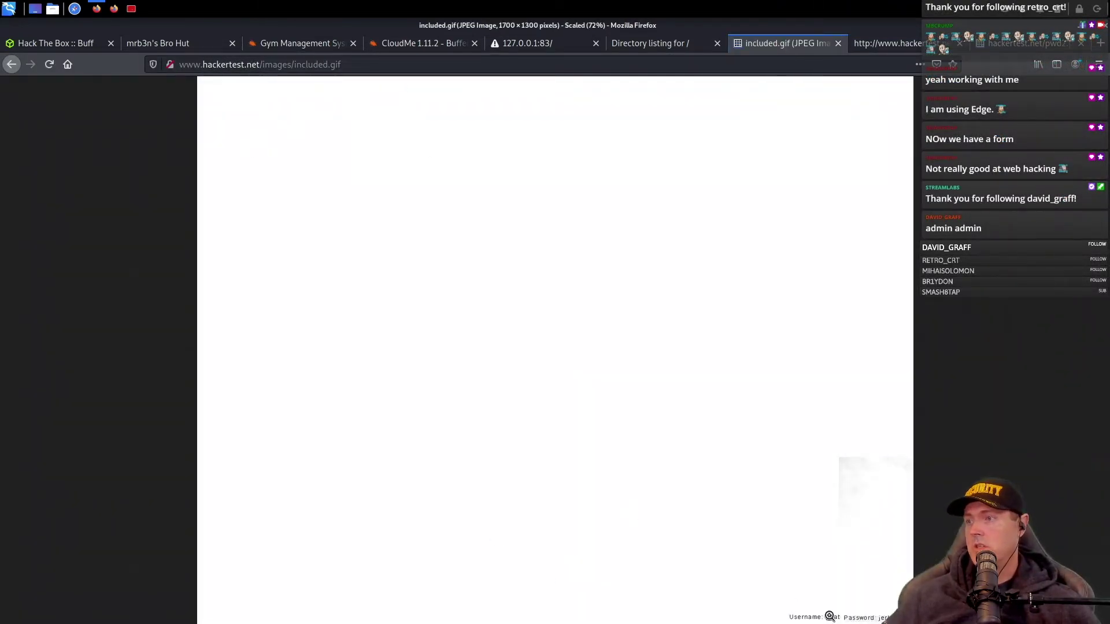
drag(787, 42, 690, 473)
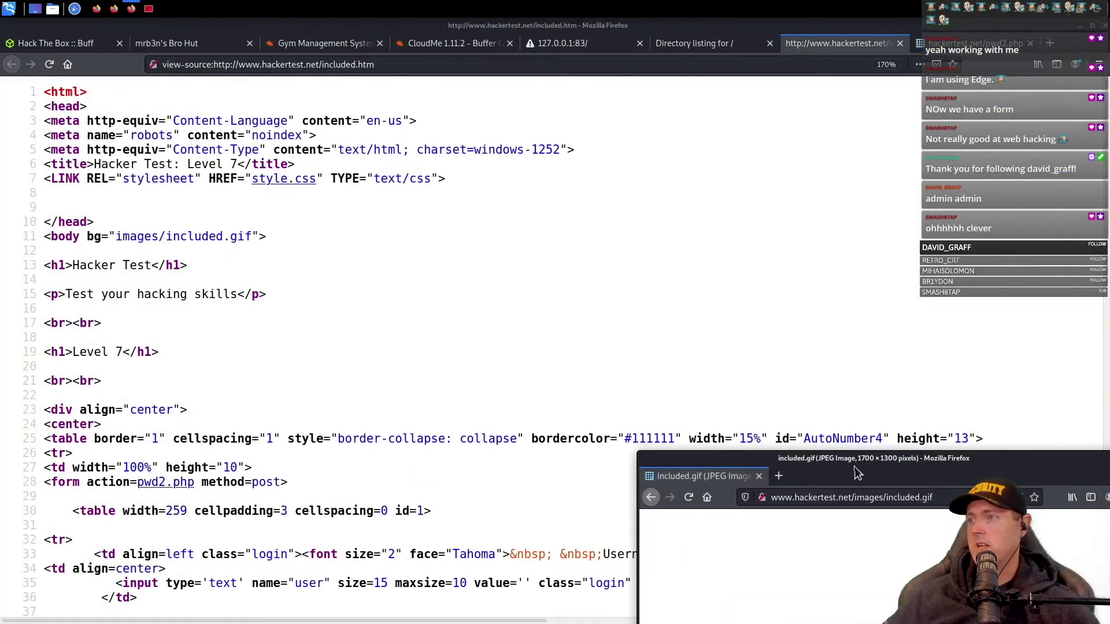
drag(858, 472, 264, 201)
scroll(398, 391, down, 10)
scroll(398, 390, right, 5)
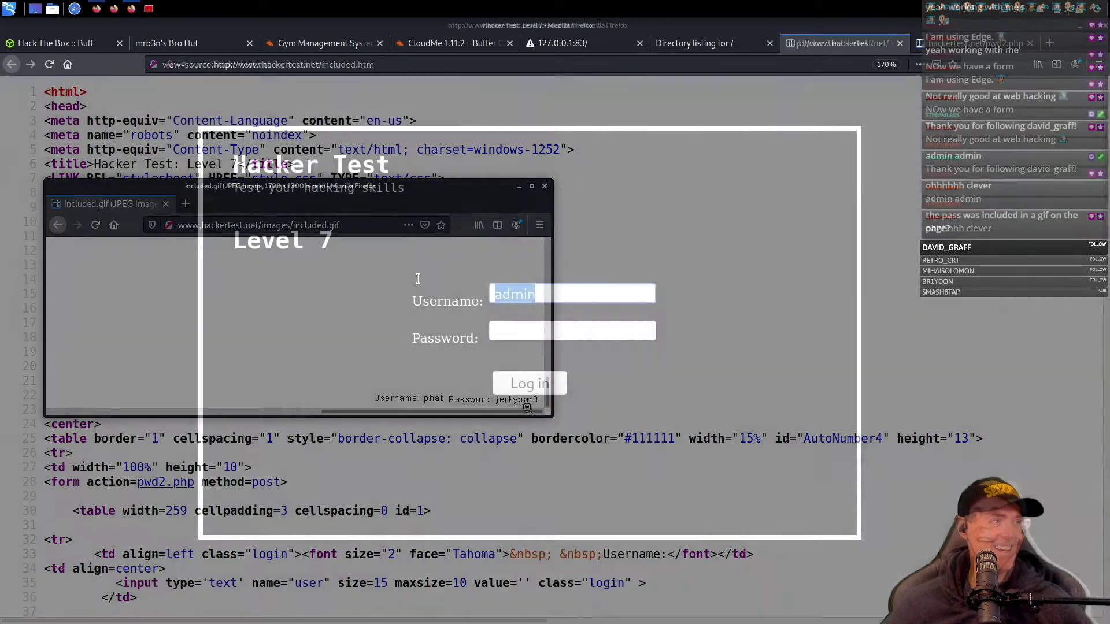
Log in to Level 7 with the image's username and password, decline saving, and view Level 8's source
text(phat)
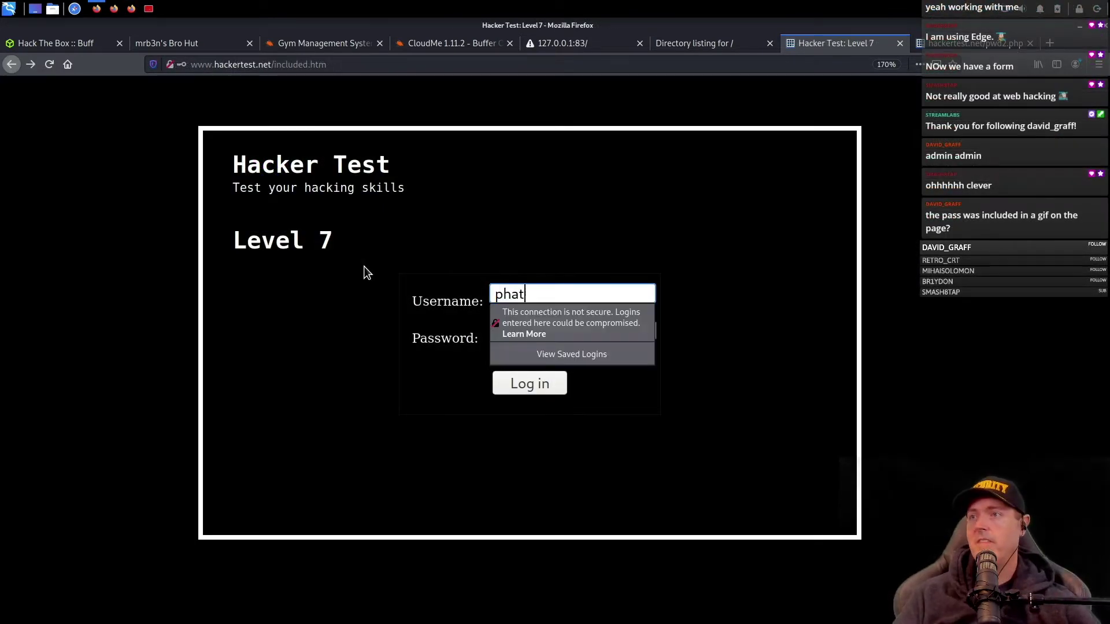
key(Tab)
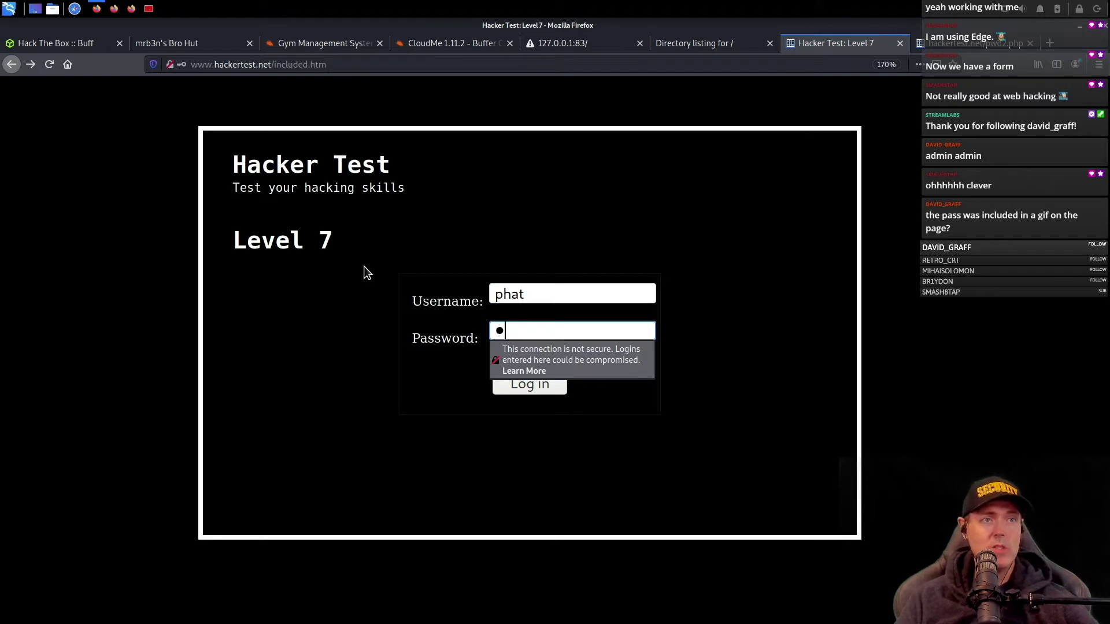
text(ha)
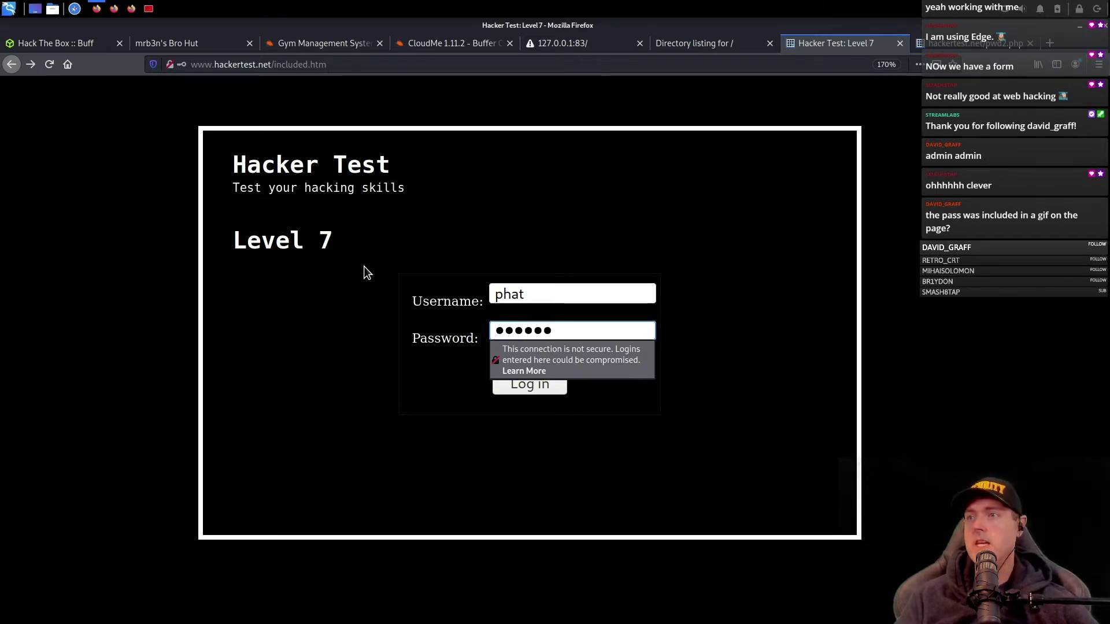
text(bcde)
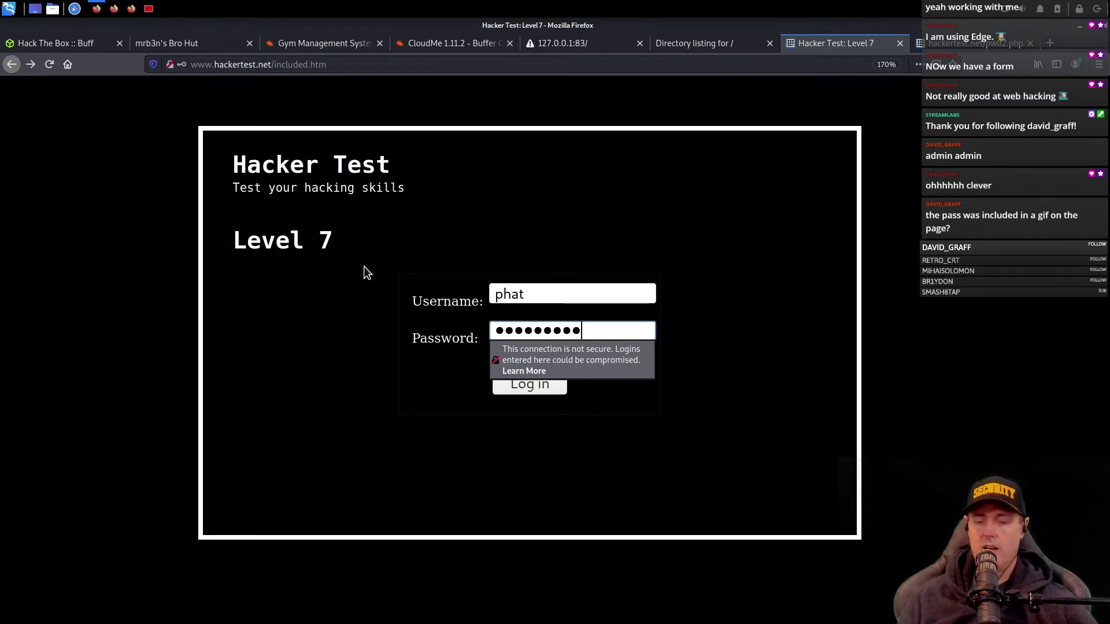
key(Return)
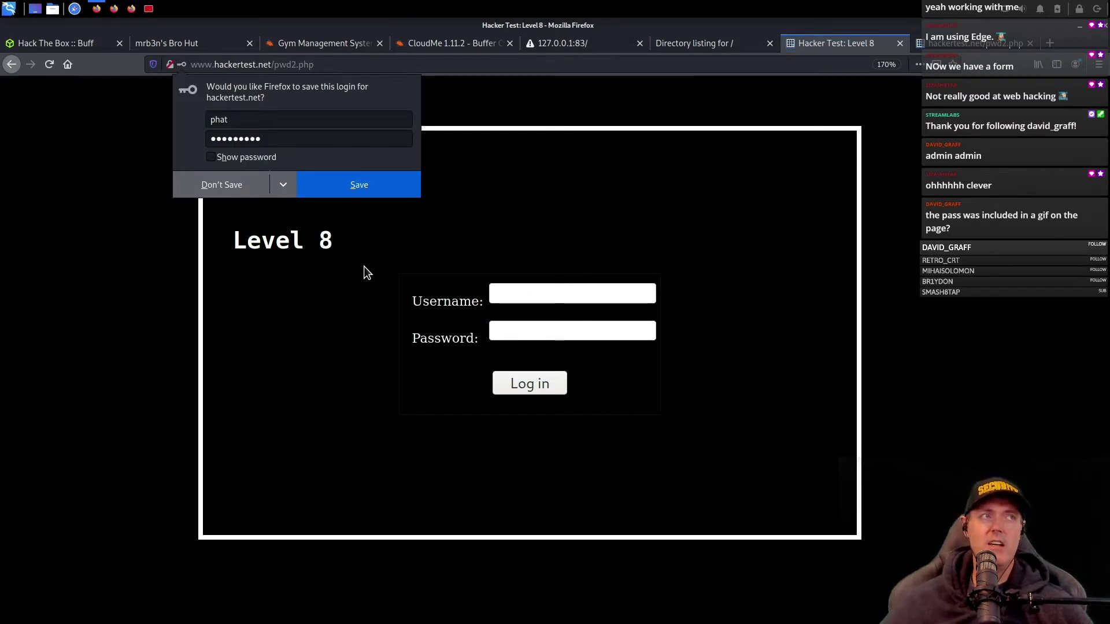
click(238, 185)
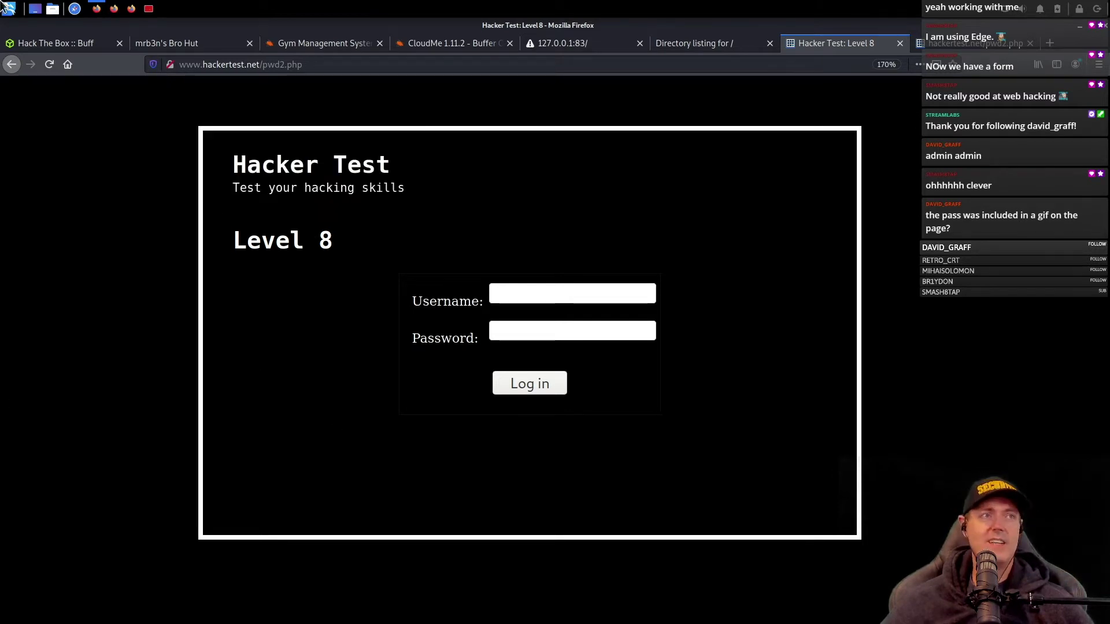
right_click(928, 295)
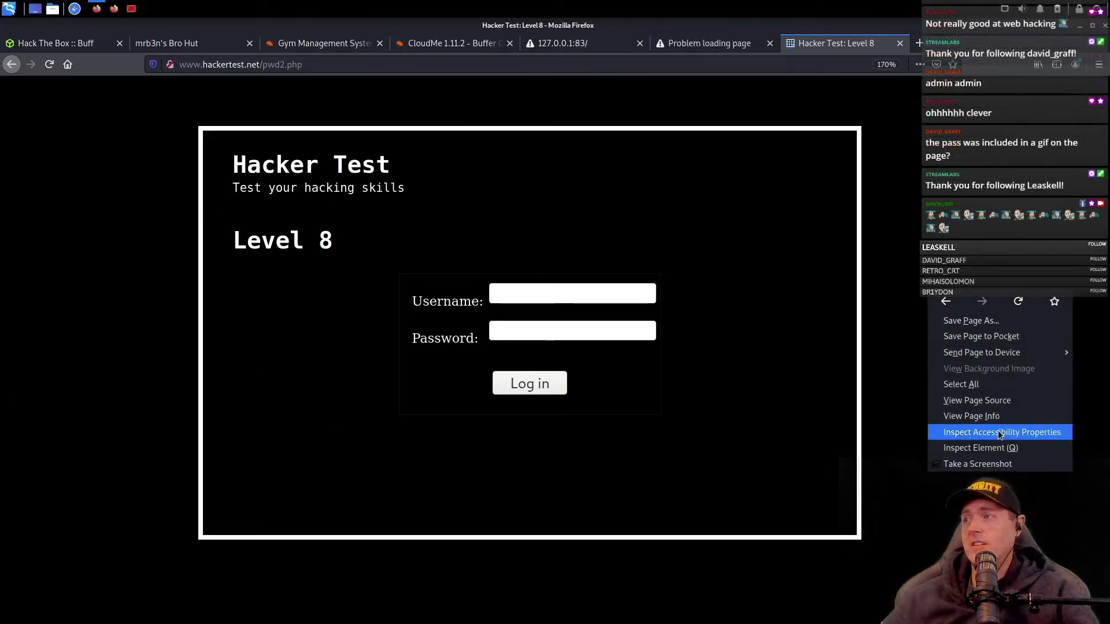
click(981, 401)
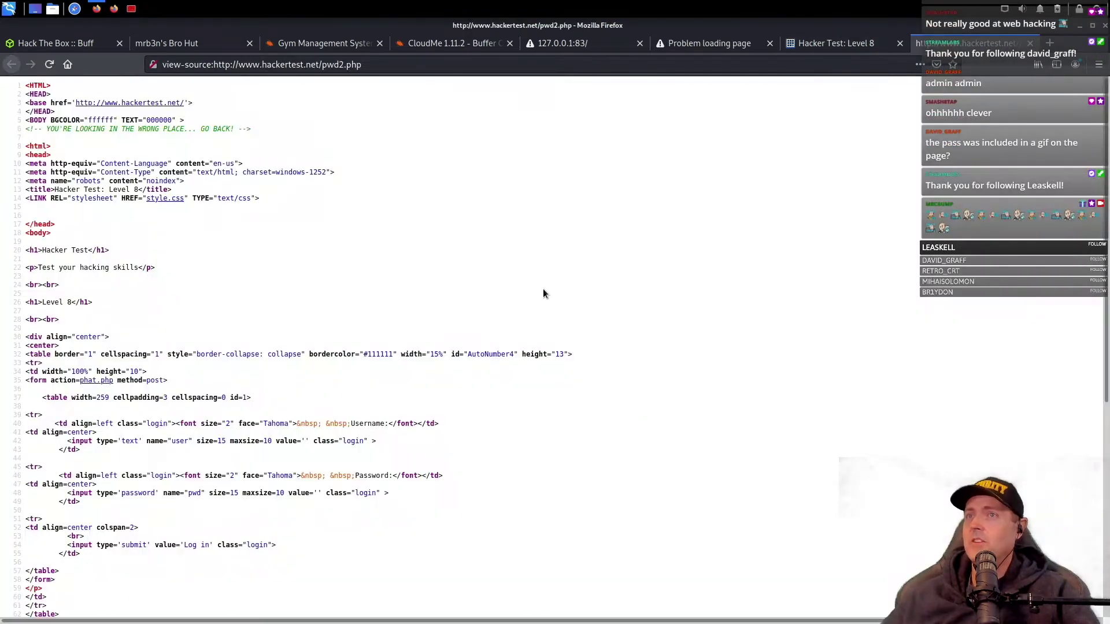
Inspect the enlarged pwd2.php source and style.css, then open the phat.php form target in a new tab
key(ctrl+plus)
key(ctrl+plus)
key(ctrl+plus)
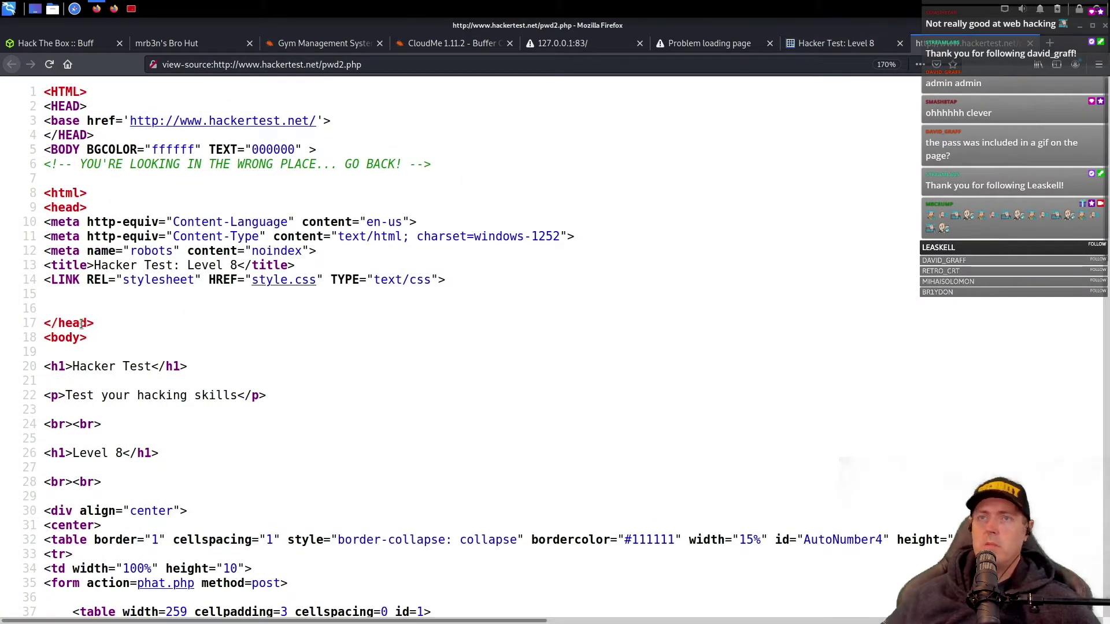
key(ctrl+f)
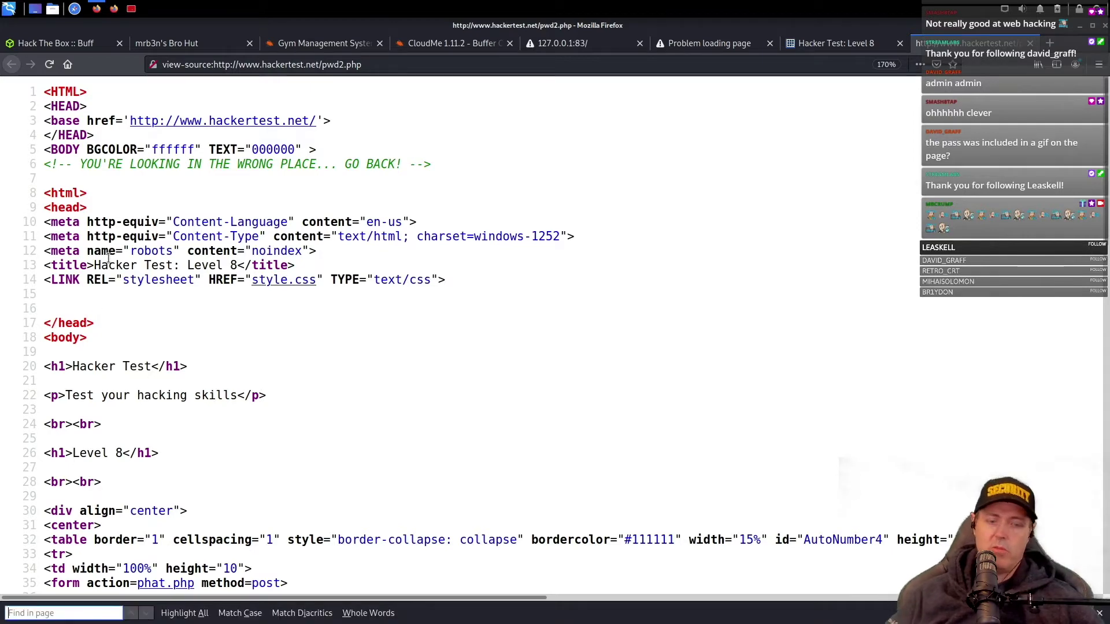
click(283, 279)
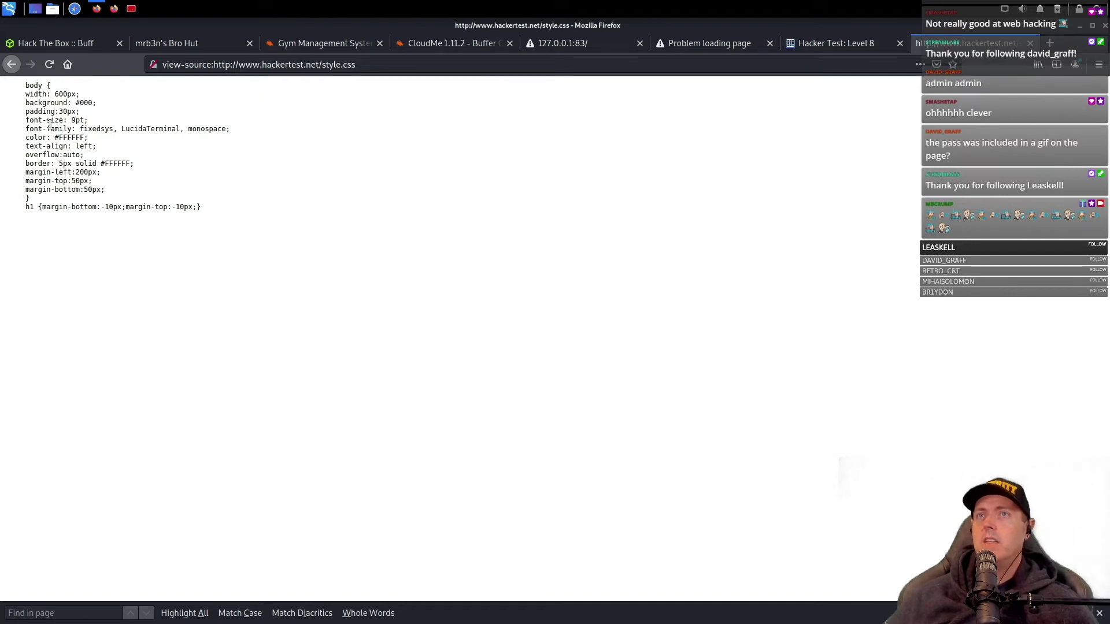
key(alt+Left)
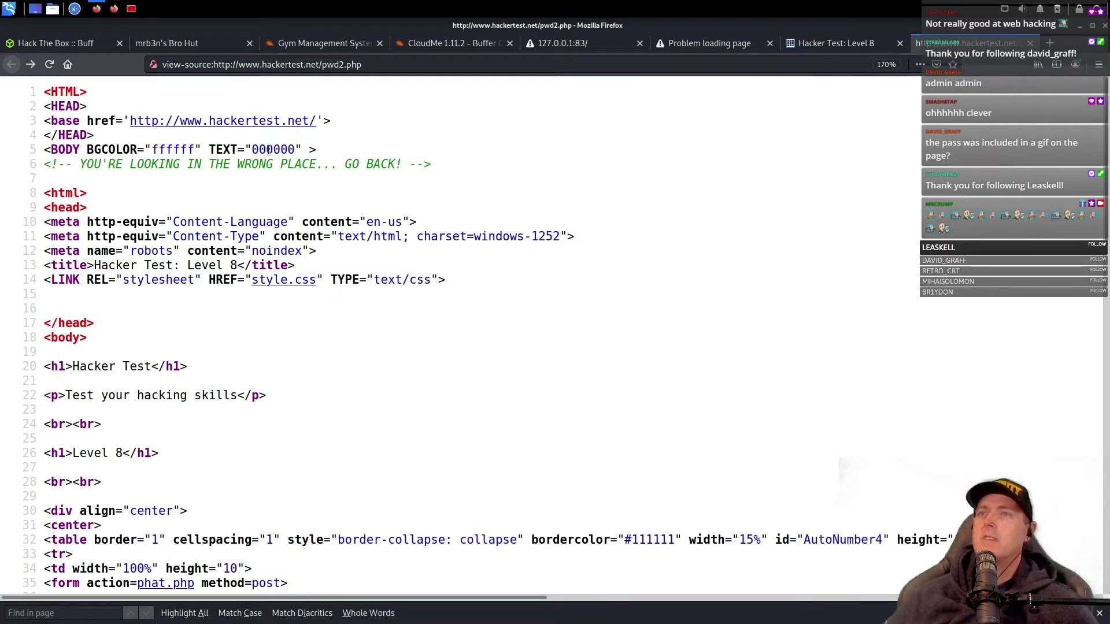
drag(261, 162, 349, 166)
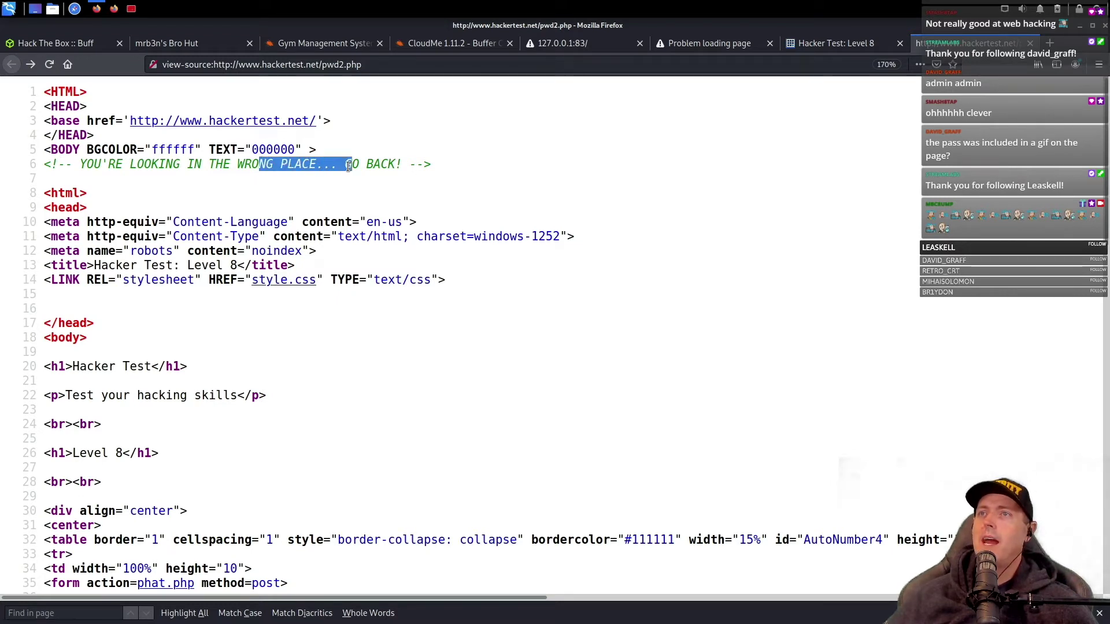
click(344, 169)
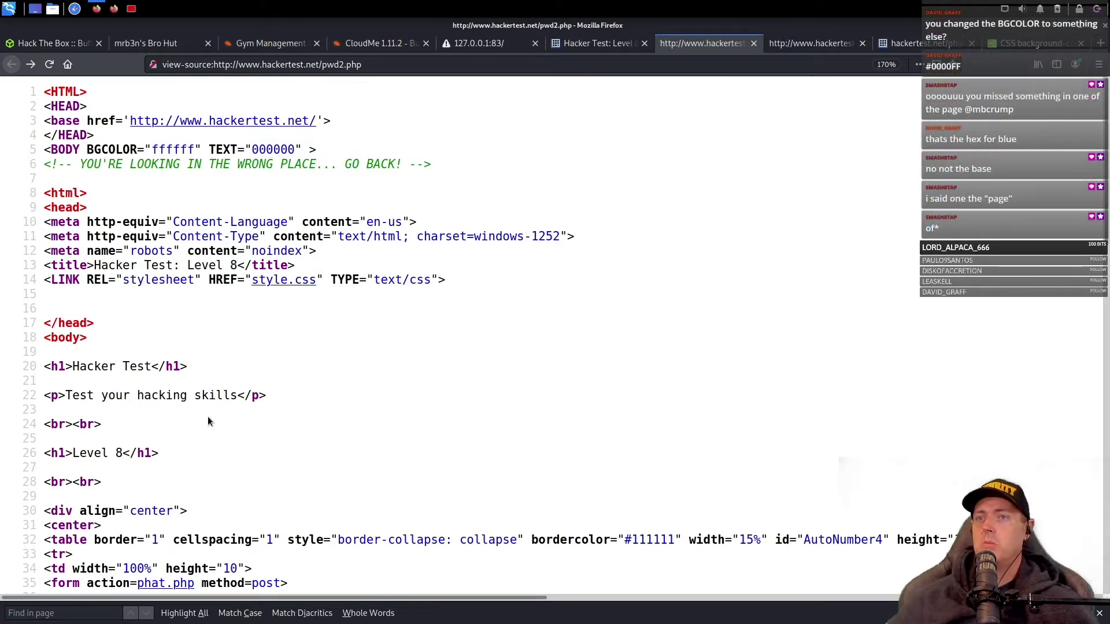
scroll(208, 416, down, 5)
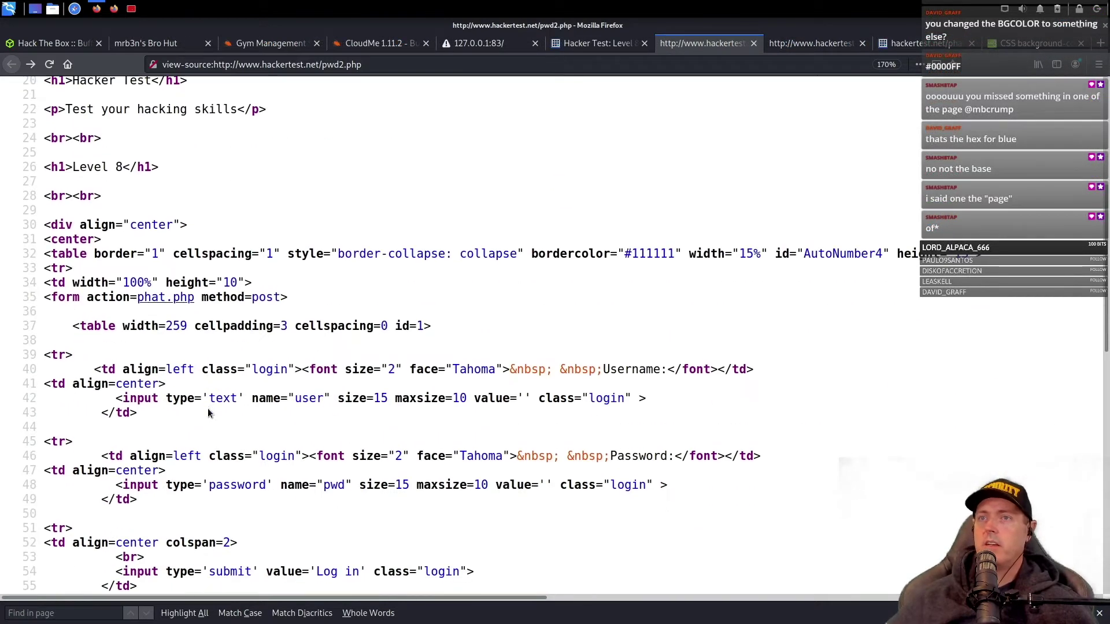
middle_click(173, 305)
Open the images/phat.gif background image from the phat.php source at full size
click(737, 45)
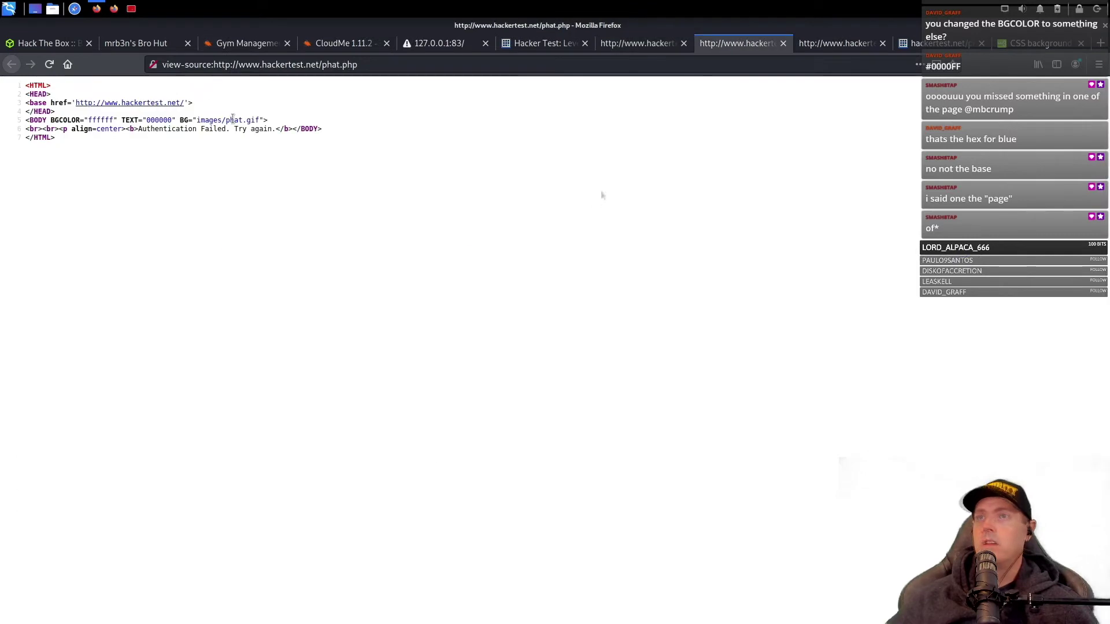
mouse_move(199, 123)
mouse_down()
mouse_move(261, 122)
mouse_move(639, 43)
mouse_up()
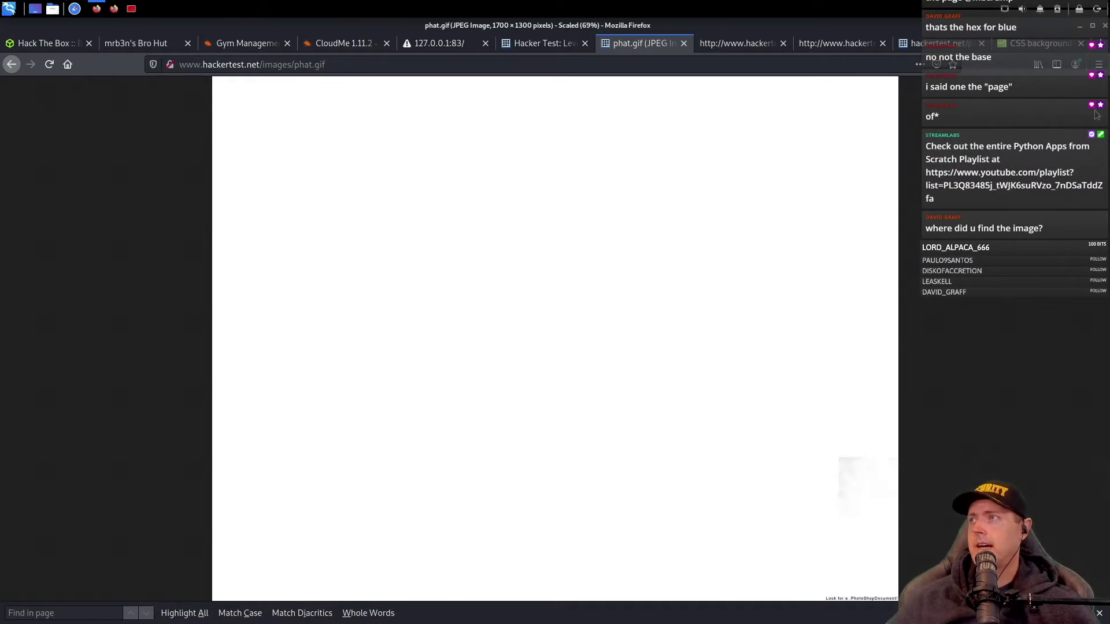
click(1099, 64)
click(1071, 194)
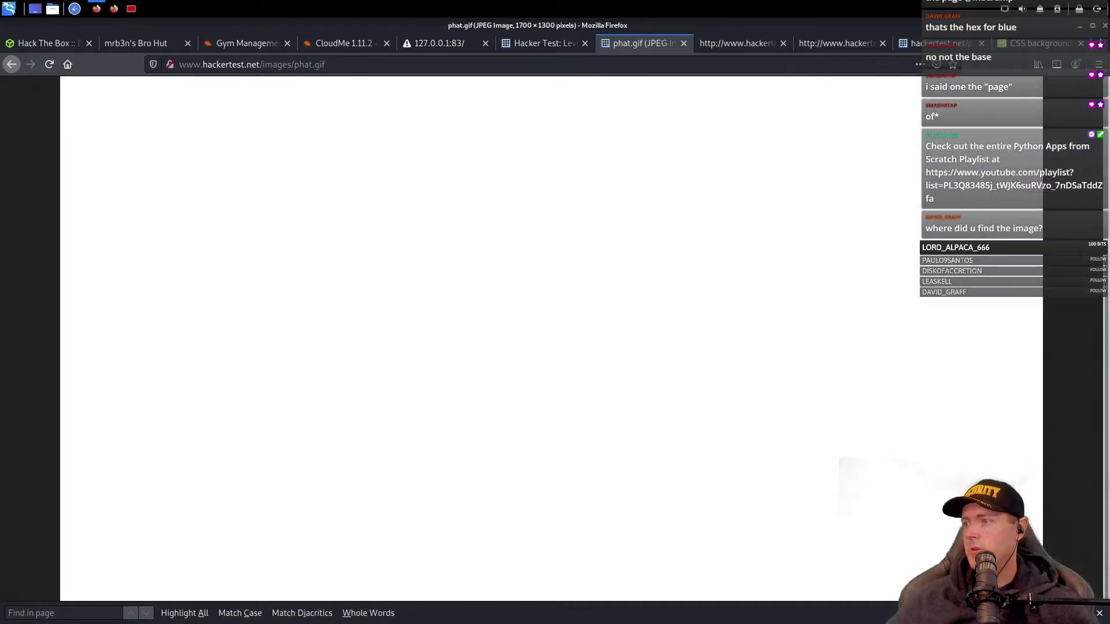
drag(788, 156, 601, 43)
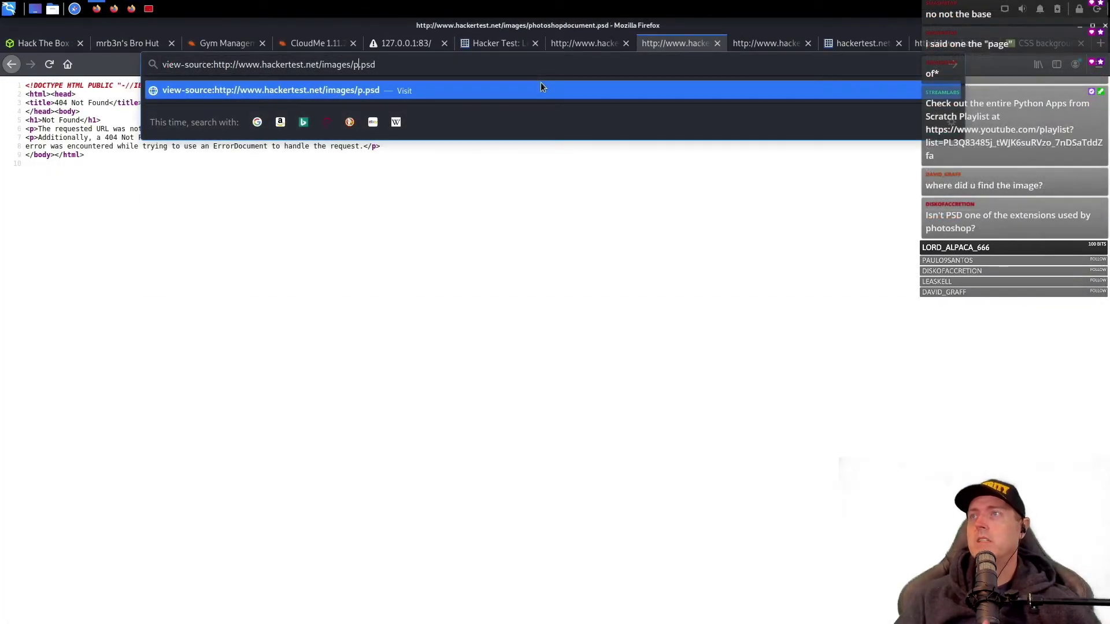
Change the address to images/phat.psd and save the downloaded Photoshop file
text(hat)
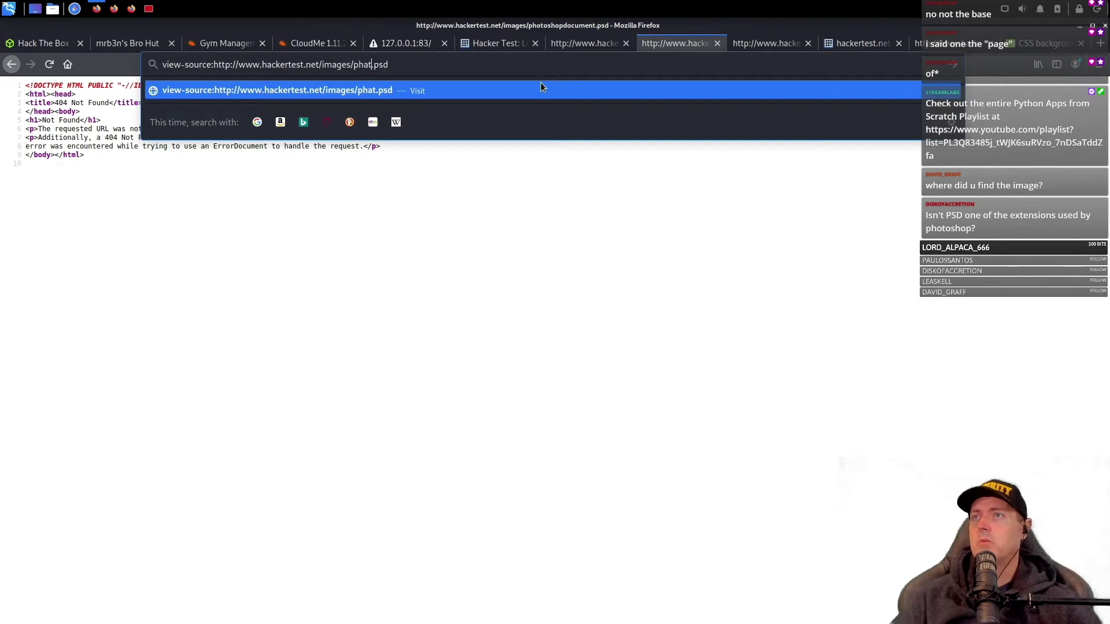
key(Return)
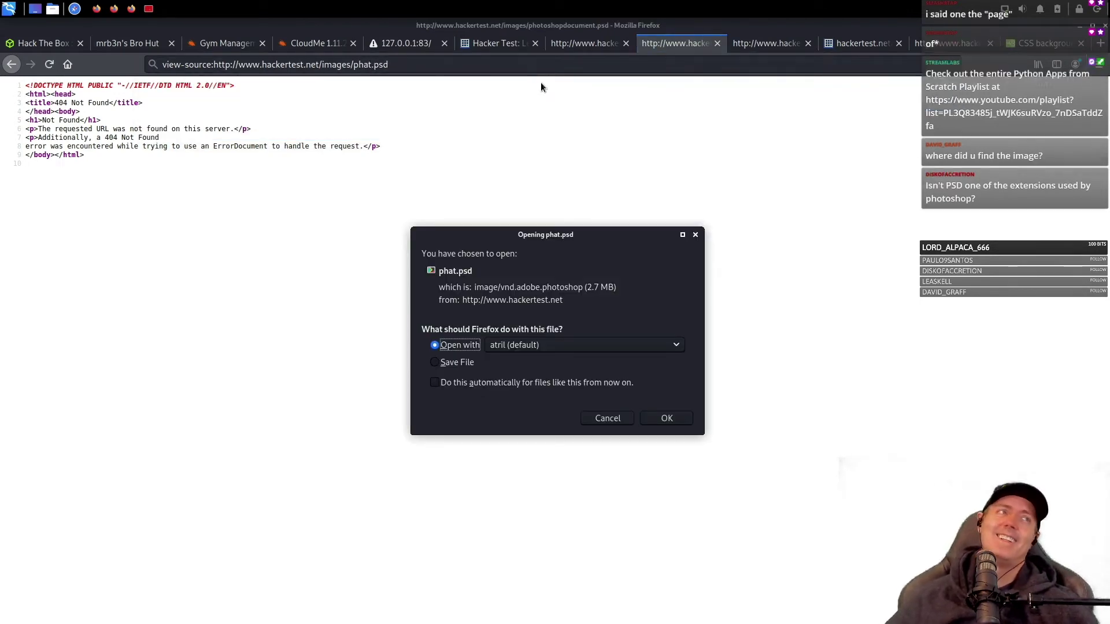
click(461, 364)
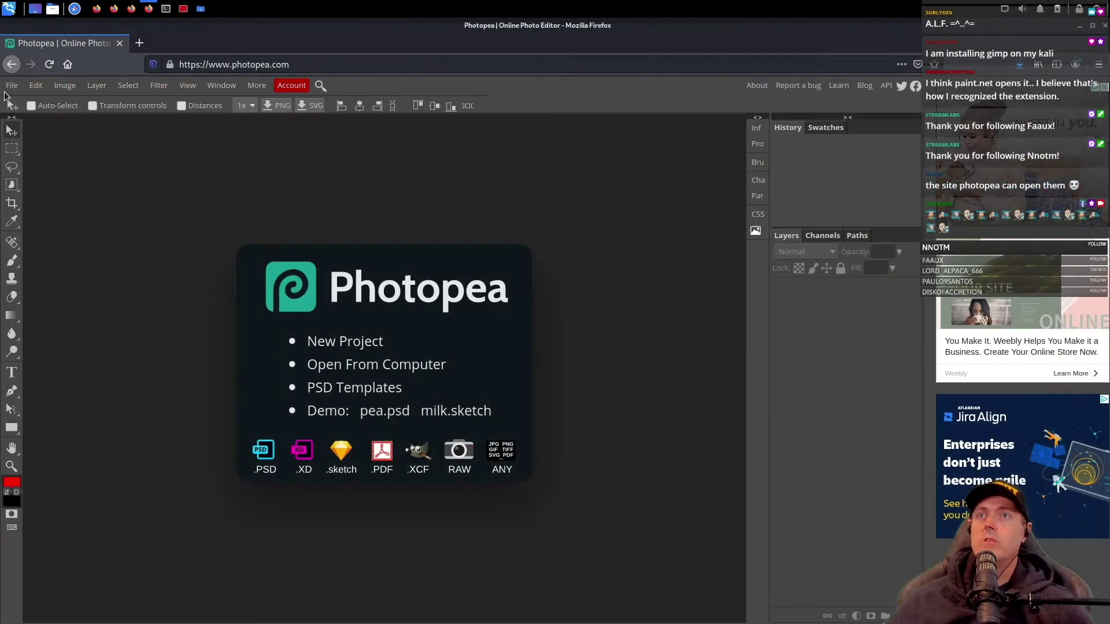
Open phat.psd from the Downloads folder in Photopea
click(11, 85)
click(37, 121)
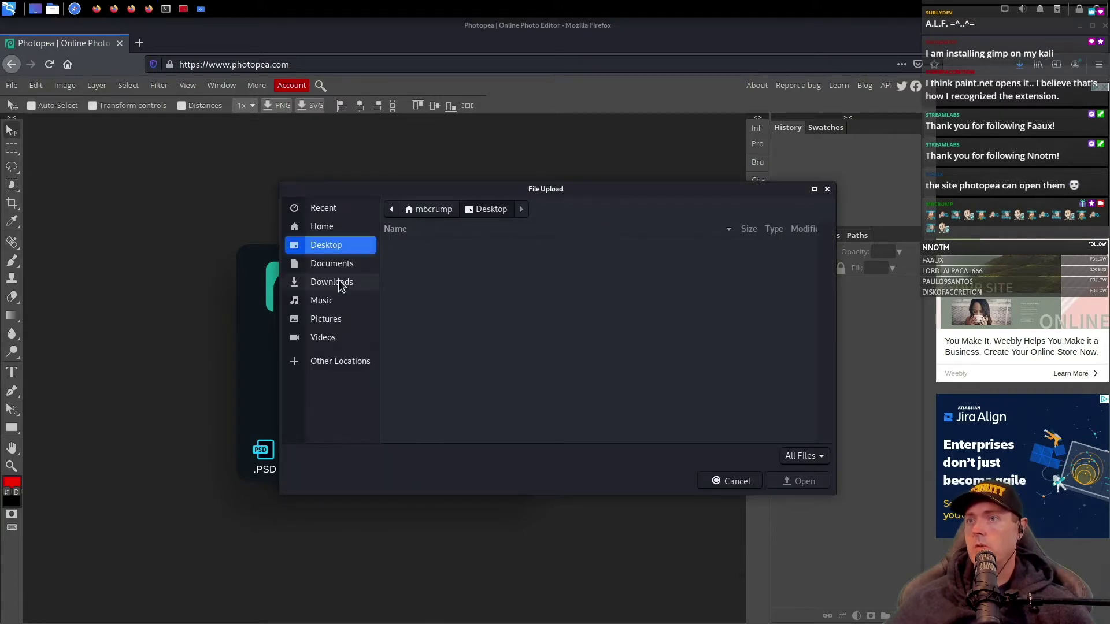
click(333, 281)
scroll(446, 255, down, 3)
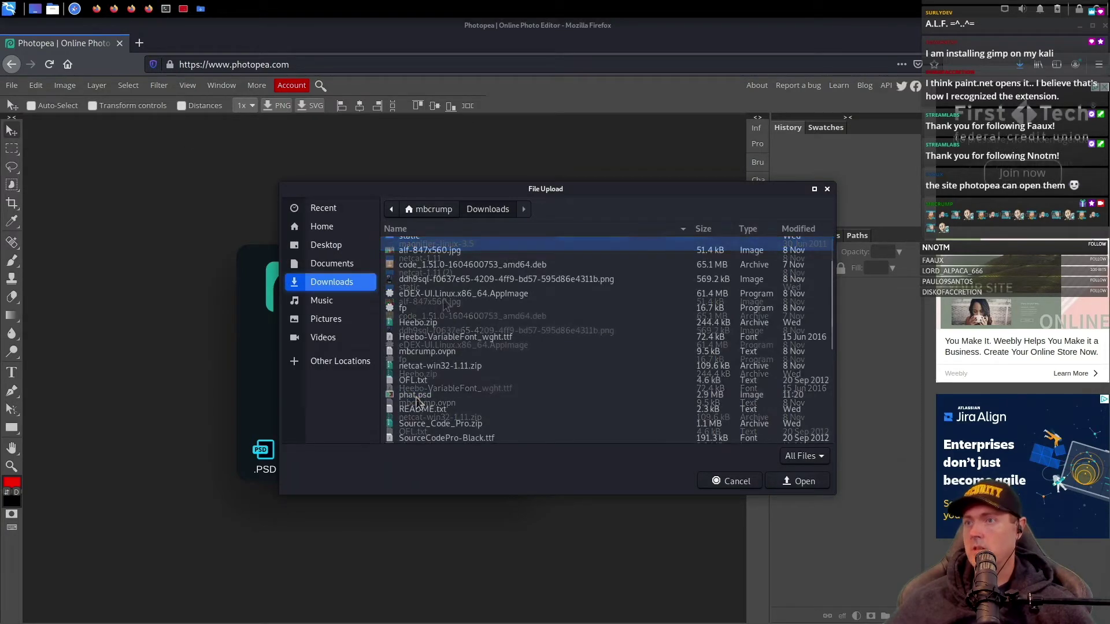
double_click(416, 388)
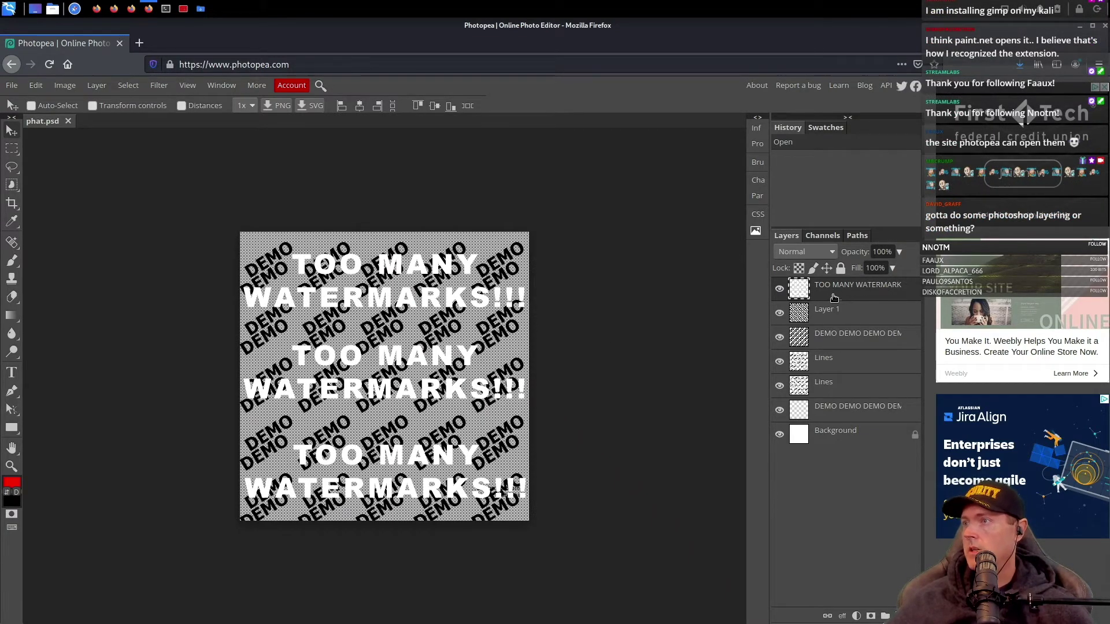
Hide the watermark, Layer 1, DEMO and both Lines layers, then zoom into the corner text
click(780, 290)
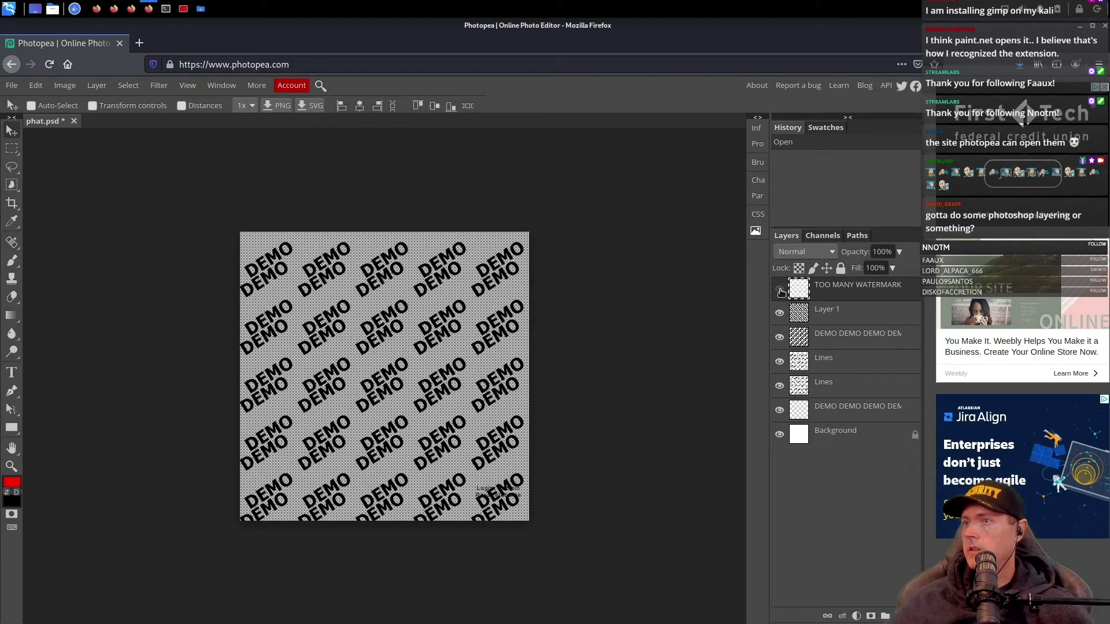
click(779, 315)
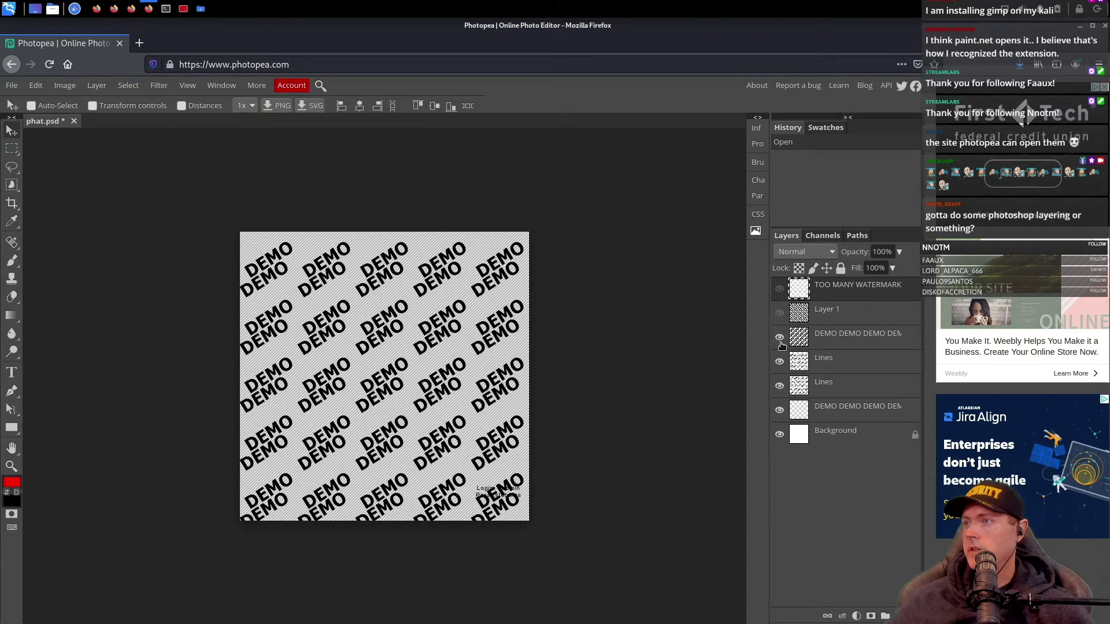
click(781, 339)
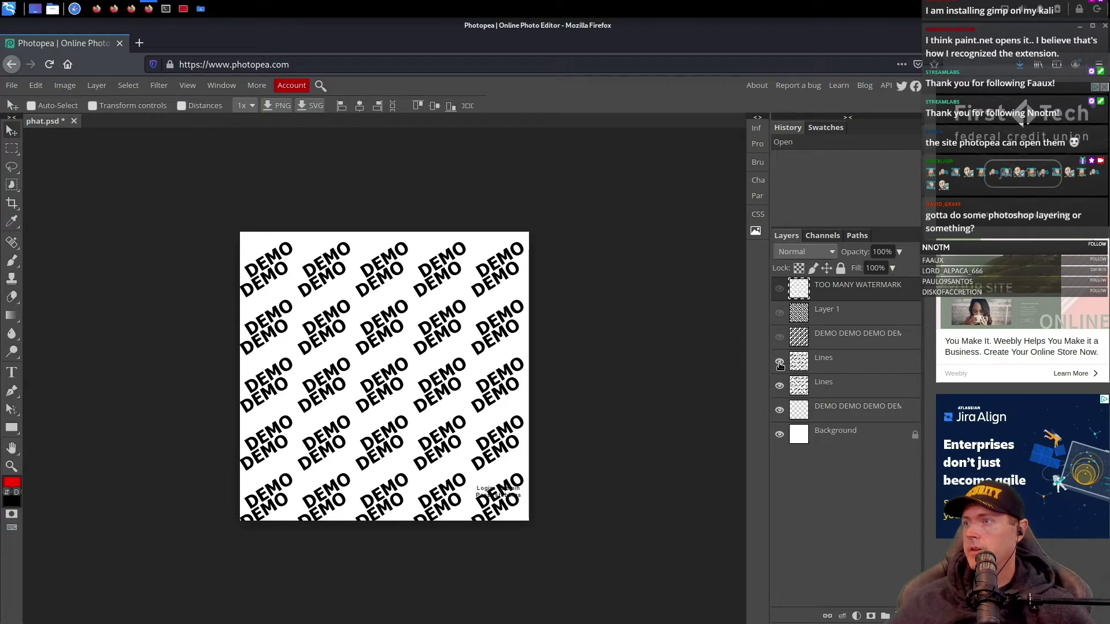
click(780, 362)
click(780, 386)
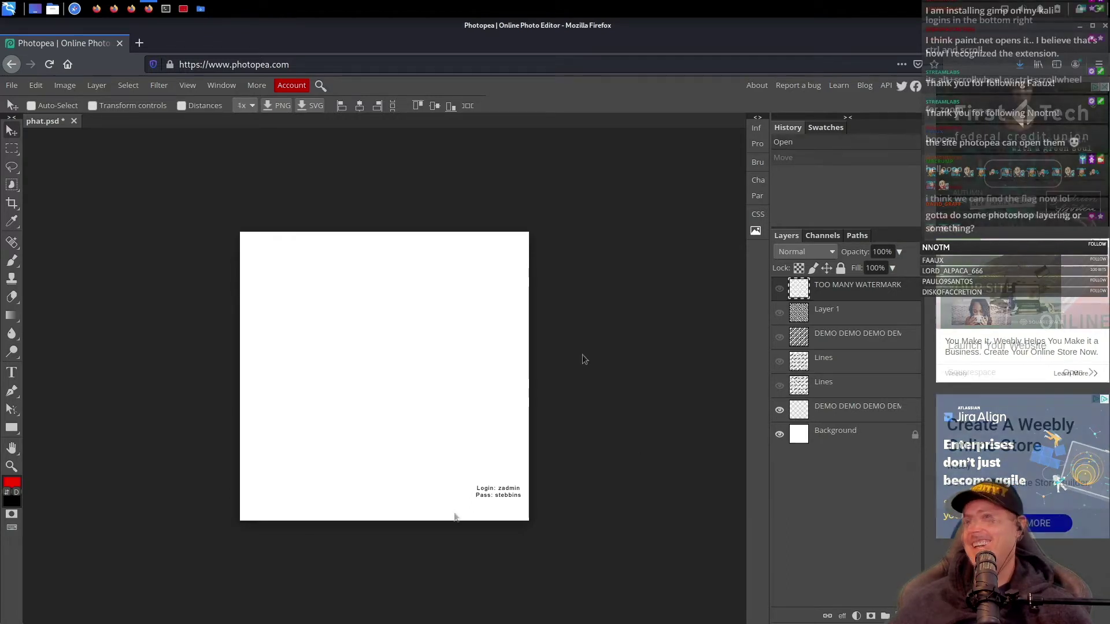
scroll(457, 510, up, 4)
scroll(456, 514, up, 1)
scroll(456, 515, up, 1)
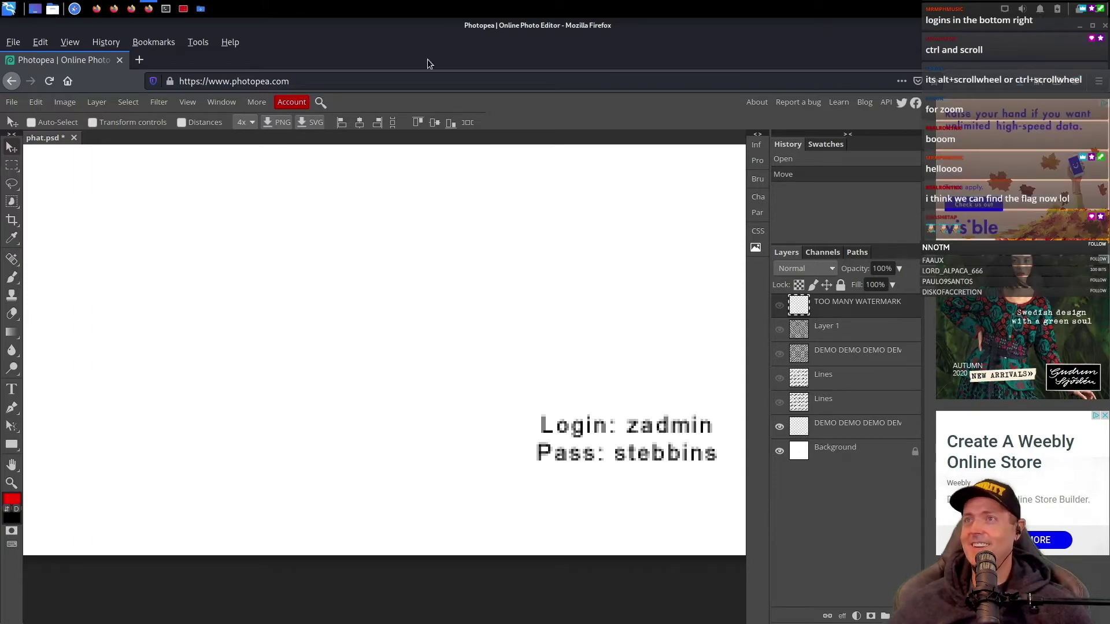
Submit the Level 8 login with the password found in phat.psd
key(alt+Tab)
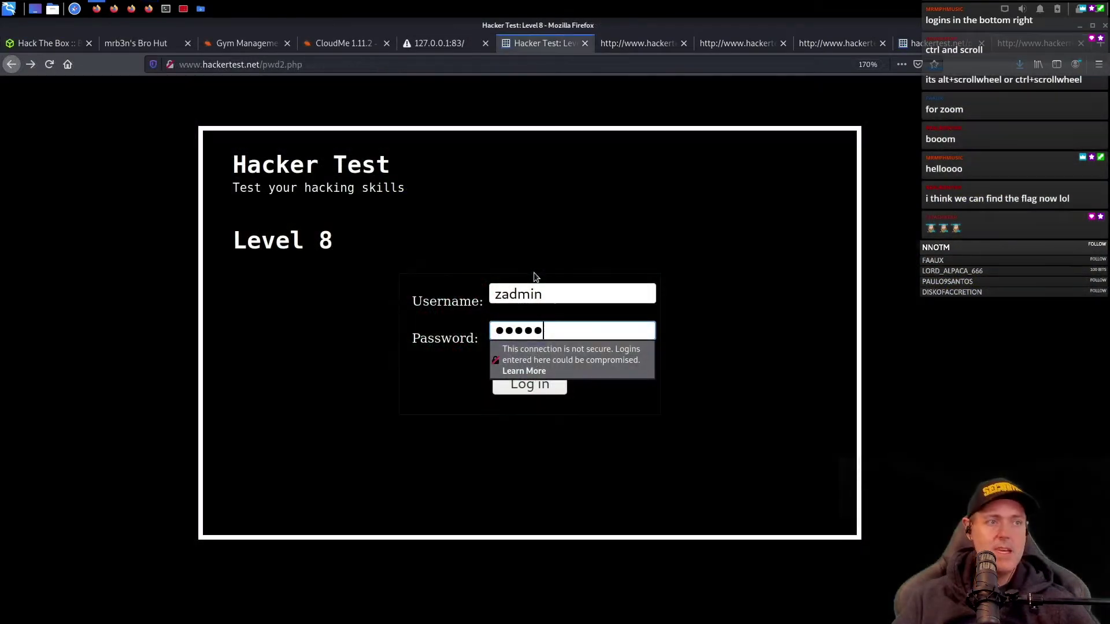
text(pass)
key(Return)
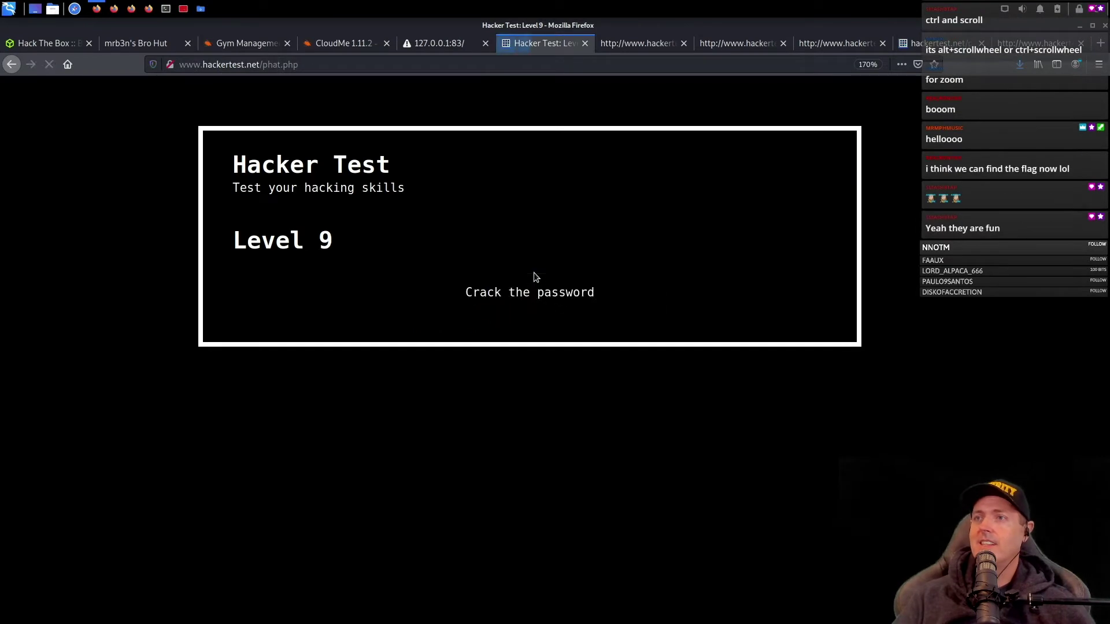
View the Level 9 page source and scroll through its padded lines
key(ctrl+u)
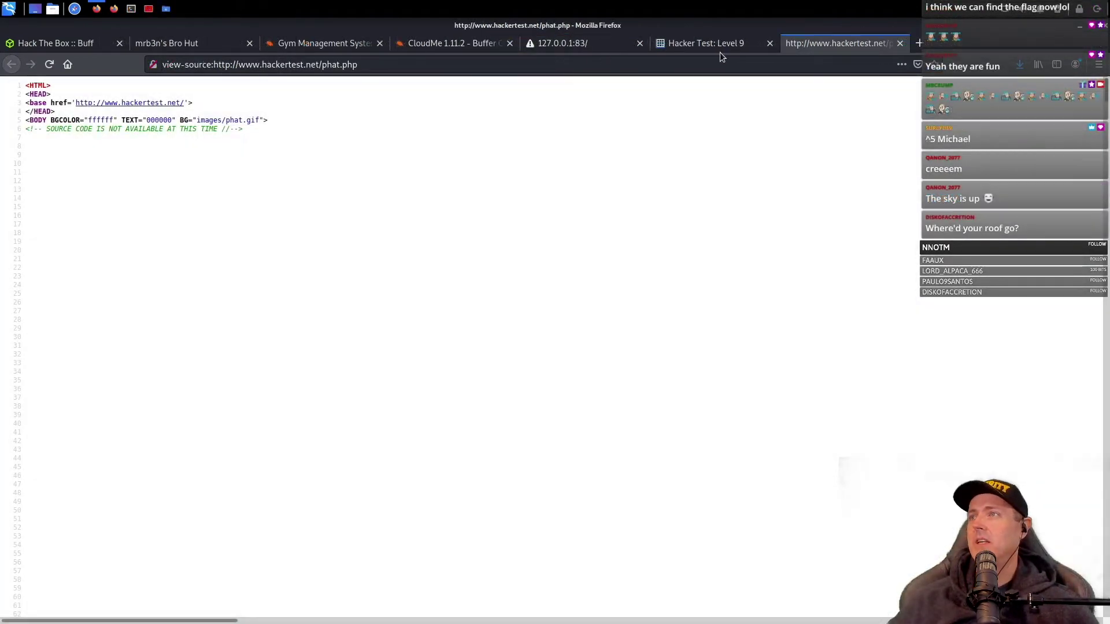
scroll(263, 311, down, 1)
scroll(330, 404, down, 10)
scroll(335, 341, down, 12)
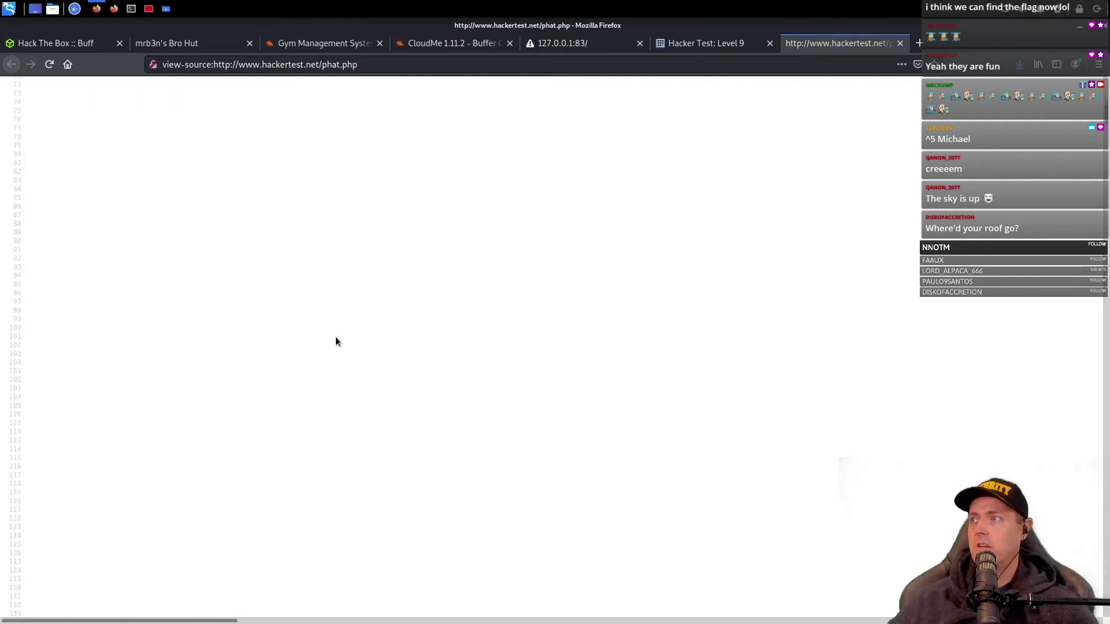
scroll(336, 341, down, 3)
scroll(463, 298, down, 3)
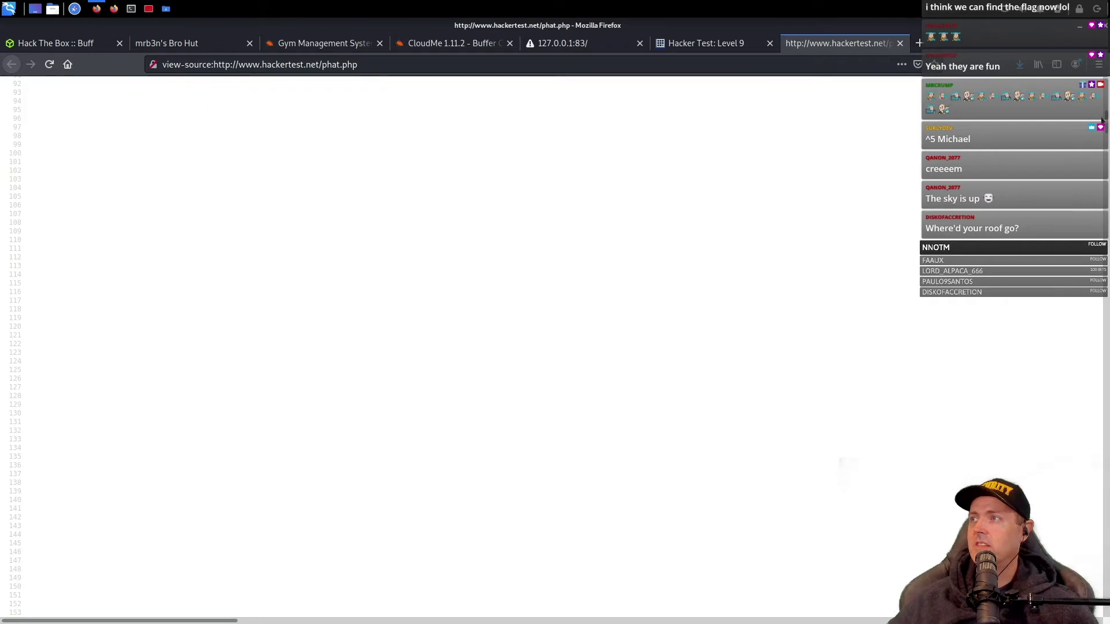
drag(1106, 121, 1106, 469)
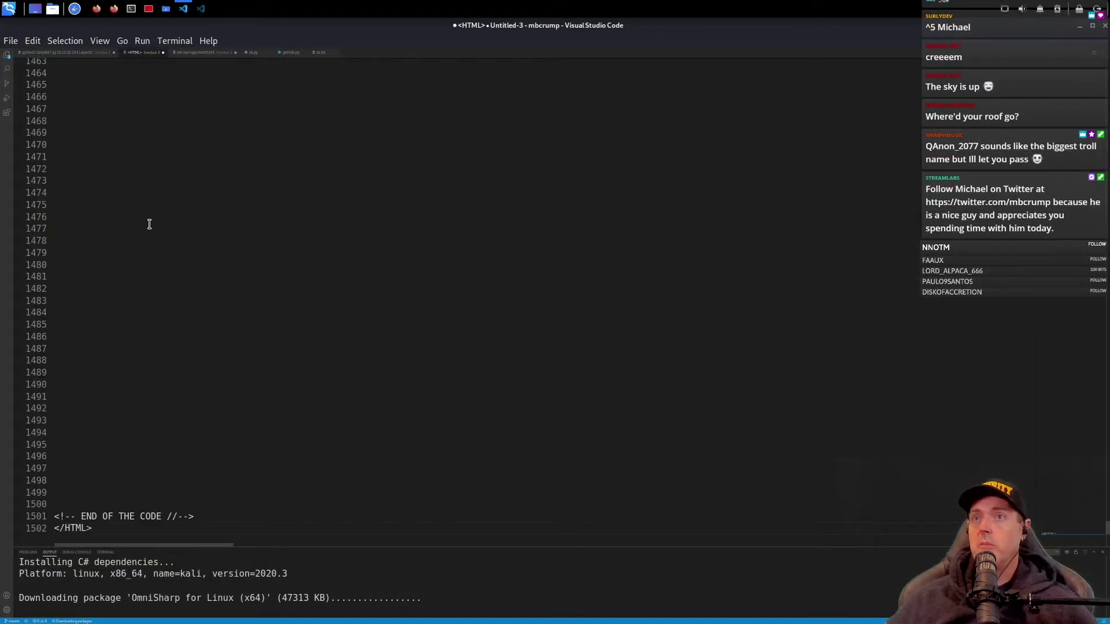
Remove all line breaks from the Level 9 source and turn on word wrap
mouse_move(105, 402)
mouse_down()
mouse_move(66, 330)
mouse_move(58, 283)
mouse_move(57, 398)
mouse_up()
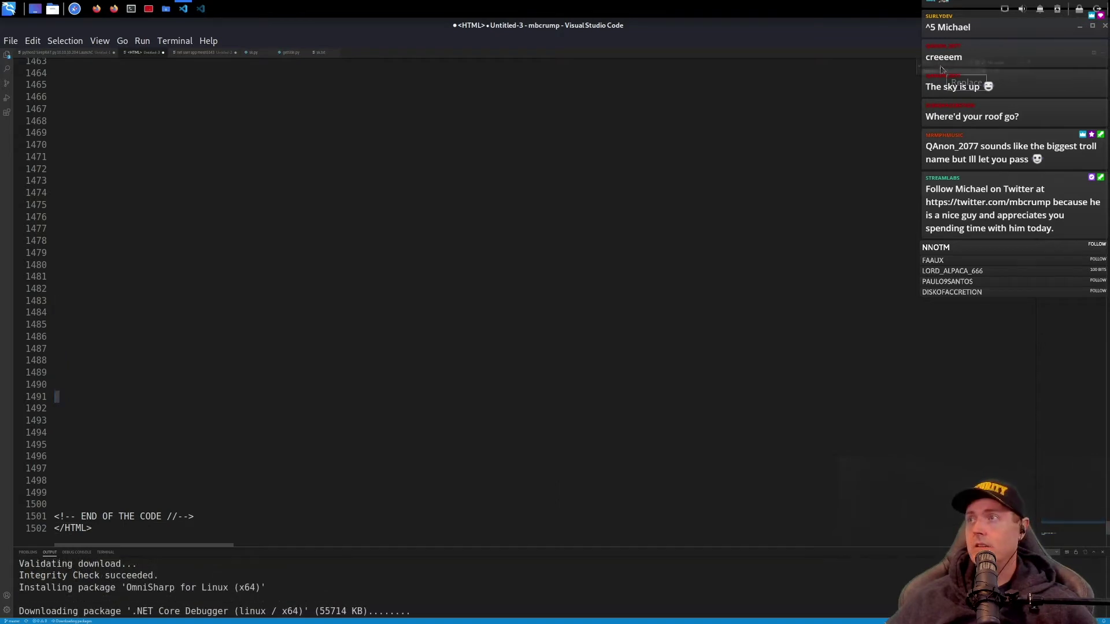
drag(937, 66, 989, 77)
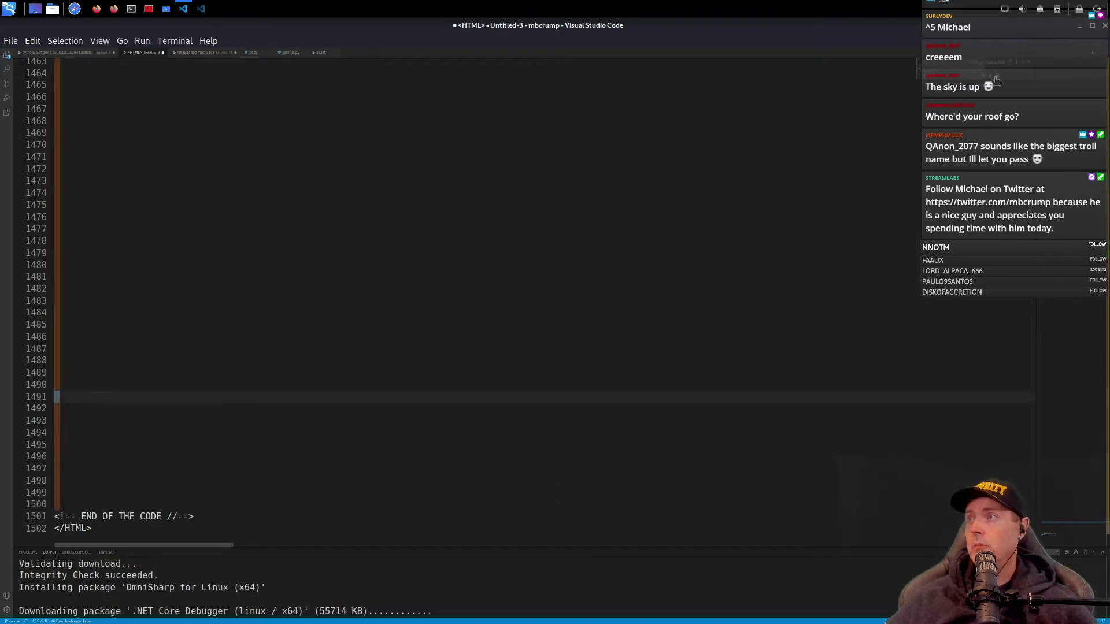
click(997, 80)
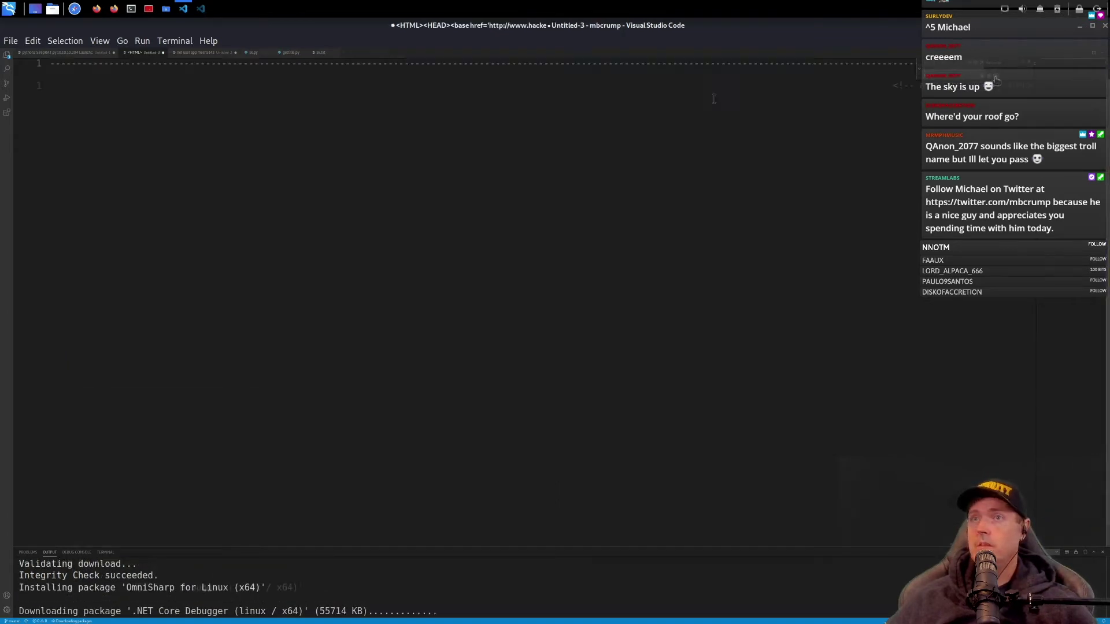
click(107, 42)
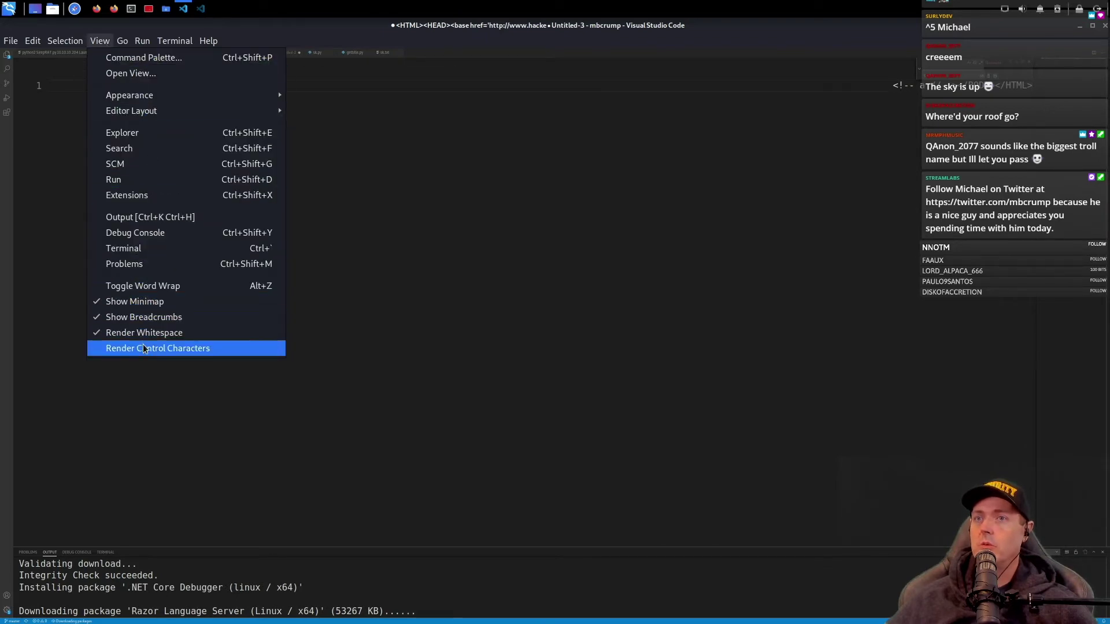
click(147, 284)
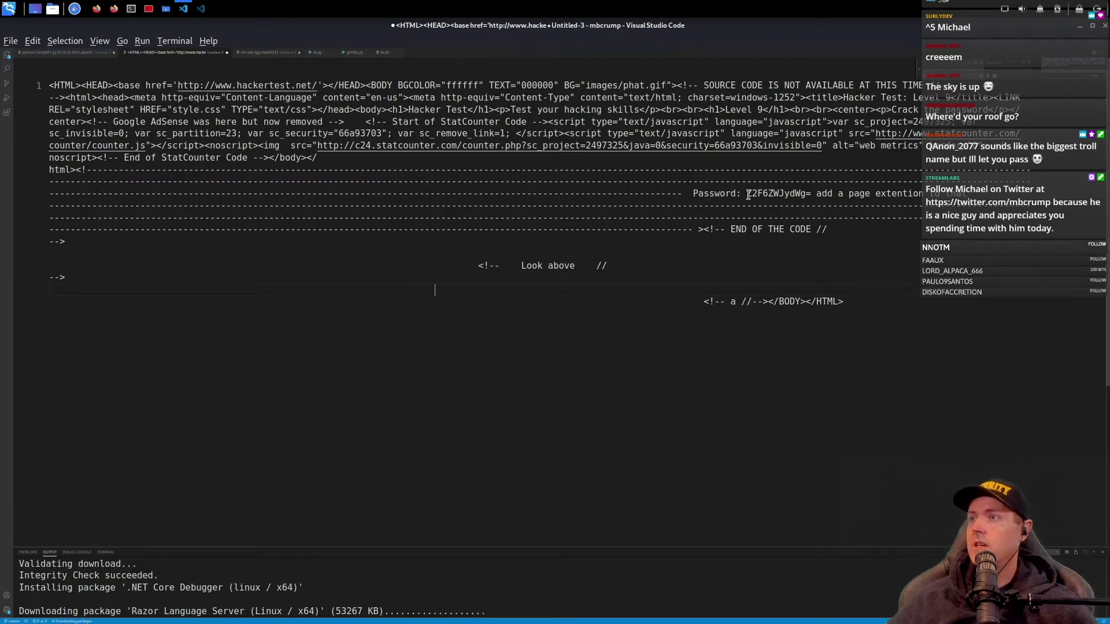
Zoom in, format the whole document into indented HTML, and select the Base64 password string
drag(747, 195, 808, 197)
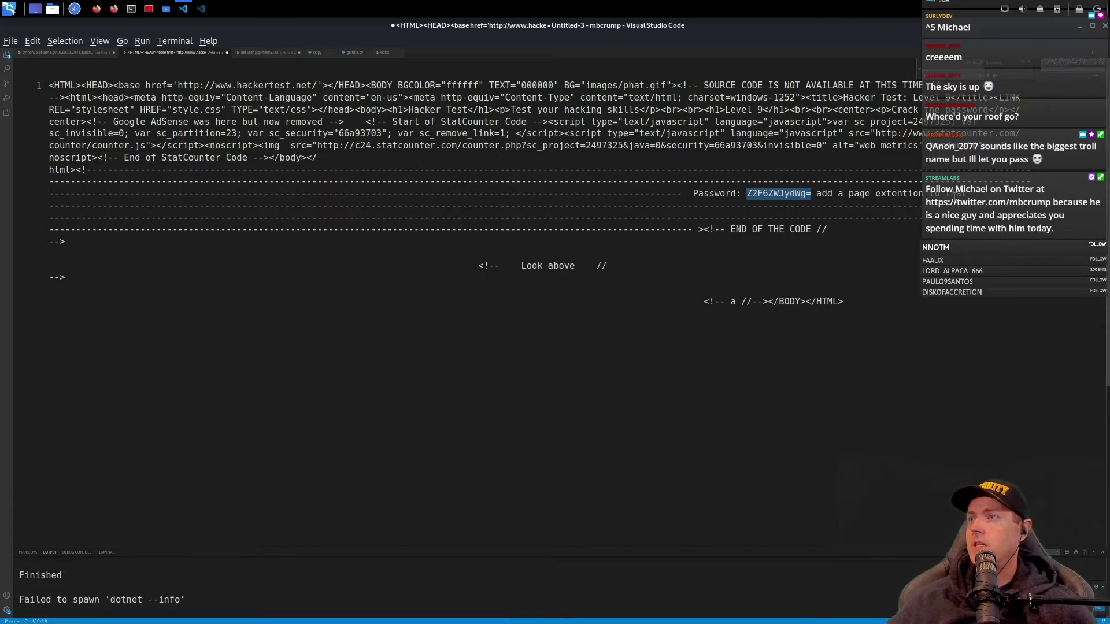
key(ctrl+equal)
key(ctrl+equal)
key(ctrl+equal)
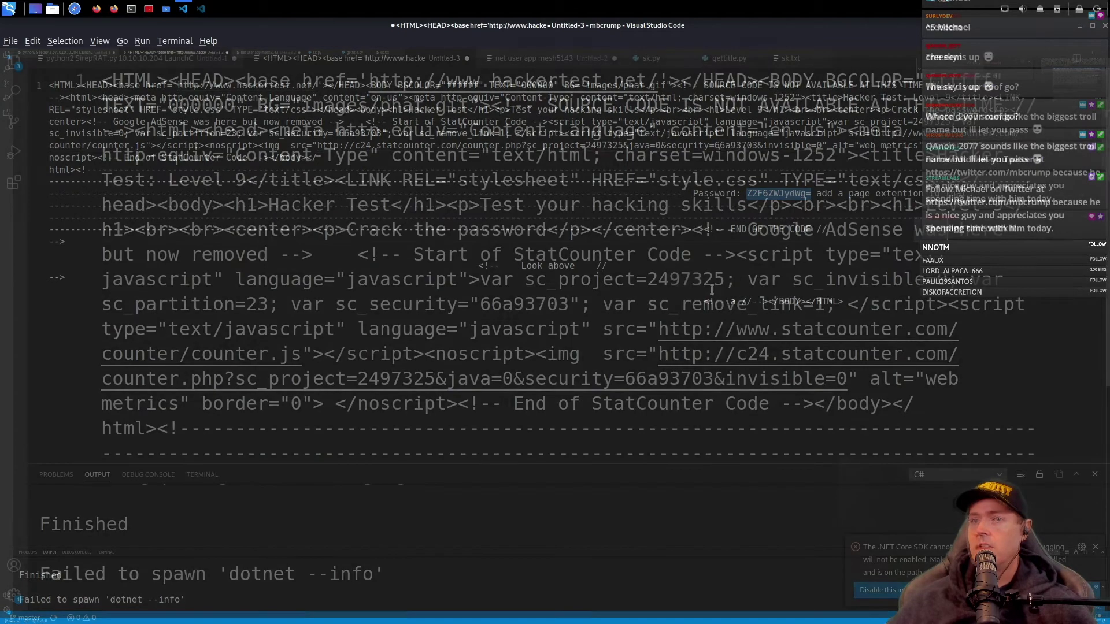
click(522, 237)
key(ctrl+a)
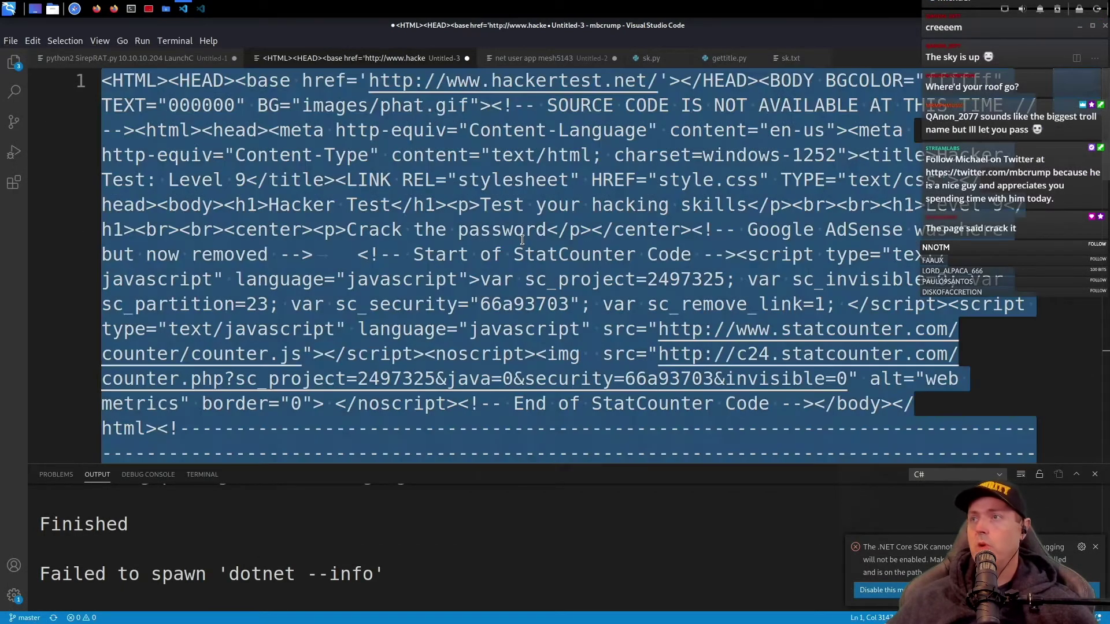
right_click(505, 224)
click(532, 258)
key(shift+alt+f)
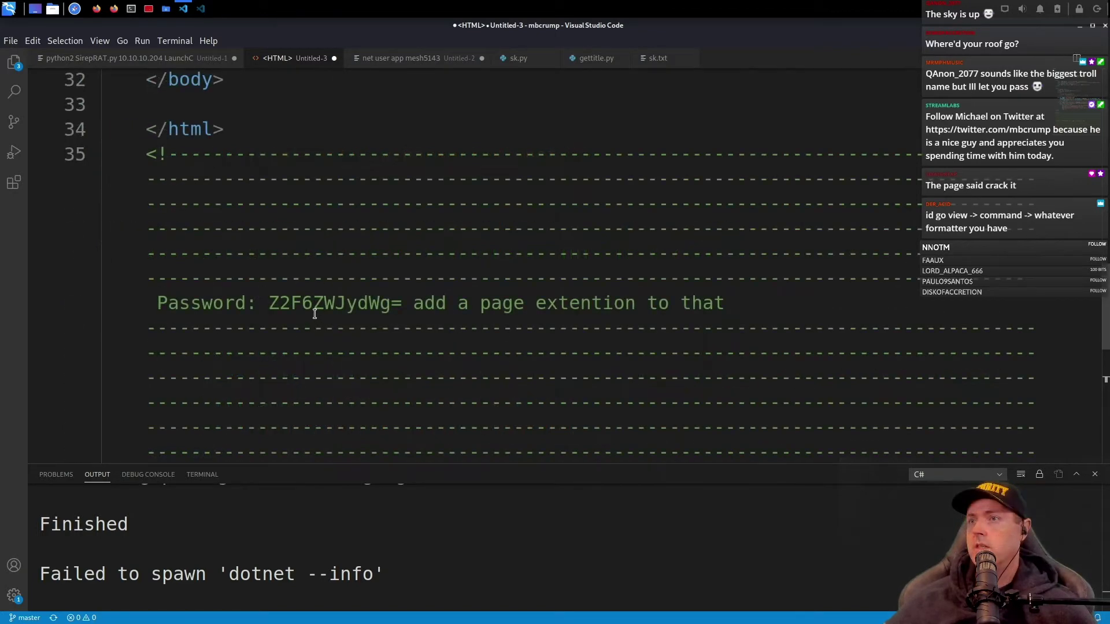
drag(269, 305, 403, 305)
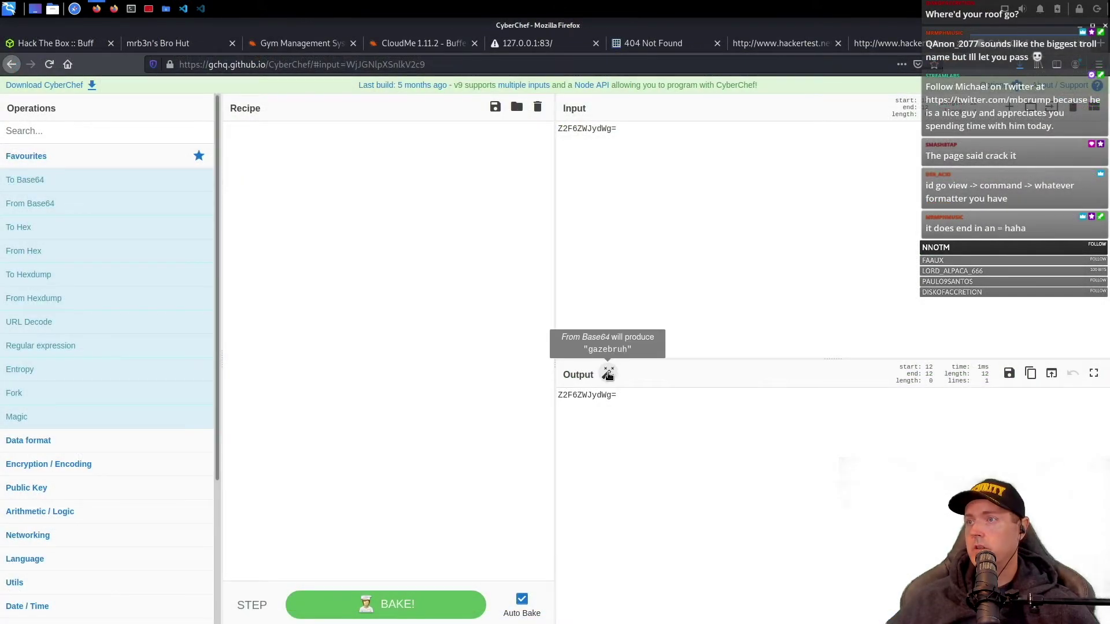
Apply the suggested From Base64 recipe and select the decoded word
click(612, 375)
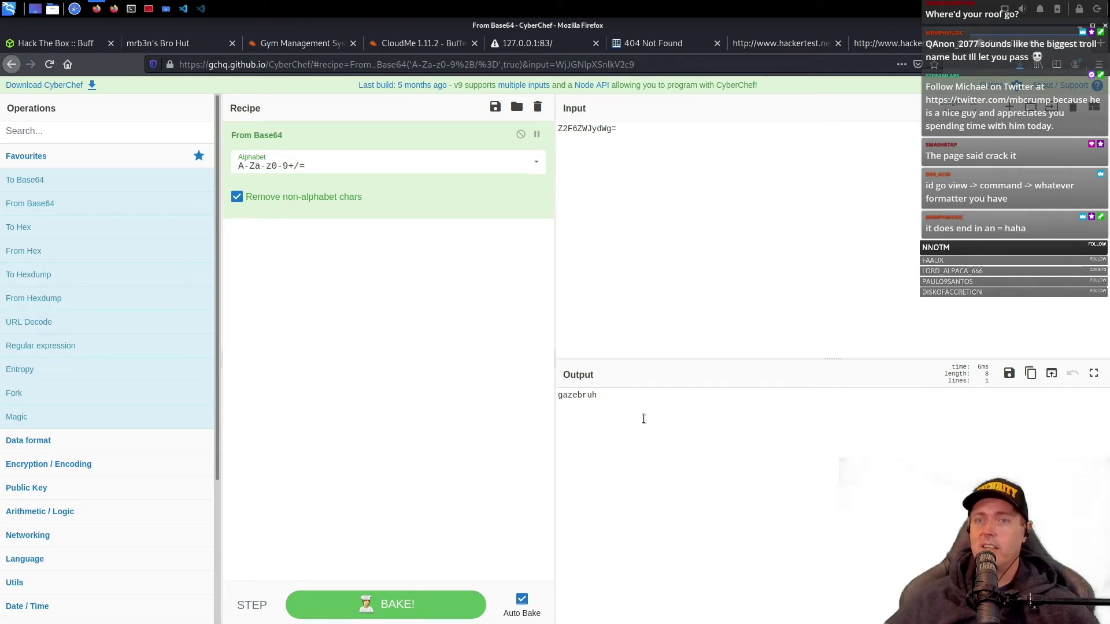
drag(605, 393, 500, 390)
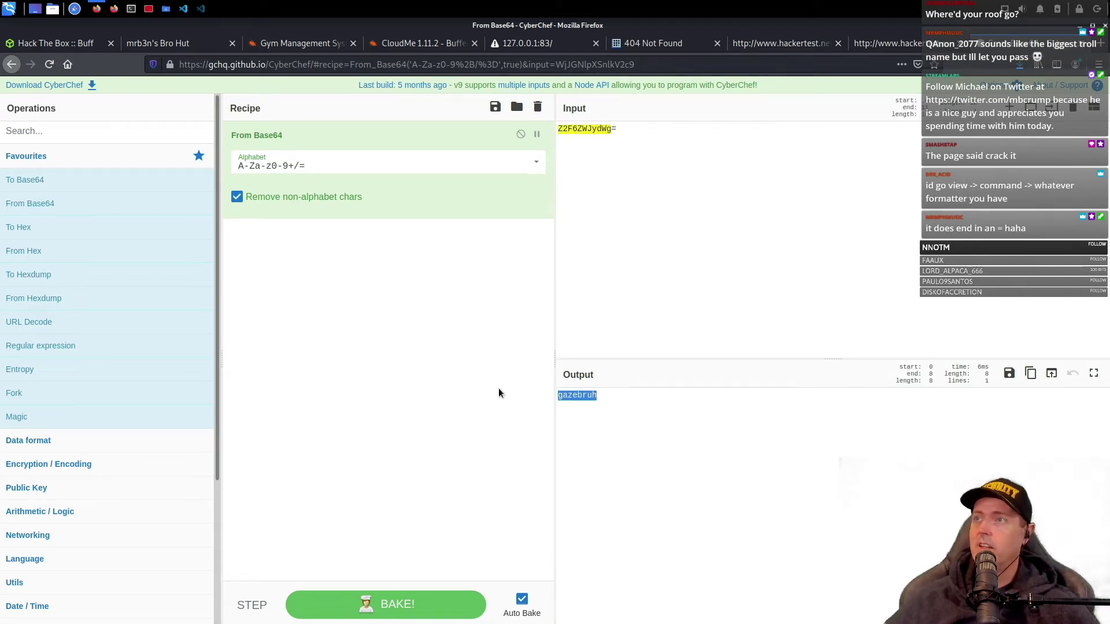
key(alt+Tab)
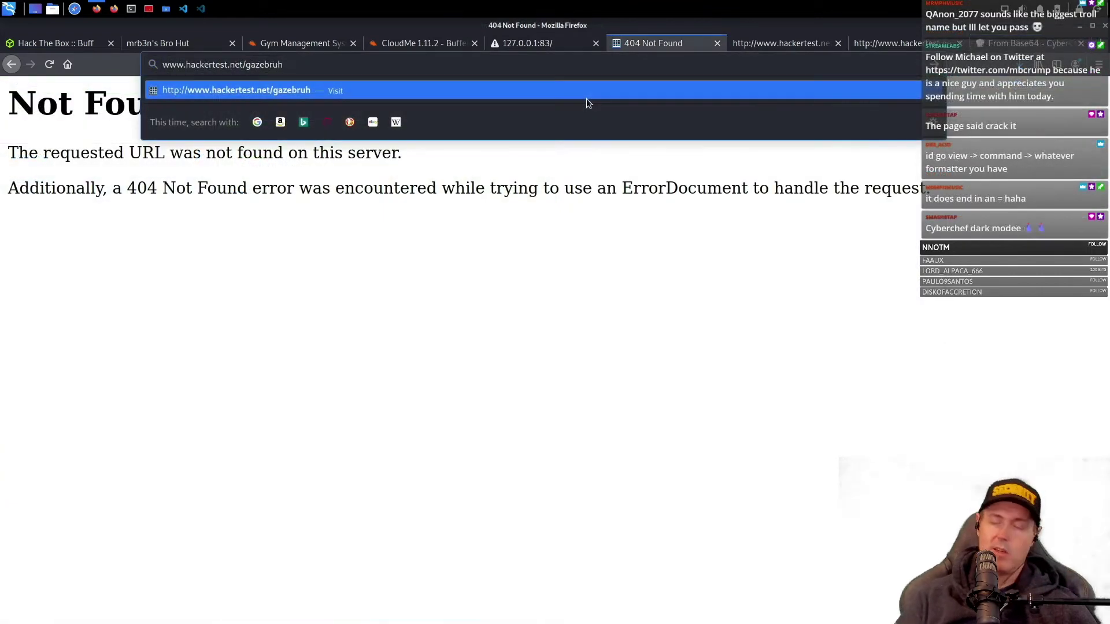
Load hackertest.net/gazebruh.php to reach the Level 10 page
text(php)
key(Return)
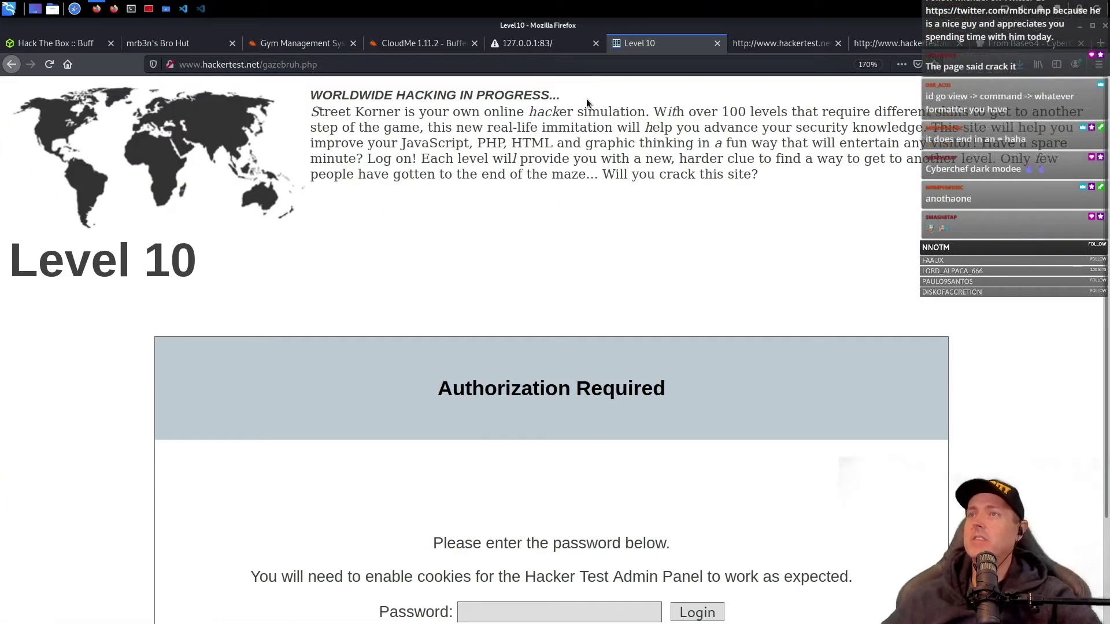
click(1018, 44)
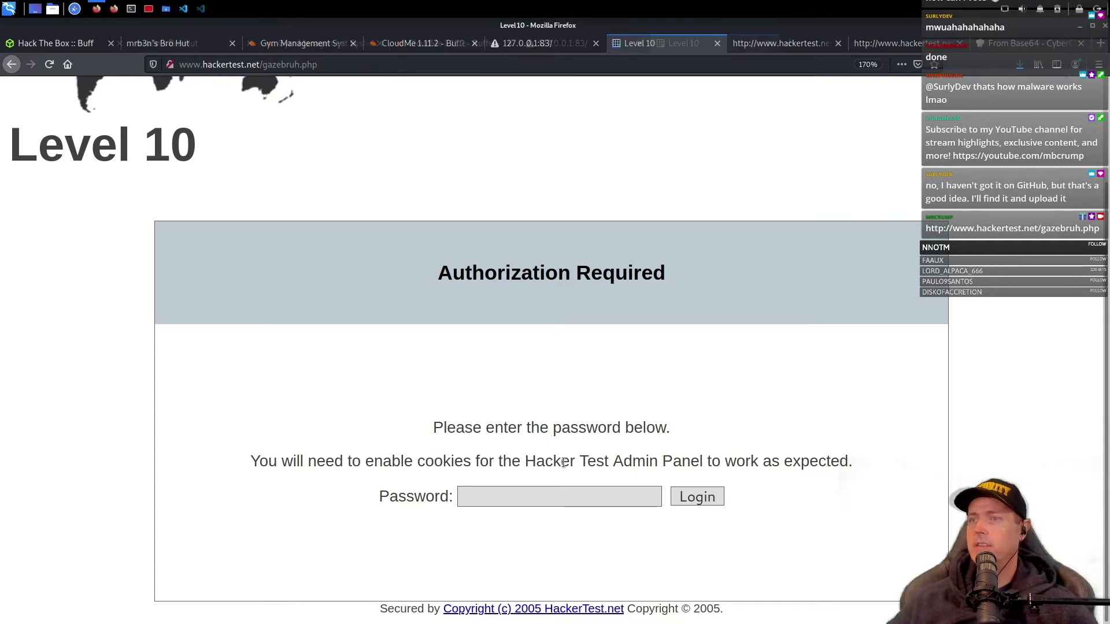
View the Level 10 source enlarged and select the paragraph with italicized letters
right_click(735, 157)
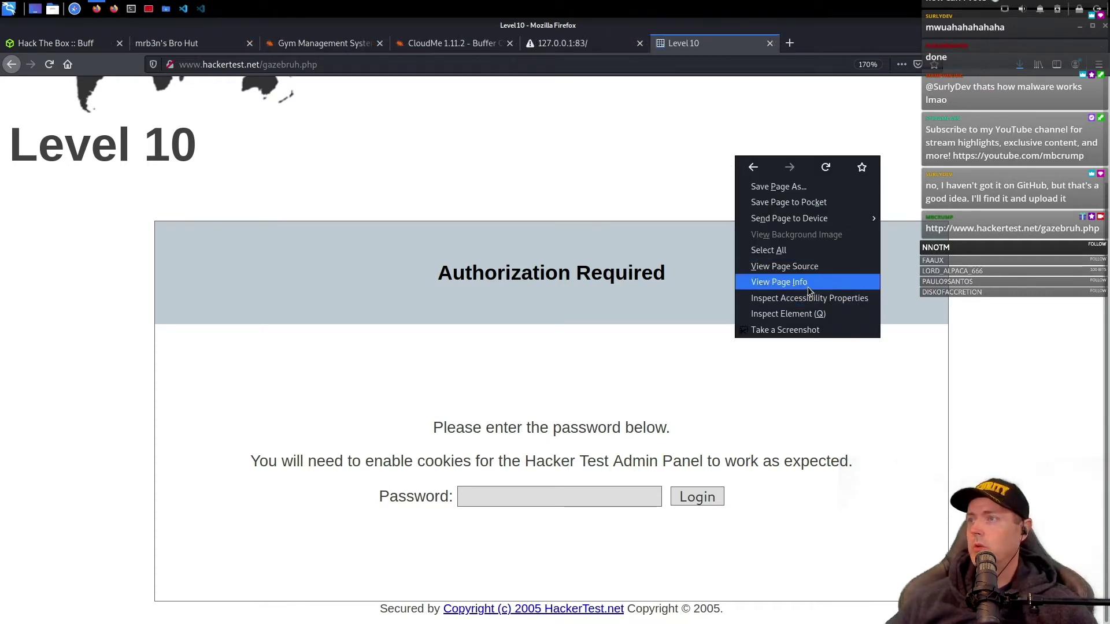
click(832, 266)
scroll(595, 334, down, 6)
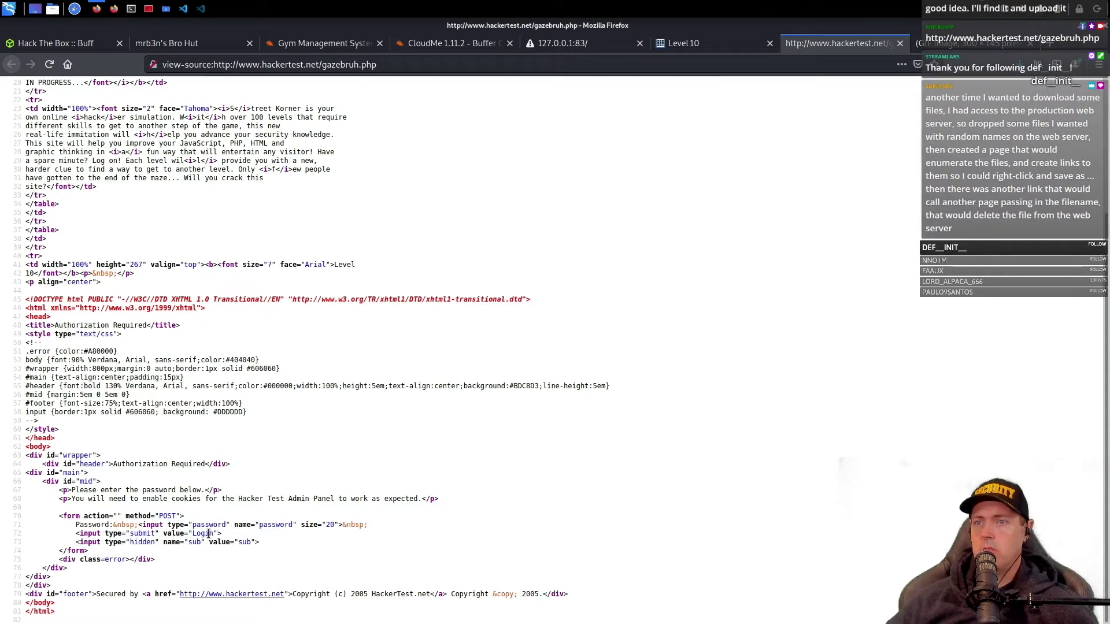
key(ctrl+plus)
key(ctrl+plus)
key(ctrl+plus)
key(ctrl+plus)
key(ctrl+plus)
key(ctrl+plus)
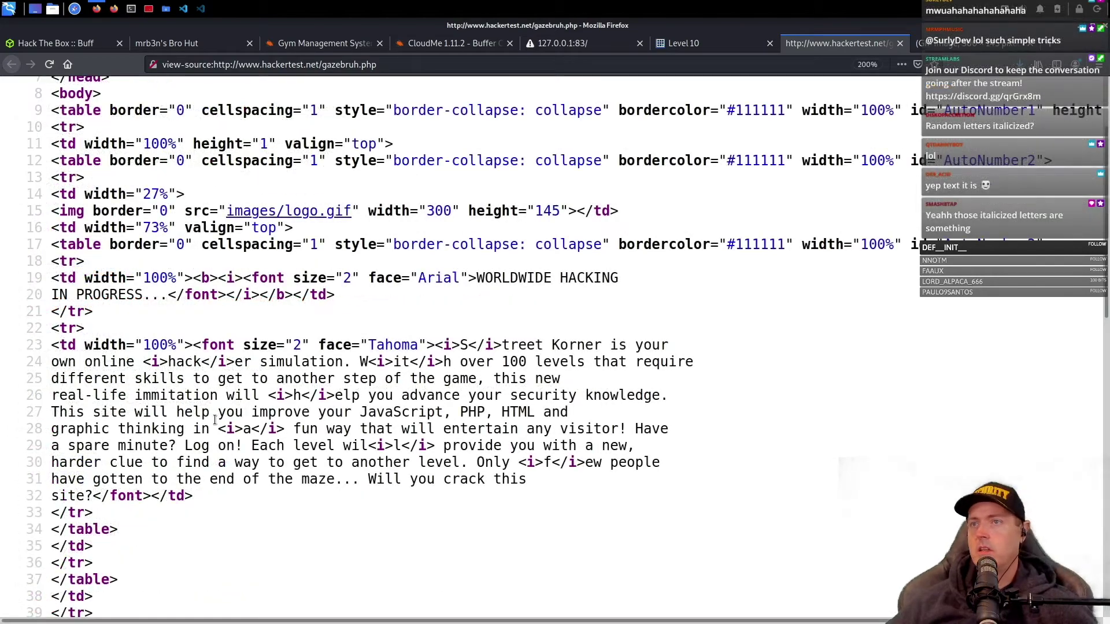
scroll(624, 420, up, 2)
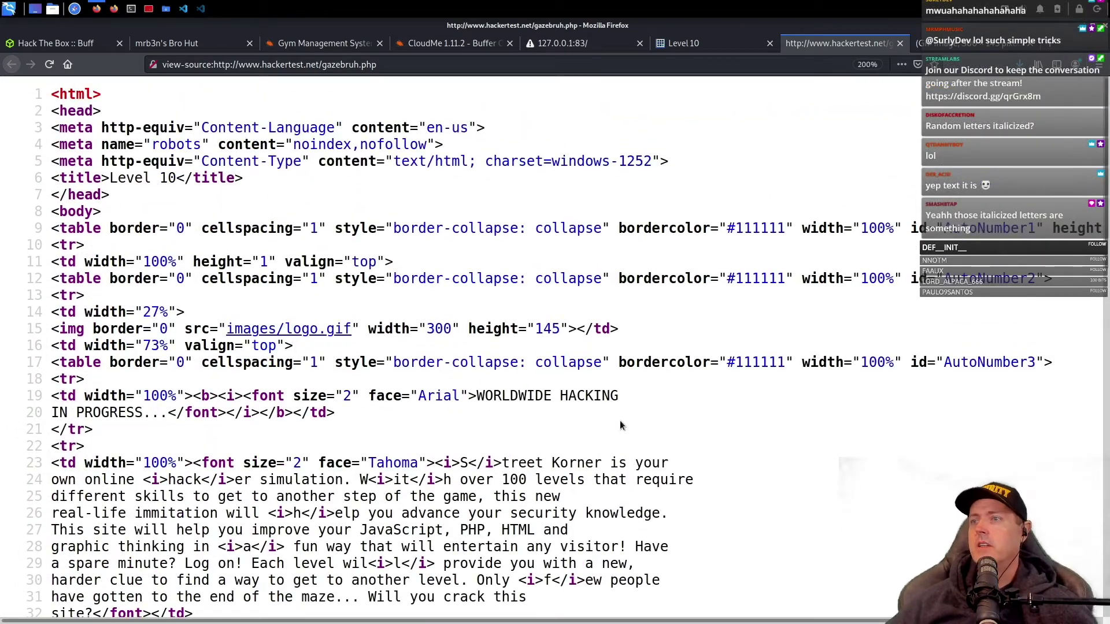
scroll(620, 421, down, 6)
scroll(621, 415, up, 3)
drag(203, 422, 463, 246)
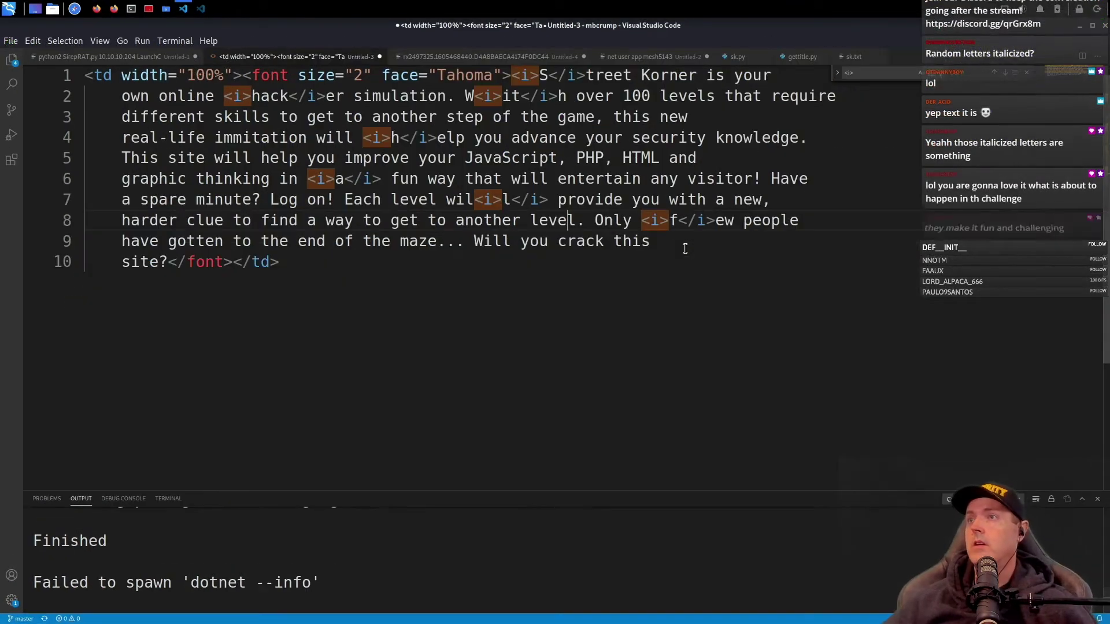
Below the Level 10 paragraph, join the italic letters into the lowercase word 'shackithalf'
click(736, 285)
key(Return)
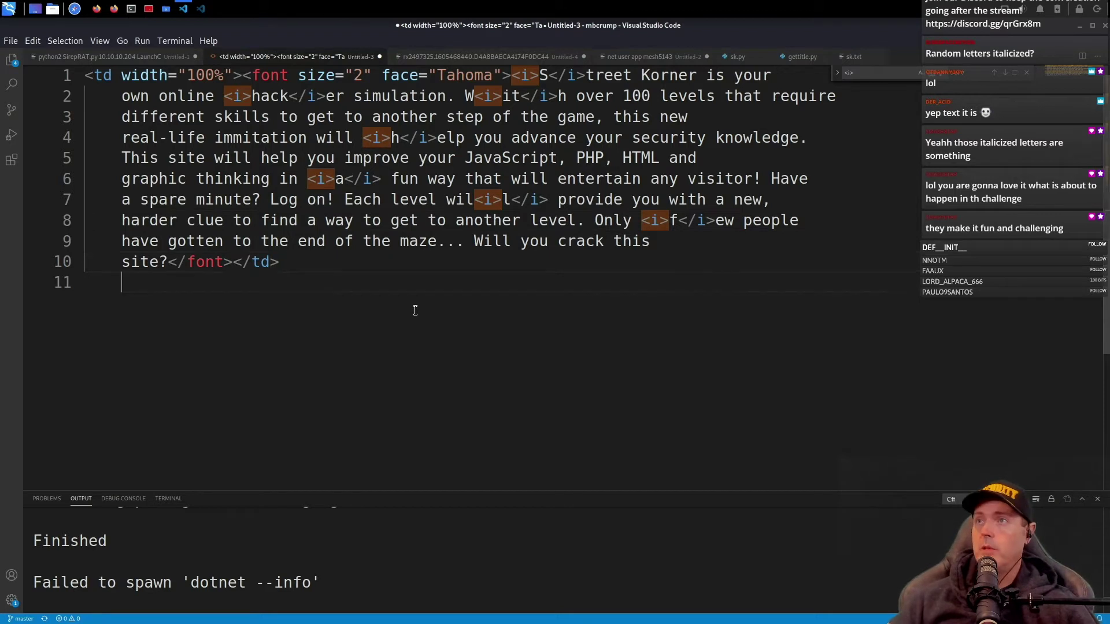
key(Return)
text(Shackithalf)
double_click(181, 320)
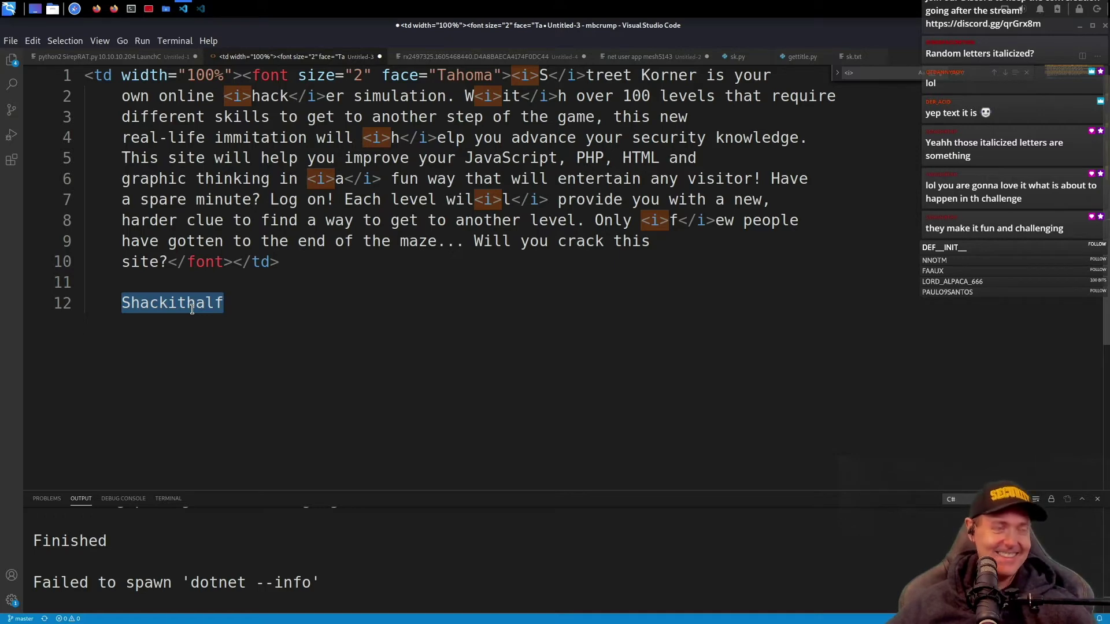
key(ctrl+z)
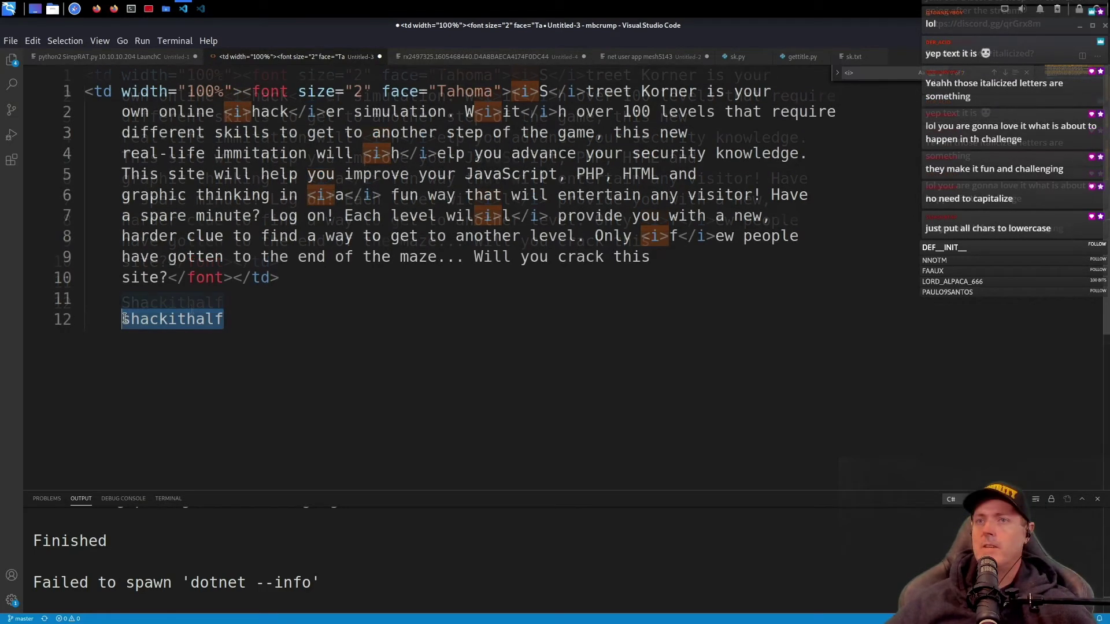
click(530, 378)
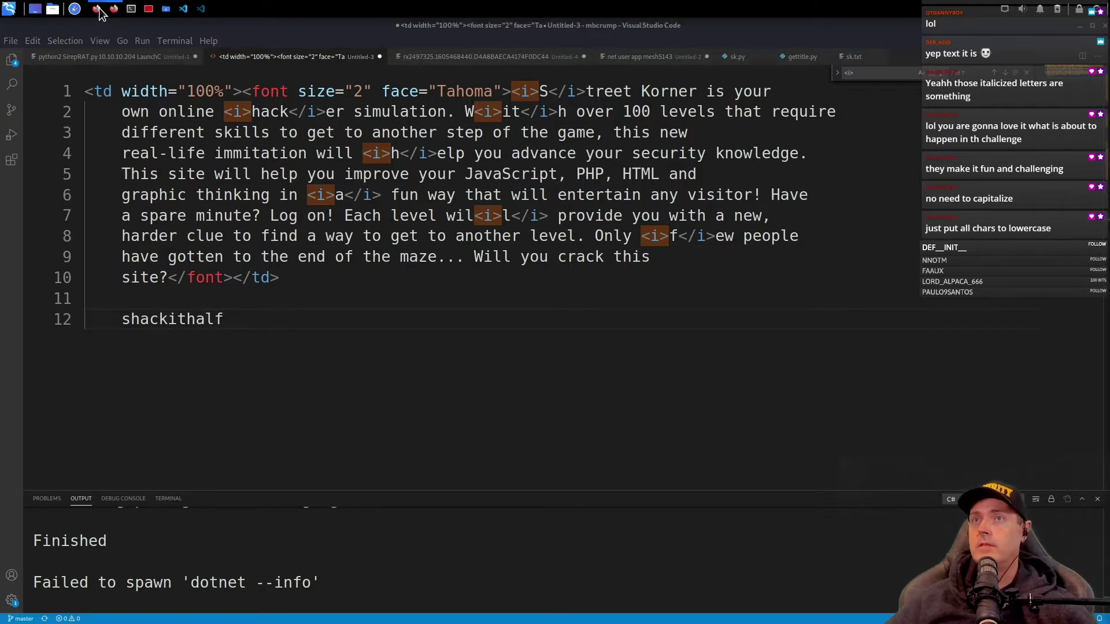
click(96, 8)
click(556, 466)
text(shackithalf)
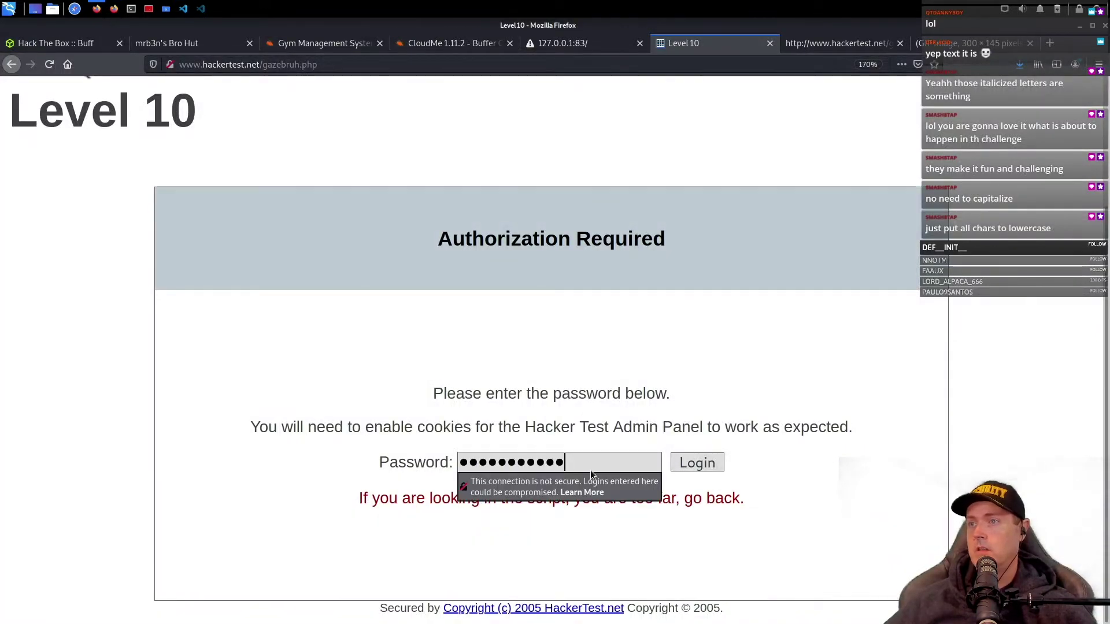
click(710, 464)
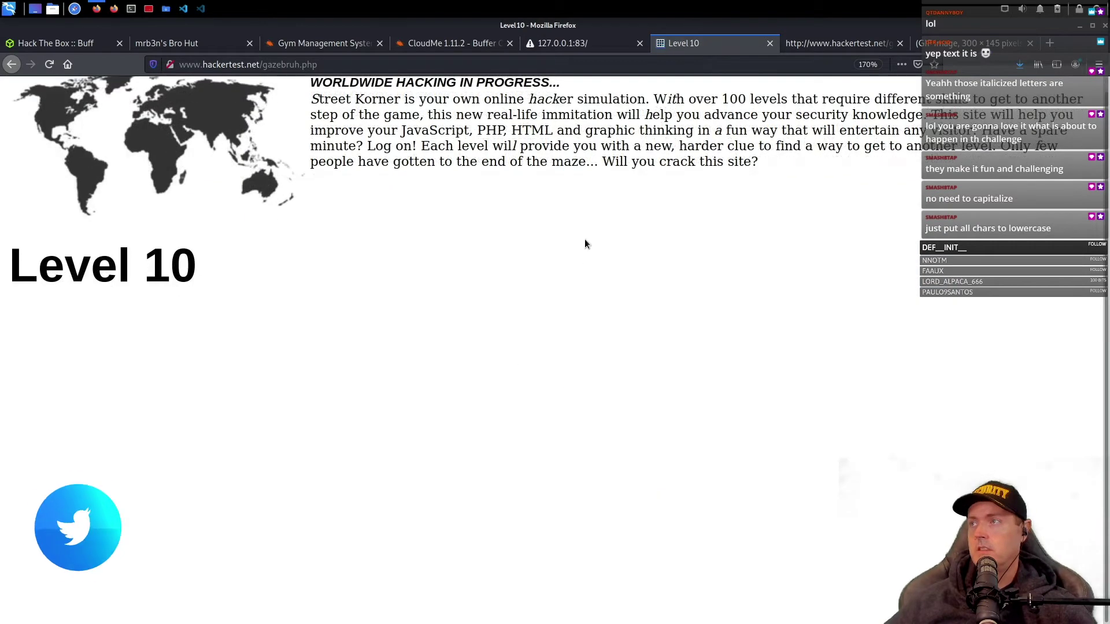
Highlight the hidden white text to reveal rofl.php and open the Level 11 page
drag(494, 339, 484, 605)
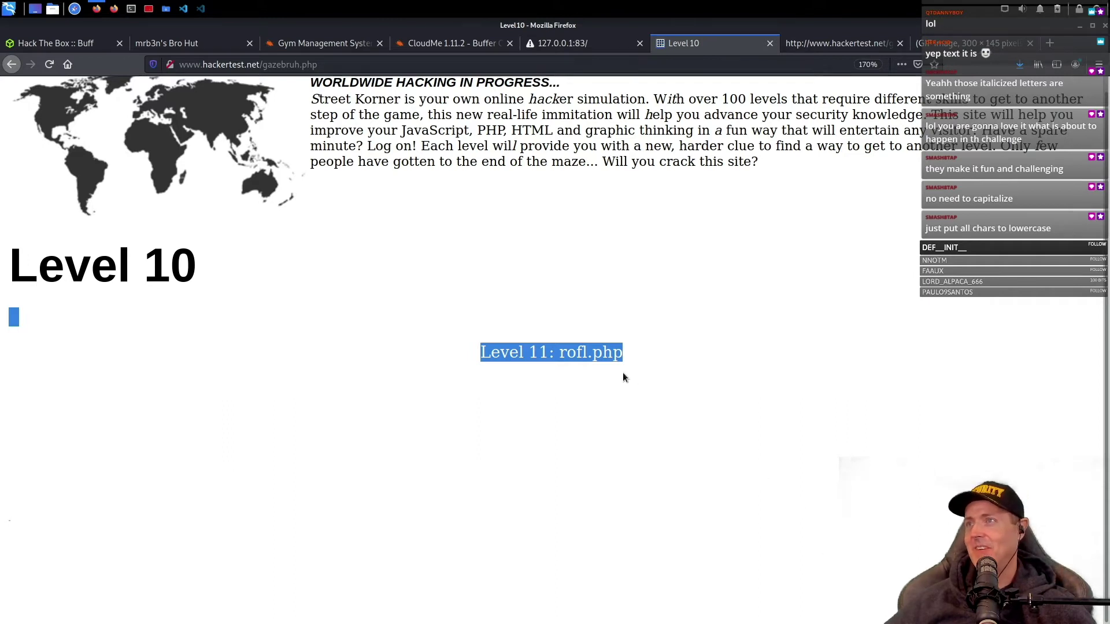
click(559, 407)
drag(557, 343, 480, 351)
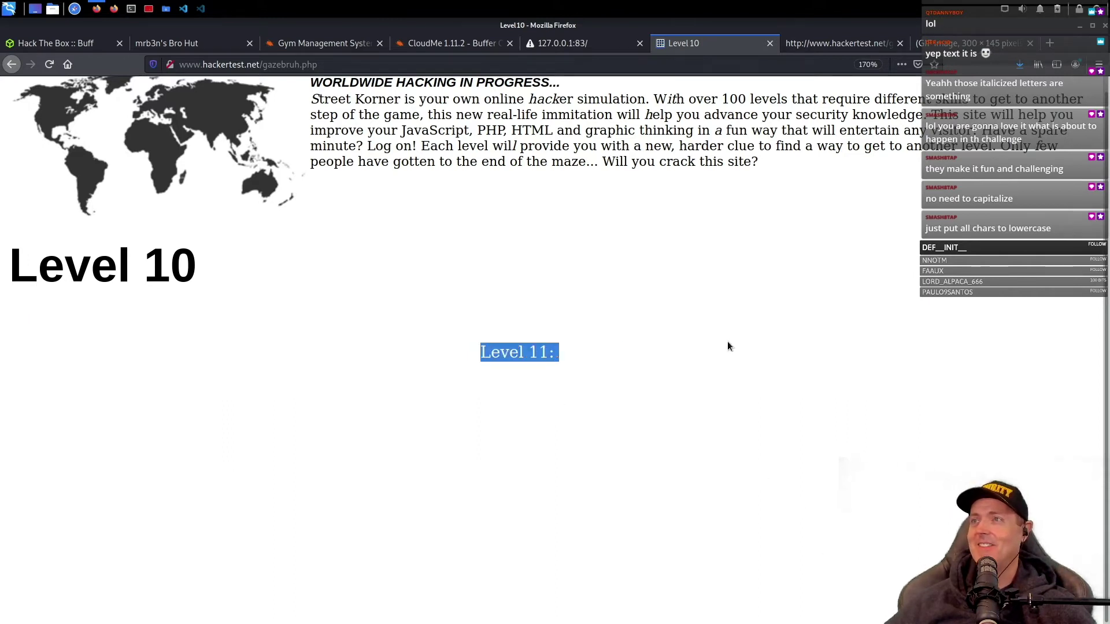
click(530, 276)
right_click(509, 306)
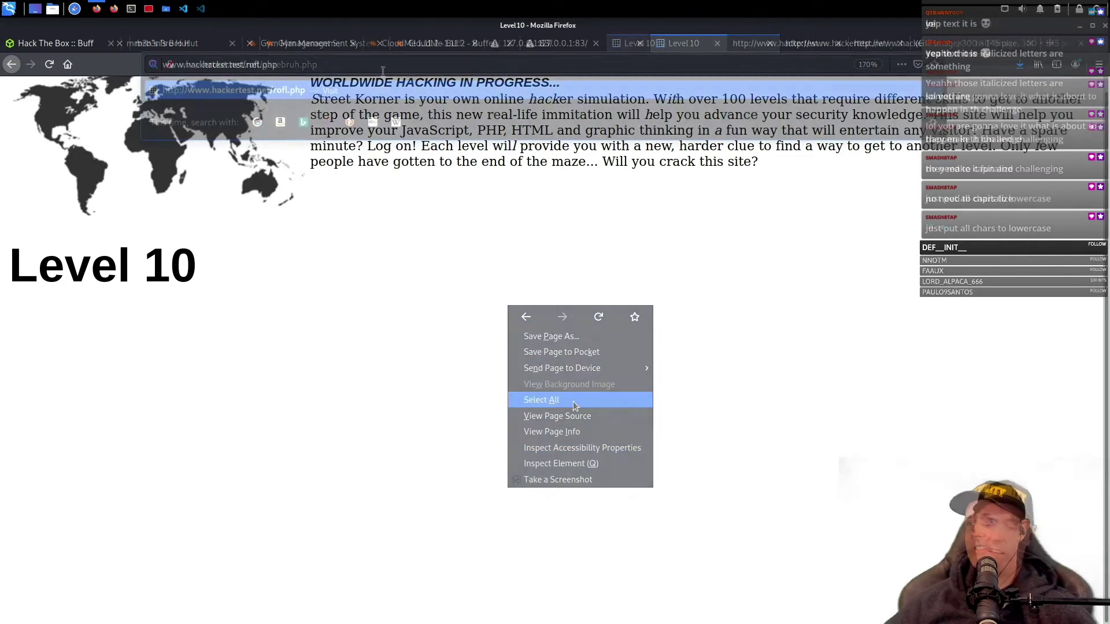
click(556, 416)
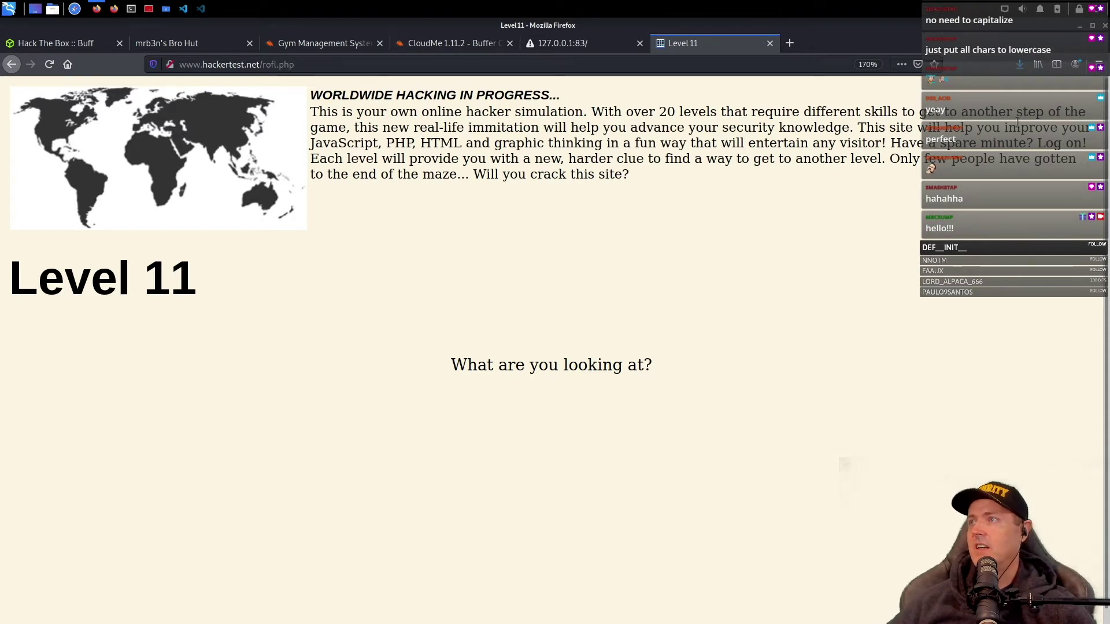
Select the Level 11 page content and view its selection source
drag(404, 321, 730, 596)
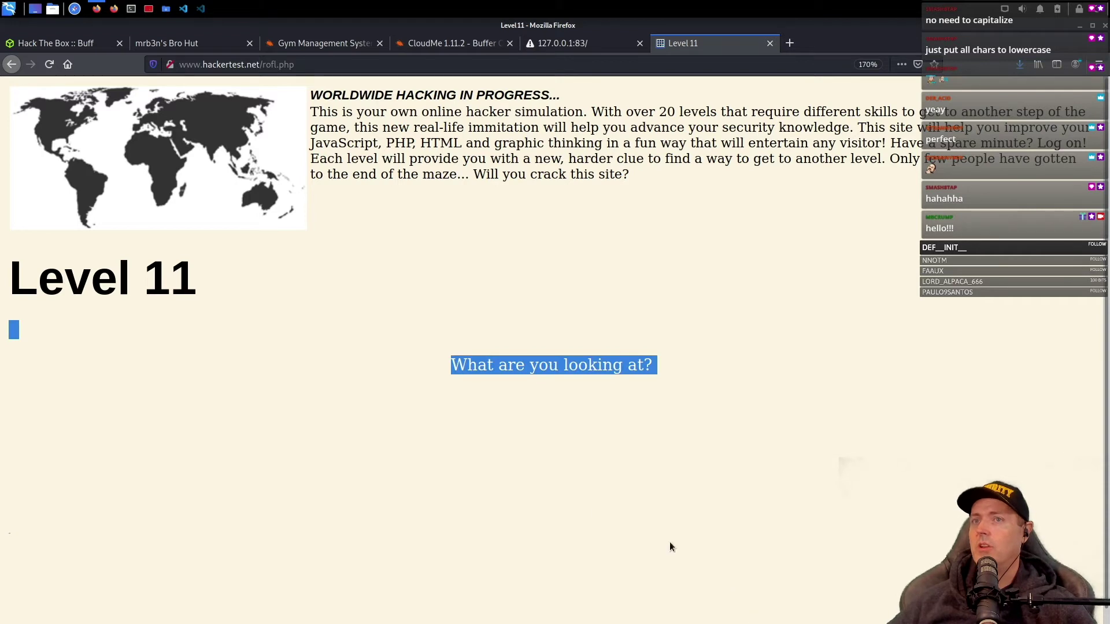
click(324, 399)
scroll(325, 399, down, 1)
drag(387, 324, 918, 500)
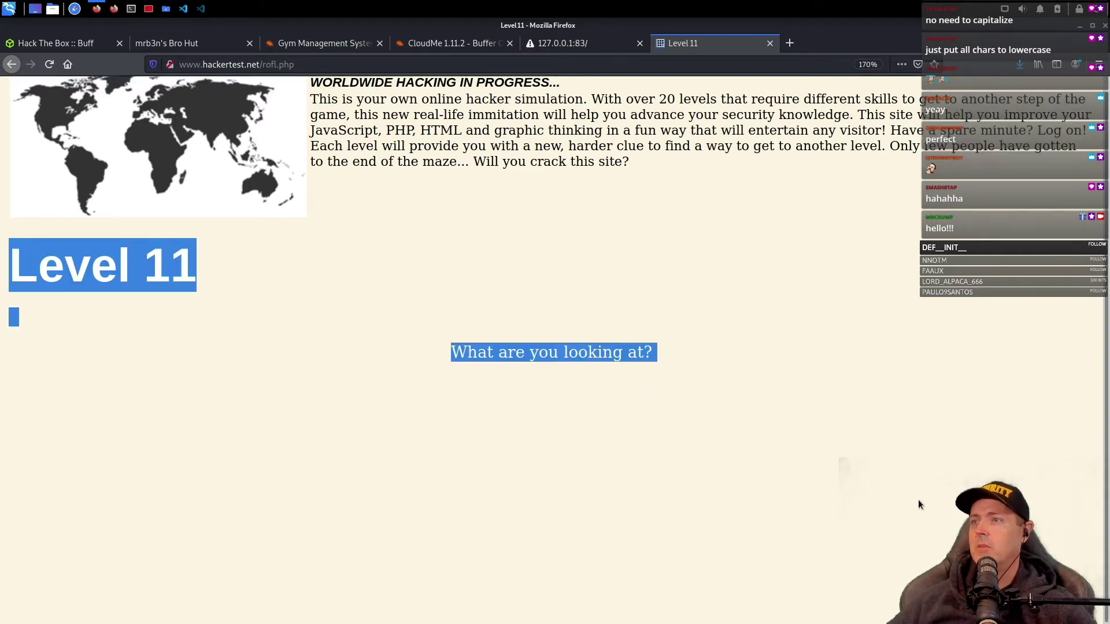
click(522, 435)
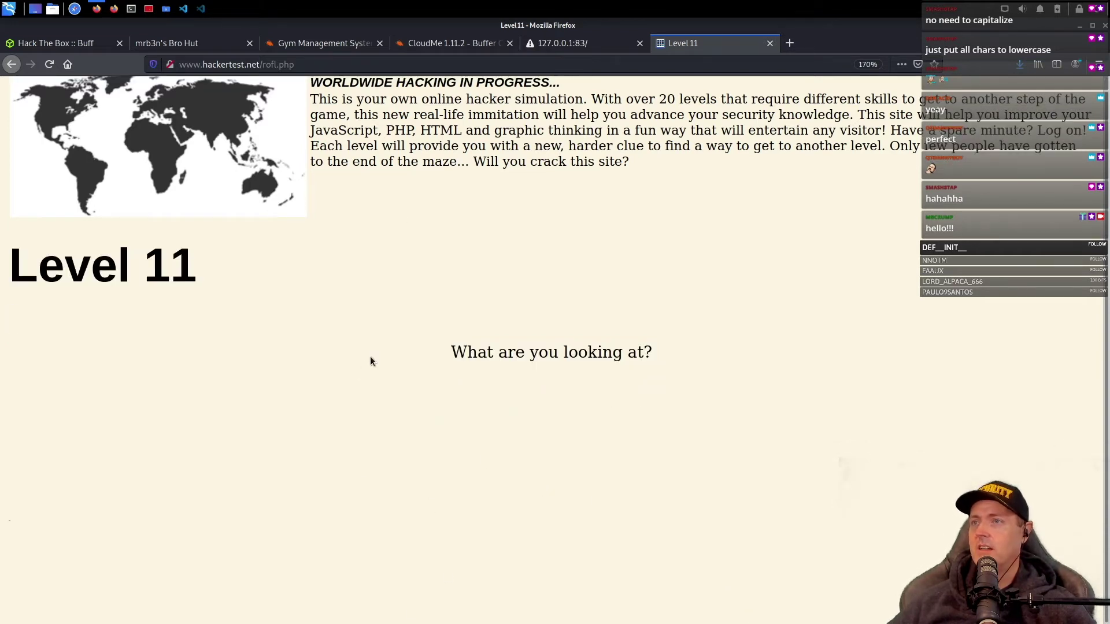
right_click(420, 233)
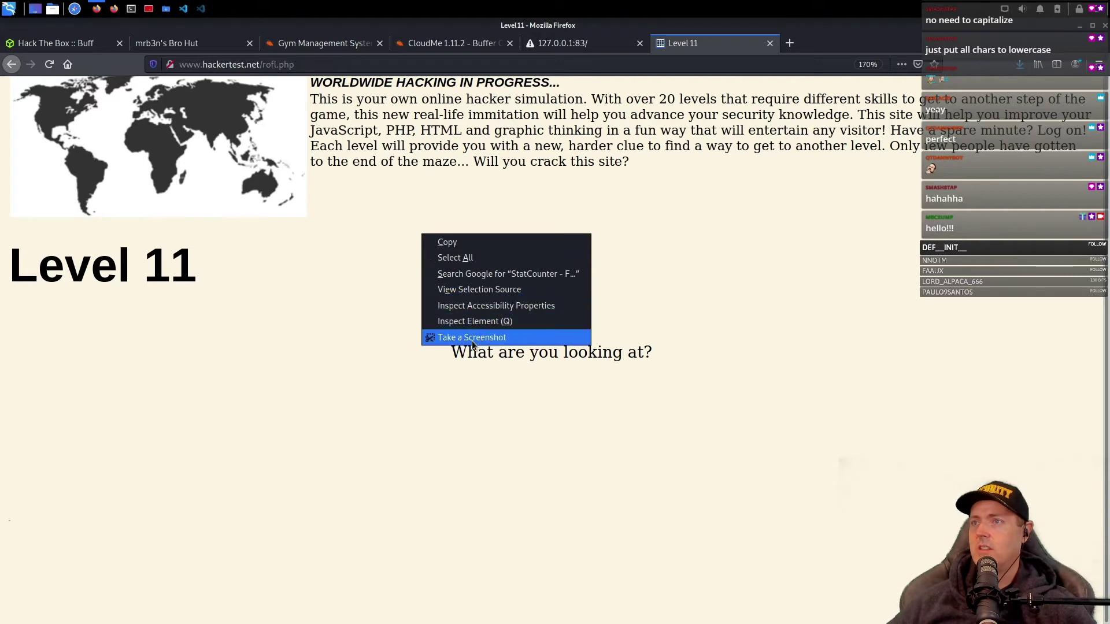
click(485, 291)
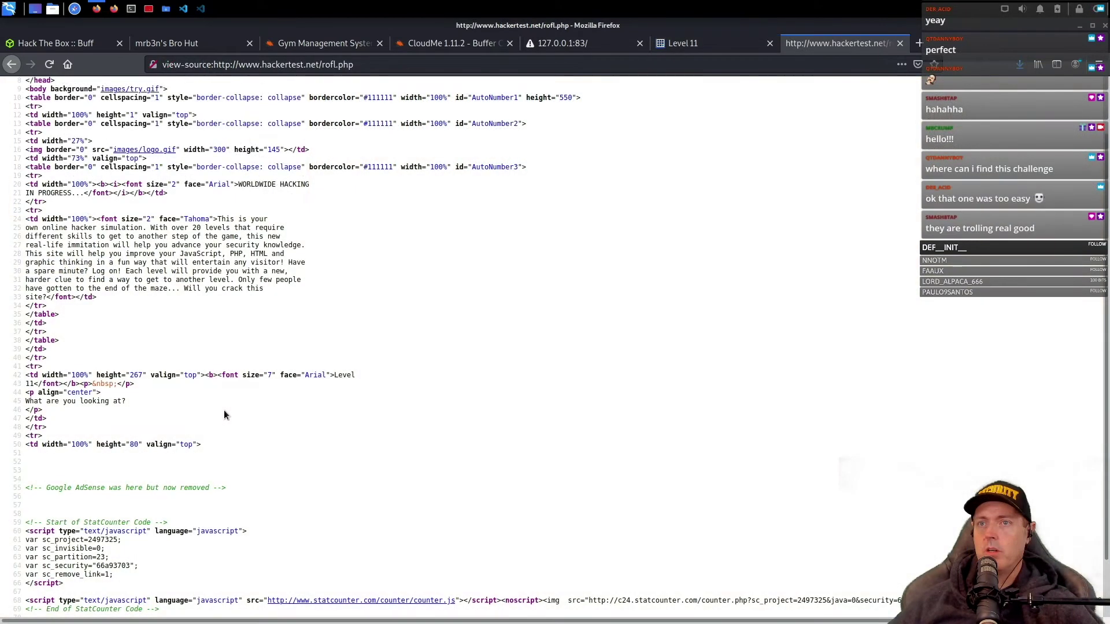
Copy 'clipart.php' from the goto meta tag in the source
scroll(224, 411, down, 2)
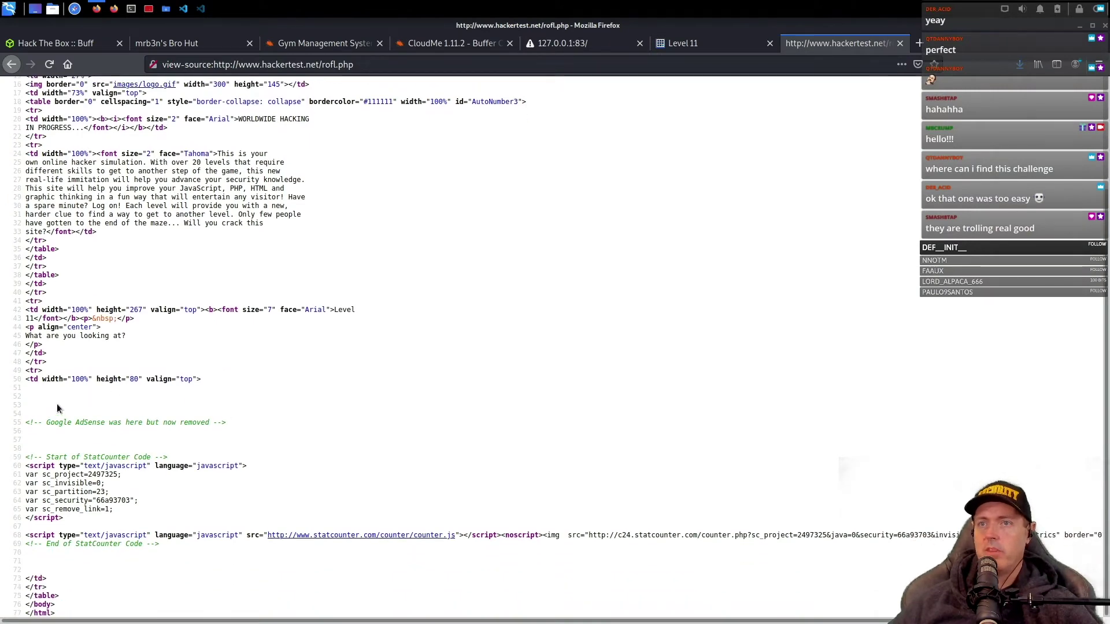
drag(57, 403, 322, 579)
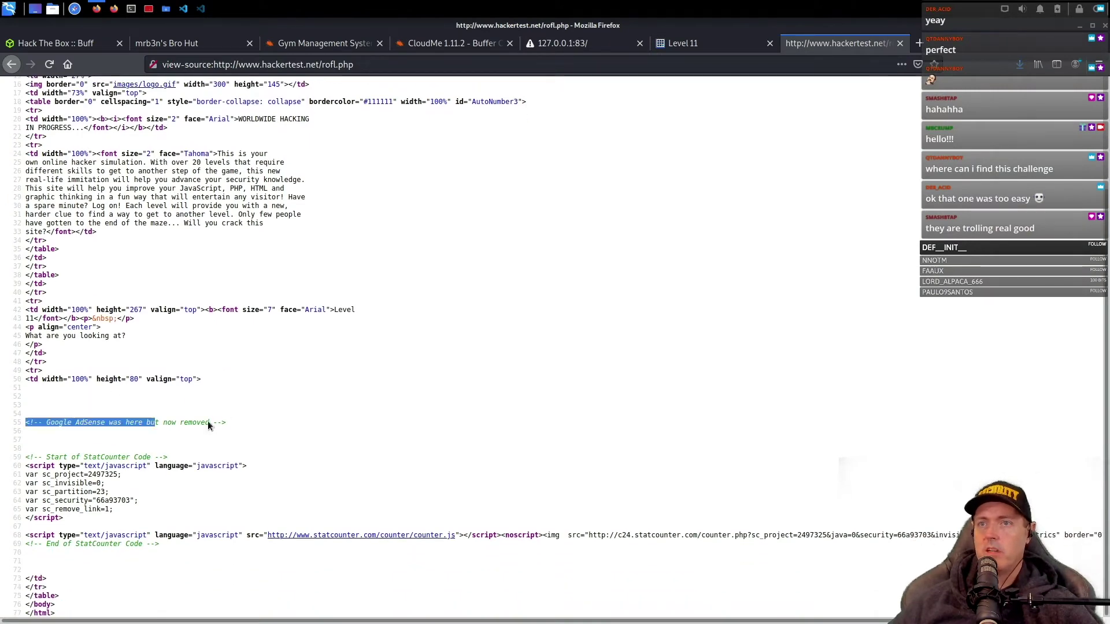
click(324, 575)
scroll(473, 446, up, 2)
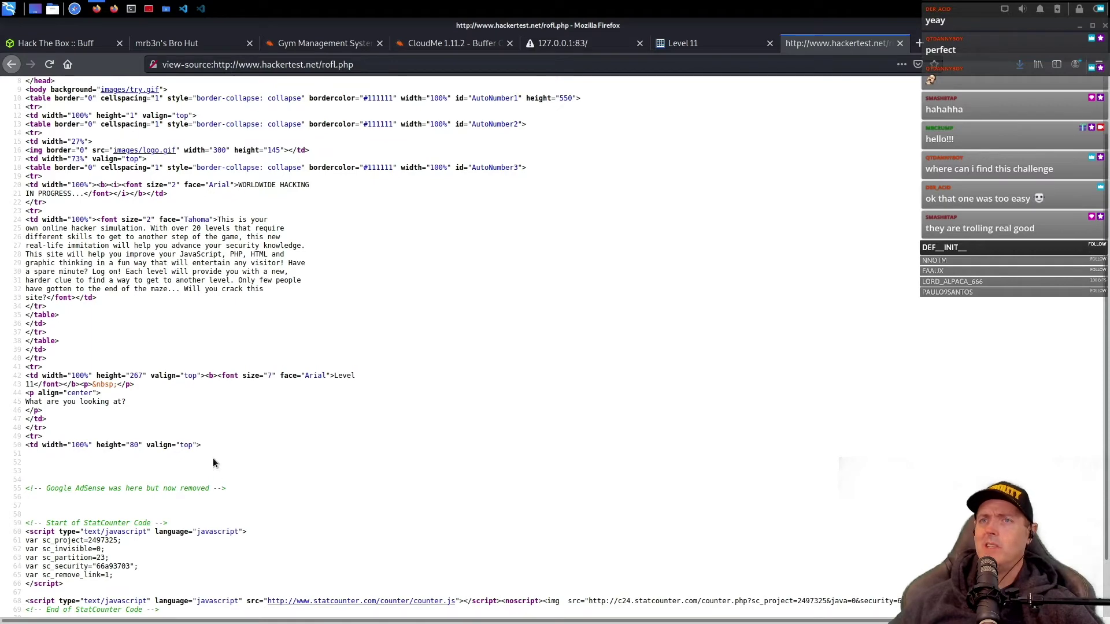
drag(232, 439, 105, 400)
scroll(106, 400, up, 2)
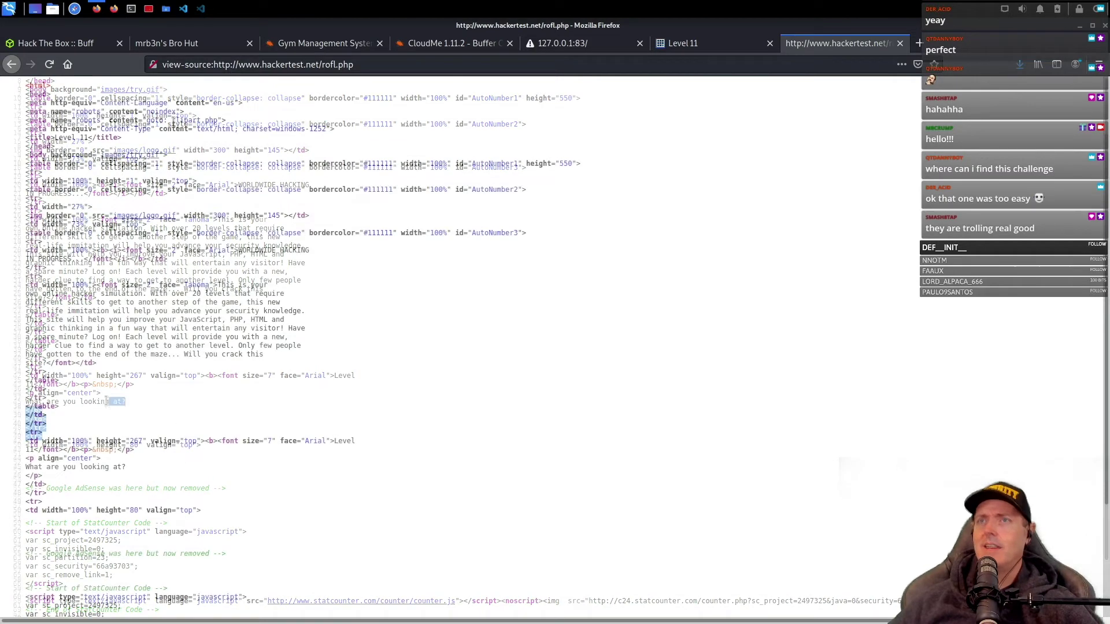
drag(171, 120, 218, 121)
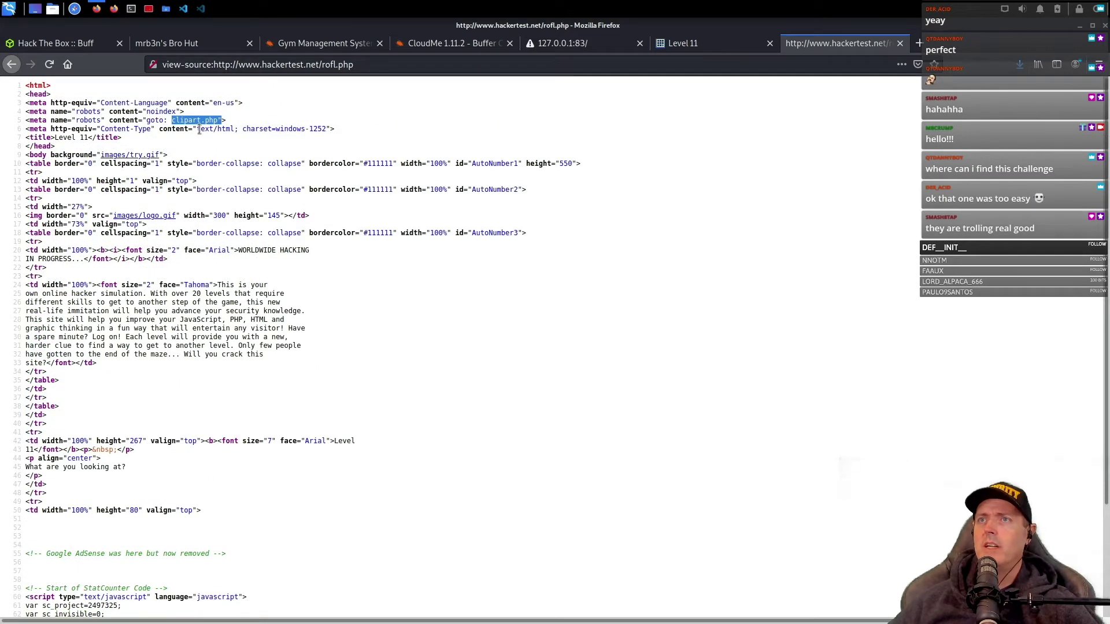
right_click(197, 123)
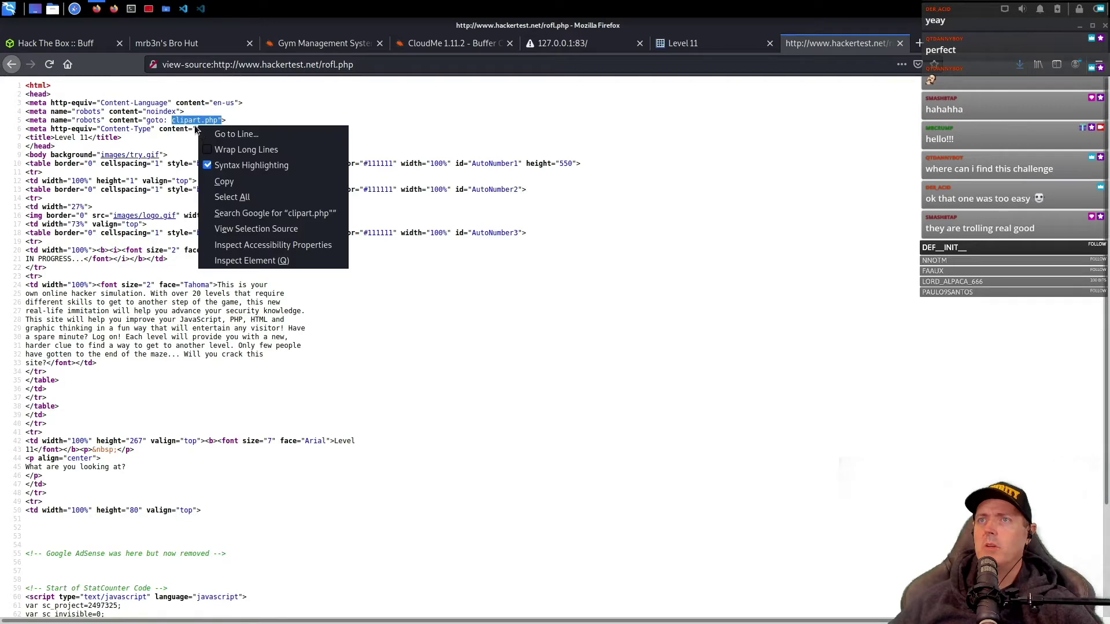
click(230, 183)
Replace rofl.php with clipart.php in the Level 11 address and load it
key(ctrl+Page_Up)
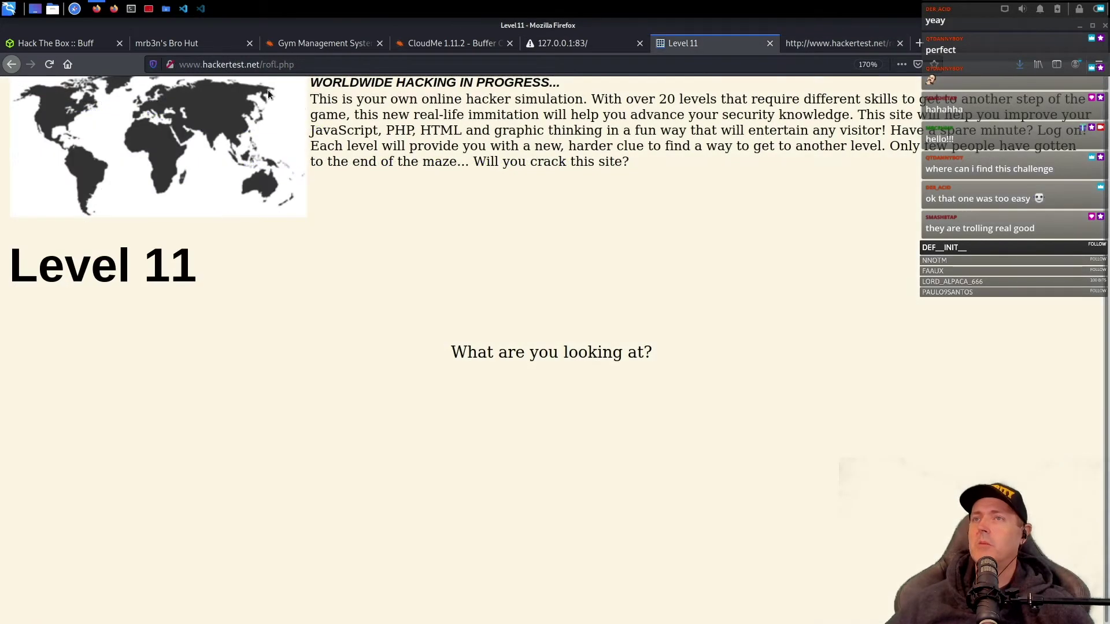
click(277, 68)
drag(263, 65, 349, 70)
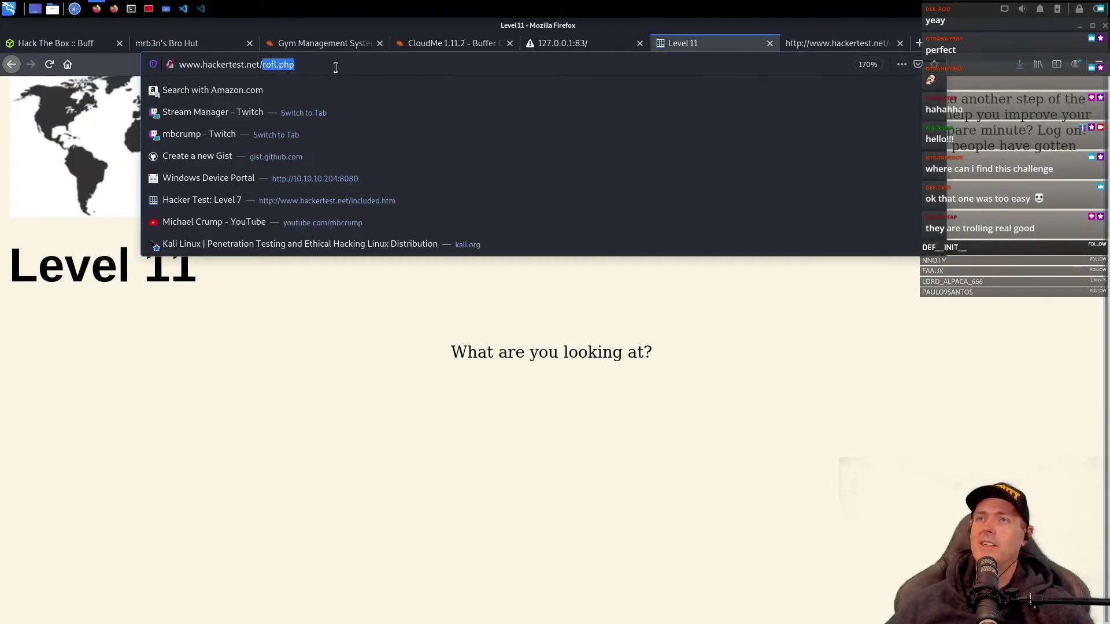
key(ctrl+v)
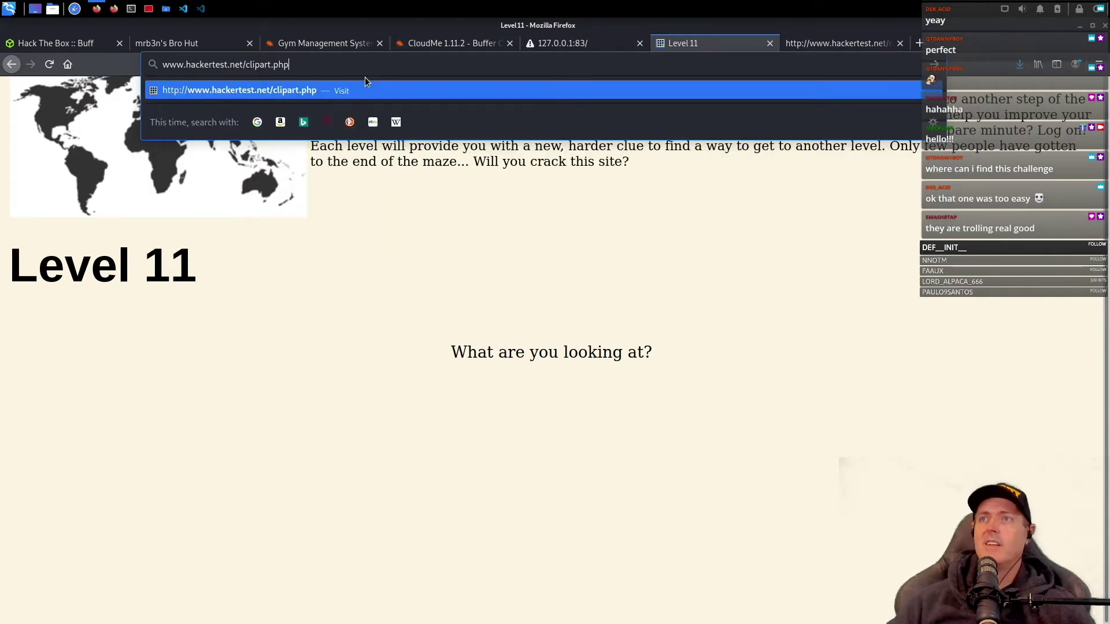
key(Return)
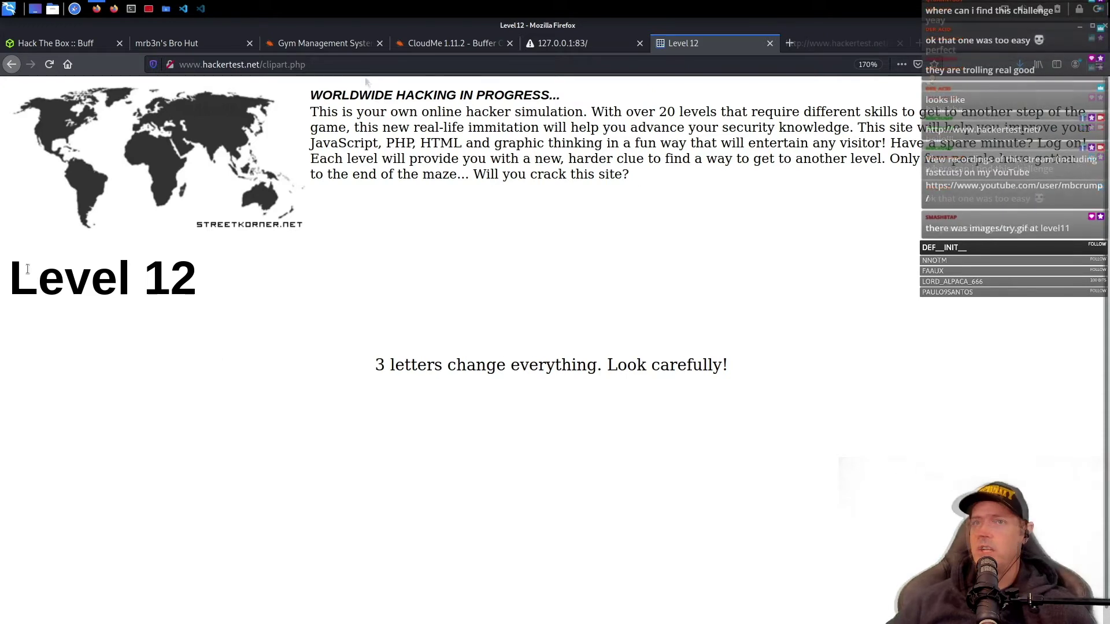
Check the Level 12 page for hidden text, then open its page source
drag(7, 272, 252, 466)
scroll(555, 226, down, 1)
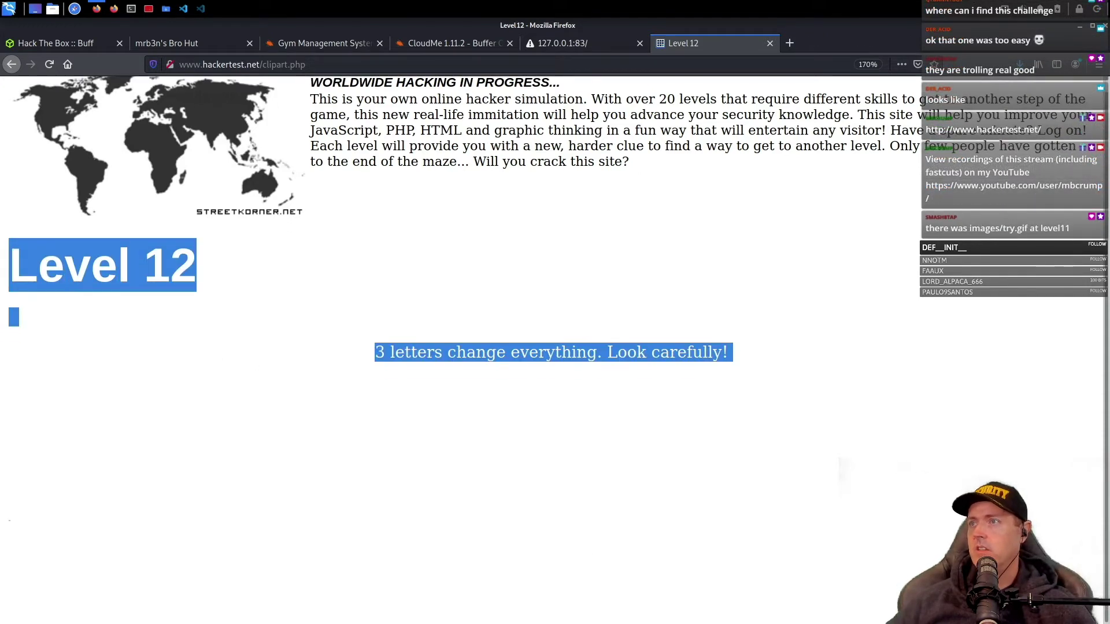
click(897, 350)
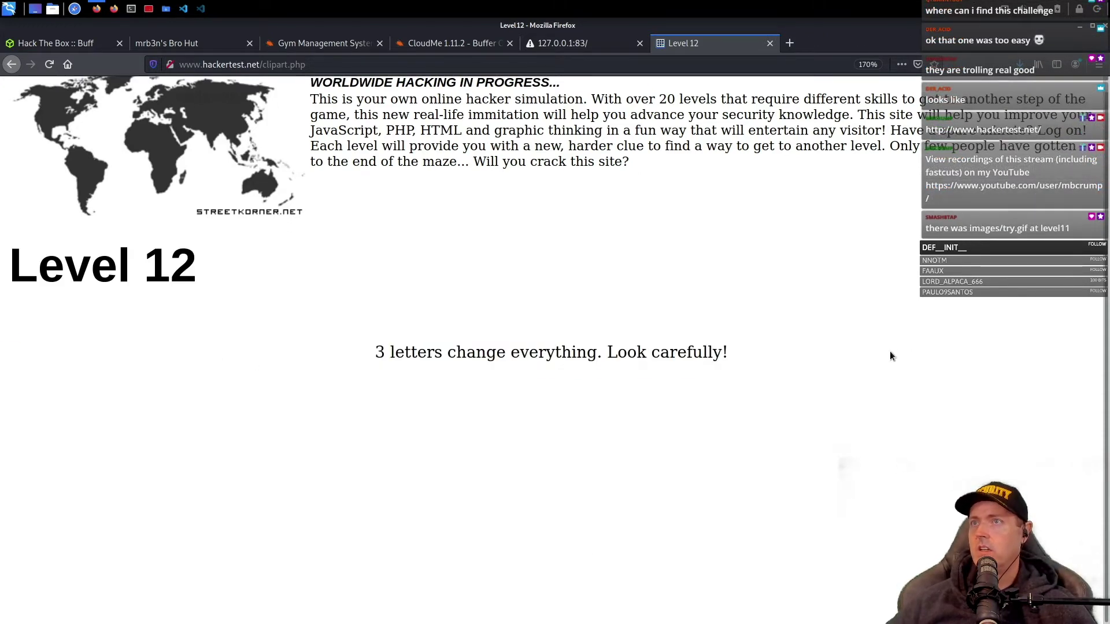
scroll(890, 352, up, 1)
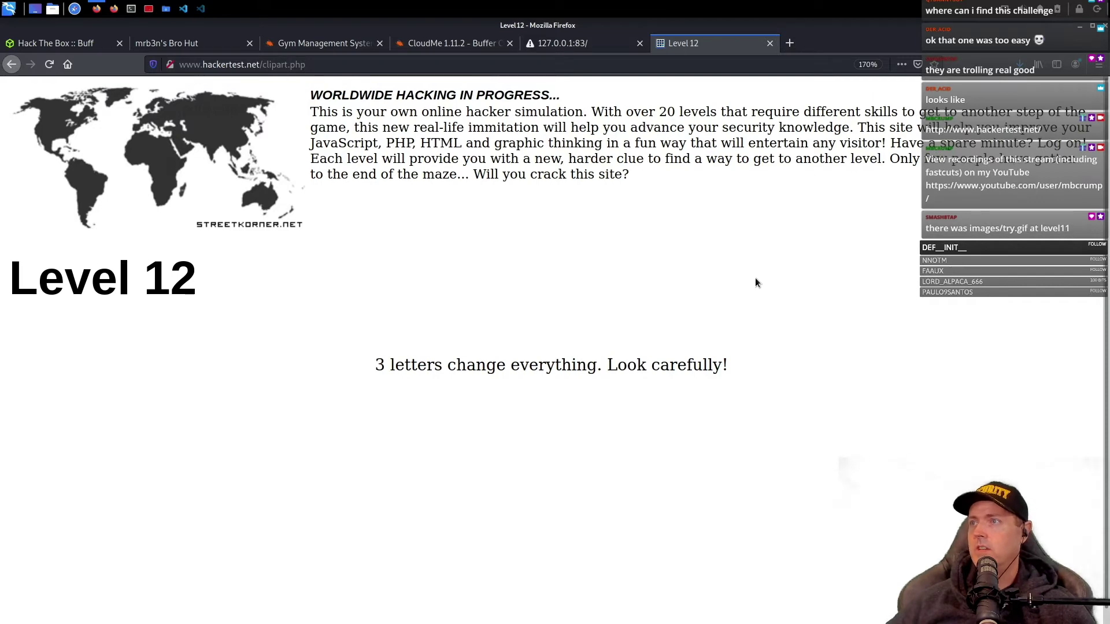
right_click(776, 265)
click(820, 378)
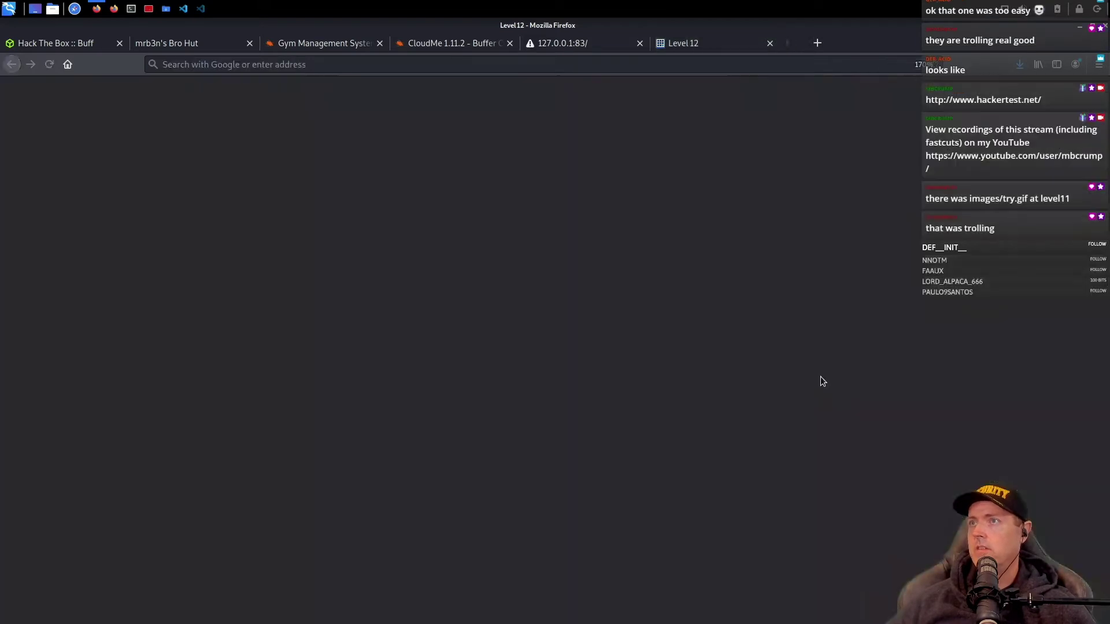
Enlarge the source and read the clue meta tag 'use graphic software'
key(ctrl+plus)
key(ctrl+plus)
key(ctrl+plus)
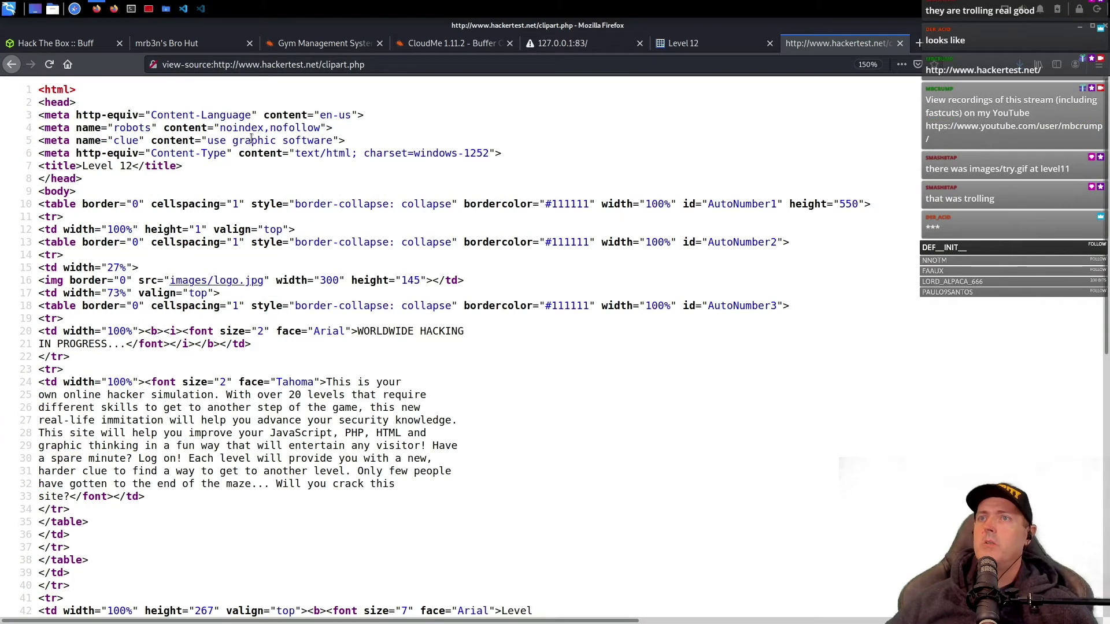
drag(211, 141, 339, 141)
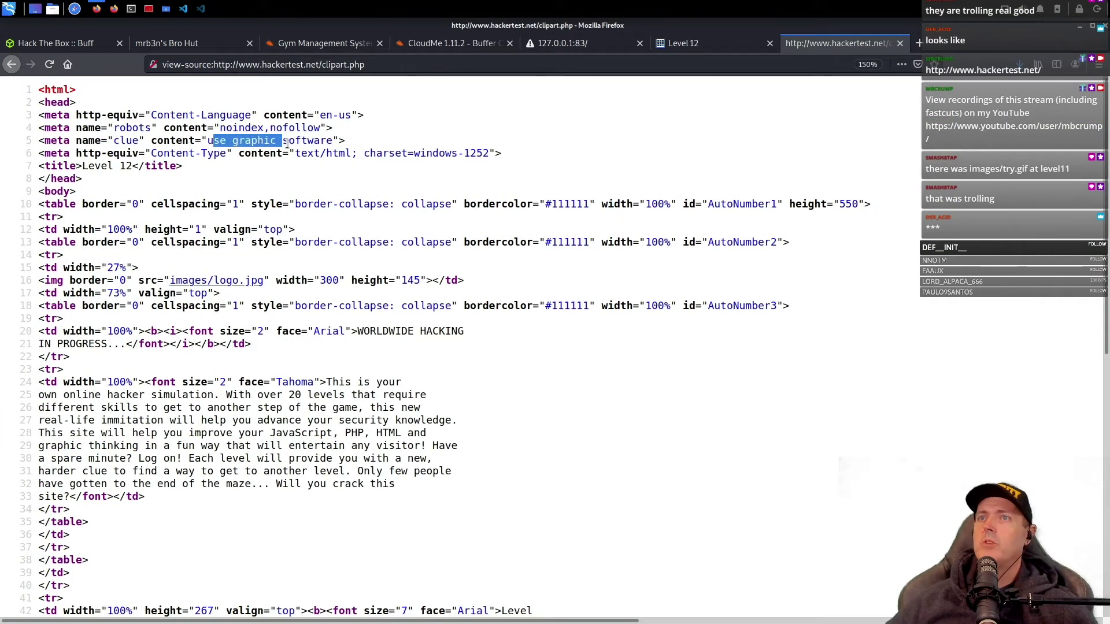
click(345, 141)
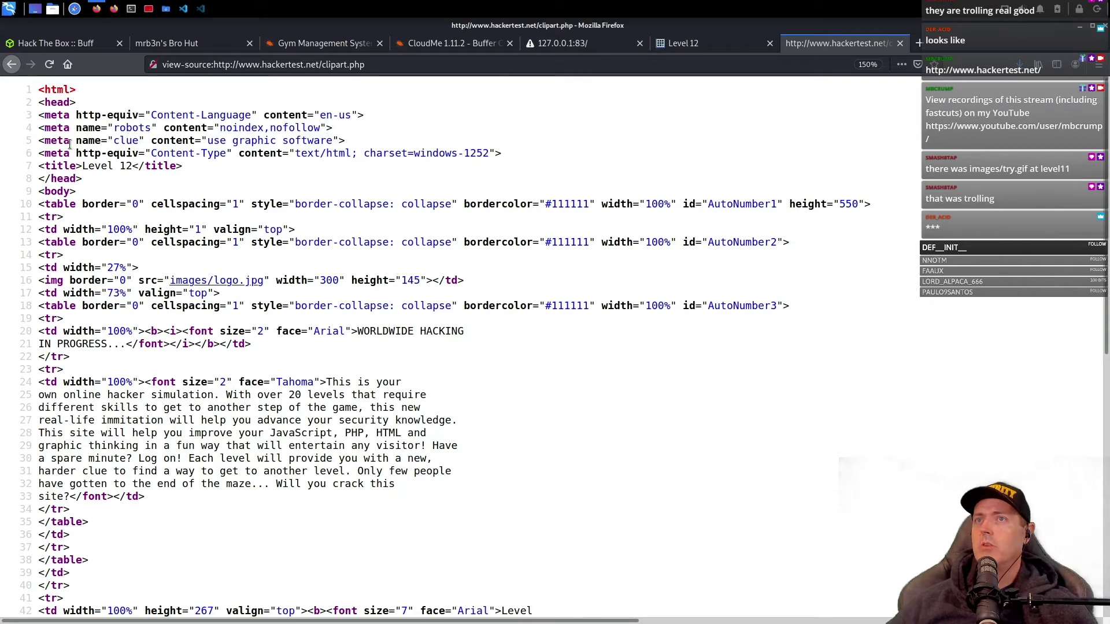
drag(70, 145, 354, 146)
click(358, 145)
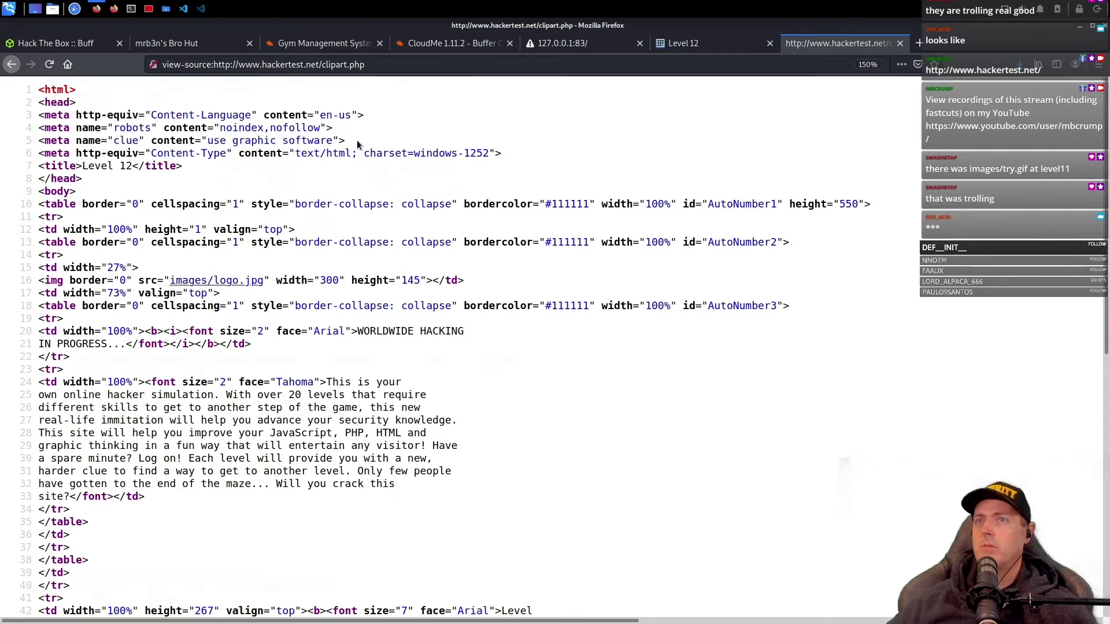
scroll(184, 409, down, 6)
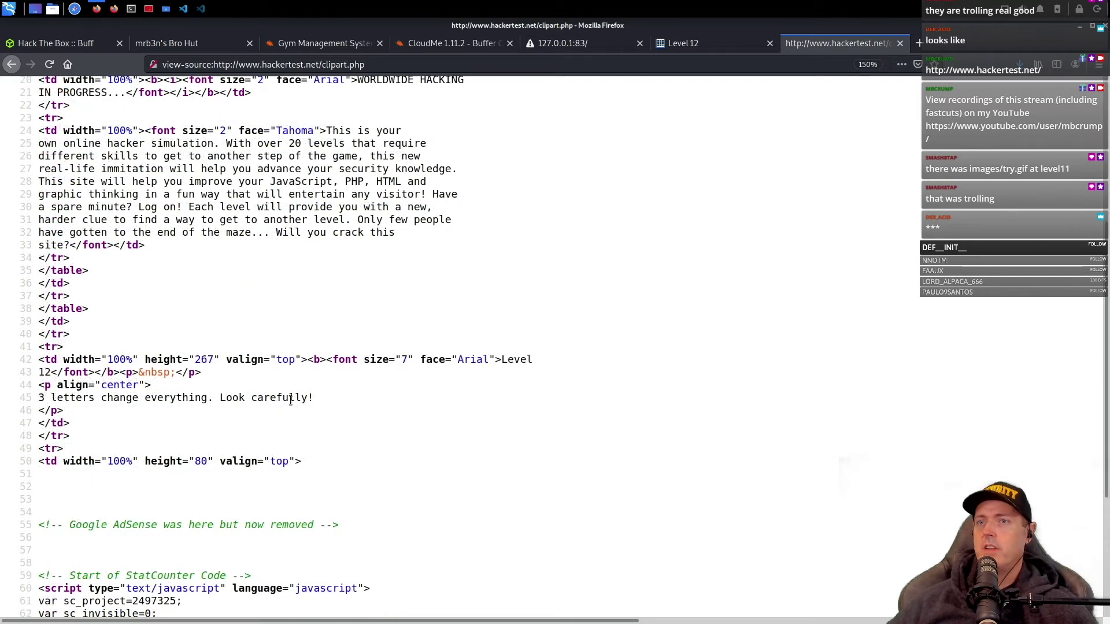
scroll(460, 491, down, 4)
scroll(453, 503, up, 9)
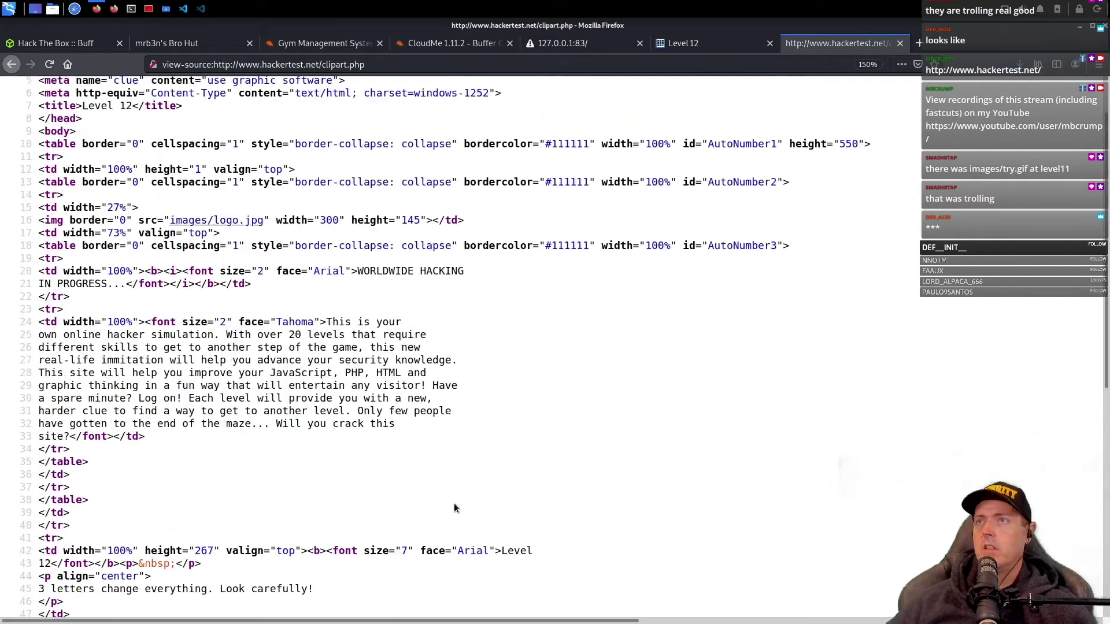
scroll(453, 503, up, 2)
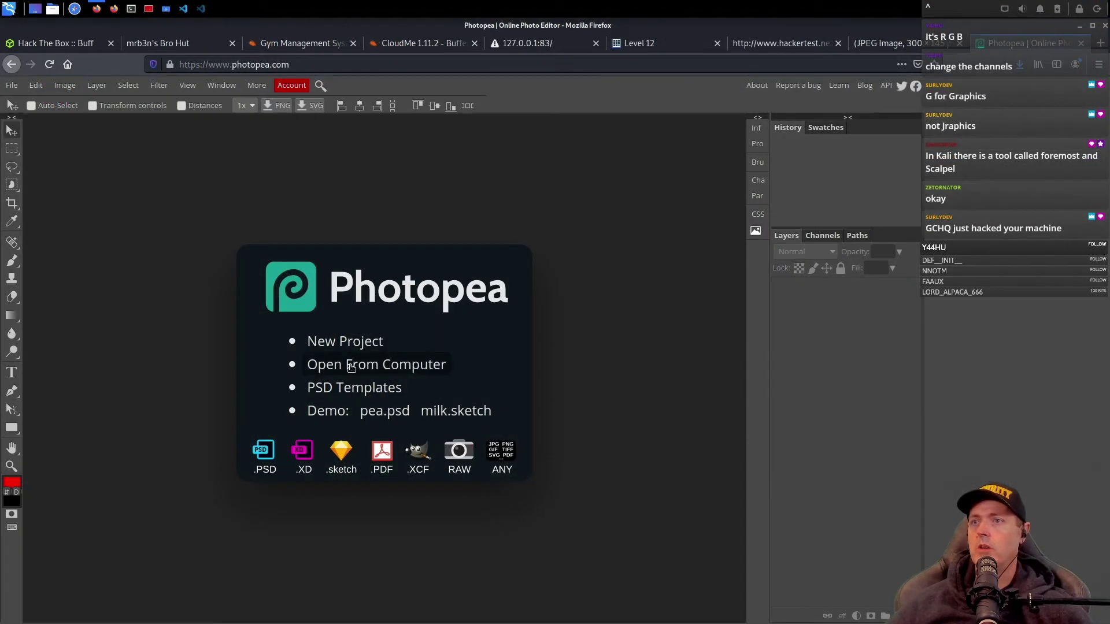
Open the downloaded index.jpeg image in Photopea
click(352, 365)
scroll(434, 405, down, 5)
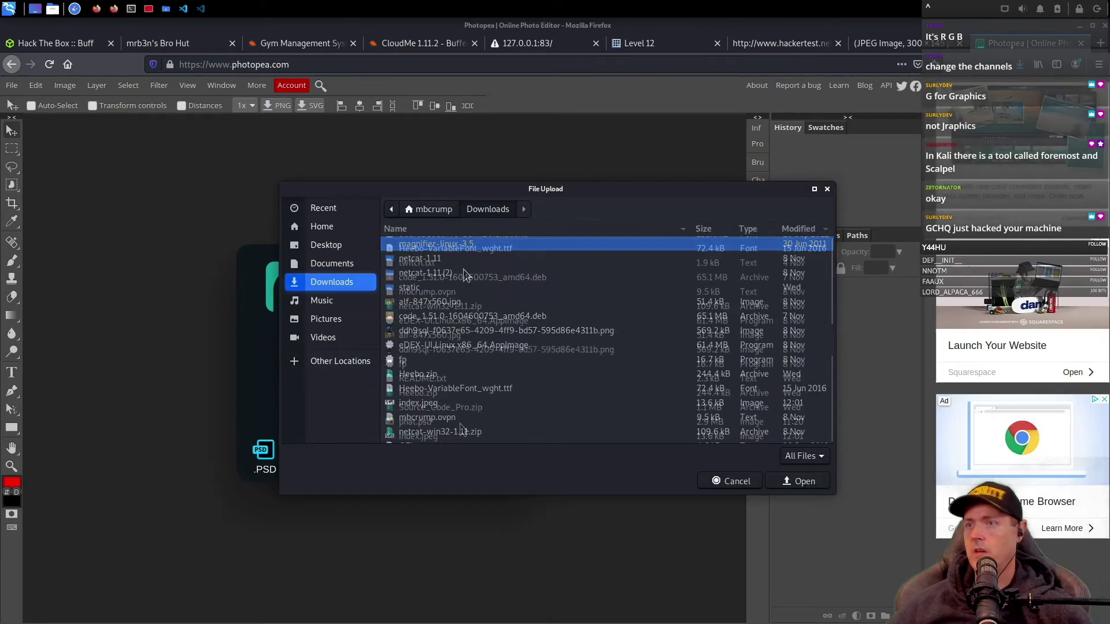
double_click(434, 435)
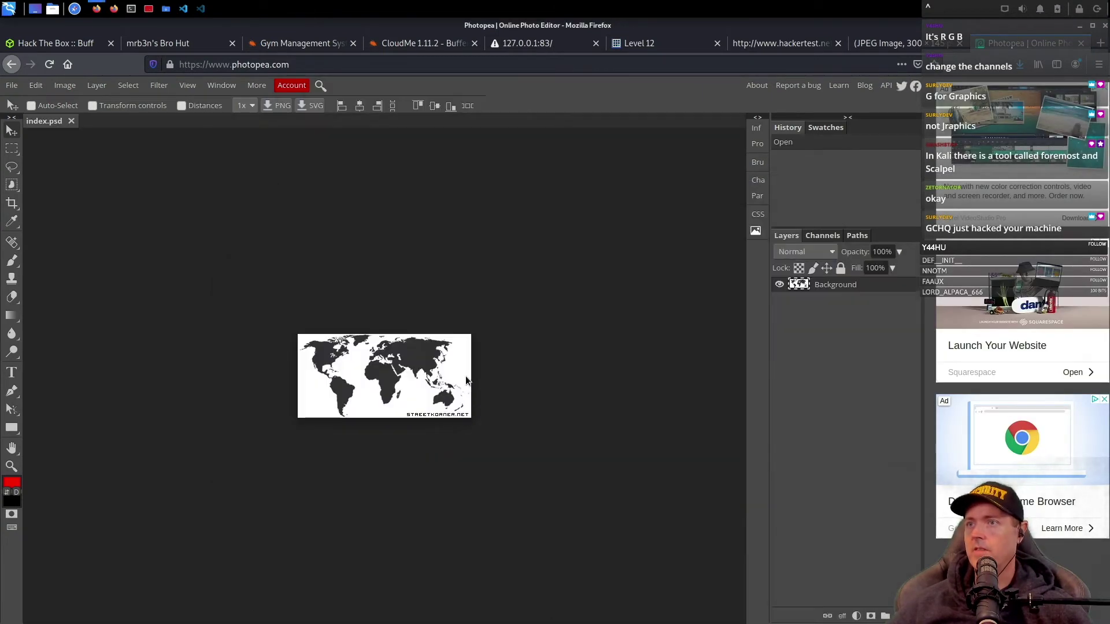
scroll(720, 376, up, 4)
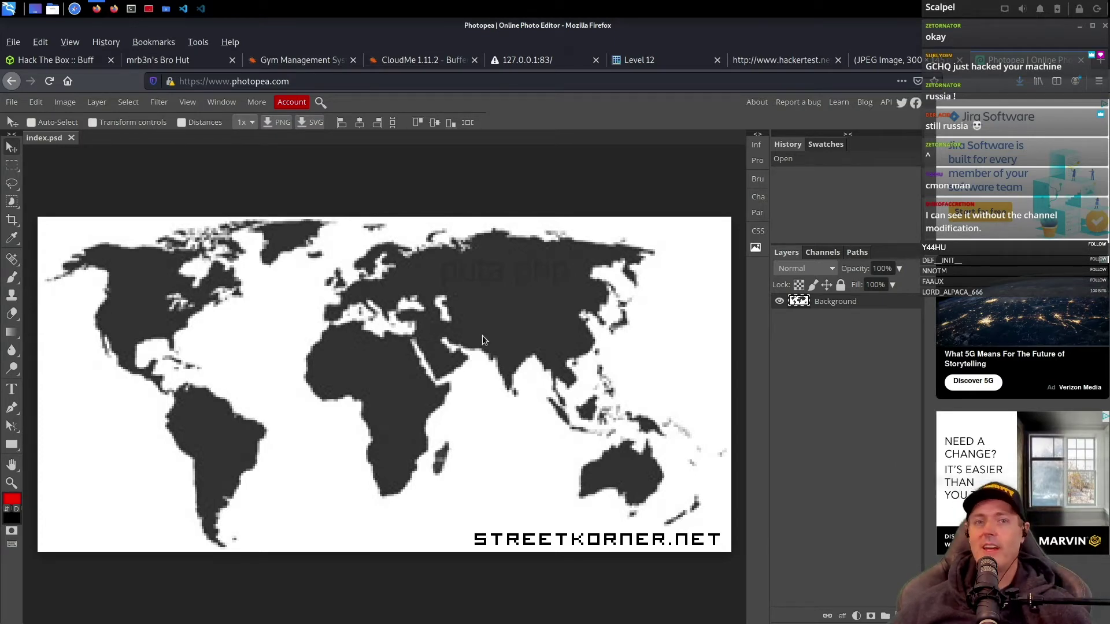
Adjust the map until faint 'puta php' text appears, then return to the 404 tab
click(484, 350)
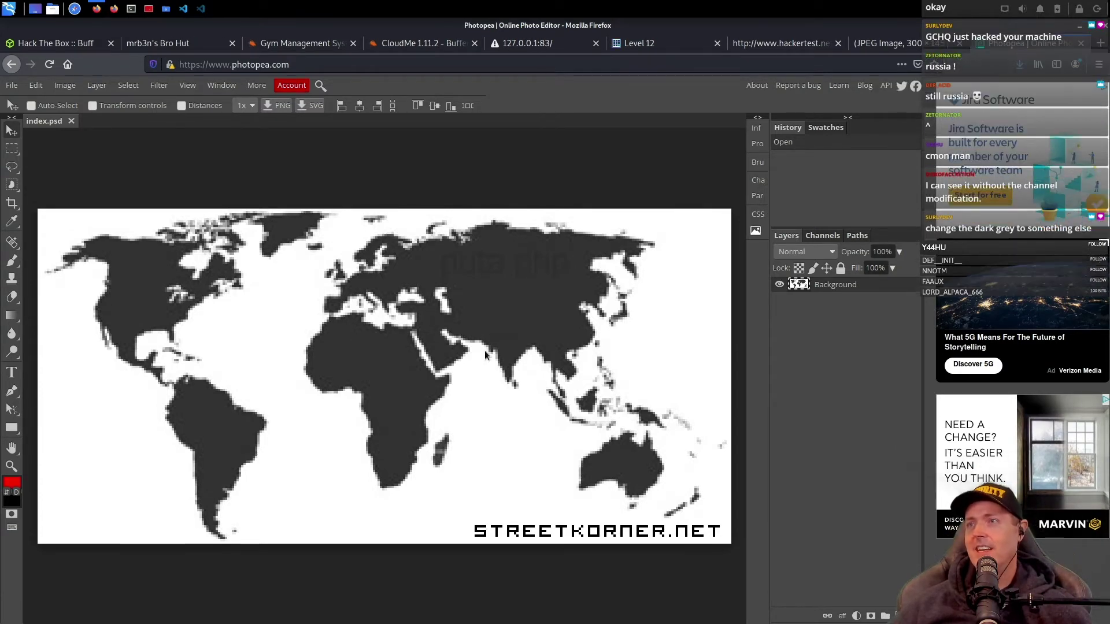
scroll(485, 352, down, 1)
scroll(485, 352, up, 1)
scroll(484, 351, up, 2)
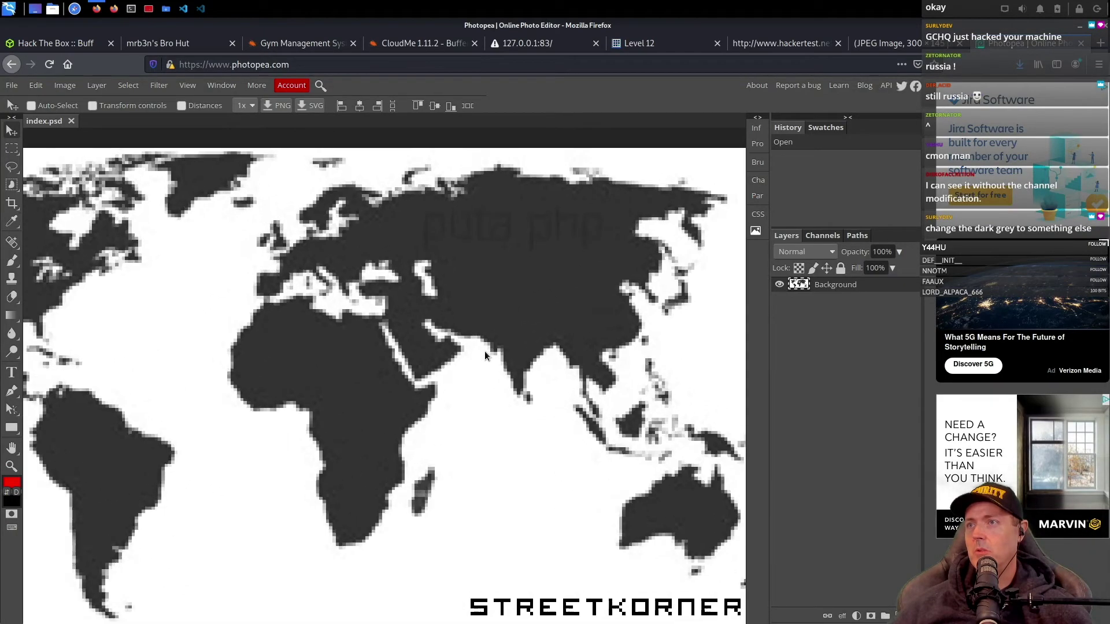
scroll(484, 352, up, 1)
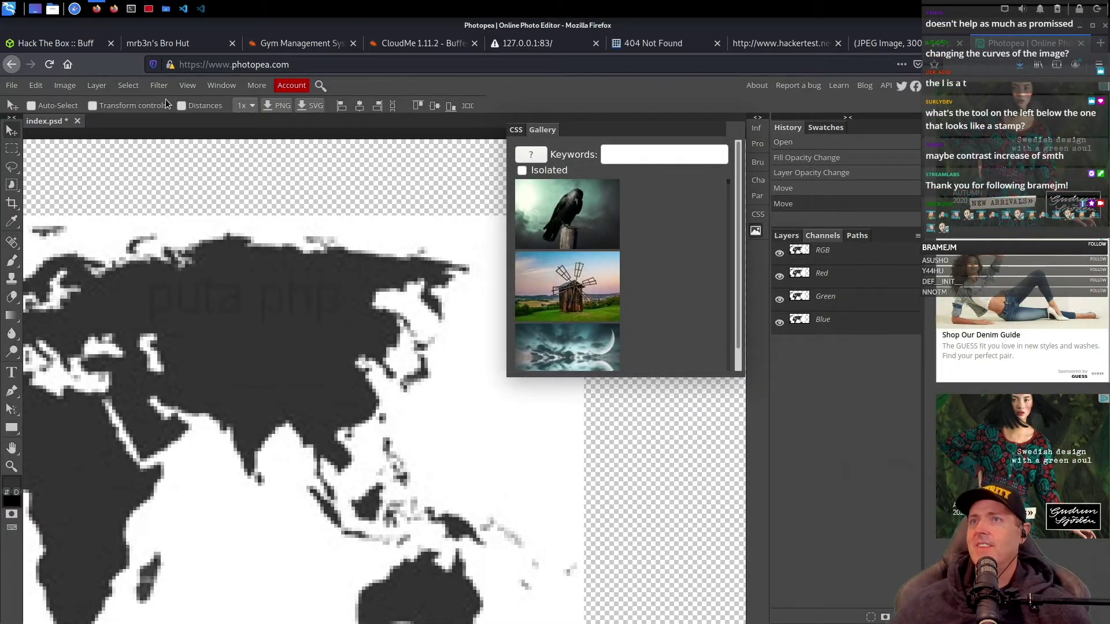
click(779, 46)
click(679, 45)
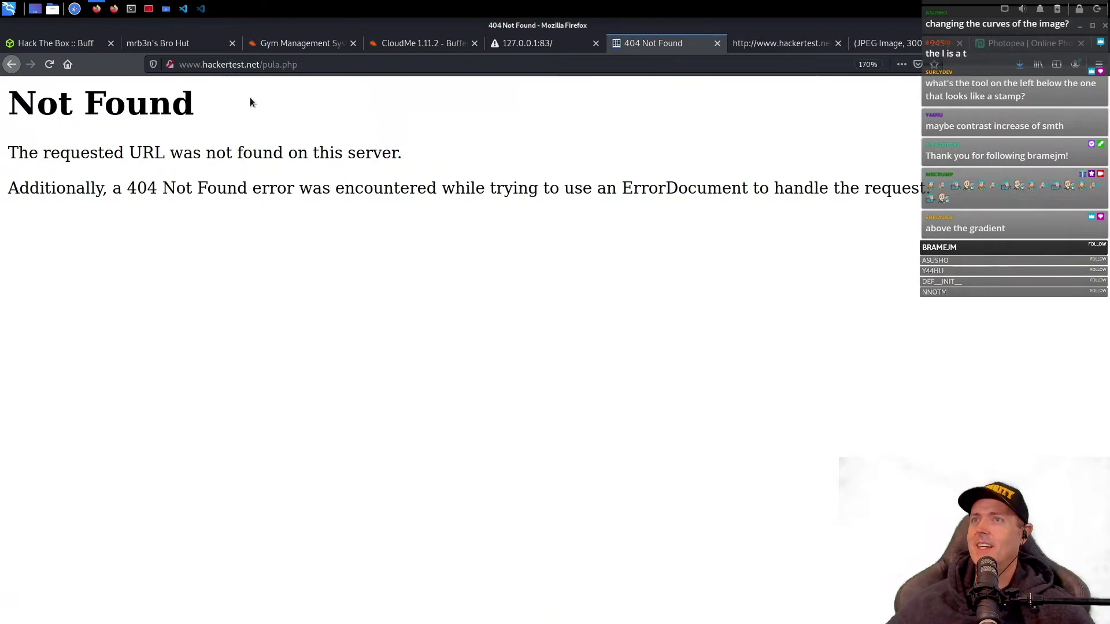
Correct the address from pula.php to puta.php and load the Level 13 page
click(276, 64)
click(278, 64)
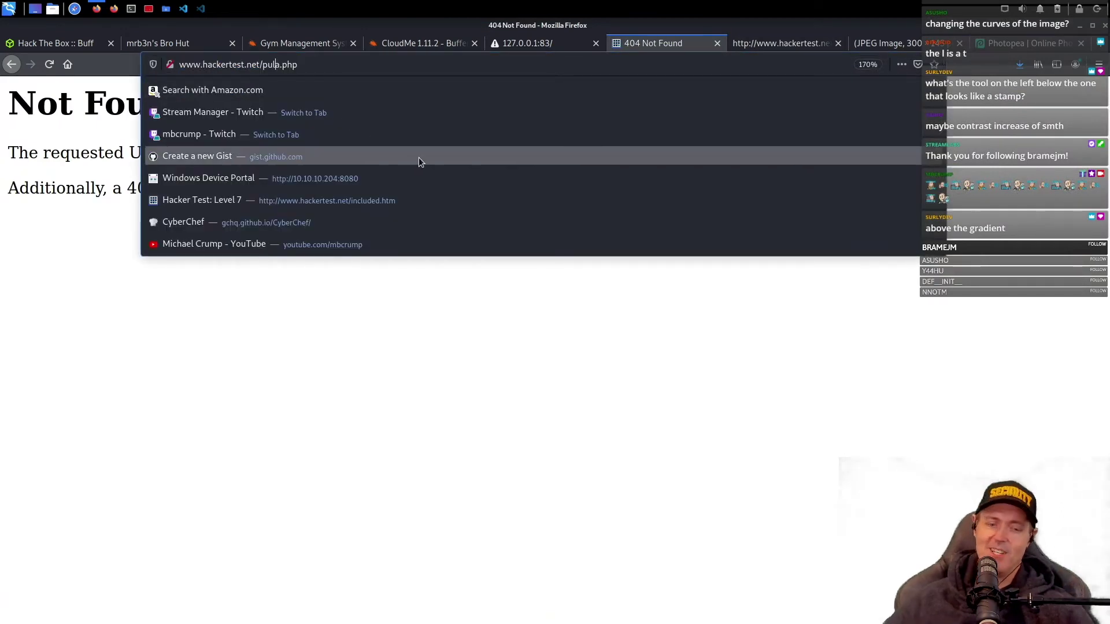
key(BackSpace)
text(t)
key(Return)
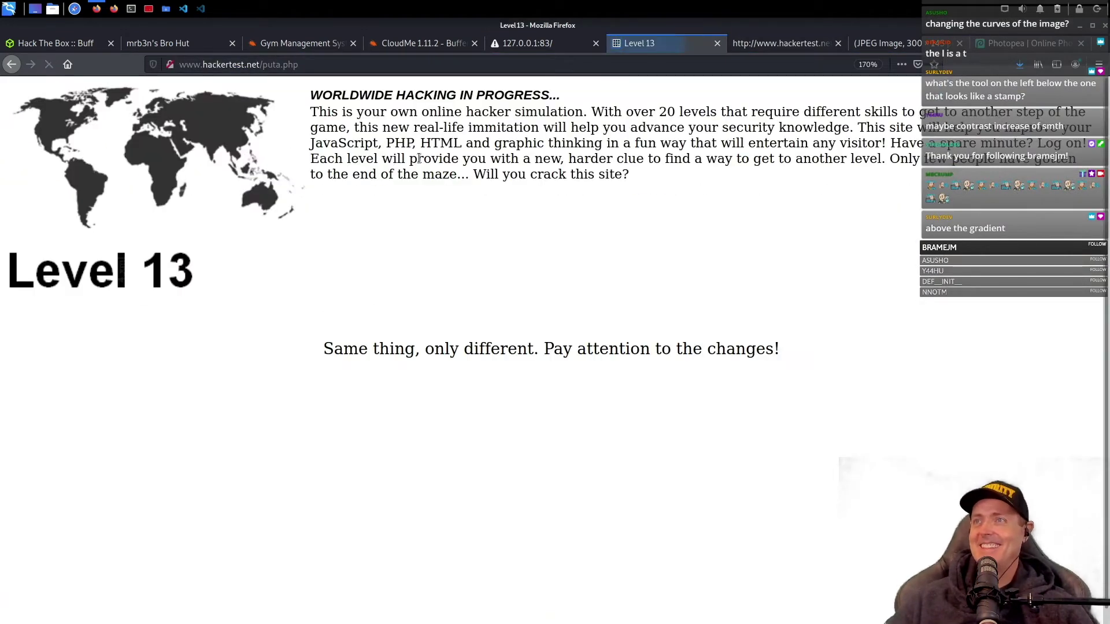
scroll(497, 310, down, 1)
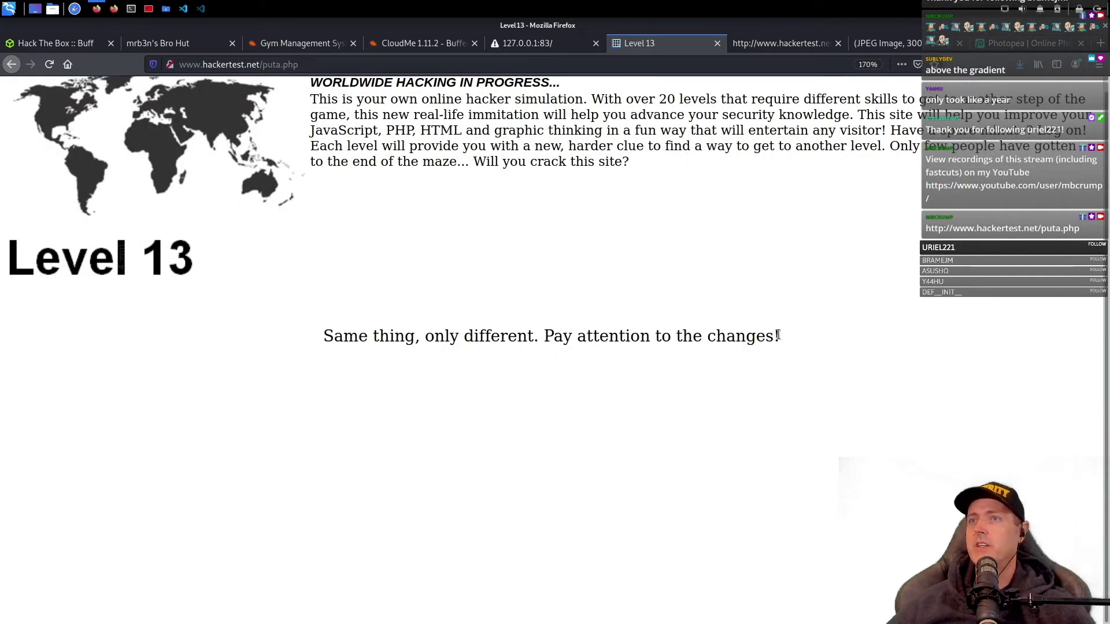
scroll(564, 381, up, 1)
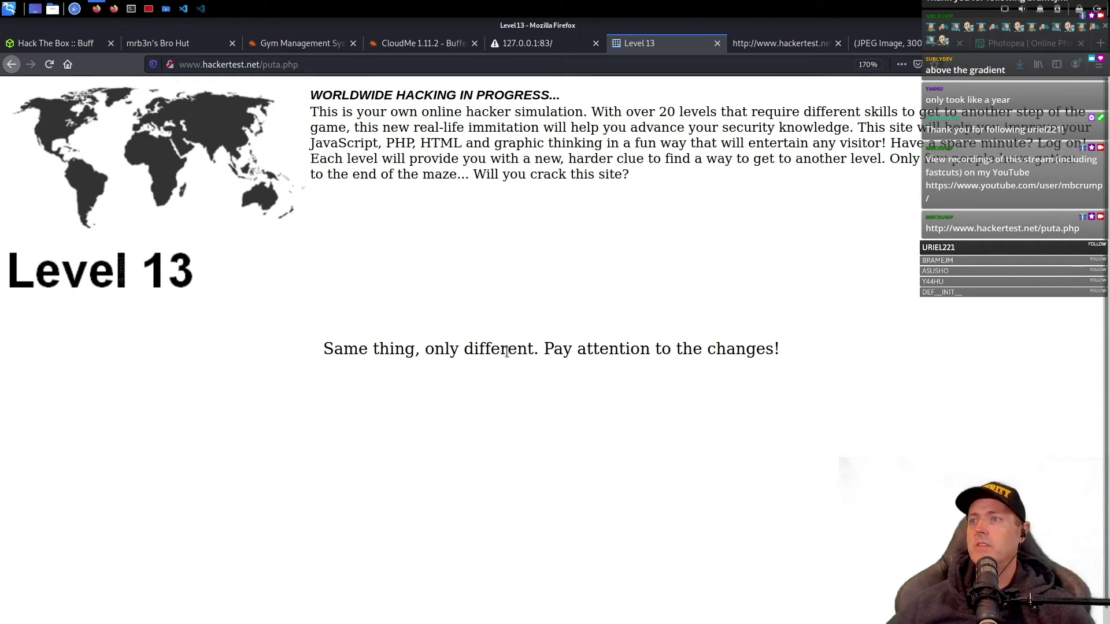
From the Level 13 source, open images/logo.gif and start saving it as index.gif
right_click(559, 419)
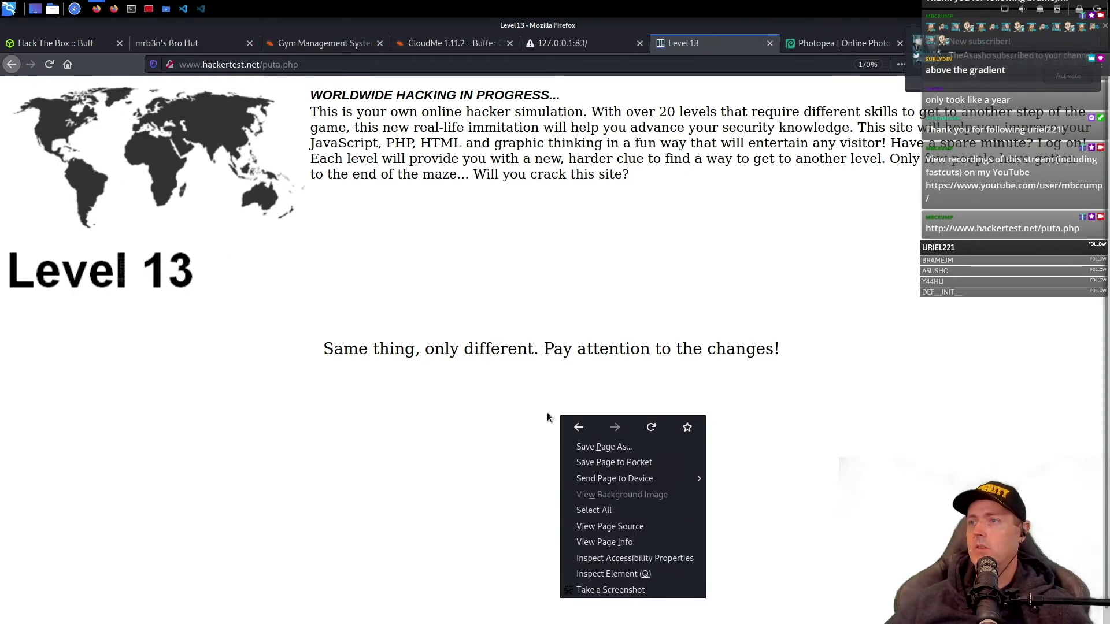
click(609, 527)
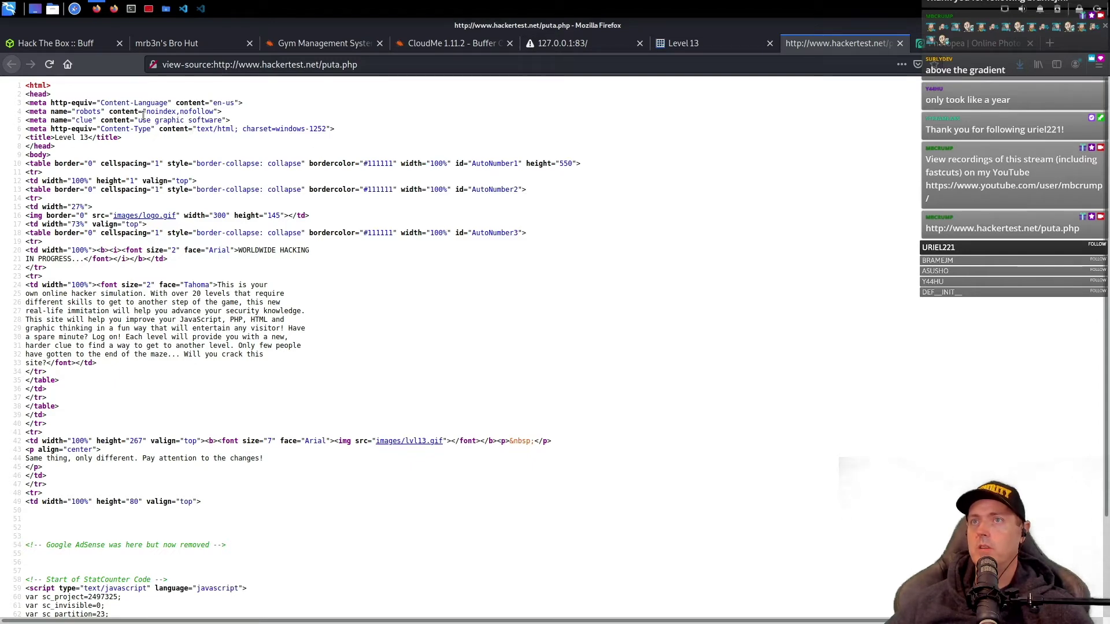
drag(142, 120, 25, 120)
click(144, 215)
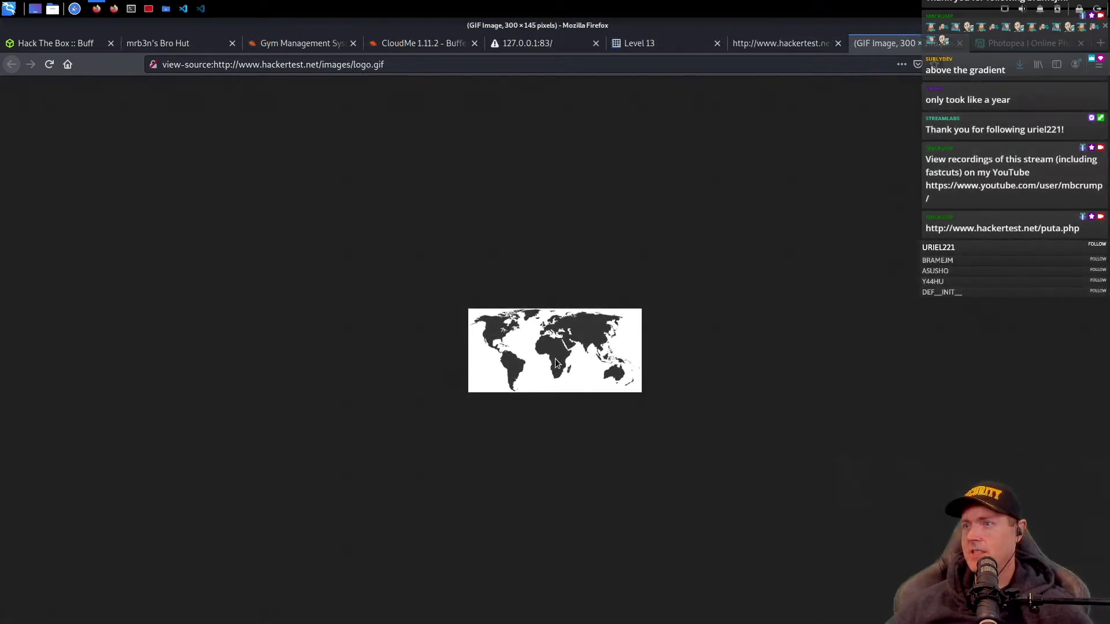
right_click(555, 360)
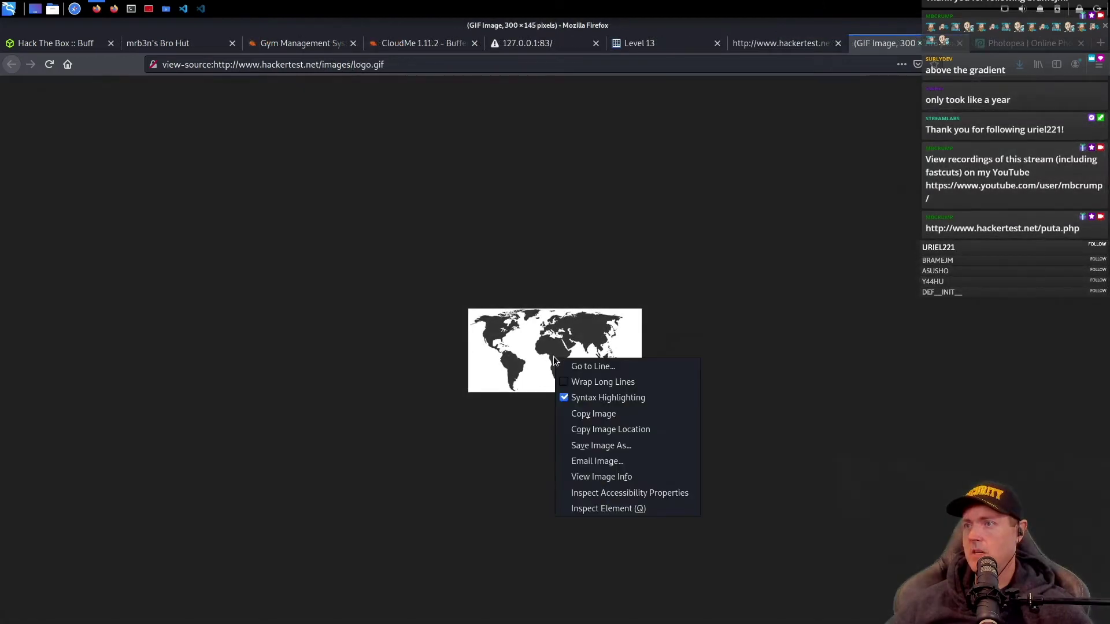
click(593, 449)
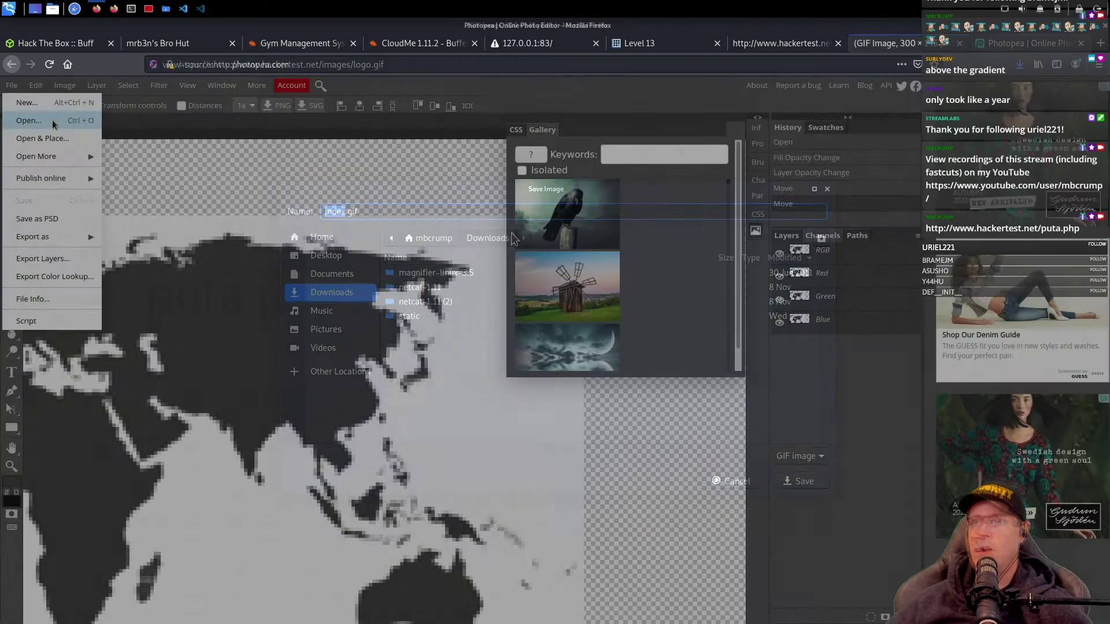
Open the downloaded map image in Photopea as a second document
click(52, 120)
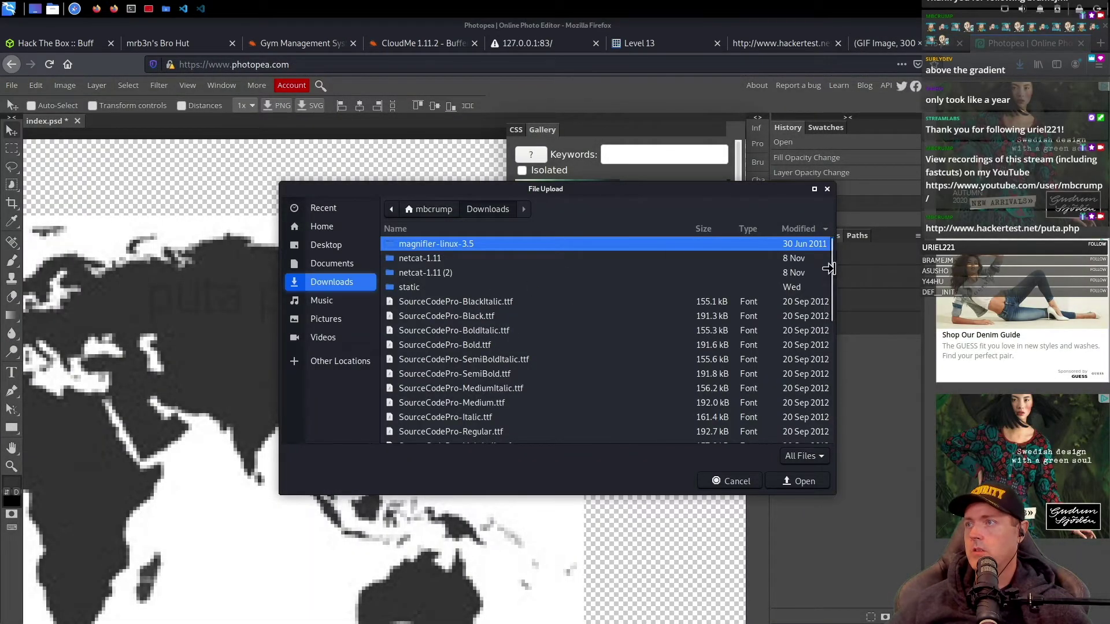
drag(828, 268, 848, 429)
double_click(418, 422)
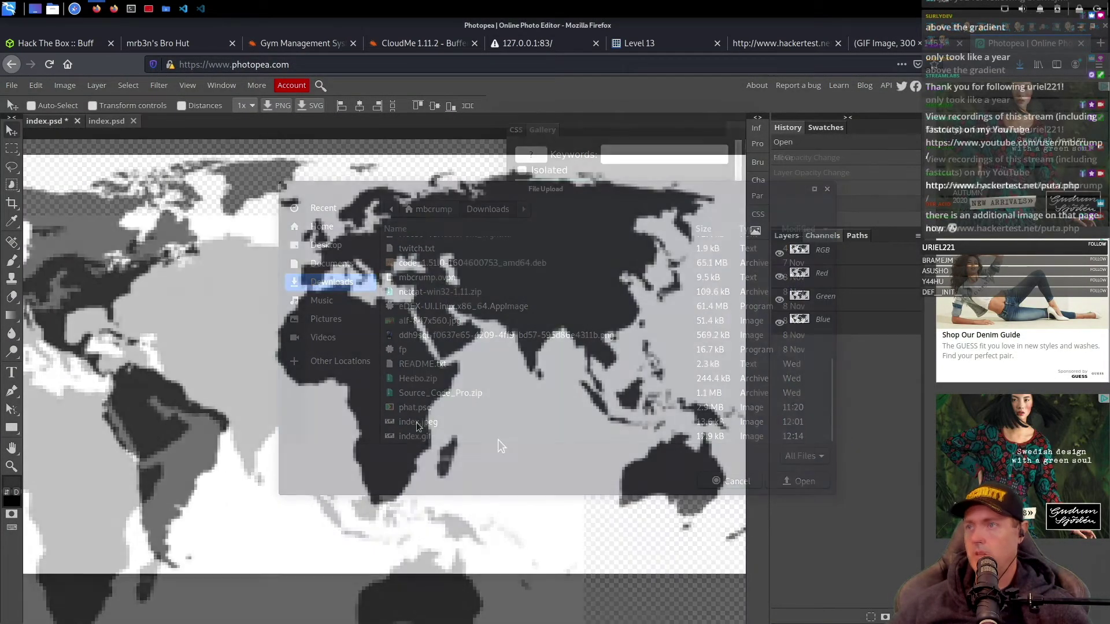
scroll(415, 422, down, 3)
scroll(415, 421, up, 5)
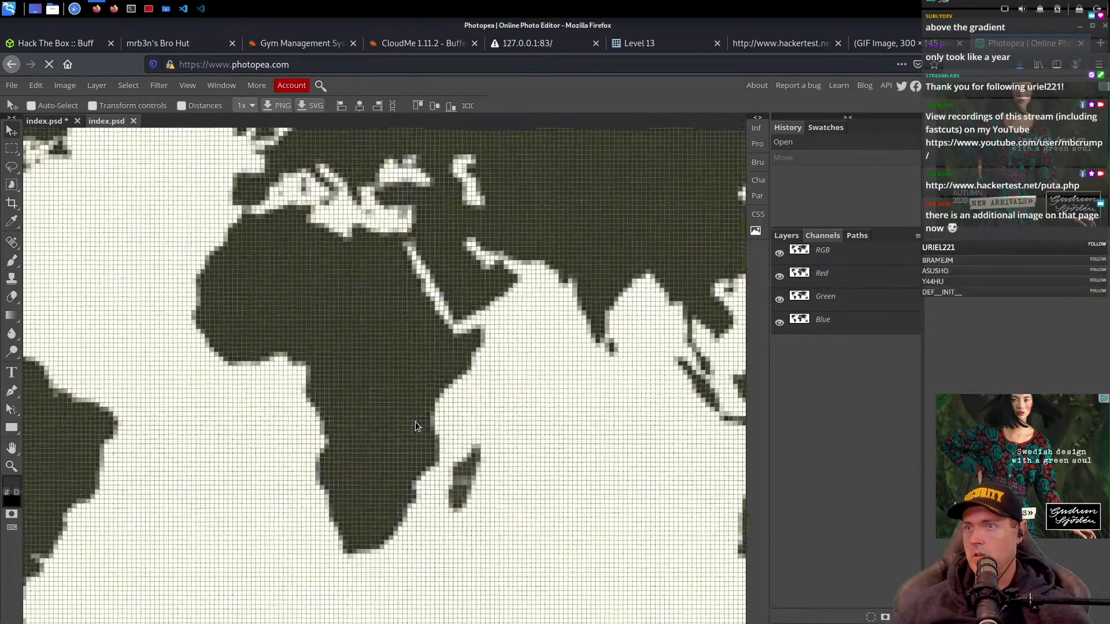
key(alt)
Pan across the zoomed map to South America and Australia, then return to puta.php's source
mouse_move(321, 352)
mouse_down()
mouse_move(557, 246)
mouse_move(793, 382)
mouse_up()
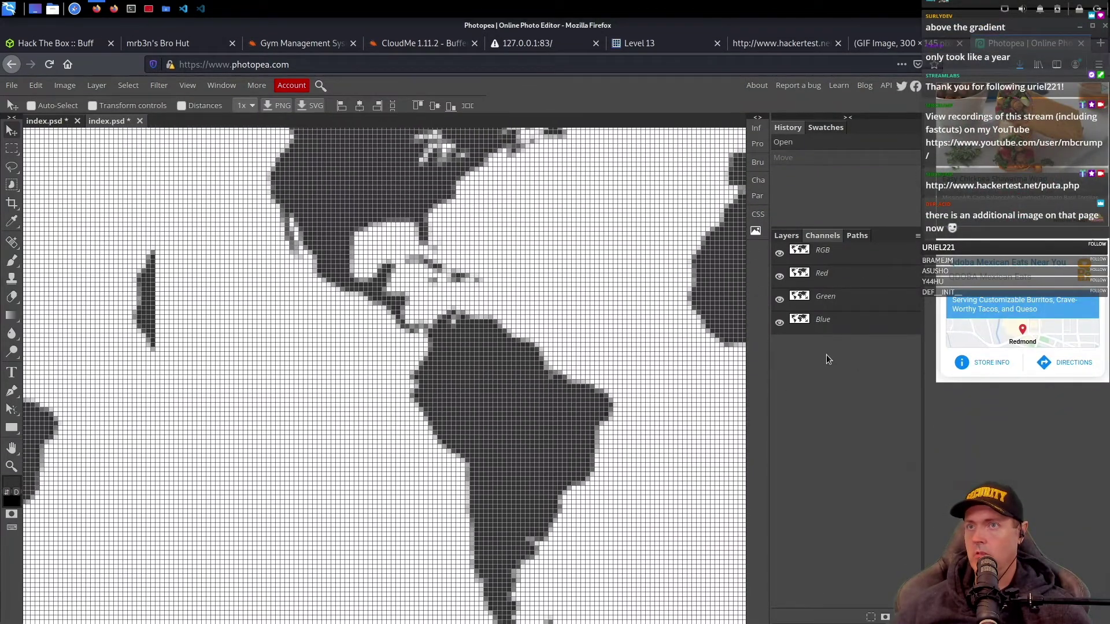
scroll(598, 543, down, 3)
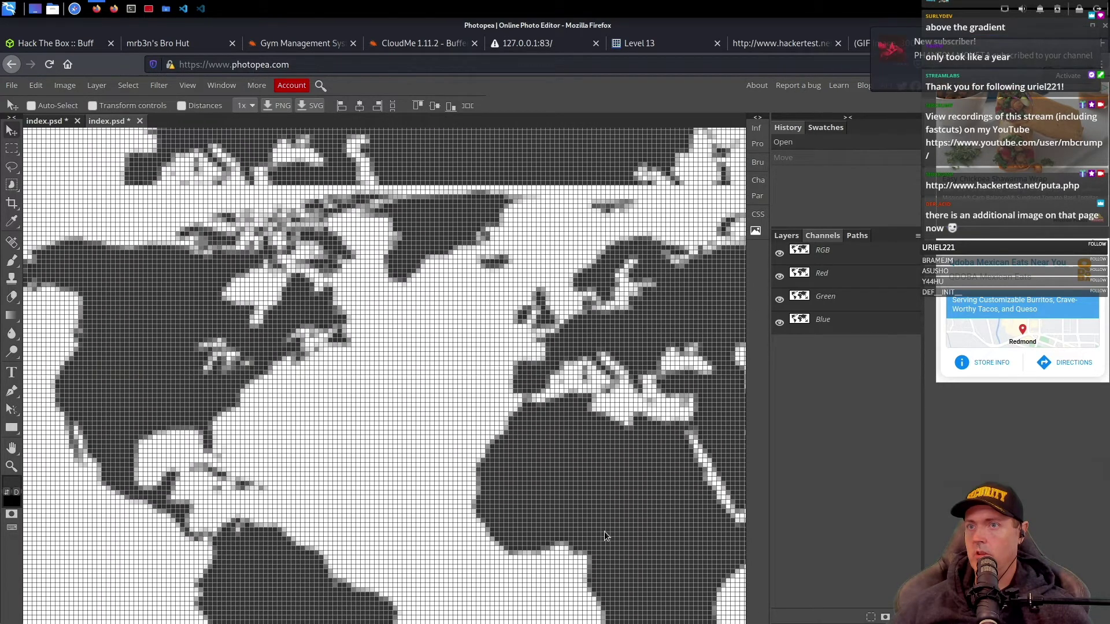
scroll(476, 462, up, 5)
scroll(142, 418, right, 2)
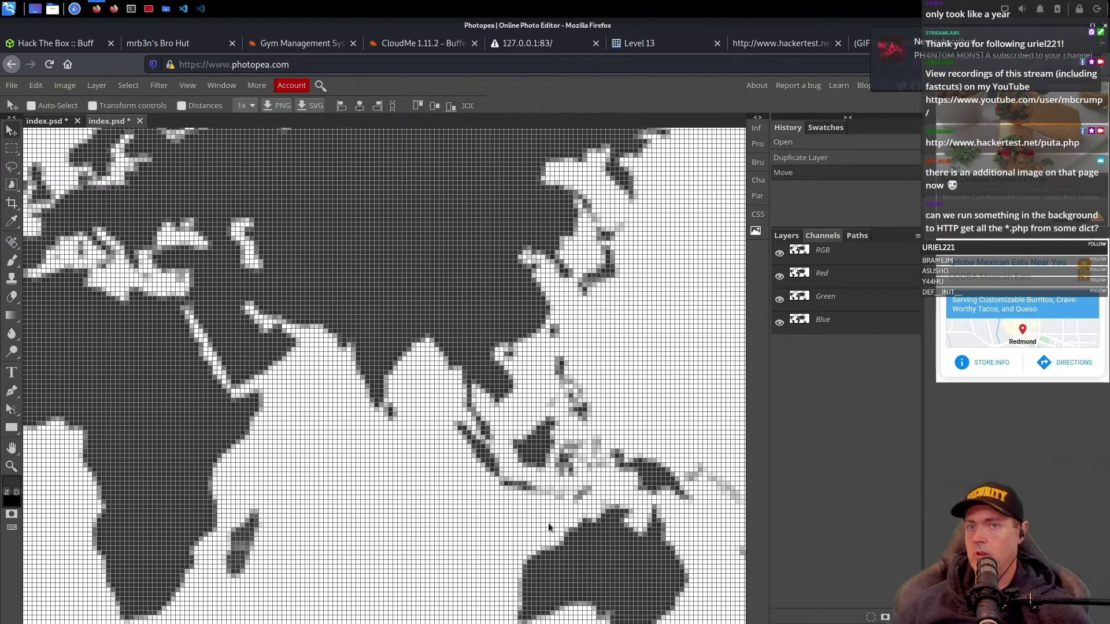
drag(548, 523, 380, 269)
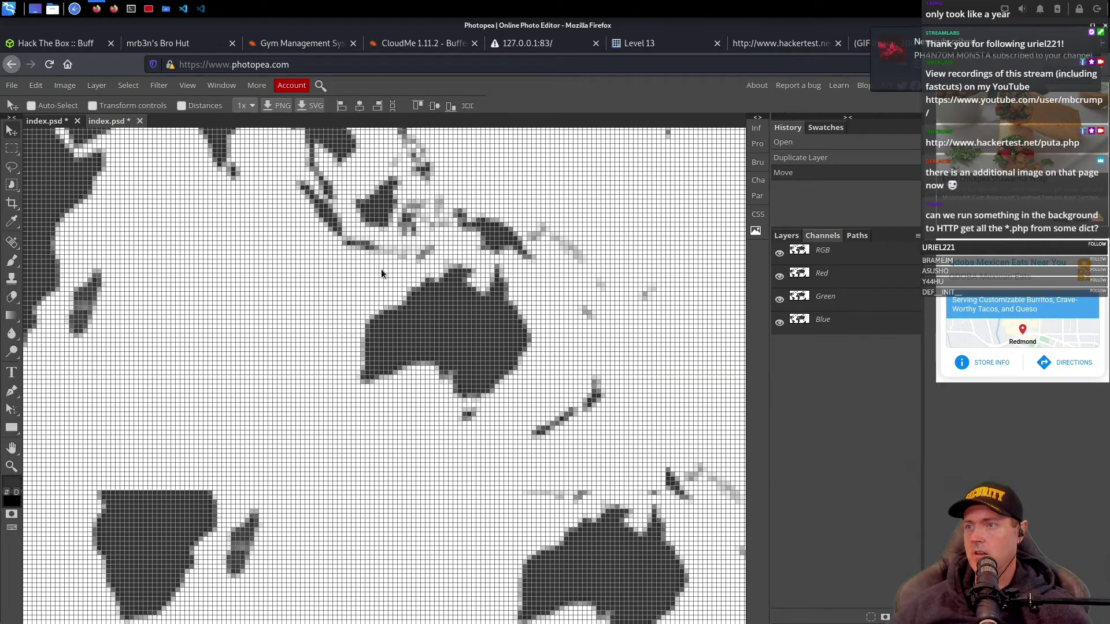
scroll(381, 269, down, 3)
key(ctrl+shift+Tab)
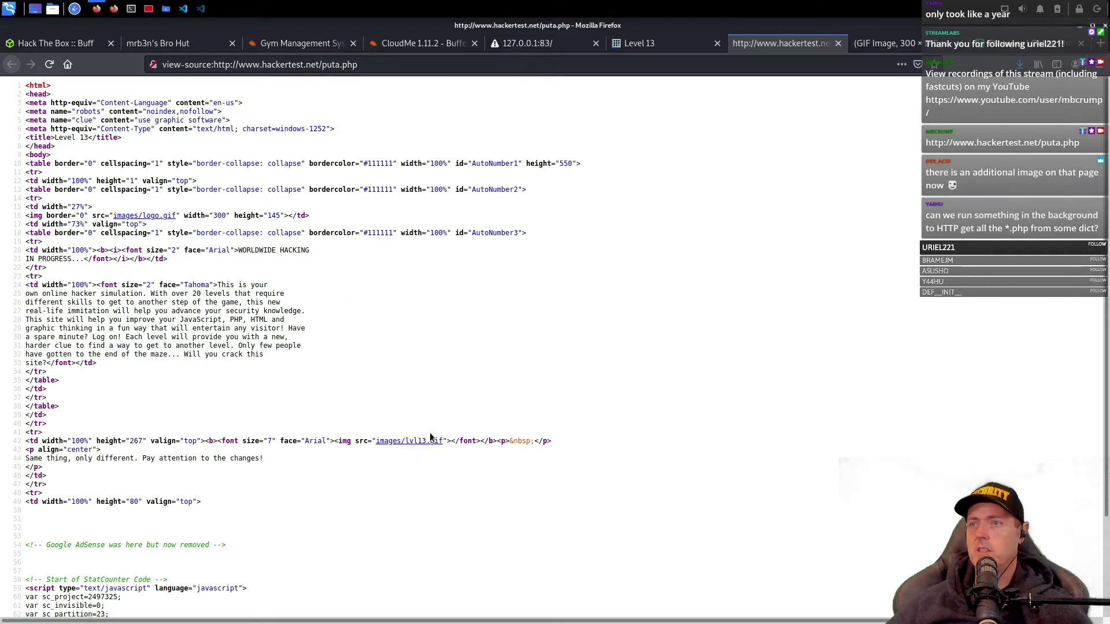
Open images/lvl13.gif in its own tab and save the Level 13 title image
middle_click(420, 441)
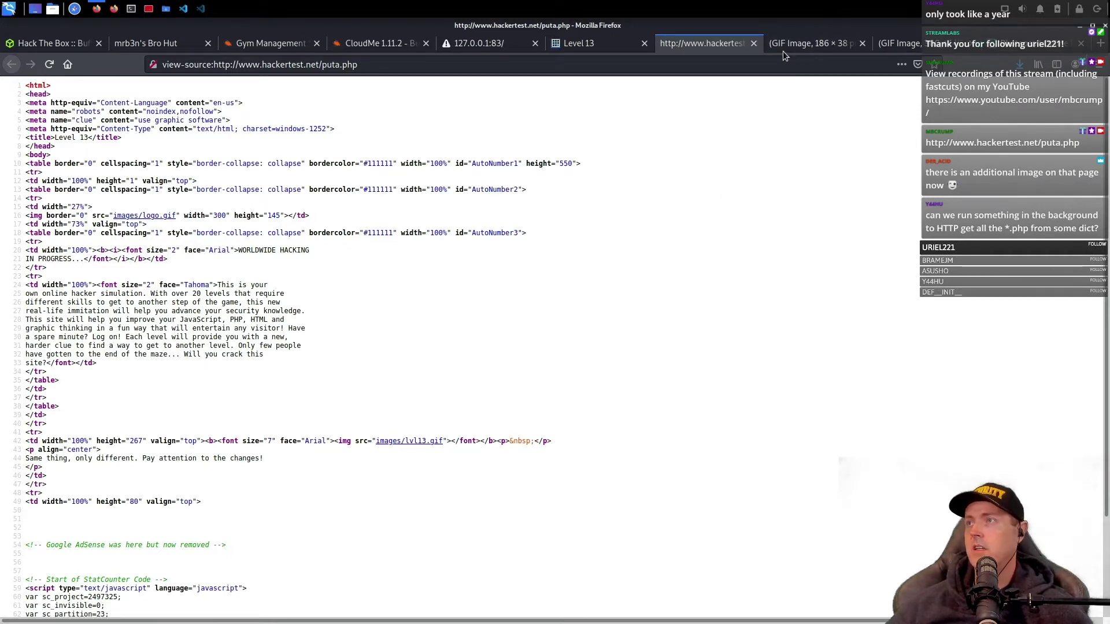
click(814, 44)
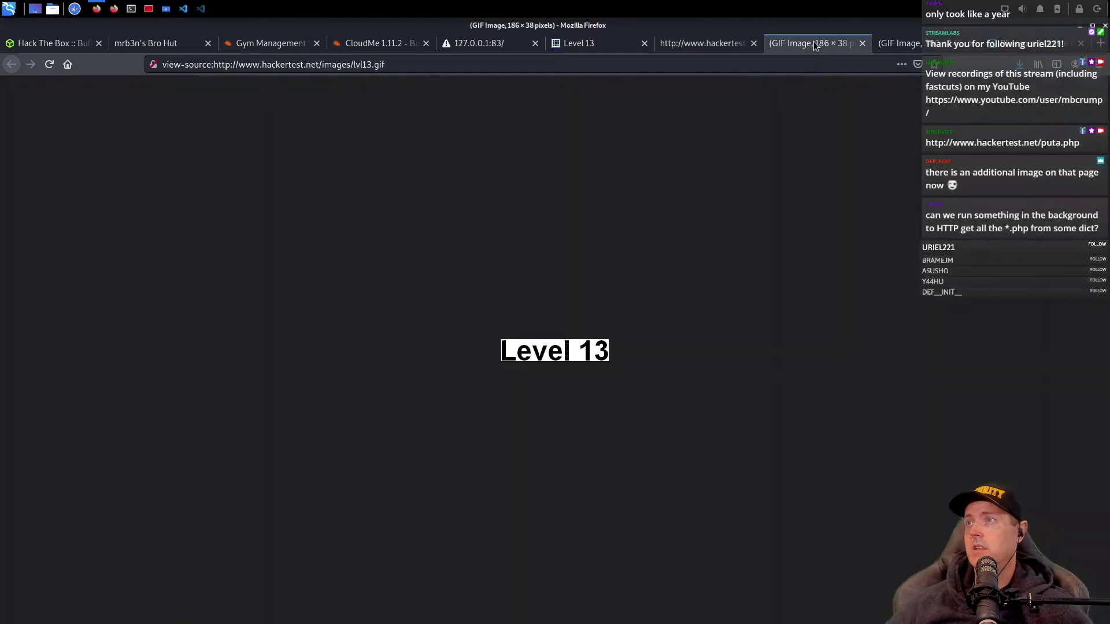
right_click(553, 359)
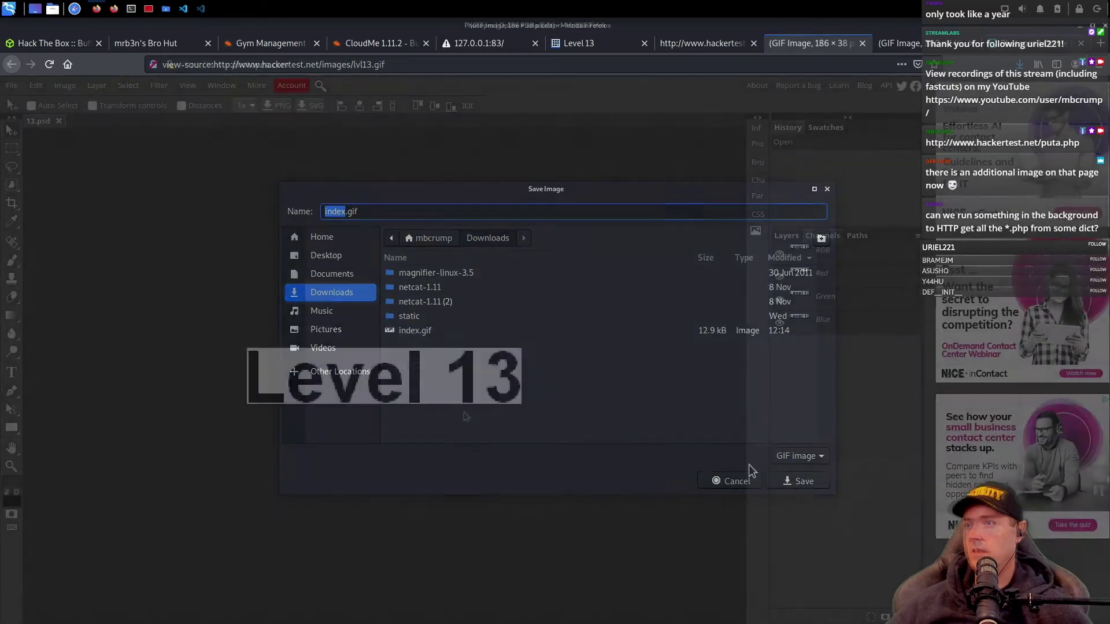
key(ctrl+plus)
scroll(460, 411, up, 1)
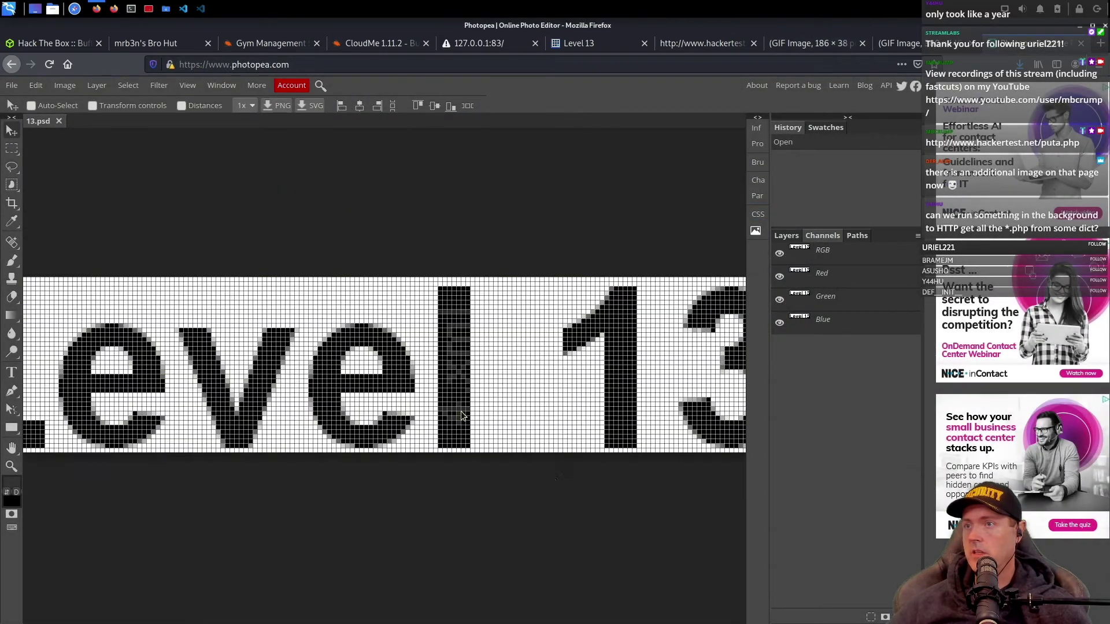
scroll(540, 458, down, 1)
key(alt)
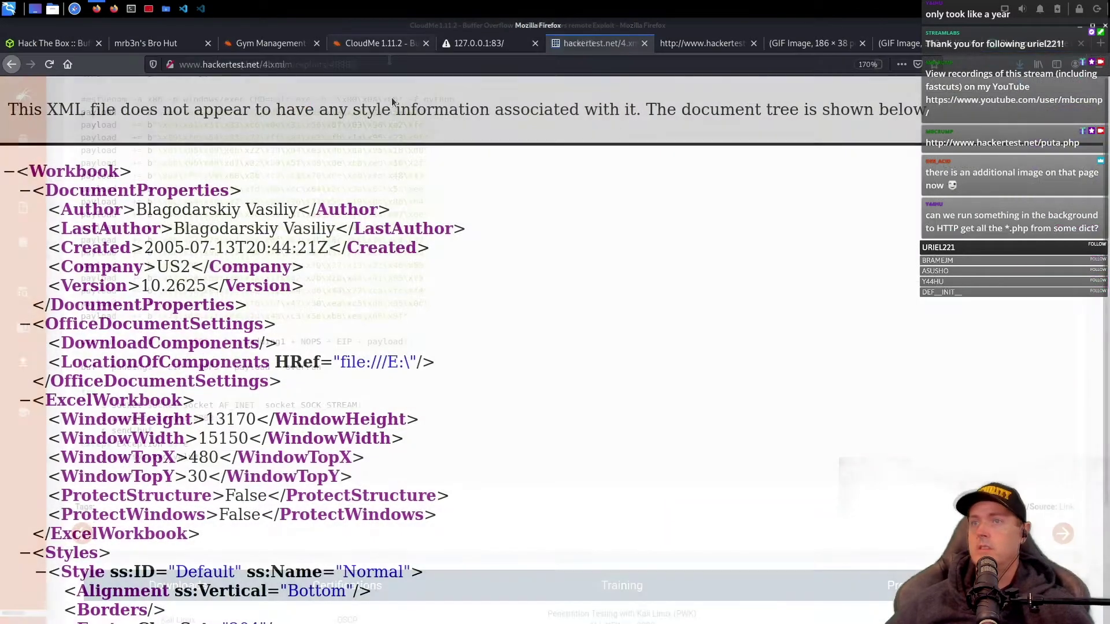
Scroll through the 4.xml Excel workbook tree looking for the next clue
scroll(387, 371, down, 5)
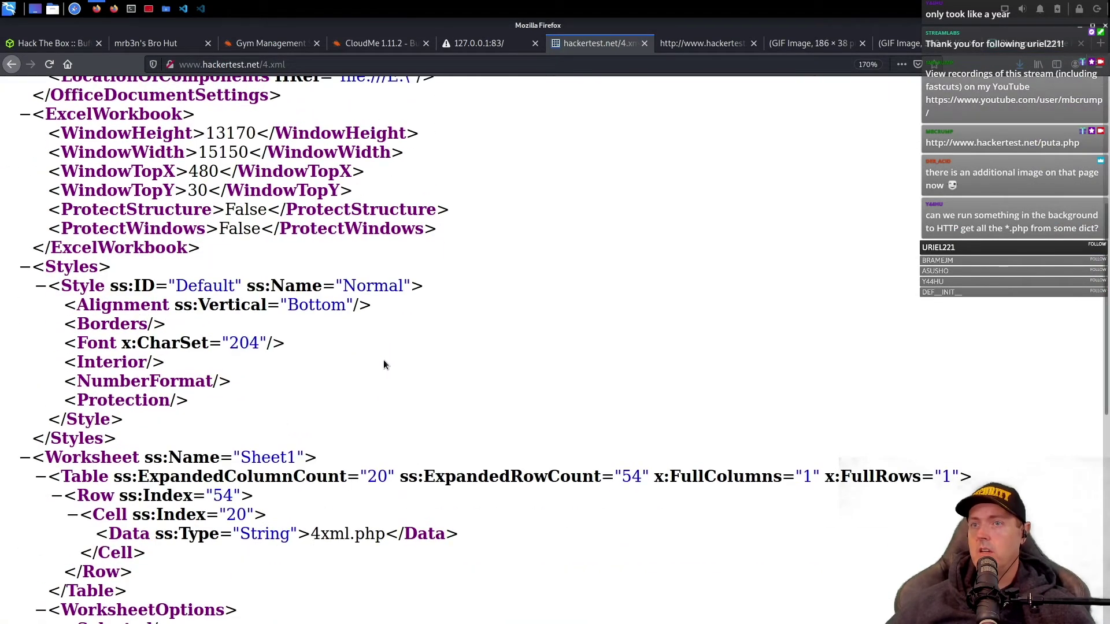
scroll(384, 364, up, 5)
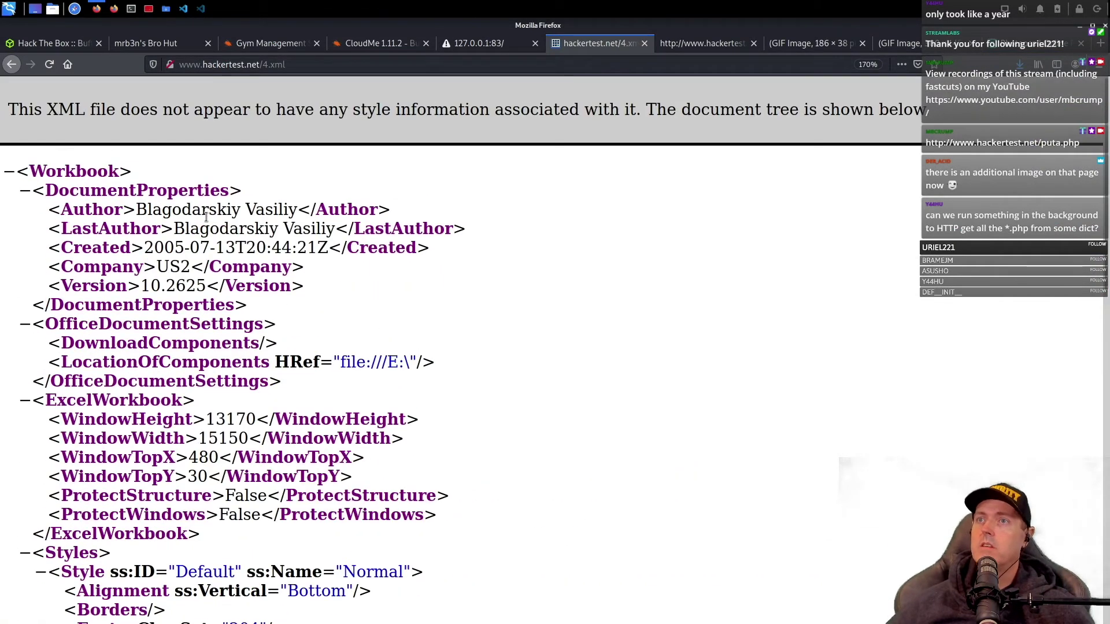
drag(197, 205, 466, 254)
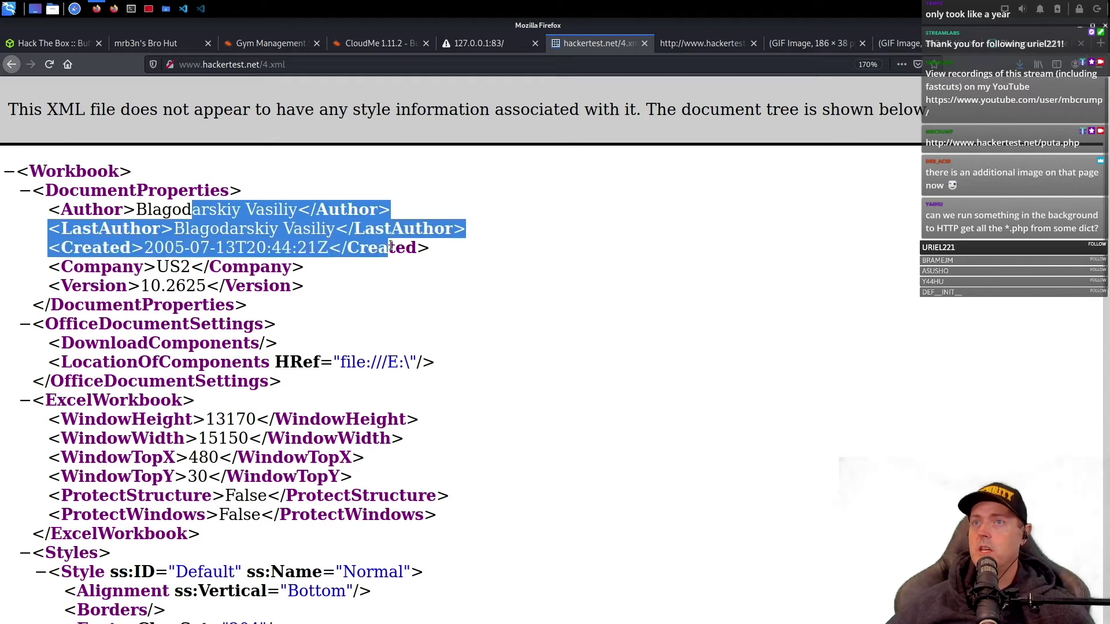
scroll(466, 333, down, 2)
scroll(466, 338, down, 2)
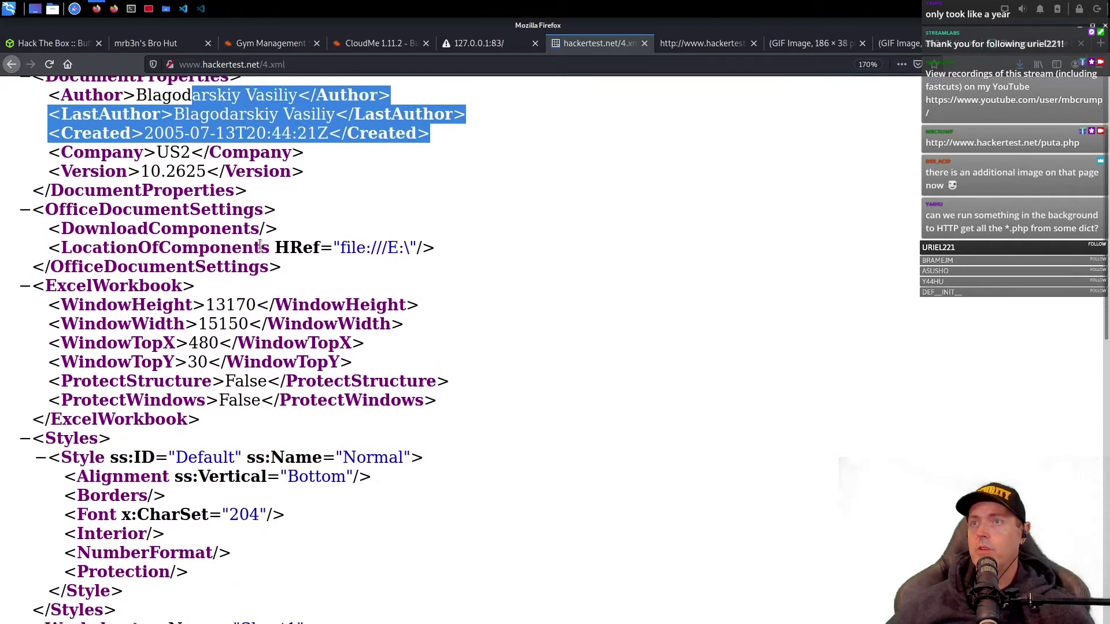
scroll(185, 247, down, 1)
scroll(184, 247, down, 1)
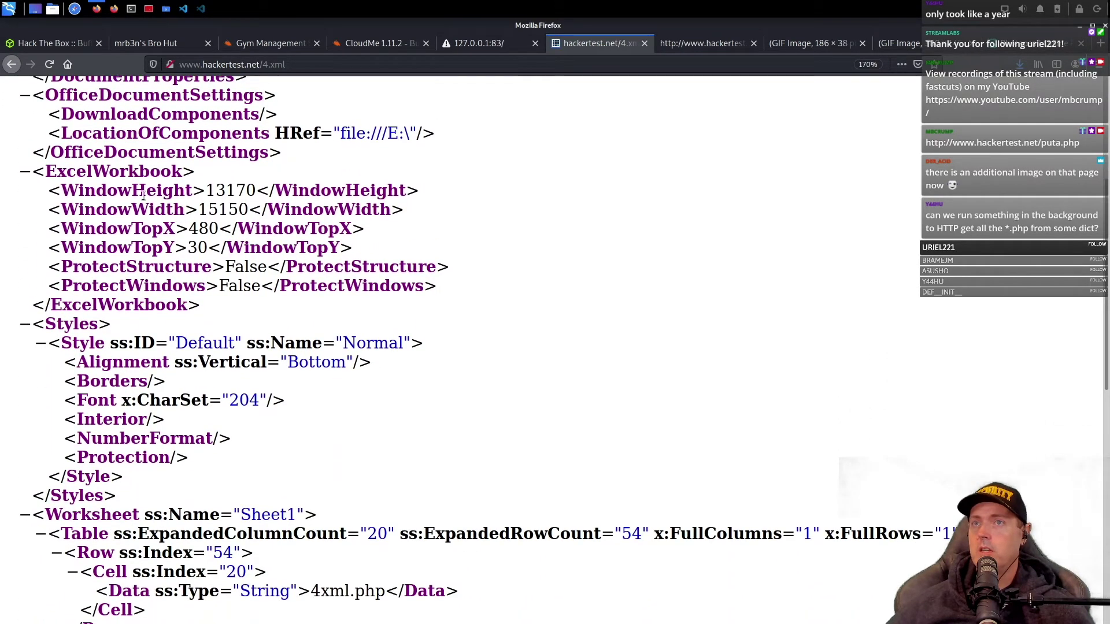
scroll(98, 194, down, 1)
scroll(325, 148, down, 2)
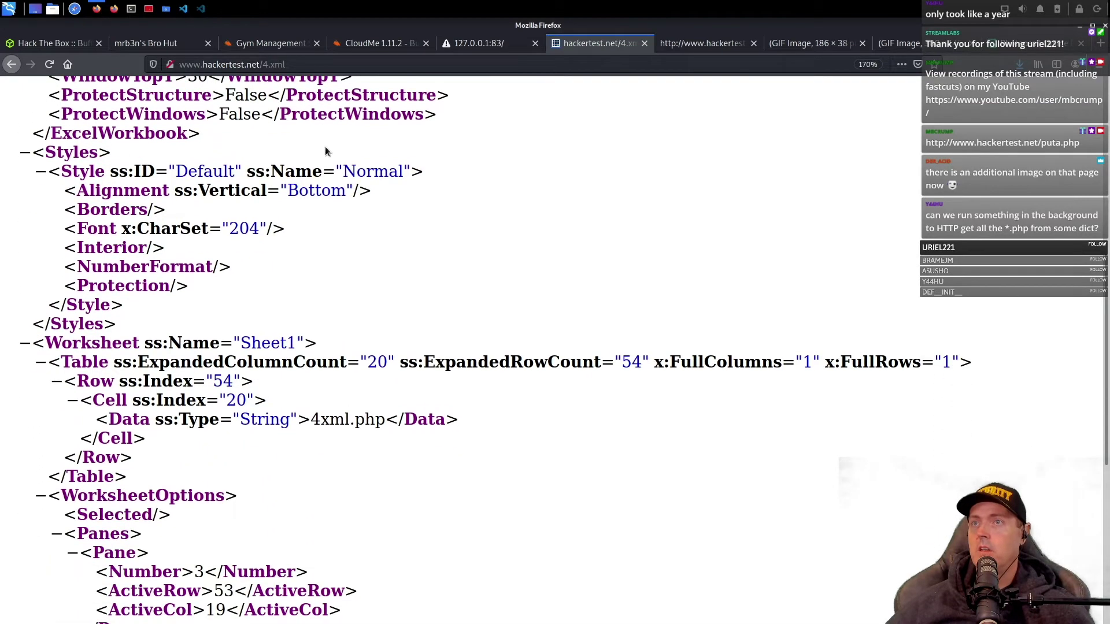
scroll(234, 265, down, 4)
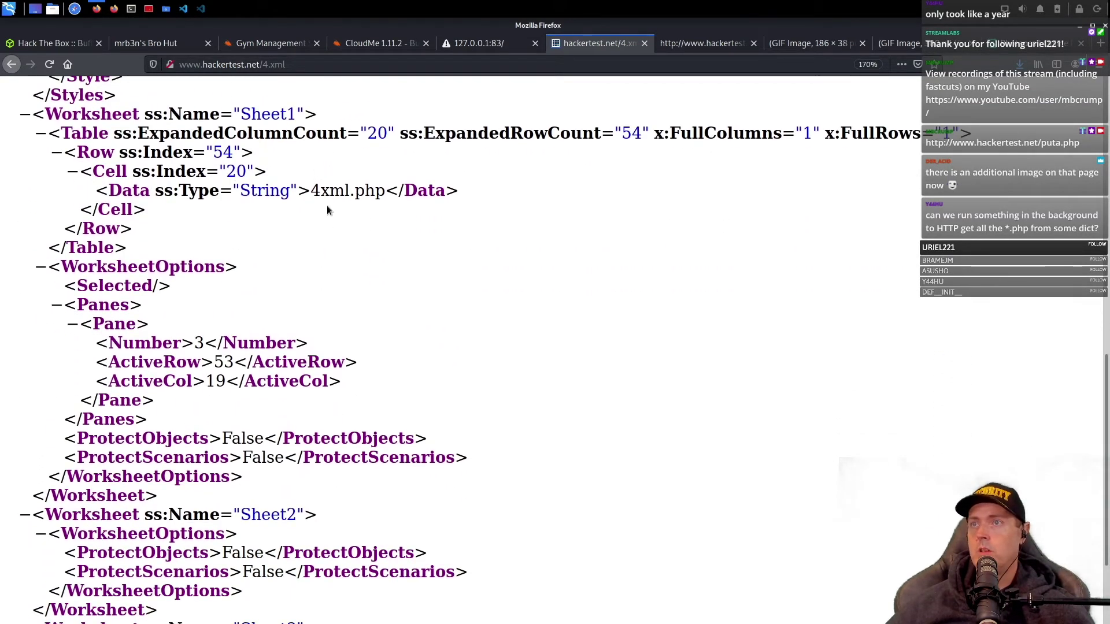
Select 4xml.php in the cell data and load hackertest.net/4xml.php
drag(312, 189, 382, 194)
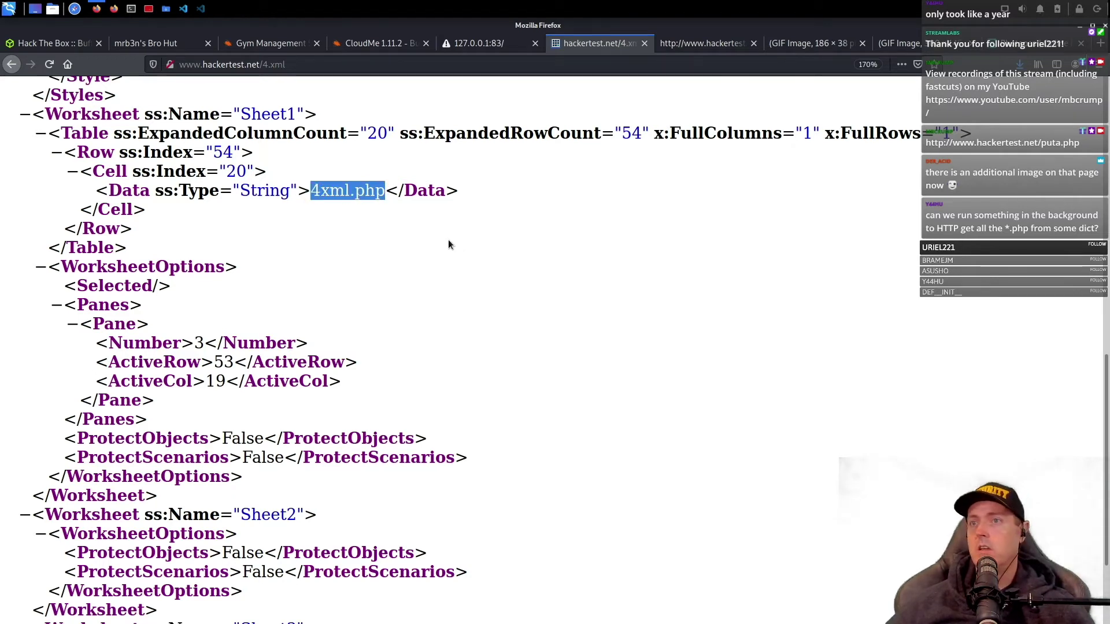
scroll(448, 239, down, 3)
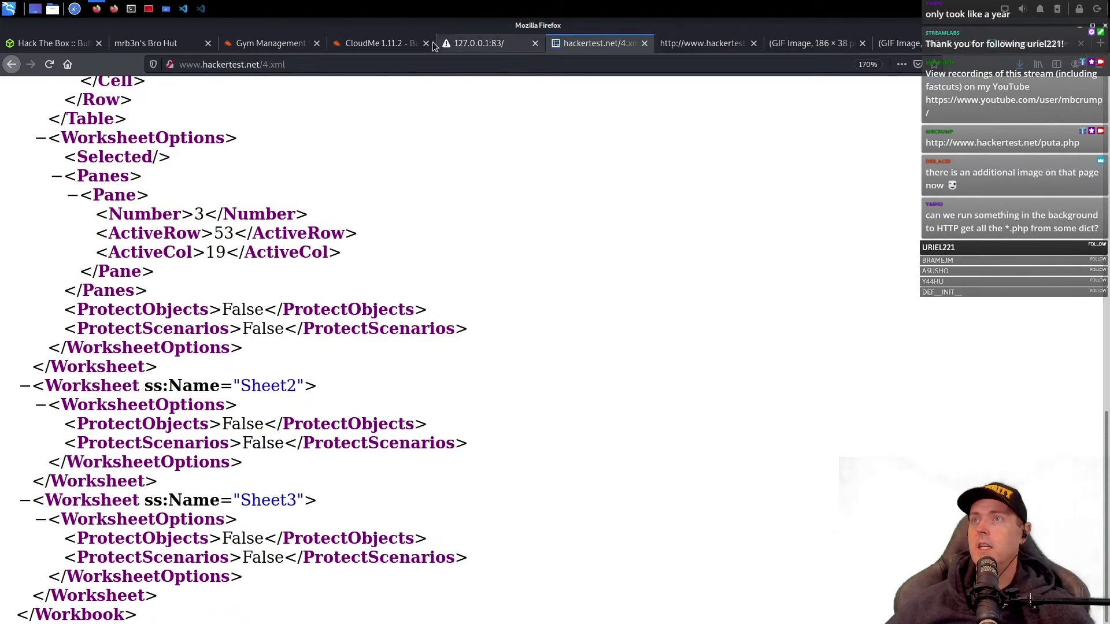
click(484, 45)
text(.php)
key(Return)
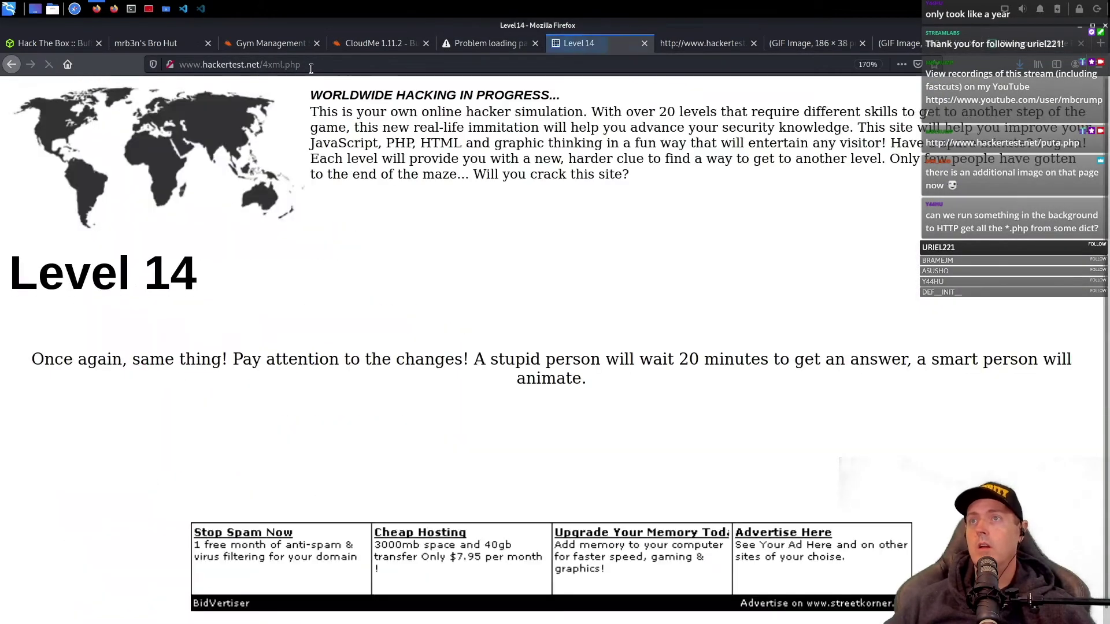
scroll(268, 563, down, 1)
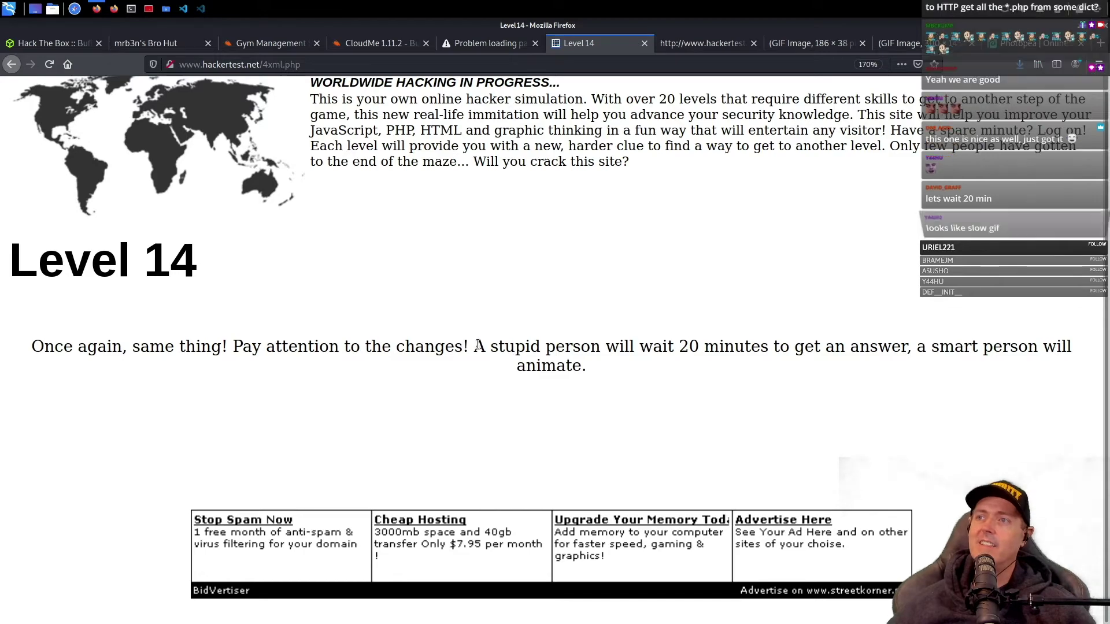
drag(479, 345, 926, 340)
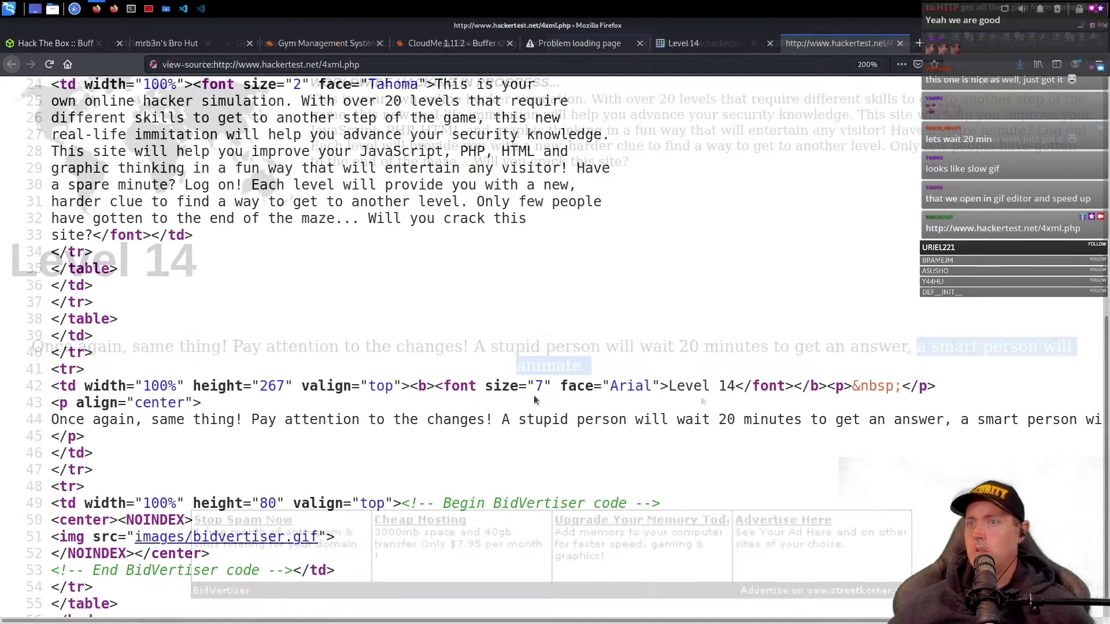
Open images/bidvertiser.gif from the Level 14 source in its own tab and start saving it
scroll(468, 417, down, 2)
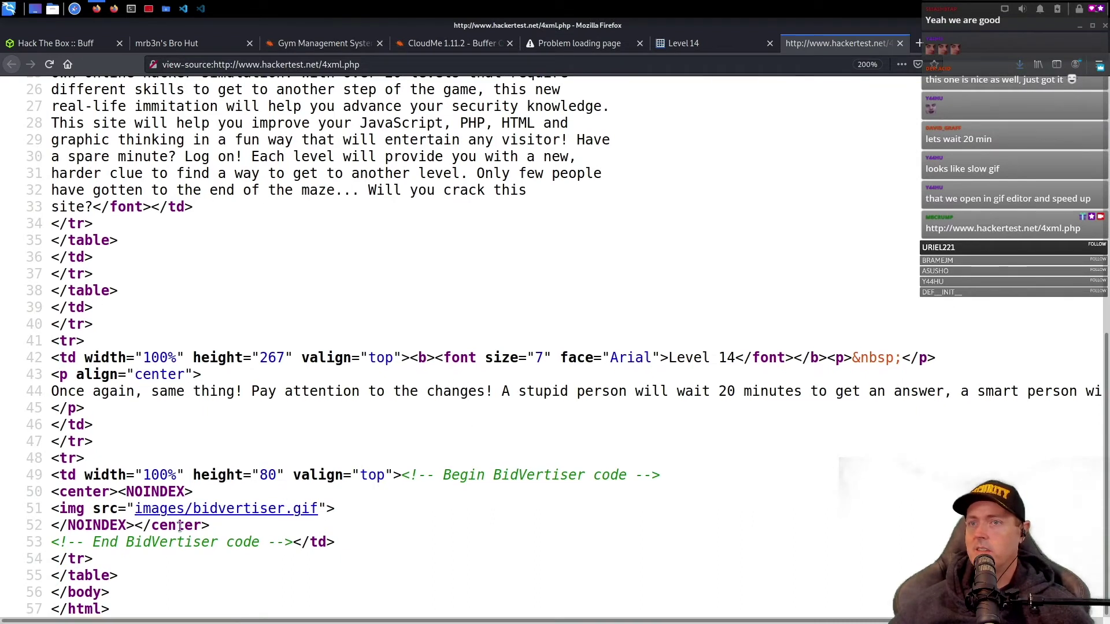
middle_click(240, 516)
click(948, 44)
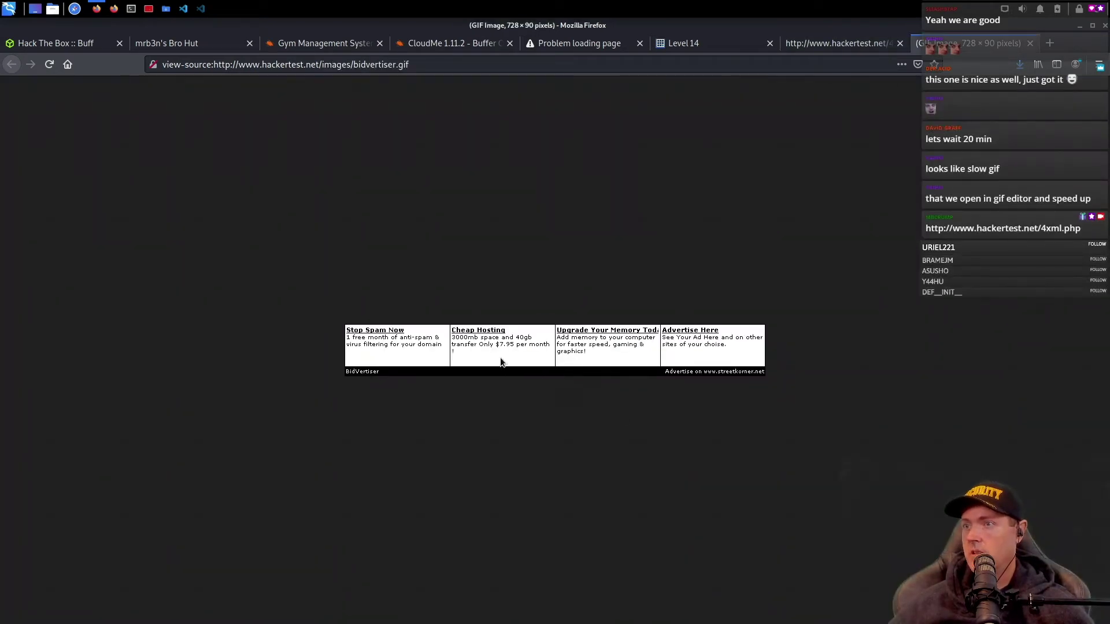
click(856, 35)
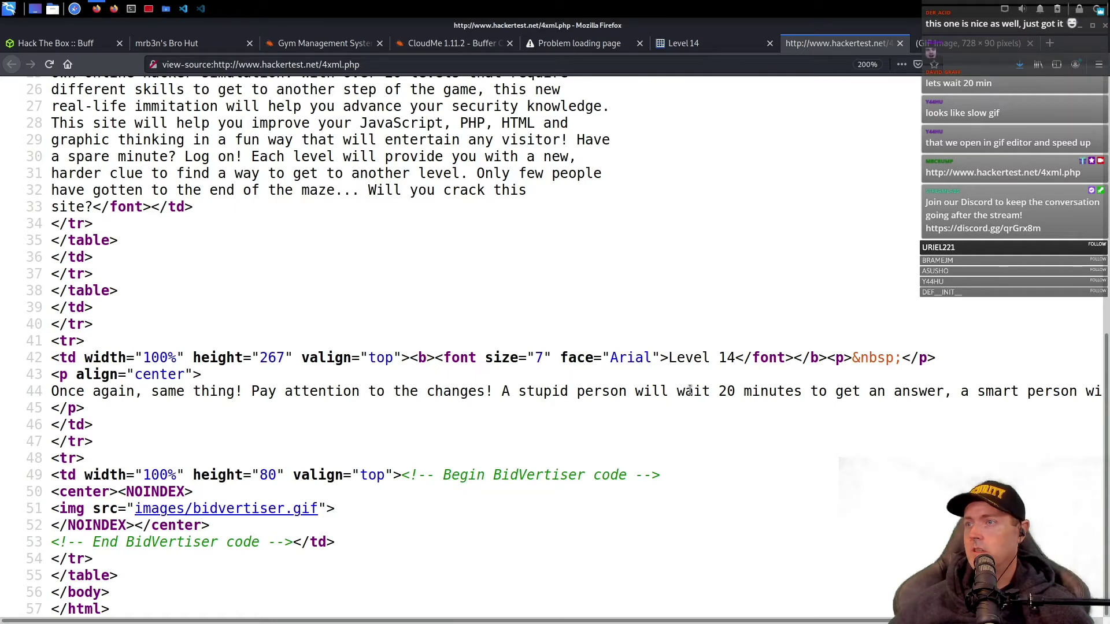
click(971, 43)
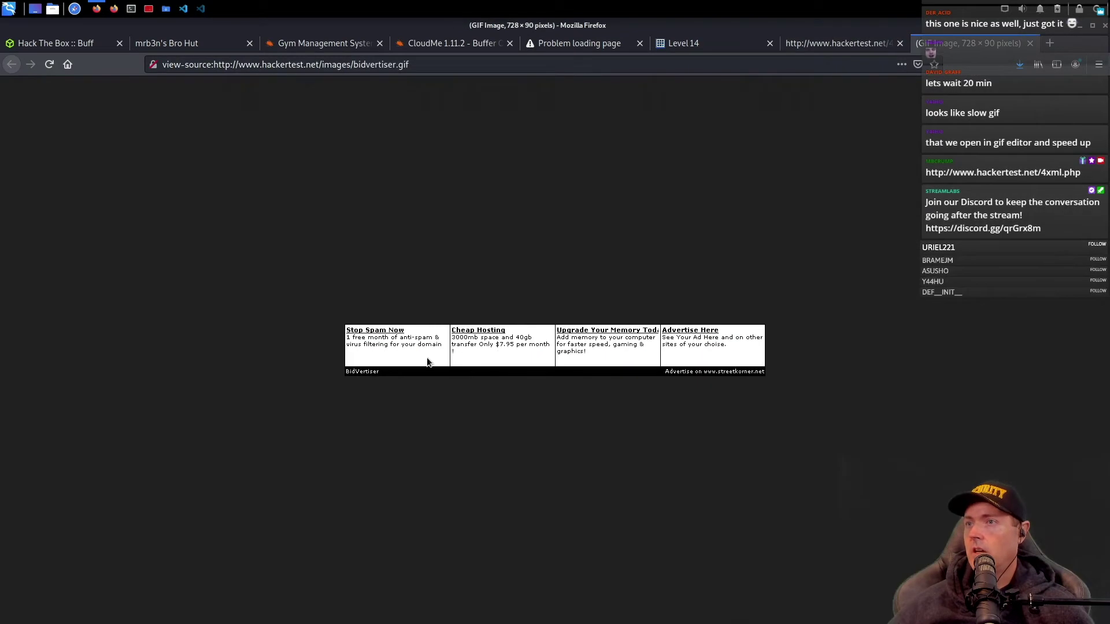
right_click(428, 361)
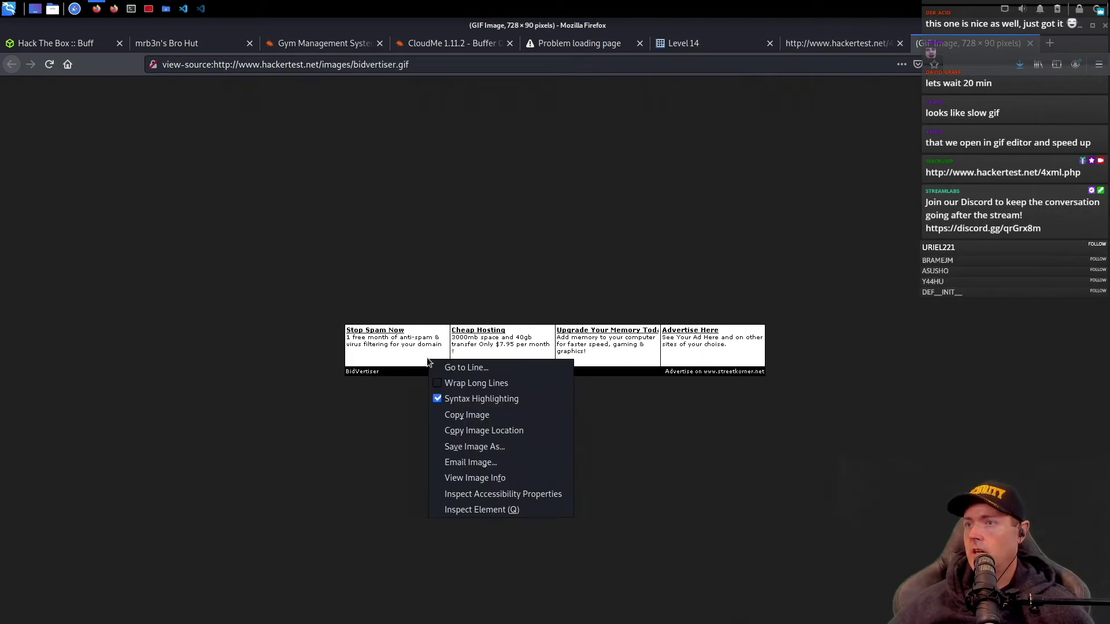
click(470, 446)
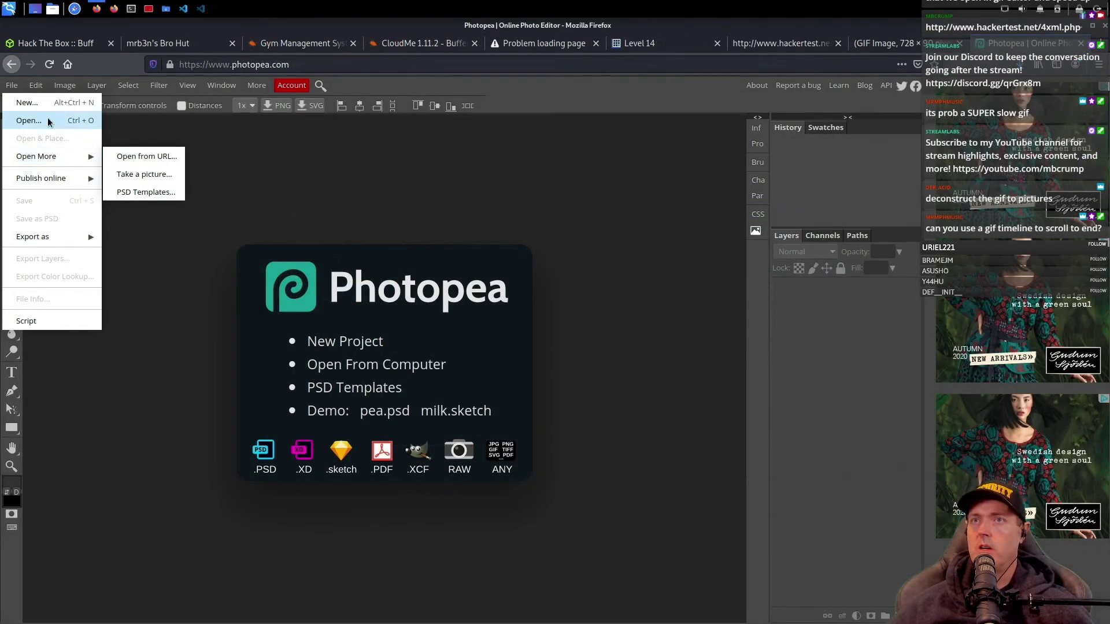
Load bid.gif in Photopea, hiding _a_frm3 and showing _a_frm4 and _a_frm5 to reveal 'TOTALLY!!! php'
click(32, 121)
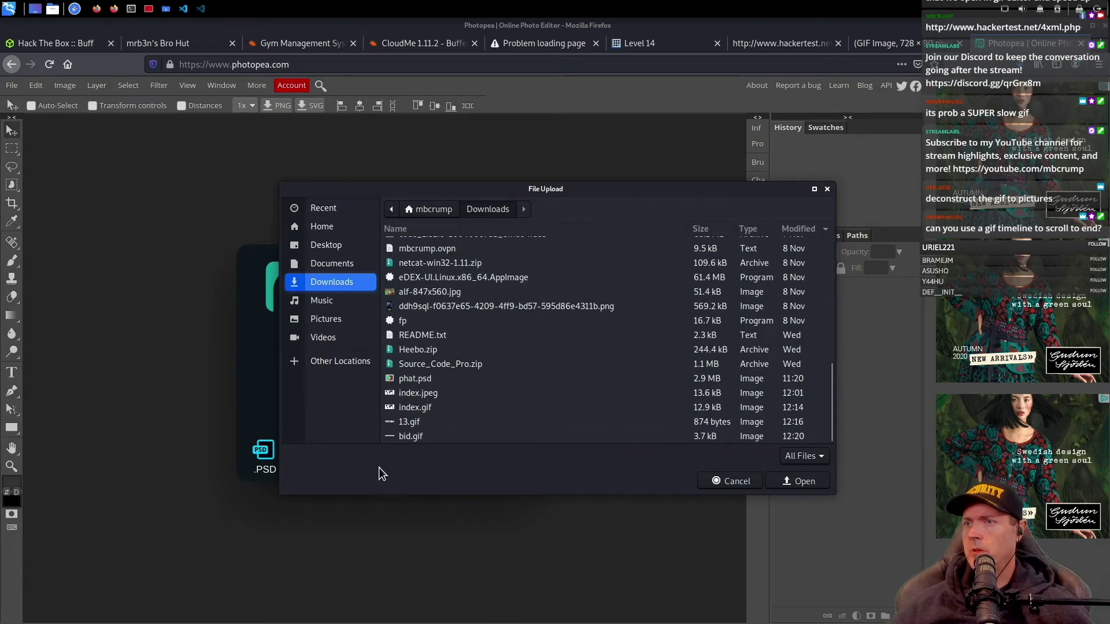
double_click(409, 434)
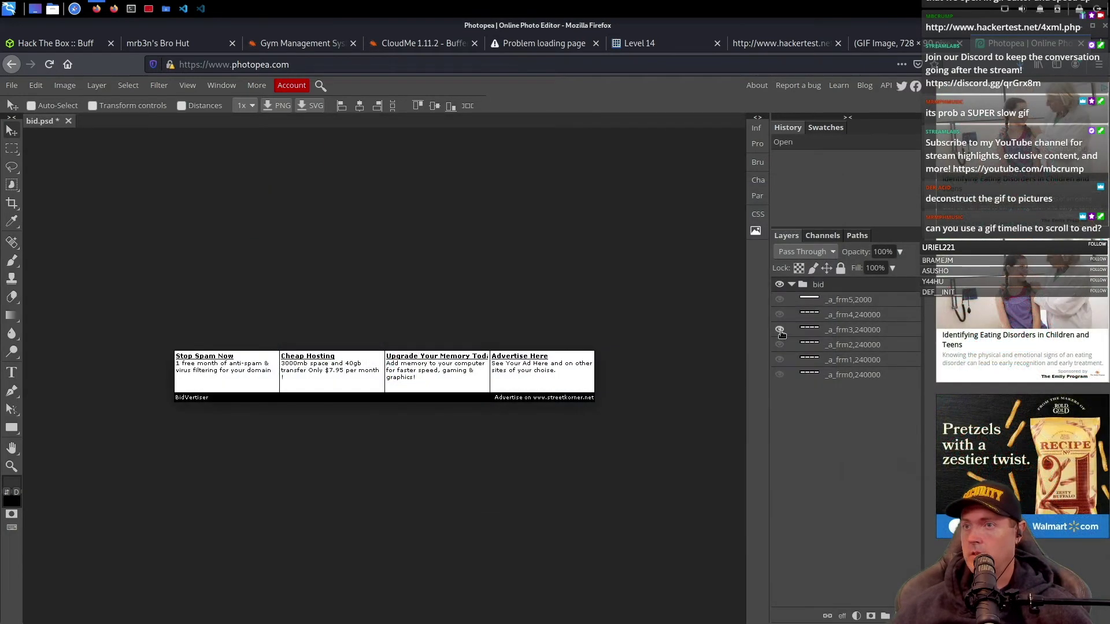
click(780, 331)
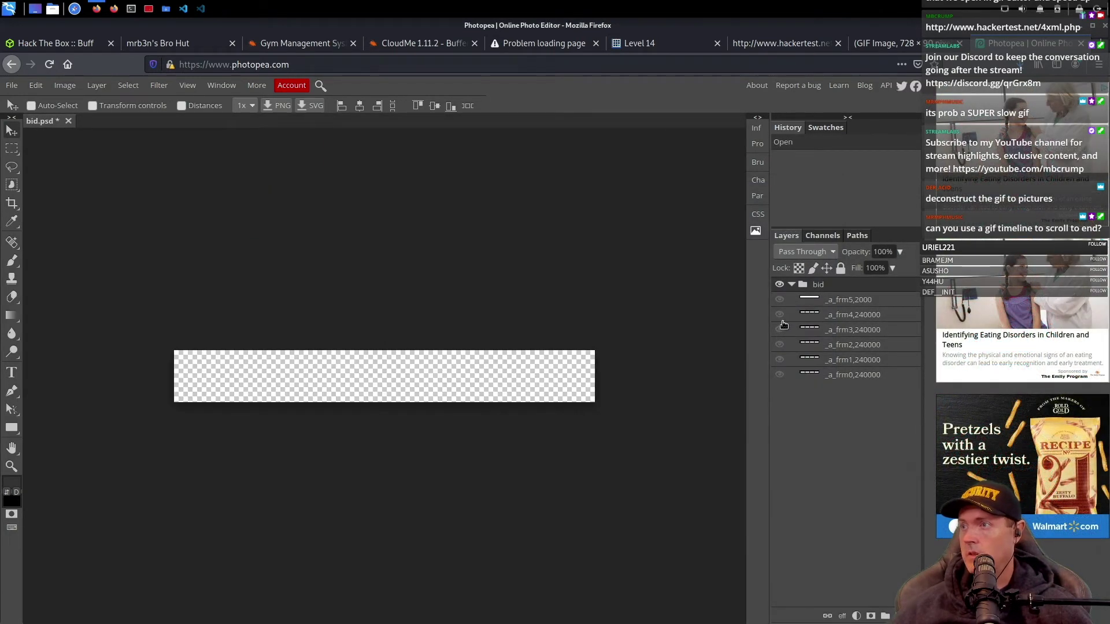
click(780, 314)
click(780, 300)
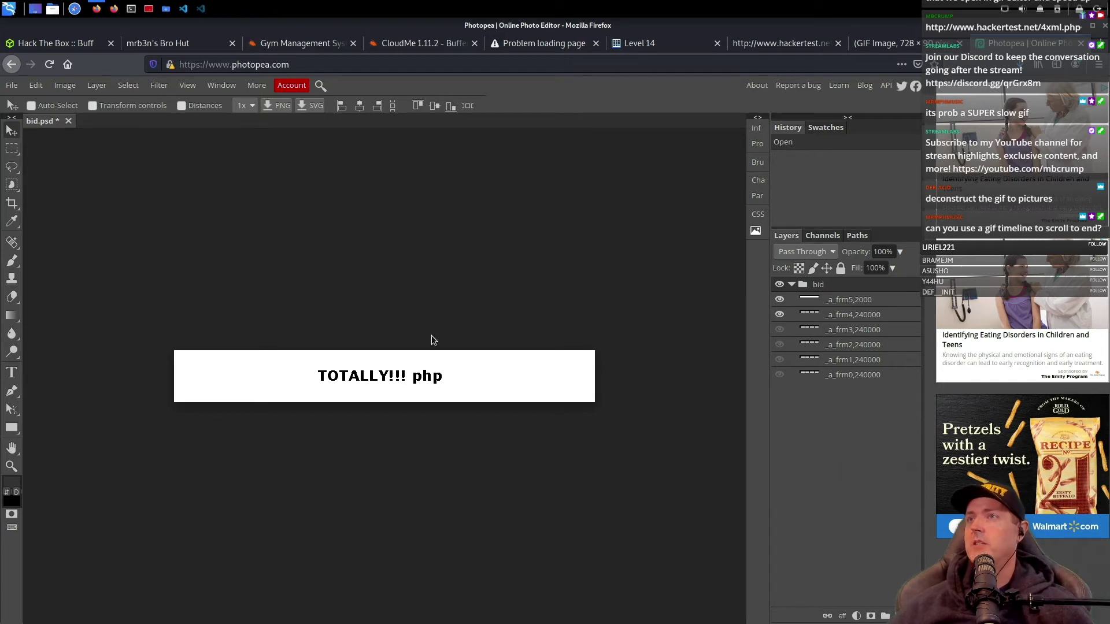
Replace 4xml with 'totally' in the address to unlock Level 15 at totally.php
click(647, 44)
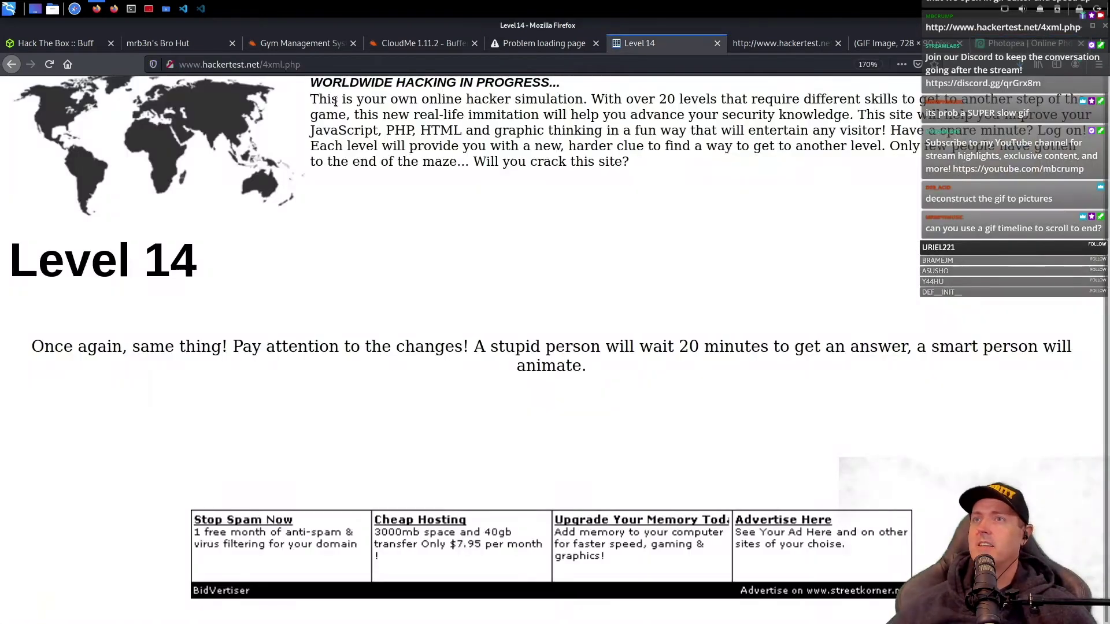
double_click(272, 64)
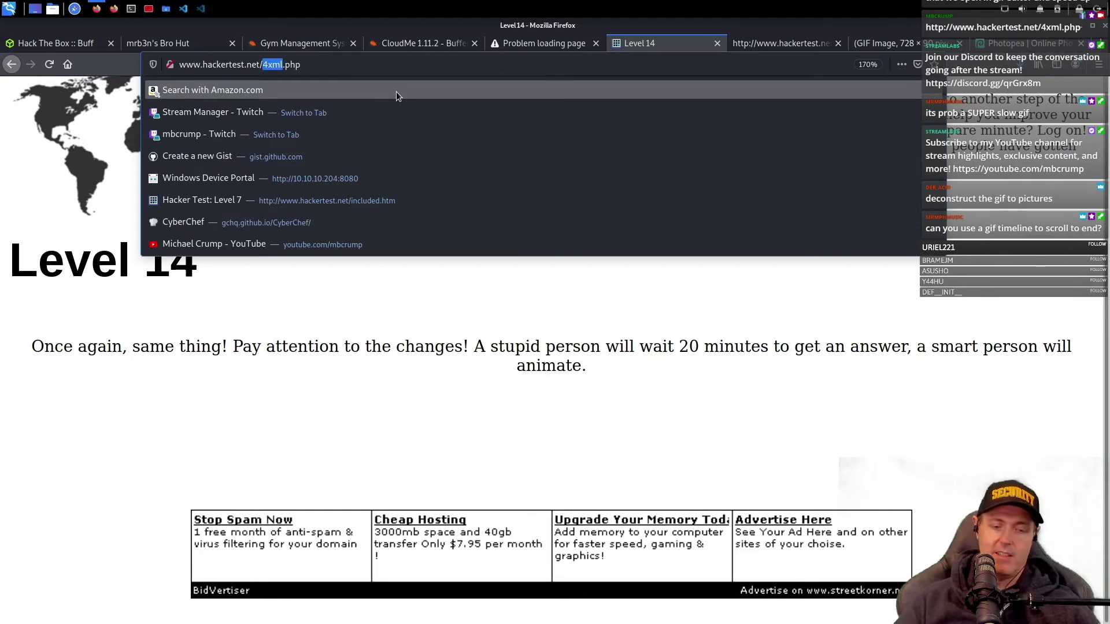
text(totally)
key(Return)
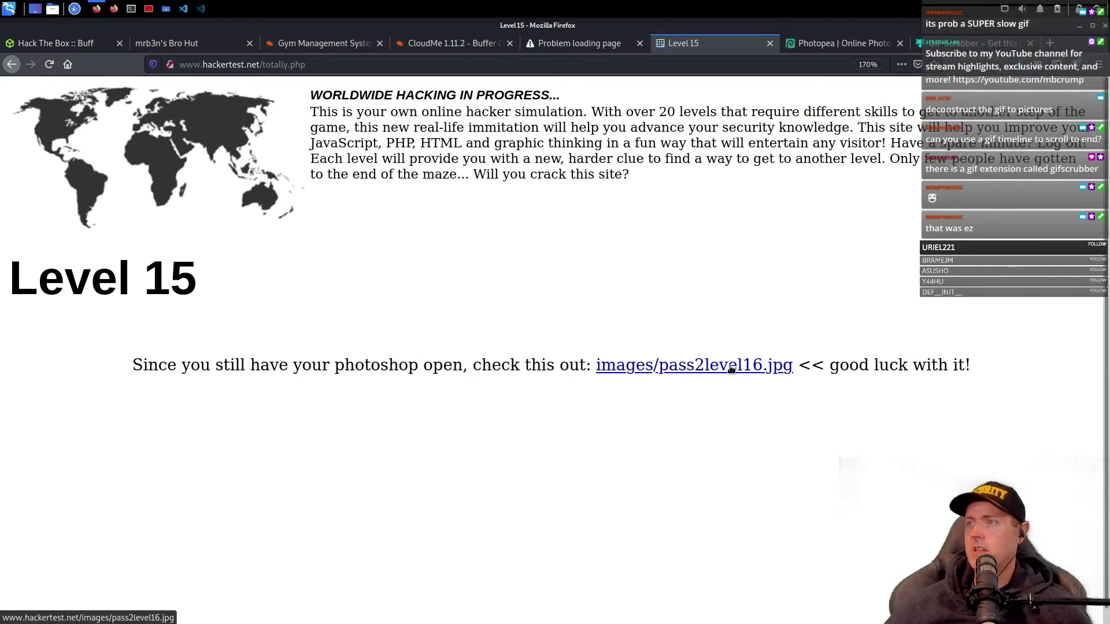
Open the pass2level16.jpg link in a new tab, then bring up the link's save options
middle_click(714, 371)
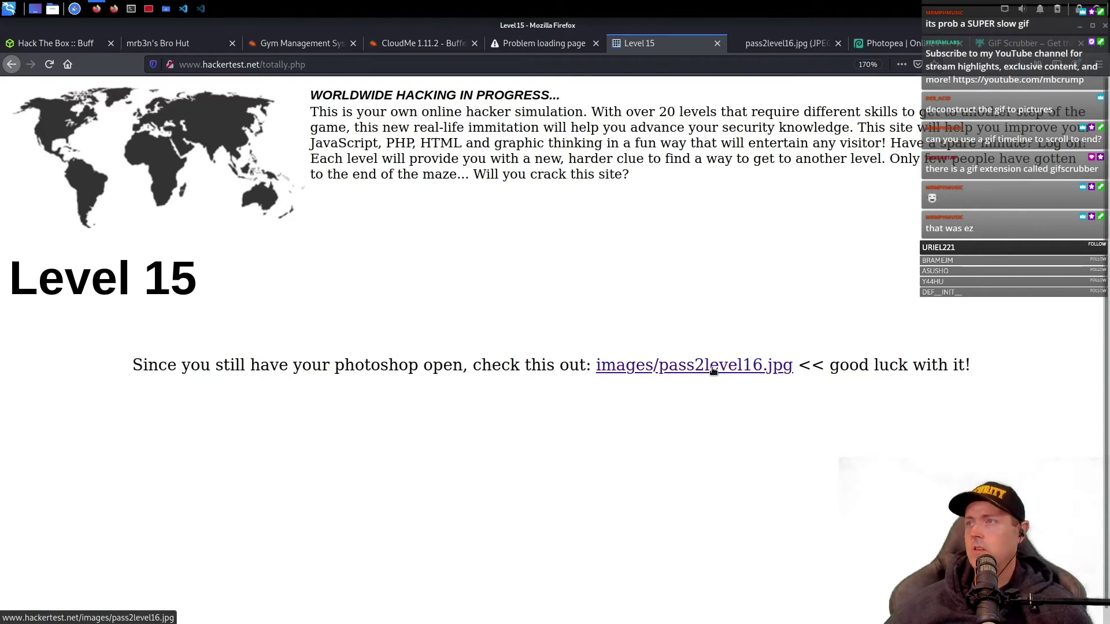
click(758, 41)
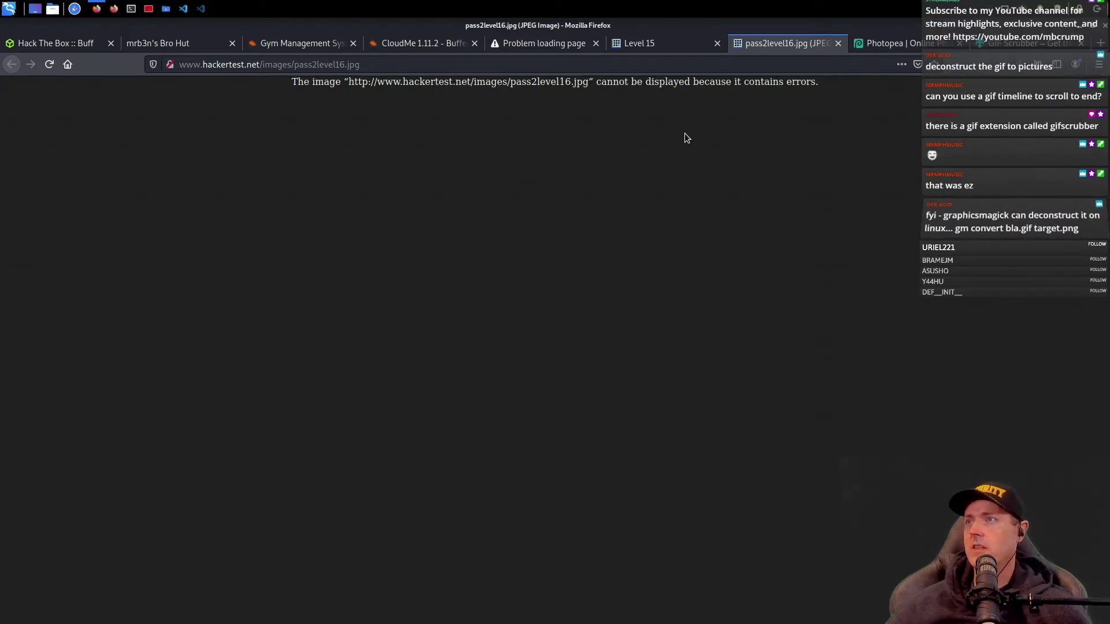
click(642, 43)
right_click(689, 370)
Save pass2level16.jpg and run file on it, highlighting the 8292×8292 density
click(716, 440)
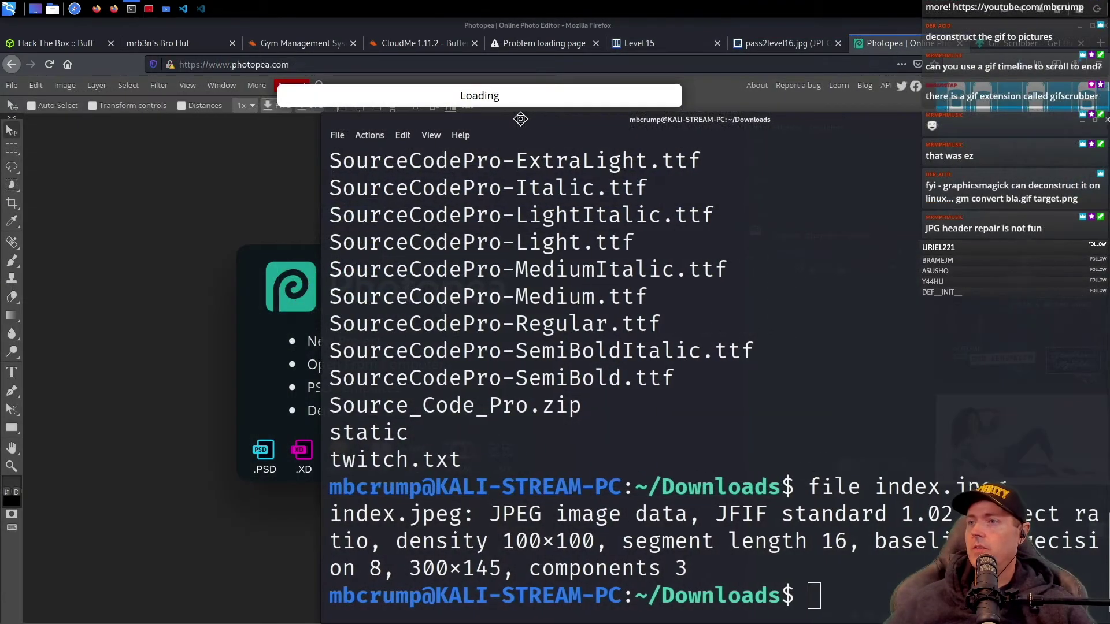
text(fil)
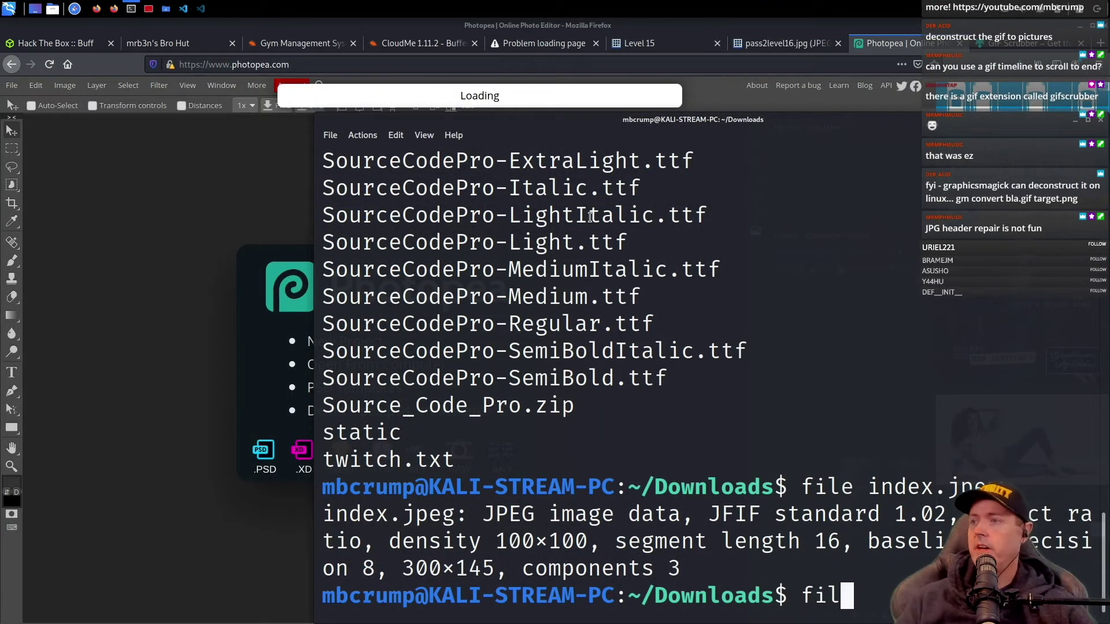
text(e pa)
key(Tab)
key(Return)
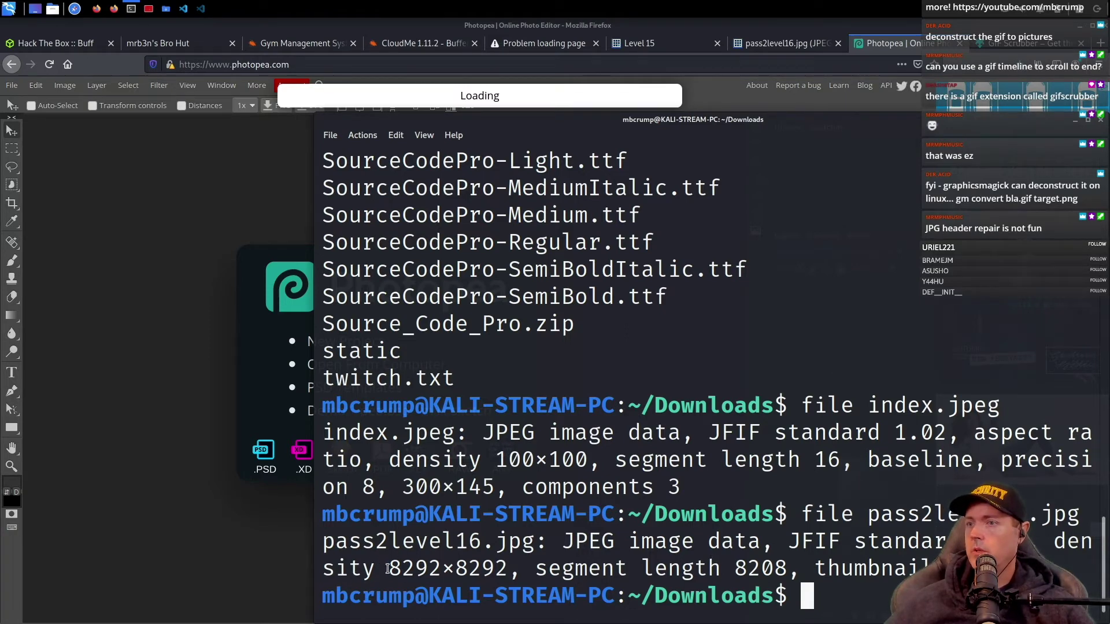
drag(387, 568, 483, 568)
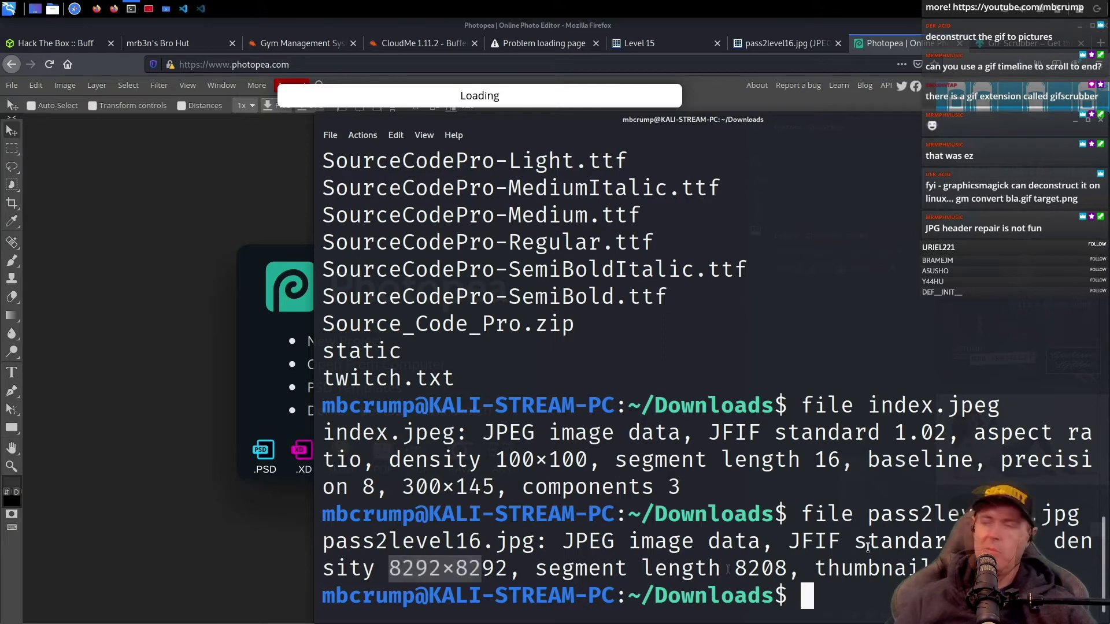
Run strings on pass2level16.jpg, revealing 'Level 16: unavailable'
text(strings pass2level16.jpg)
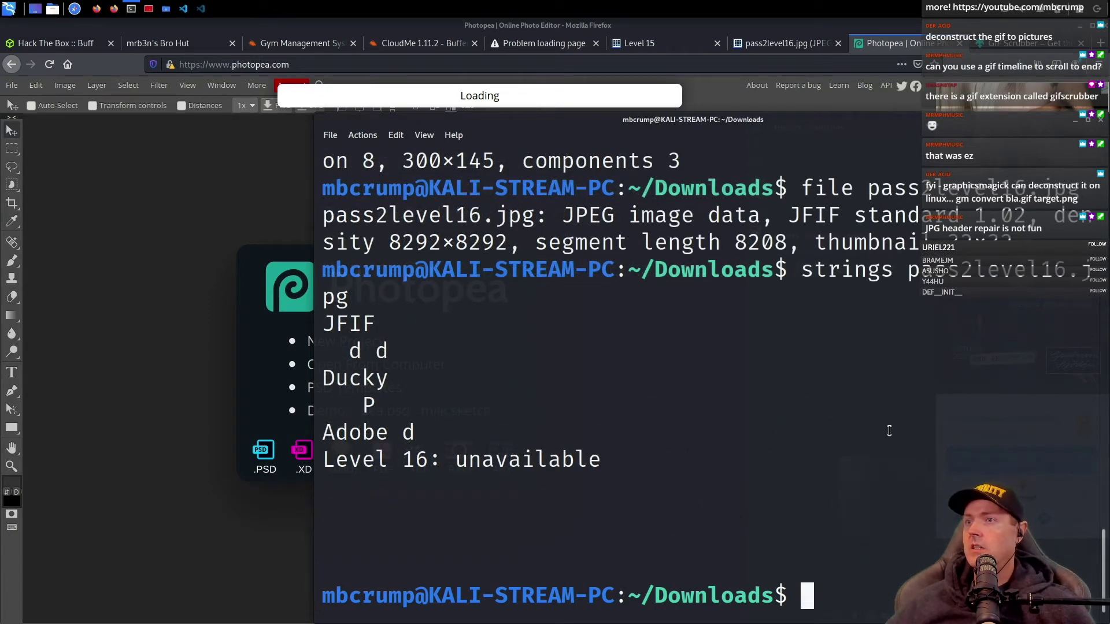
scroll(889, 430, up, 2)
scroll(886, 434, down, 2)
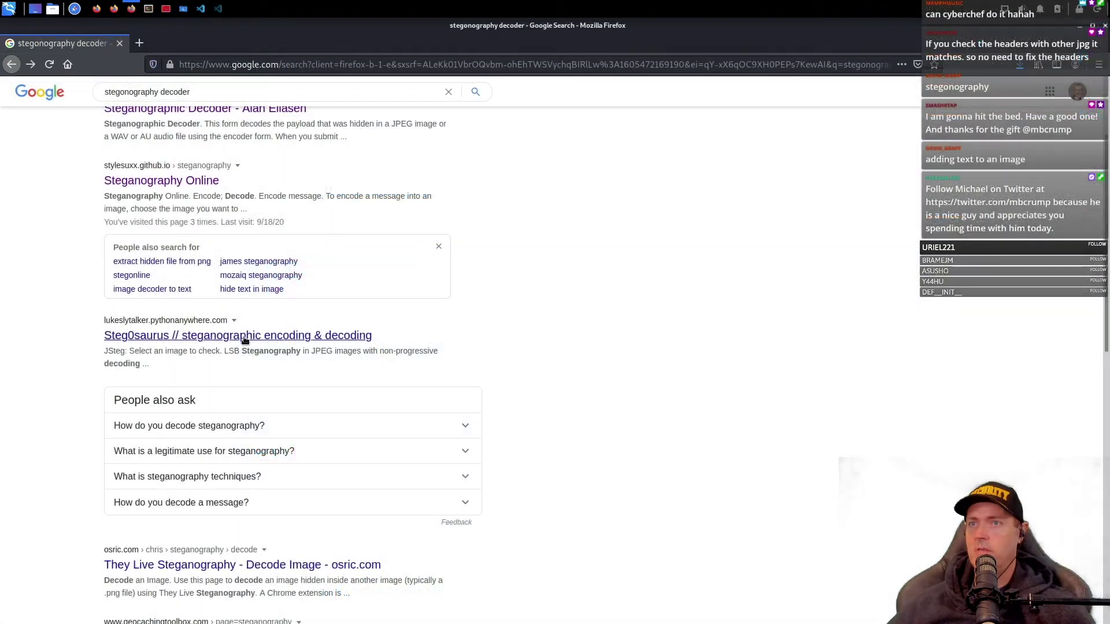
On Steg0saurus, choose pass2level16.jpg from Downloads for upload
click(243, 336)
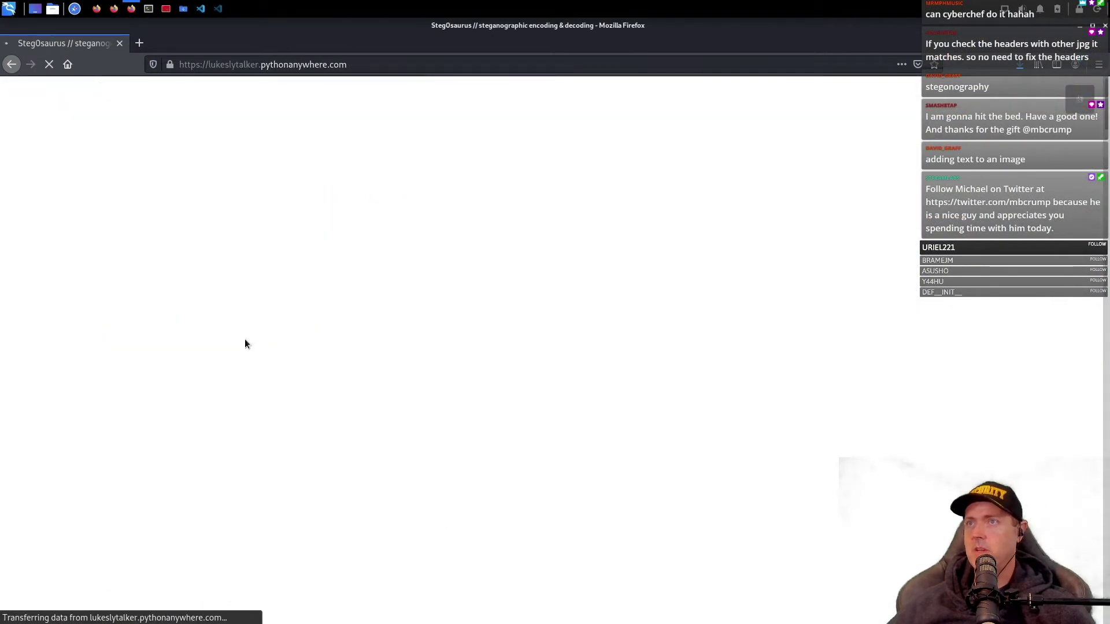
scroll(282, 353, down, 4)
scroll(277, 365, down, 3)
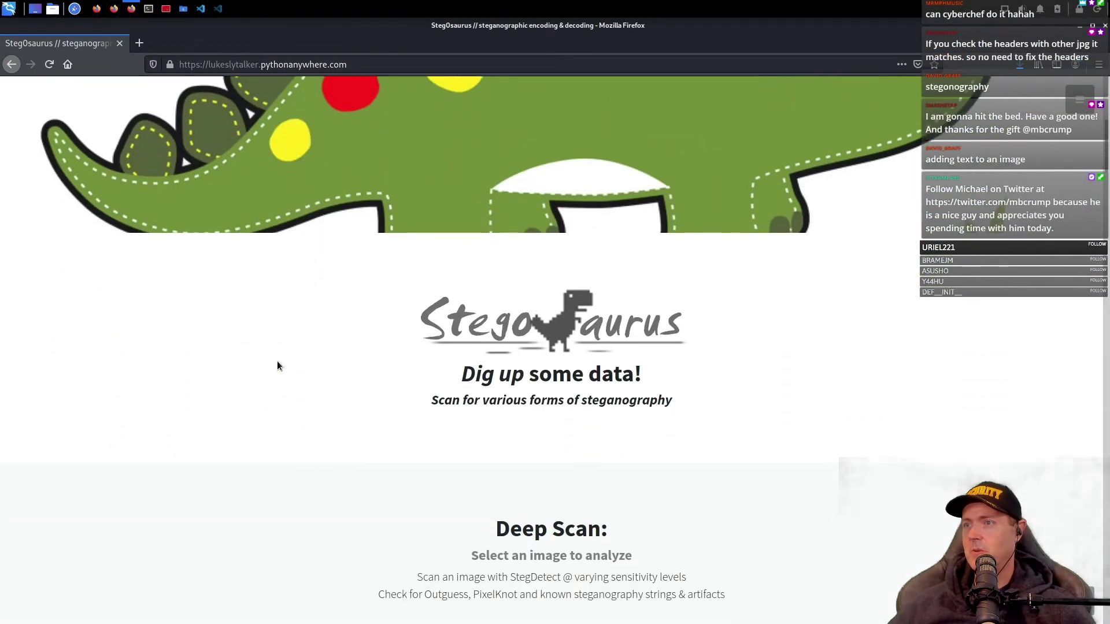
scroll(461, 317, down, 3)
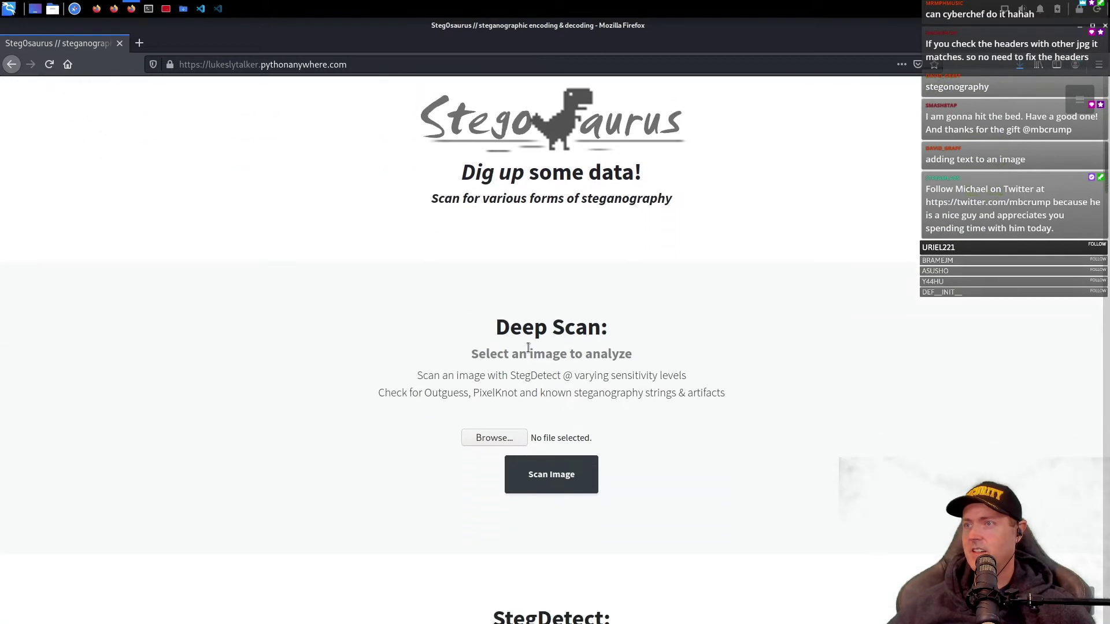
scroll(539, 362, down, 1)
click(491, 372)
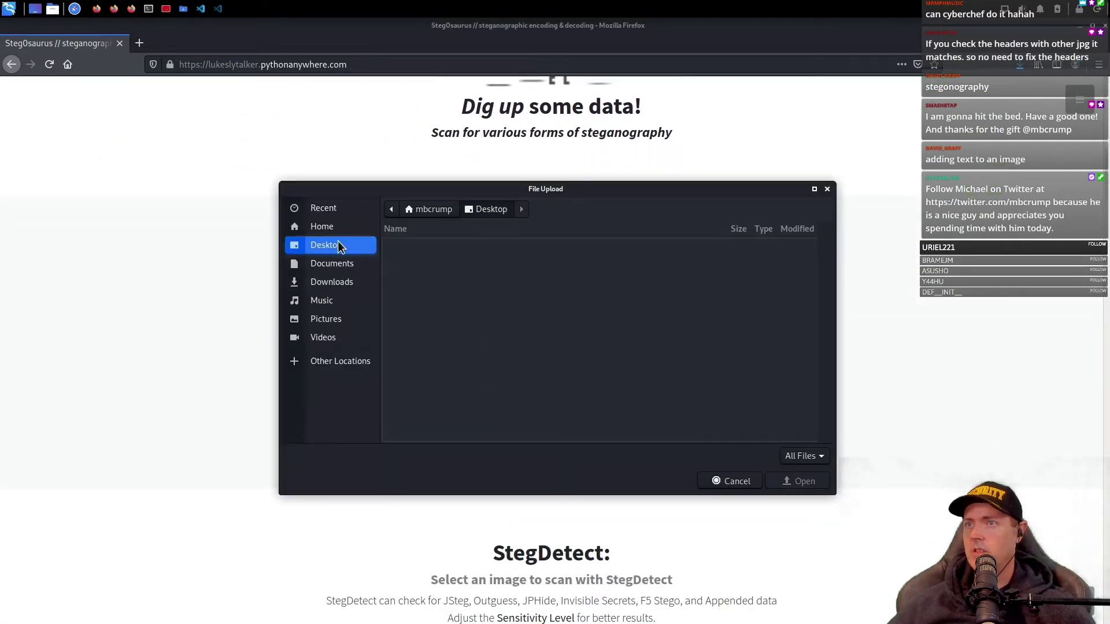
click(331, 281)
scroll(631, 384, down, 5)
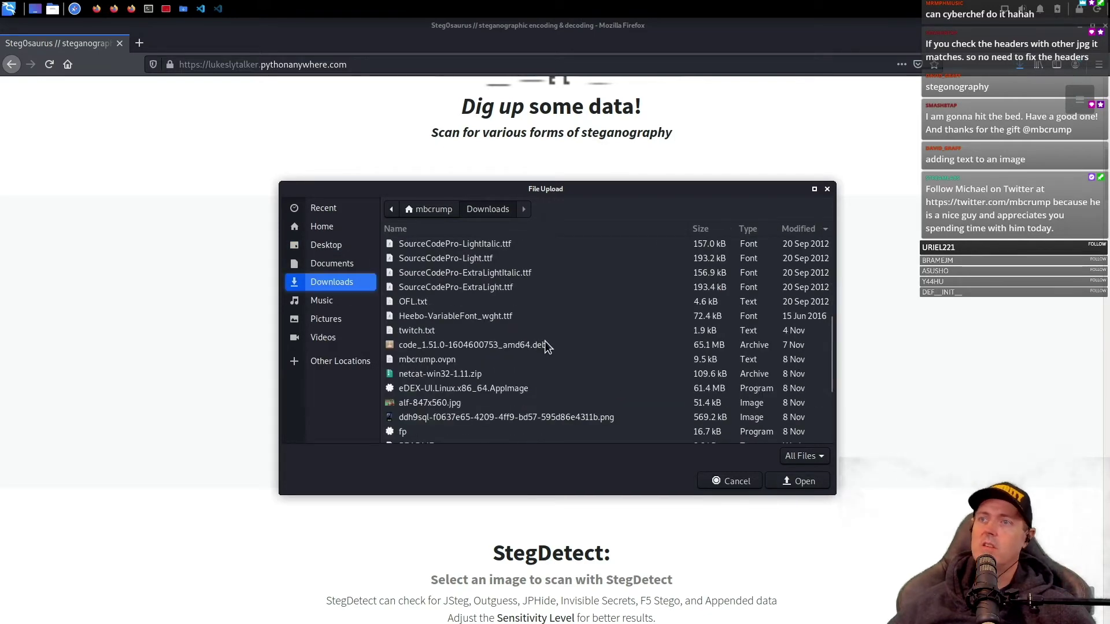
scroll(545, 341, down, 5)
double_click(442, 439)
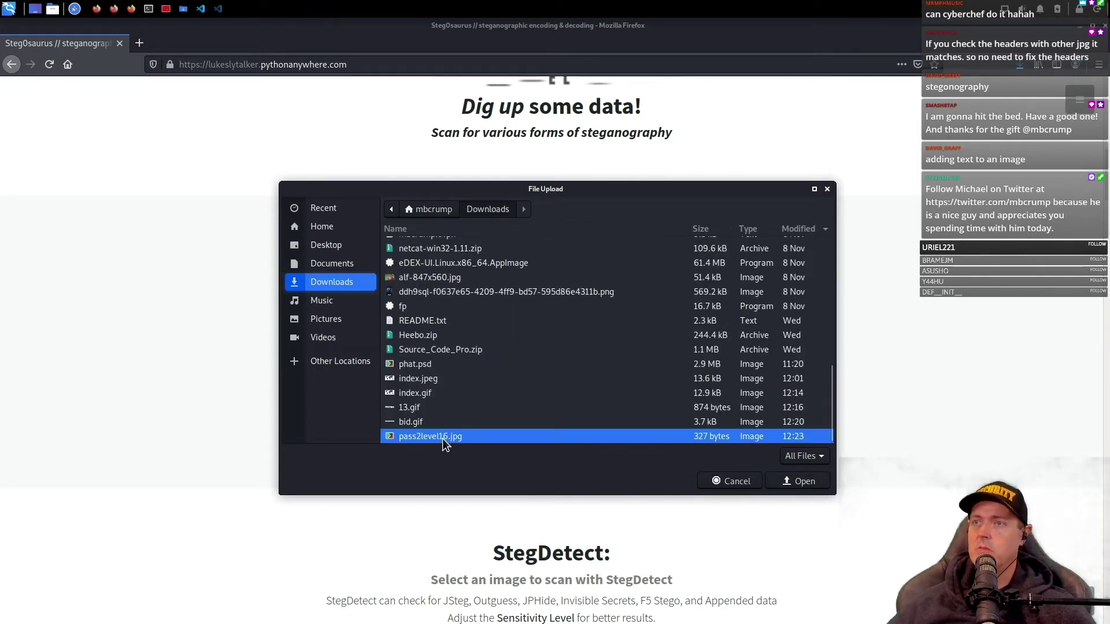
Deep-scan the image and review results: no appended files, no PixelKnot indication
click(552, 417)
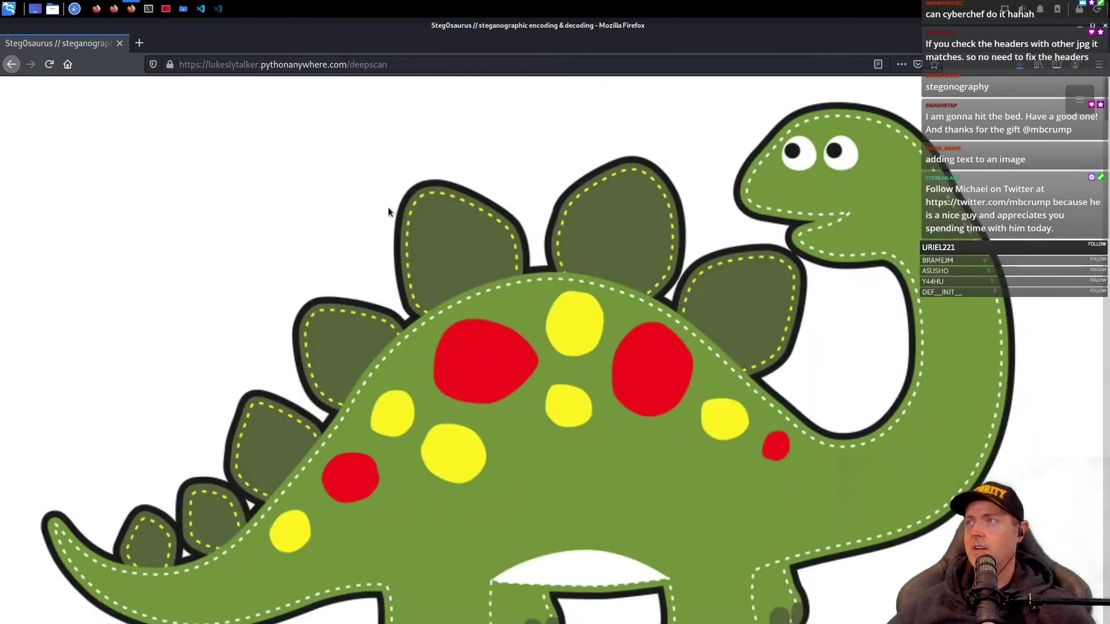
scroll(387, 217, down, 4)
scroll(374, 251, down, 3)
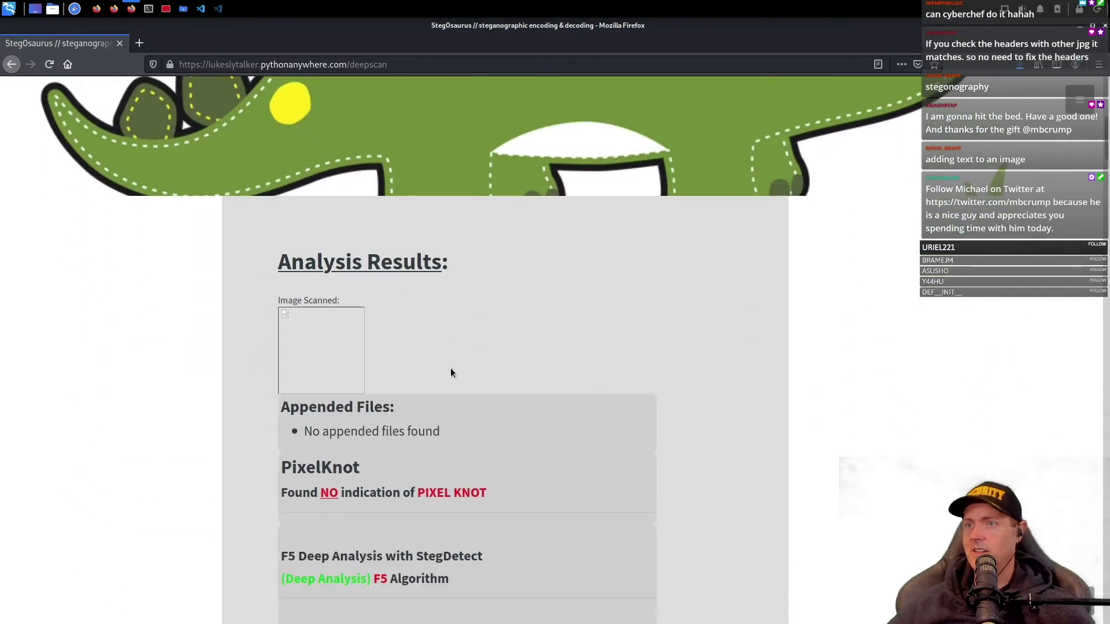
scroll(452, 373, down, 1)
scroll(448, 371, down, 2)
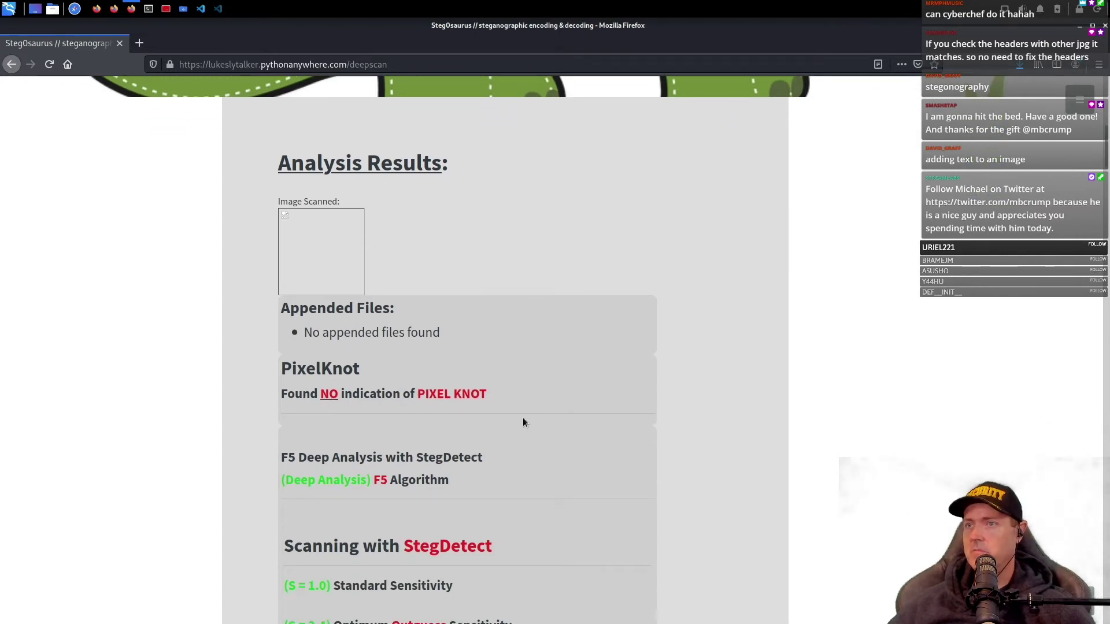
scroll(523, 422, down, 3)
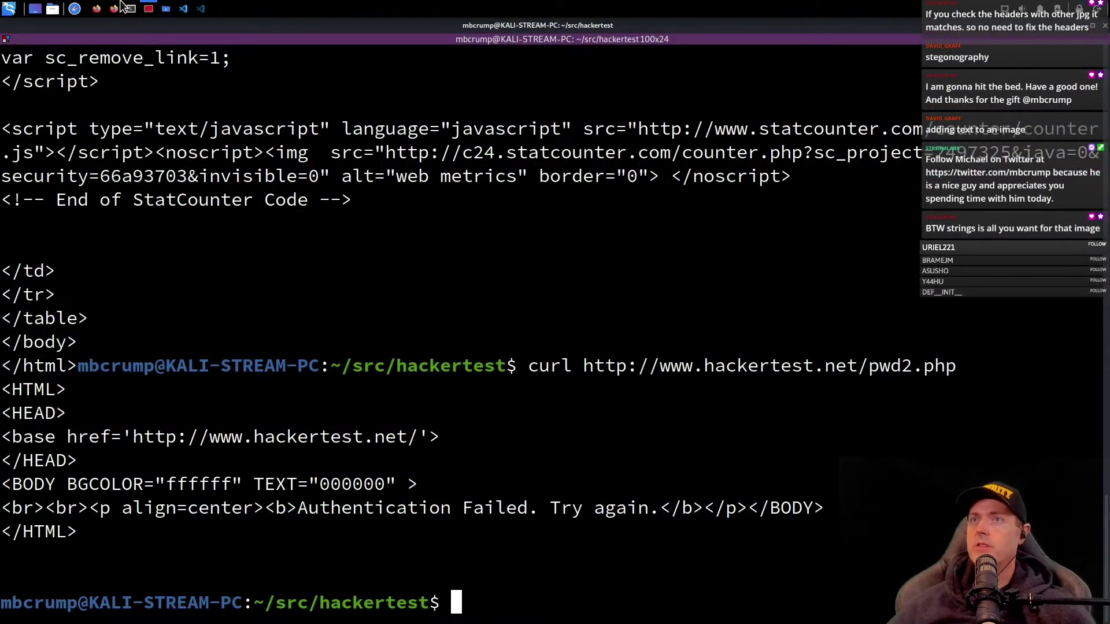
In a new terminal rerun strings on pass2level16.jpg, select 'Ducky', and return to Firefox
click(131, 8)
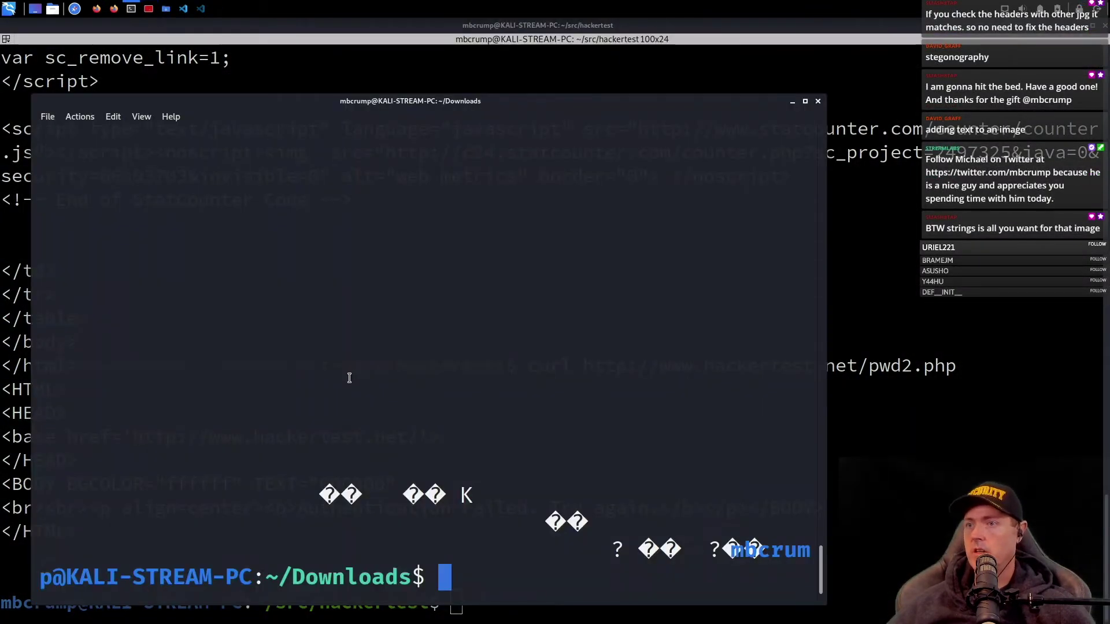
key(Up)
key(Up)
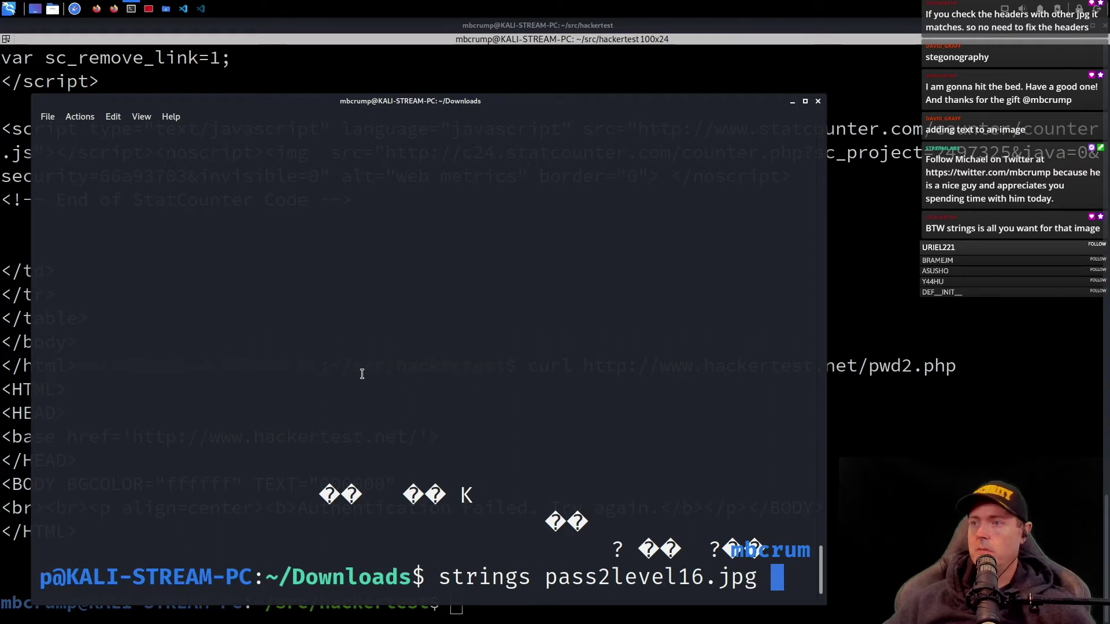
key(Return)
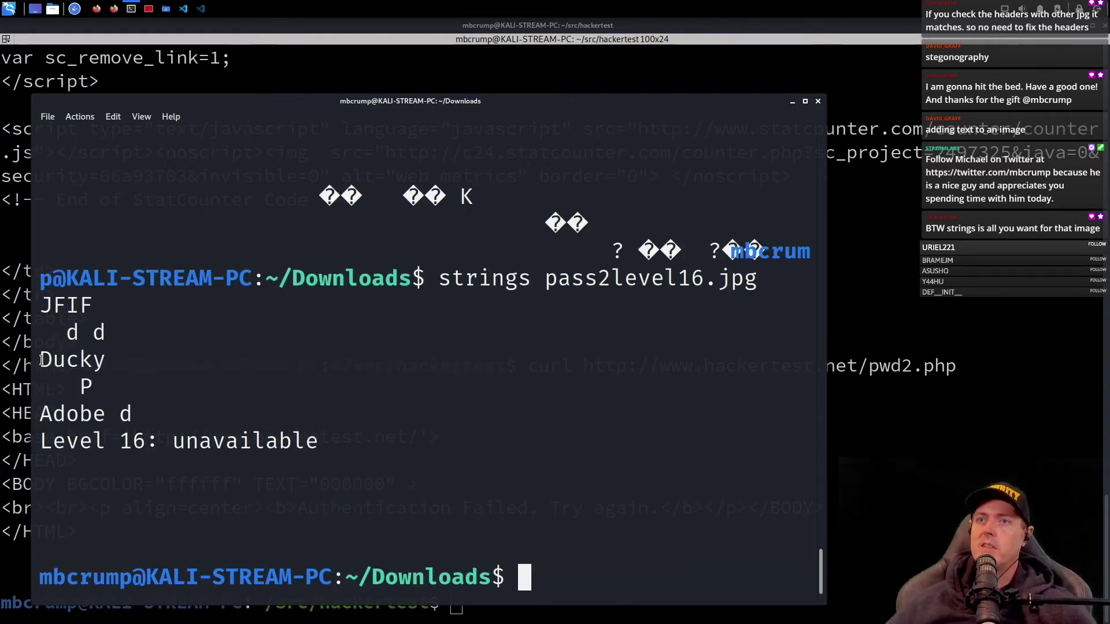
drag(40, 364, 98, 365)
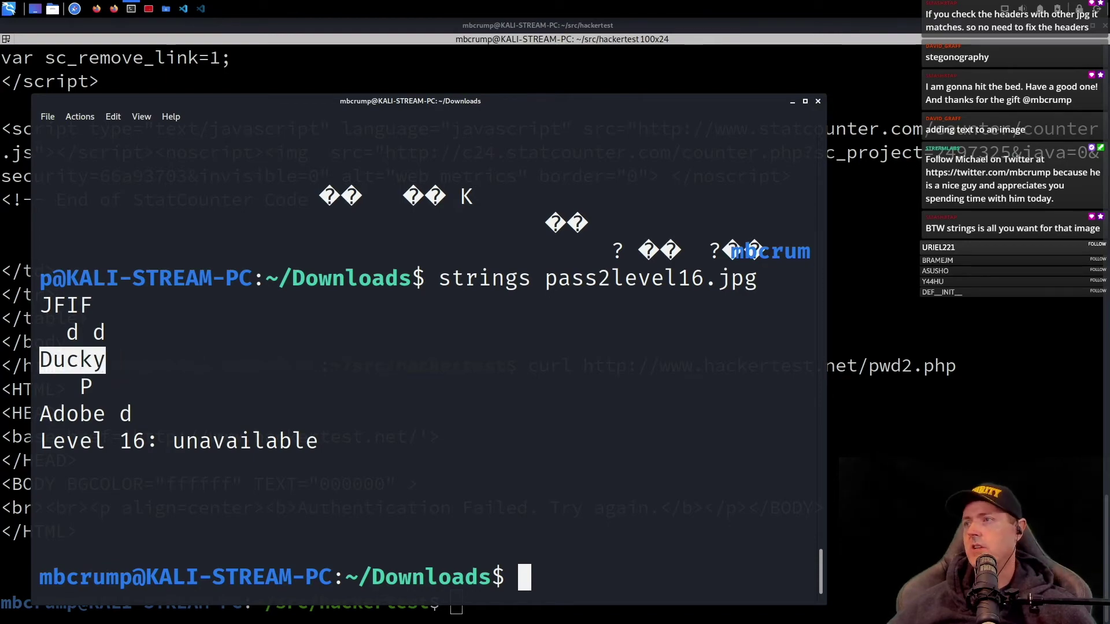
key(alt+Tab)
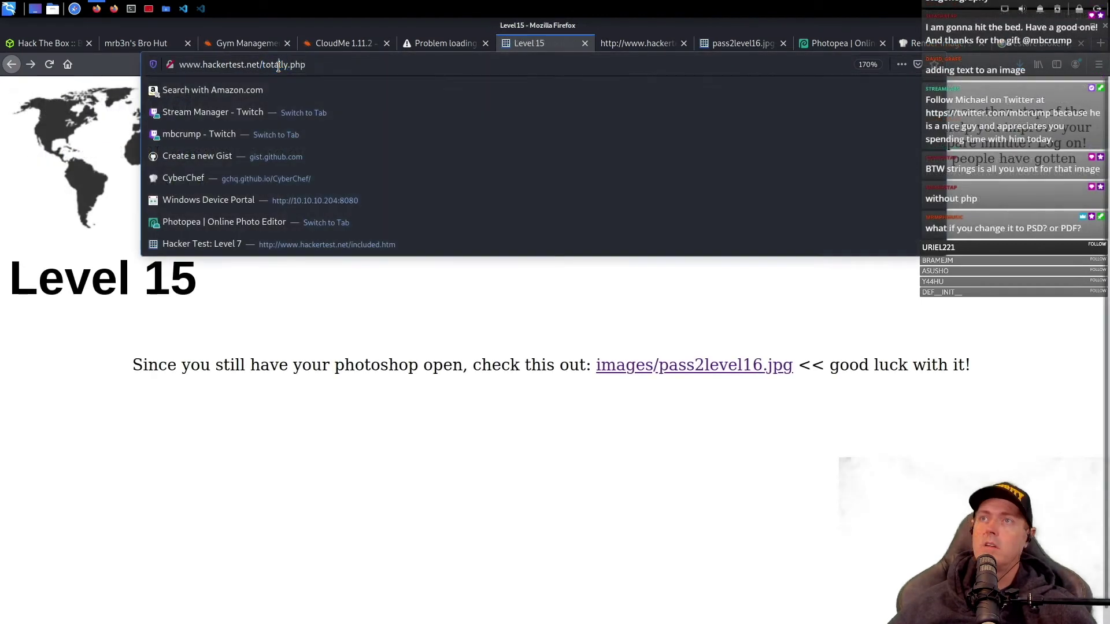
Replace totally.php with 'unavailable' in the address to load hackertest.net/unavailable/
drag(278, 66, 318, 68)
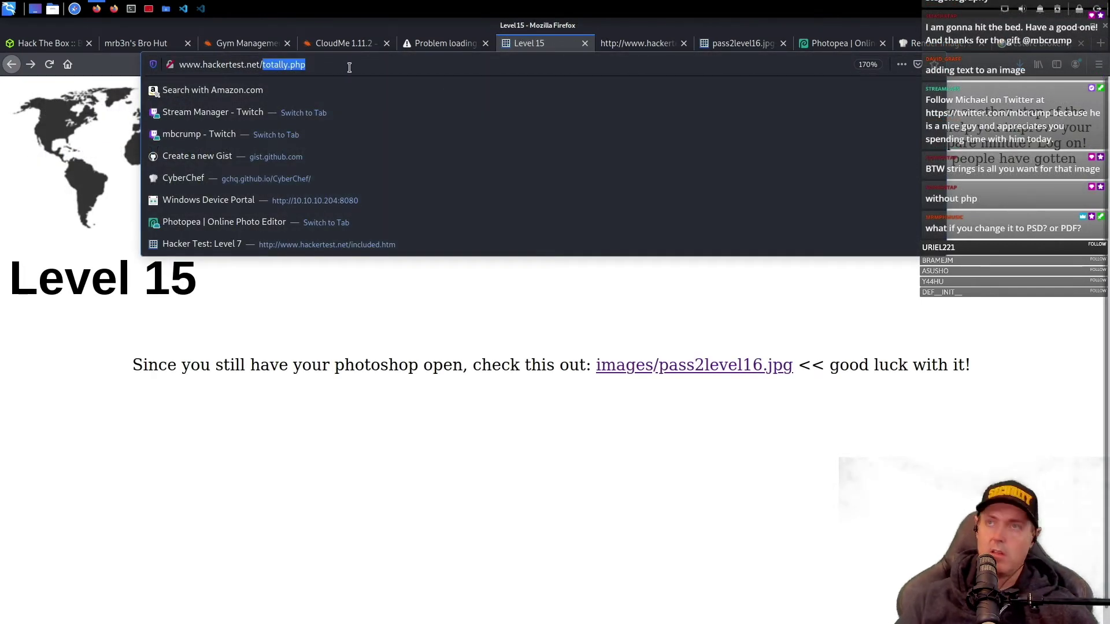
text(unavaila)
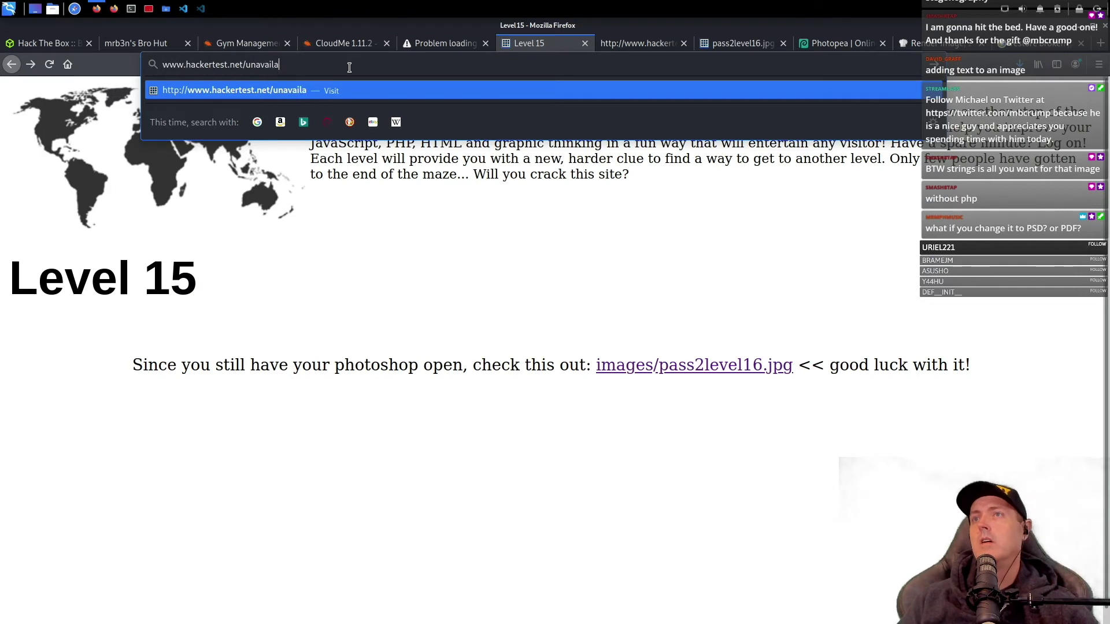
text(ble)
key(Return)
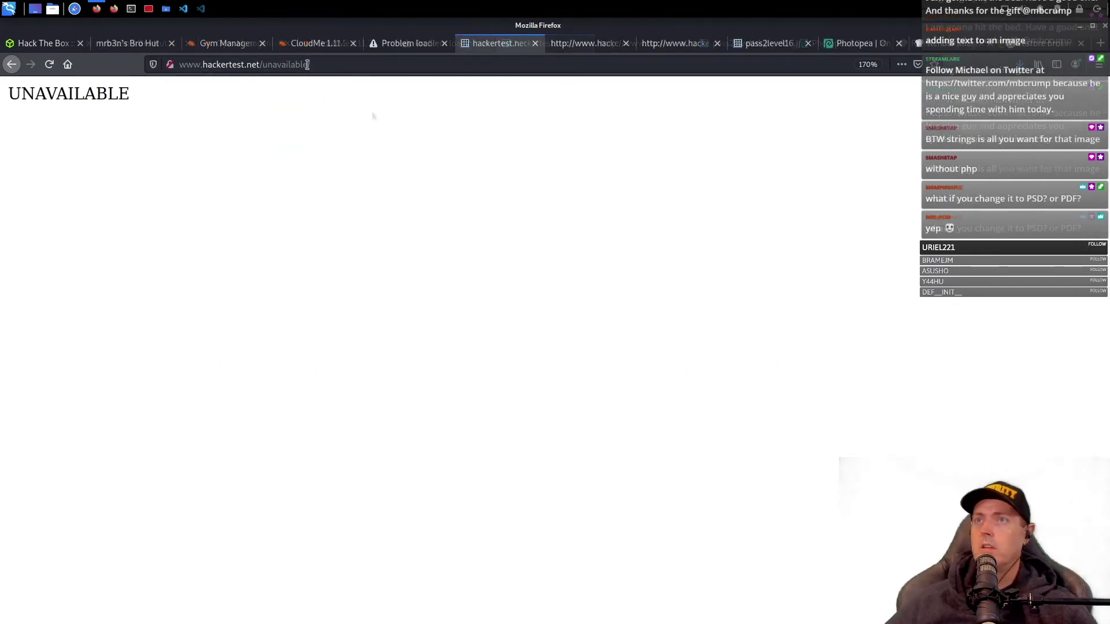
Try the unavailable/images address, then go back to the previous page
click(335, 65)
click(334, 64)
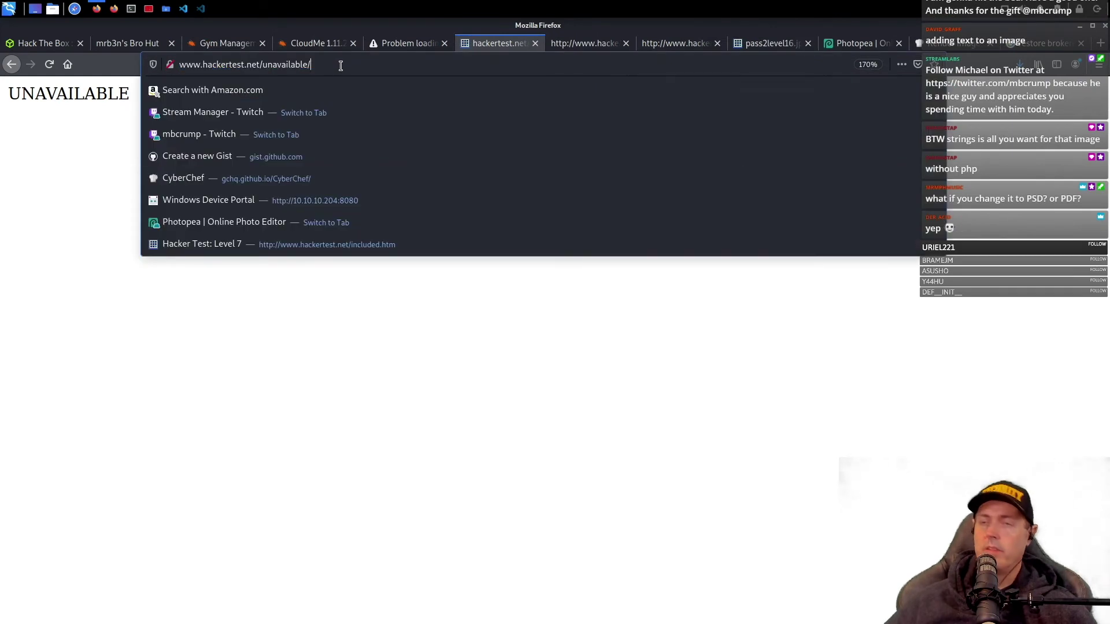
text(images)
key(Return)
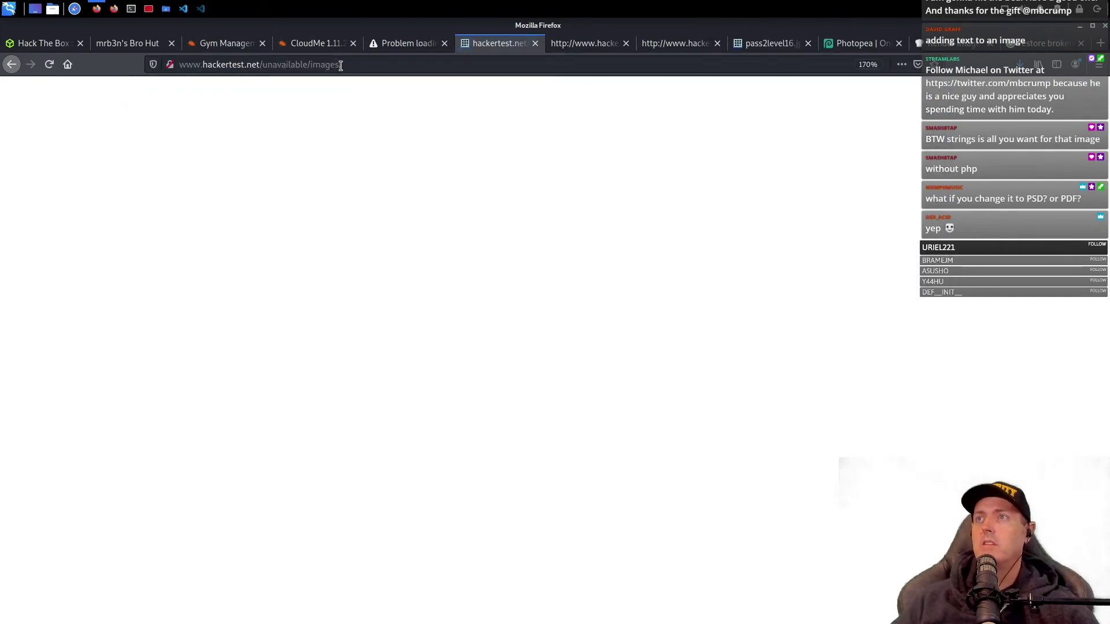
key(alt+Left)
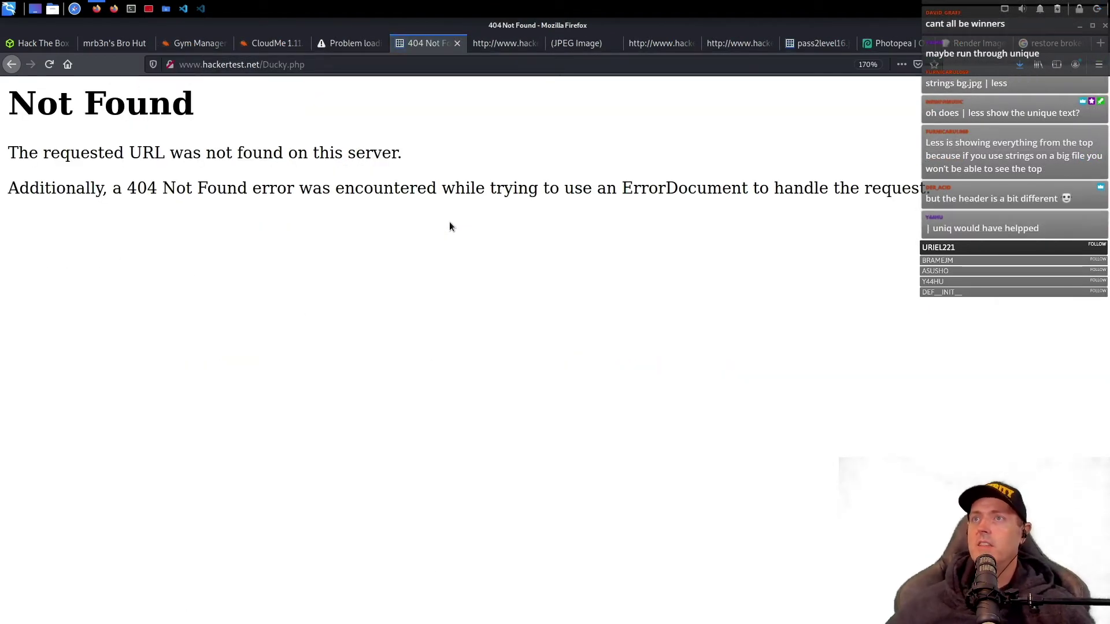
Copy the Ducky.php name found in bg.jpg and load unavailable/images/Ducky.php
click(183, 9)
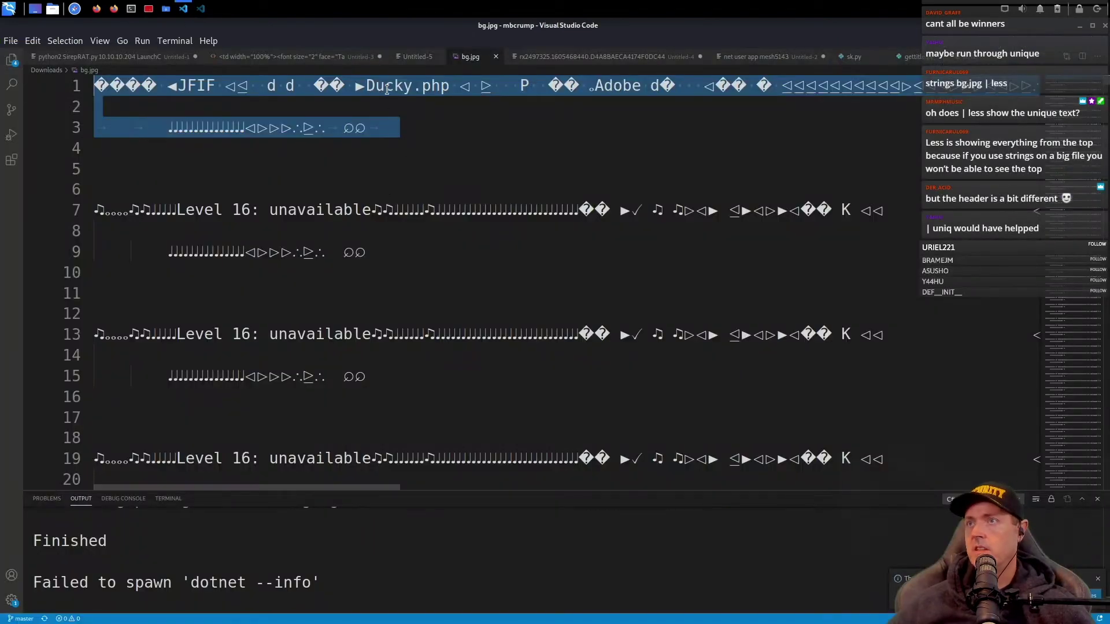
double_click(374, 86)
click(97, 8)
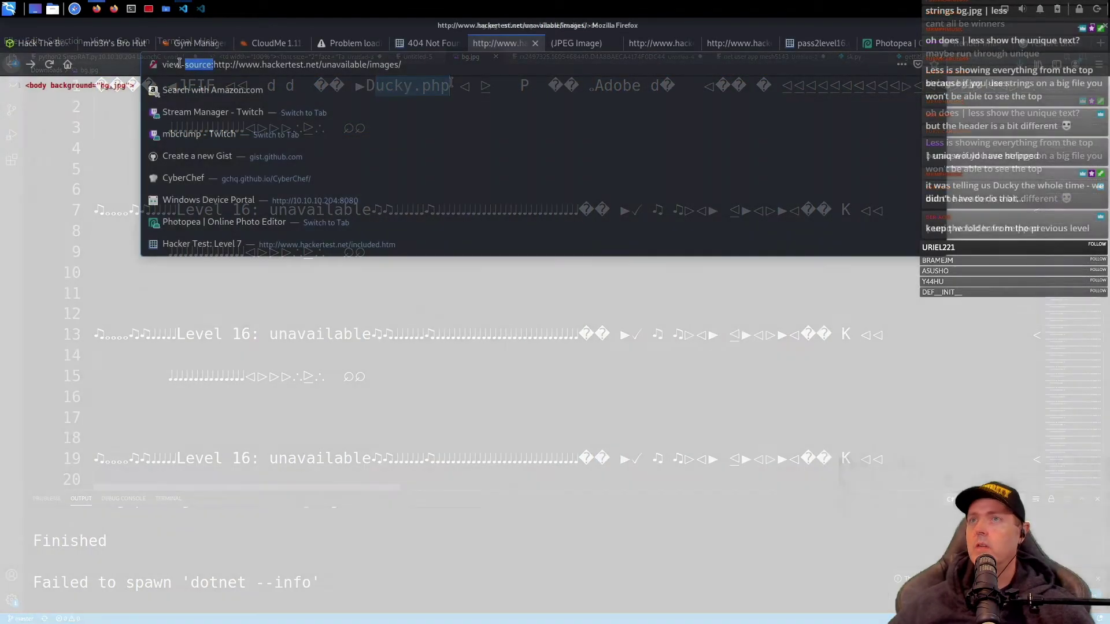
key(BackSpace)
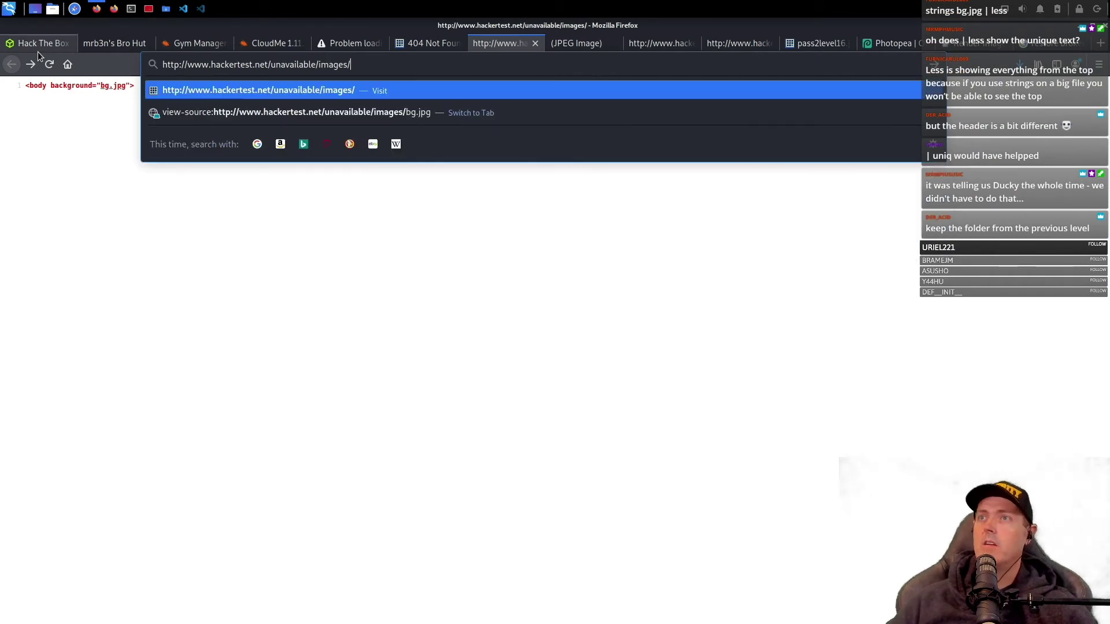
text(Ducky.)
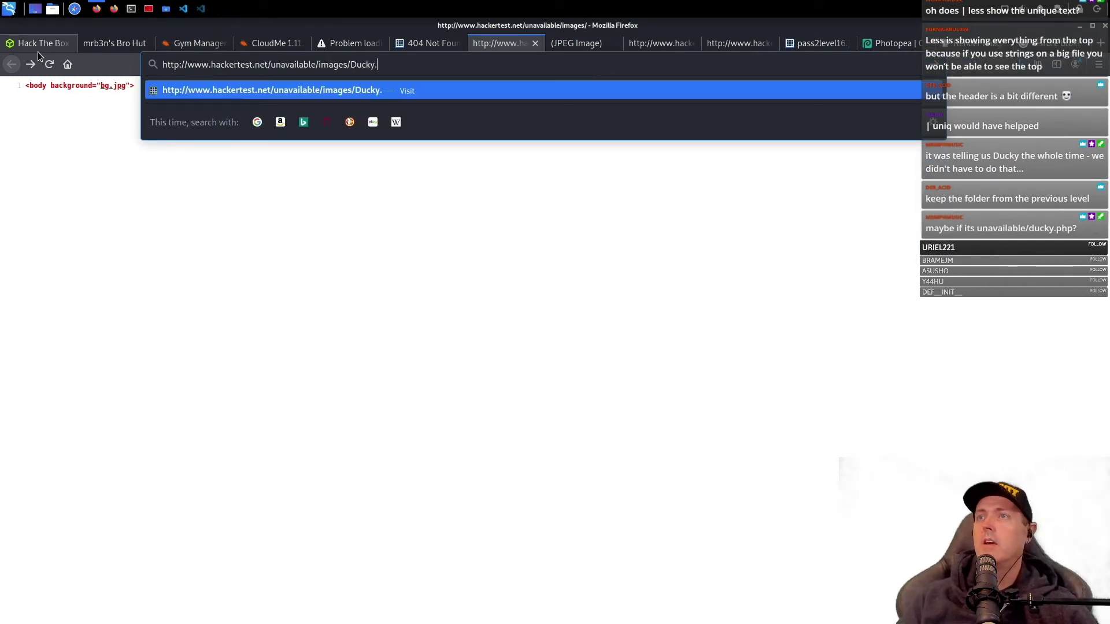
text(php)
key(Return)
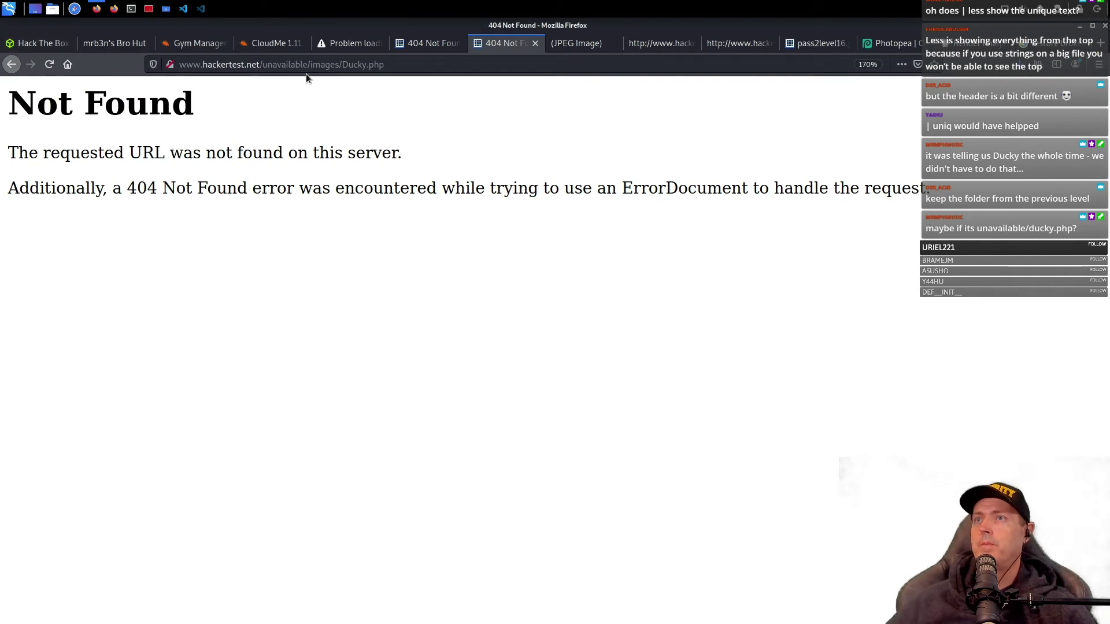
Remove 'images' from the address to load unavailable/Ducky.php, the Level 17 password page
double_click(327, 65)
key(BackSpace)
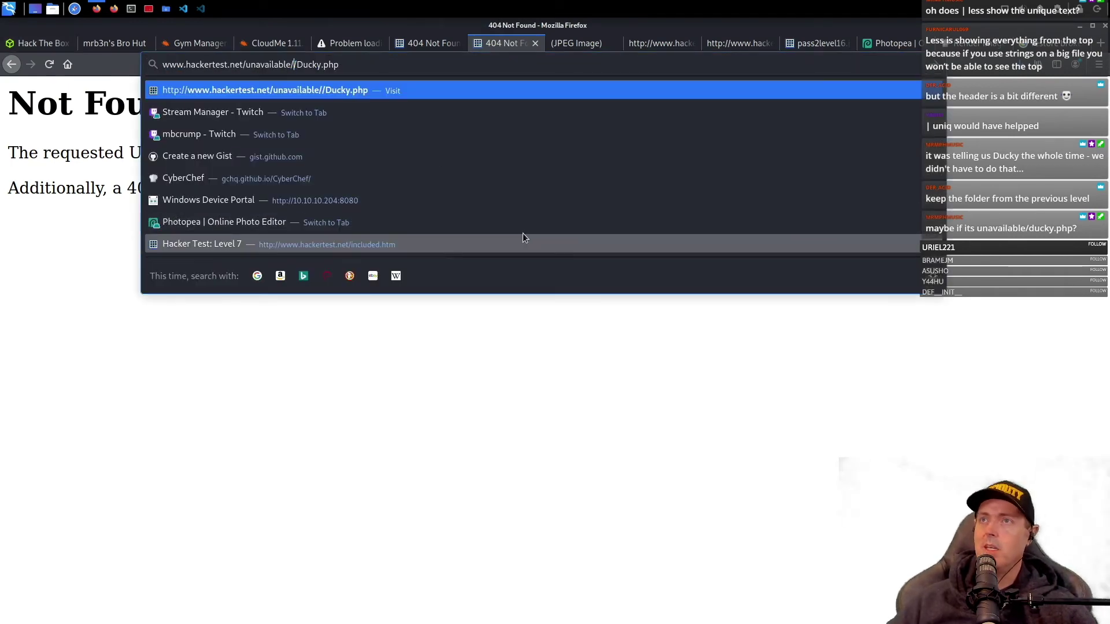
key(Return)
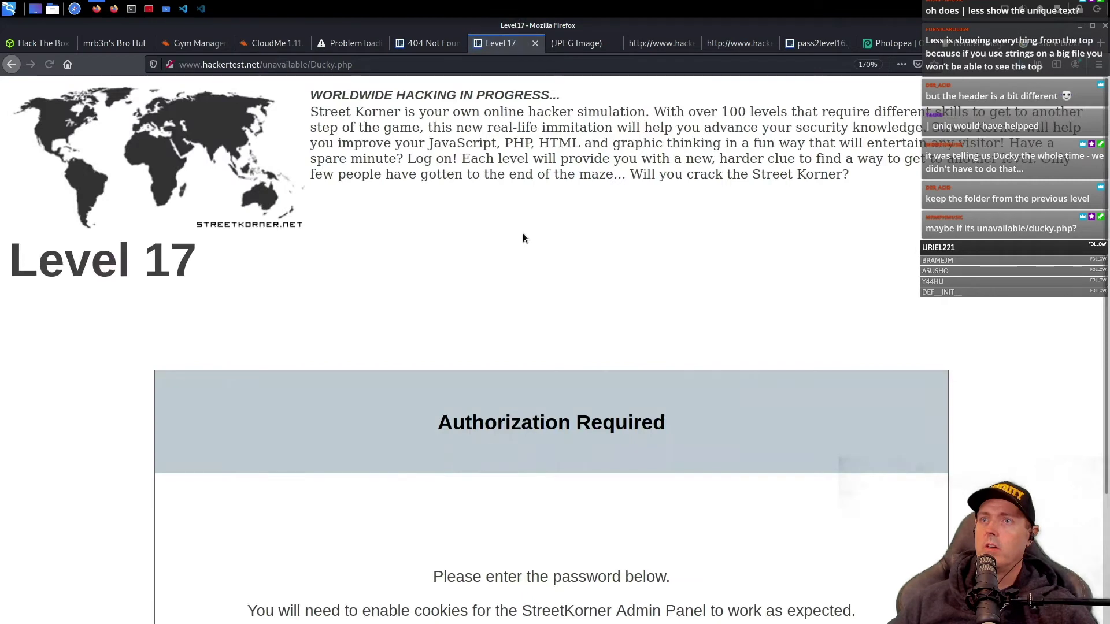
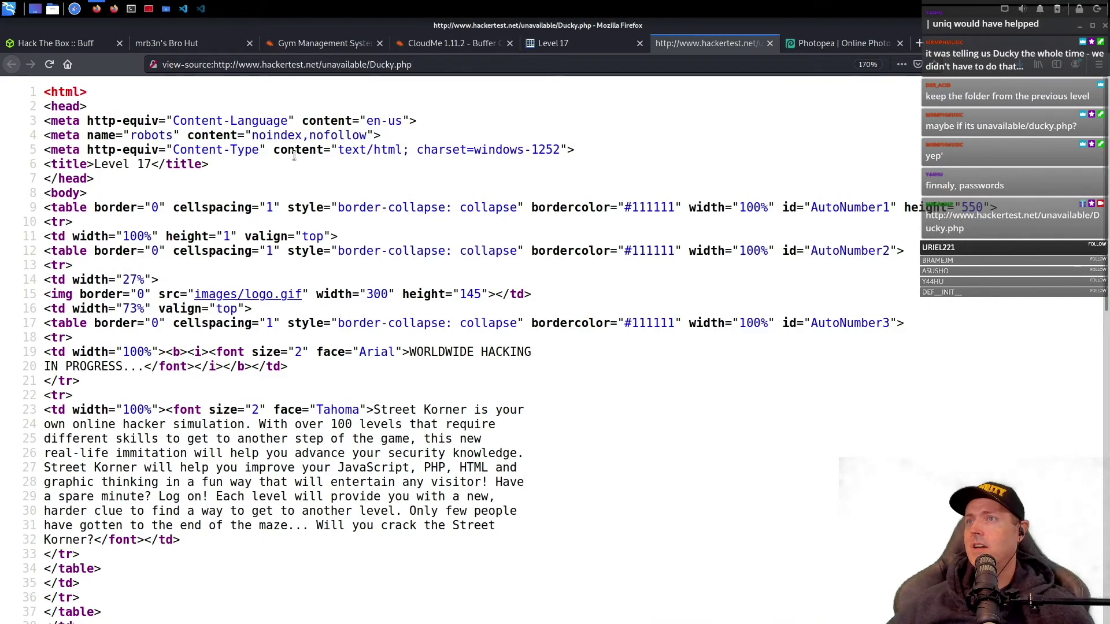
Find the white #FFFFFF font colour value on line 44 of the Level 17 source
scroll(133, 314, down, 9)
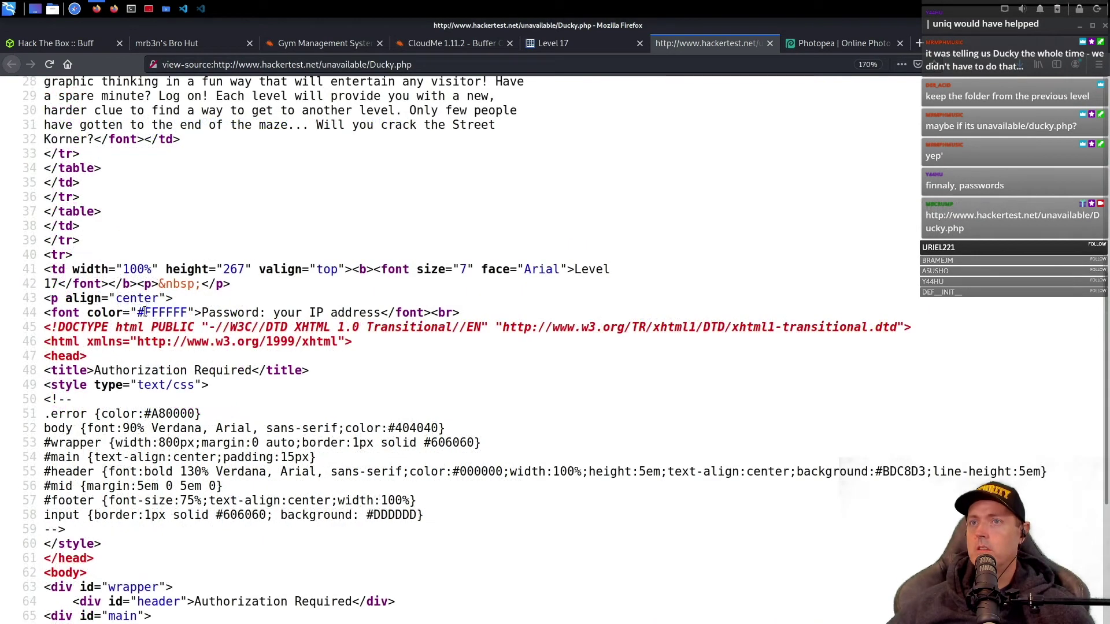
drag(144, 313, 187, 313)
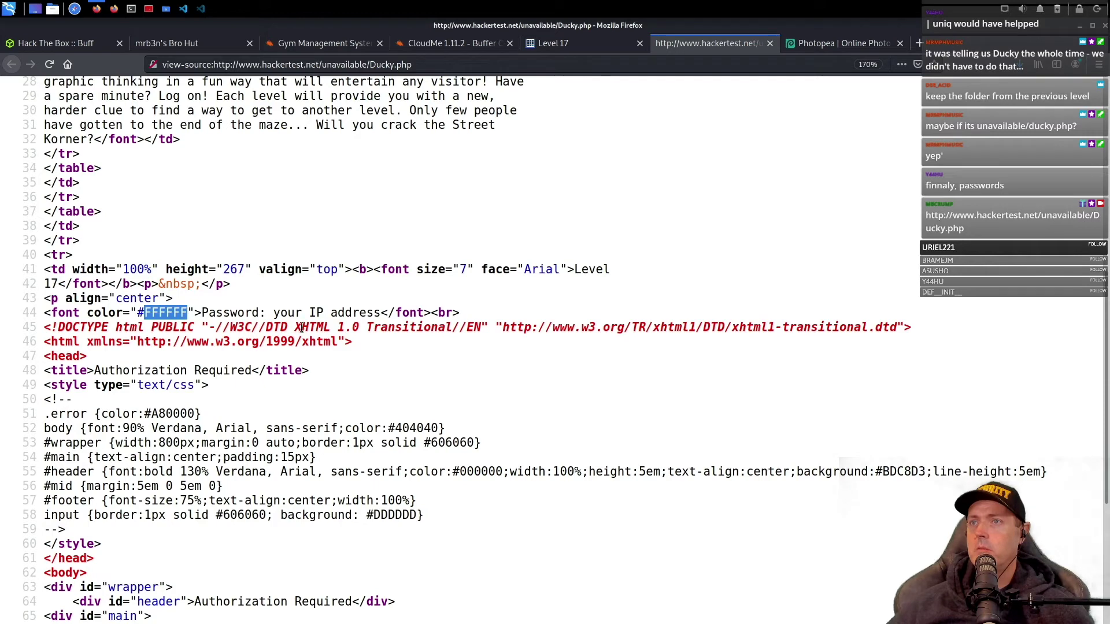
click(259, 315)
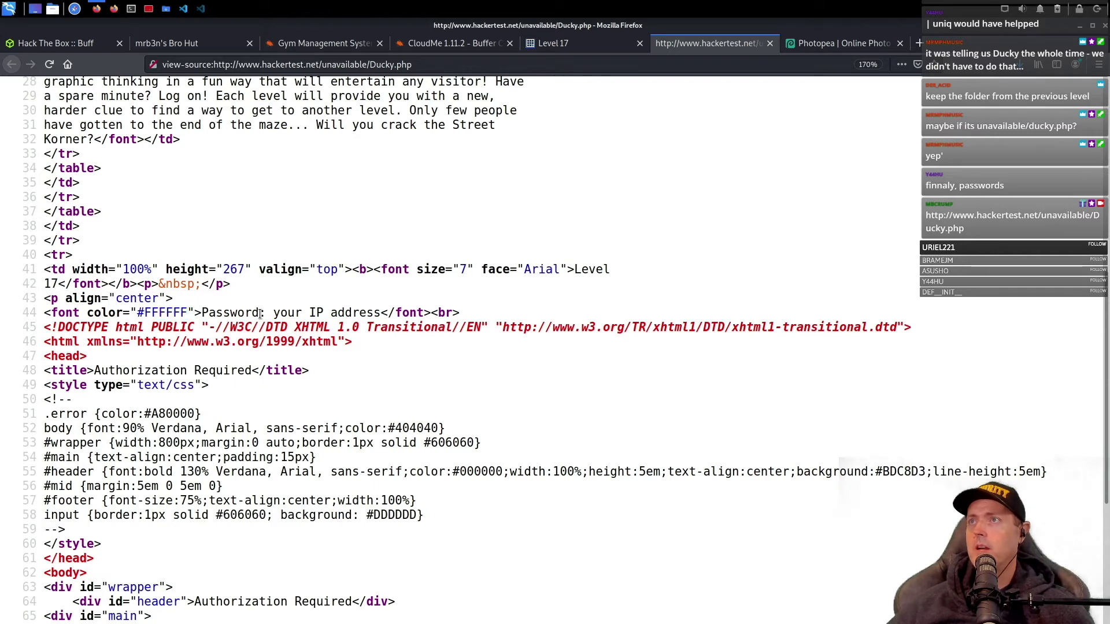
On the Level 17 page, use the inspector to locate the hidden 'Password: your IP address' hint
click(595, 47)
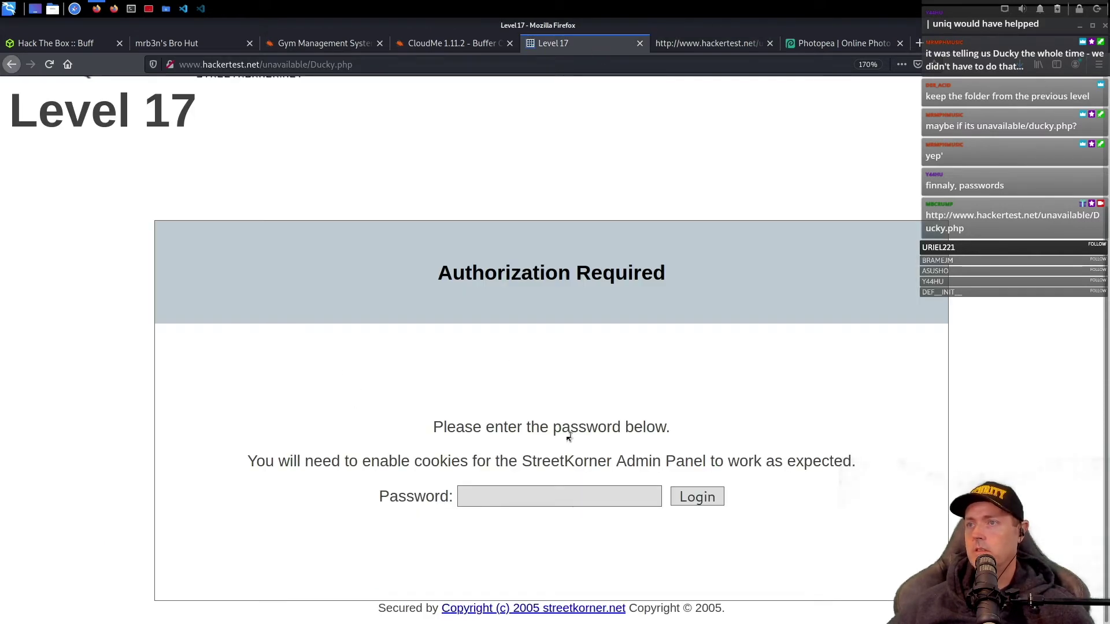
key(F12)
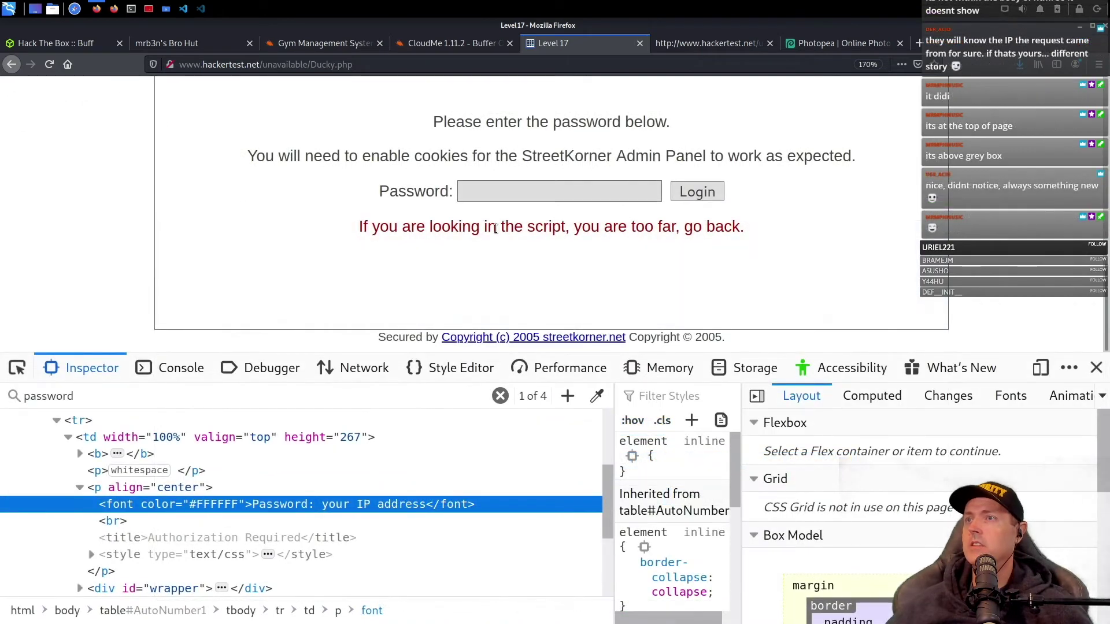
scroll(496, 229, up, 2)
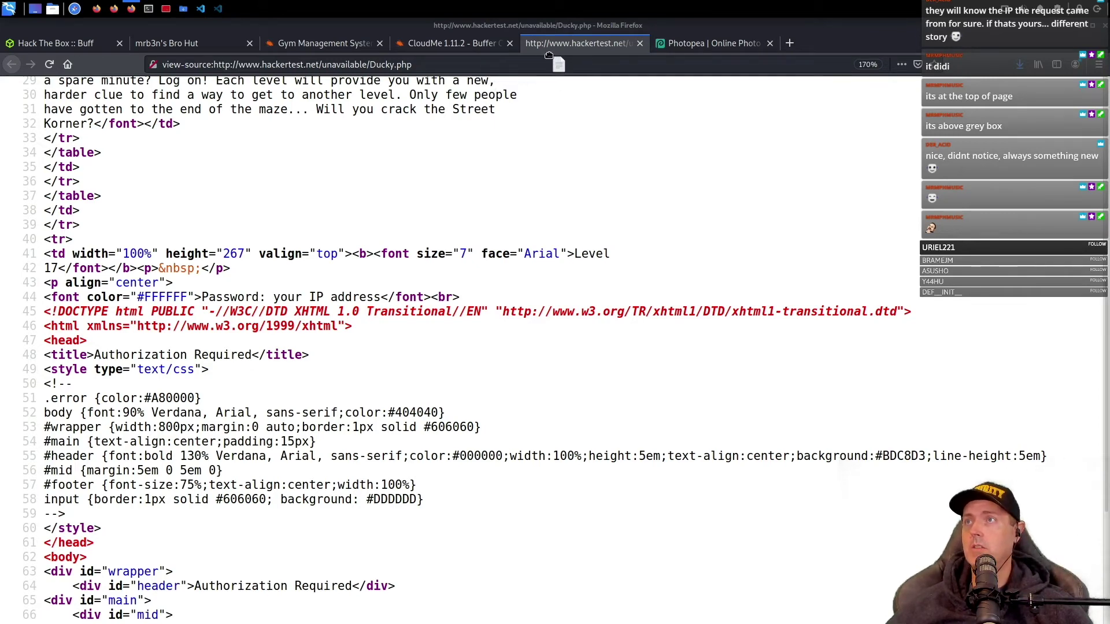
drag(555, 63, 520, 51)
key(ctrl+l)
text(www.hackertest.net/)
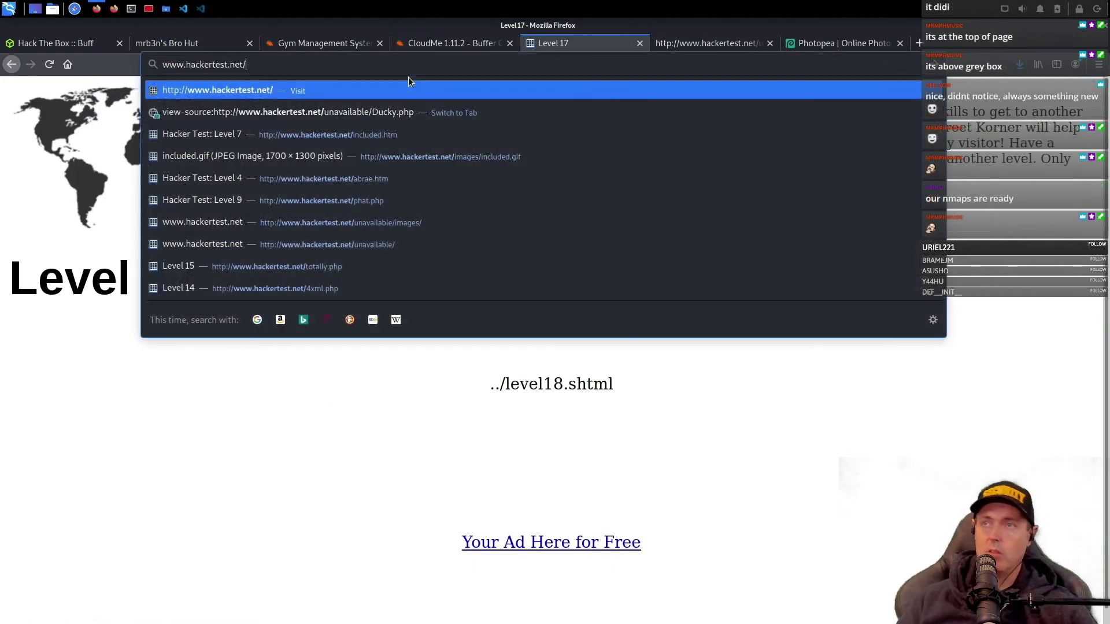
text(level1)
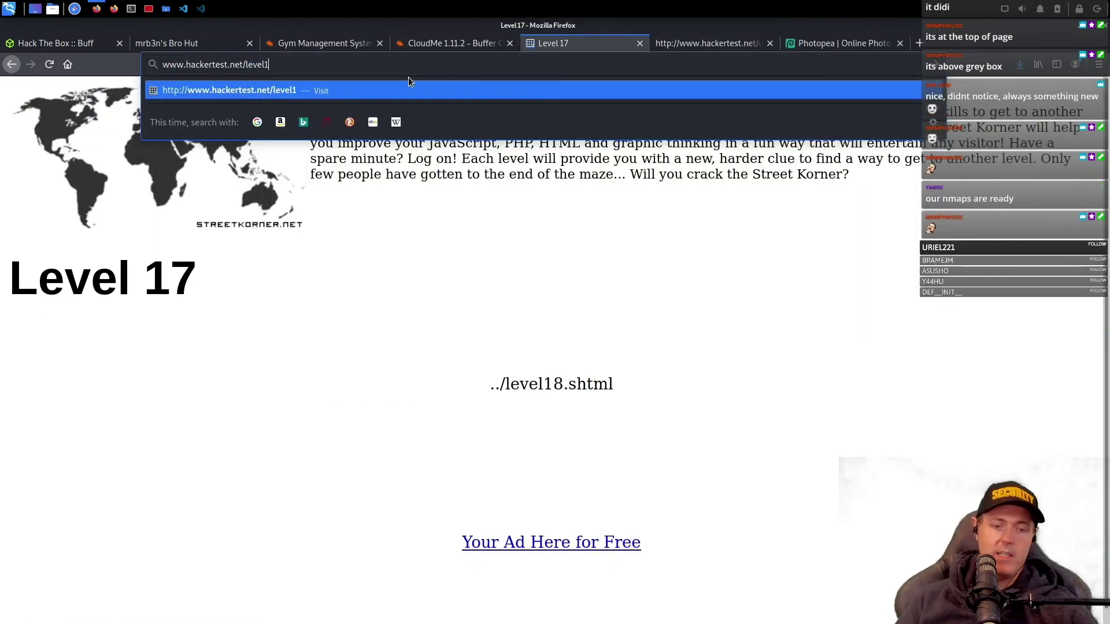
text(8.sh)
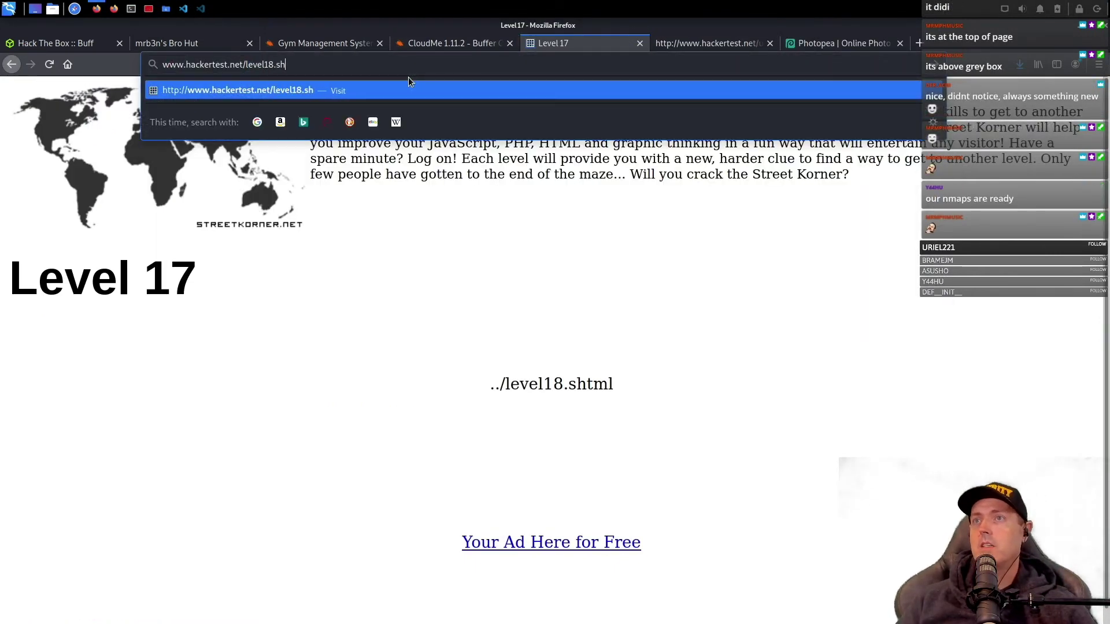
text(tml)
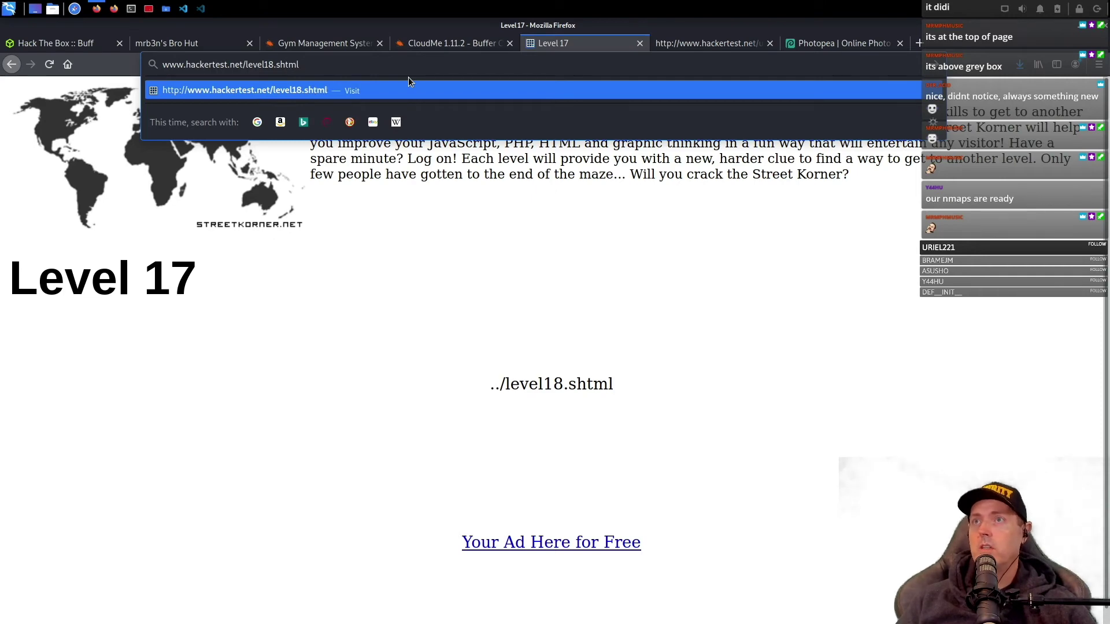
key(Return)
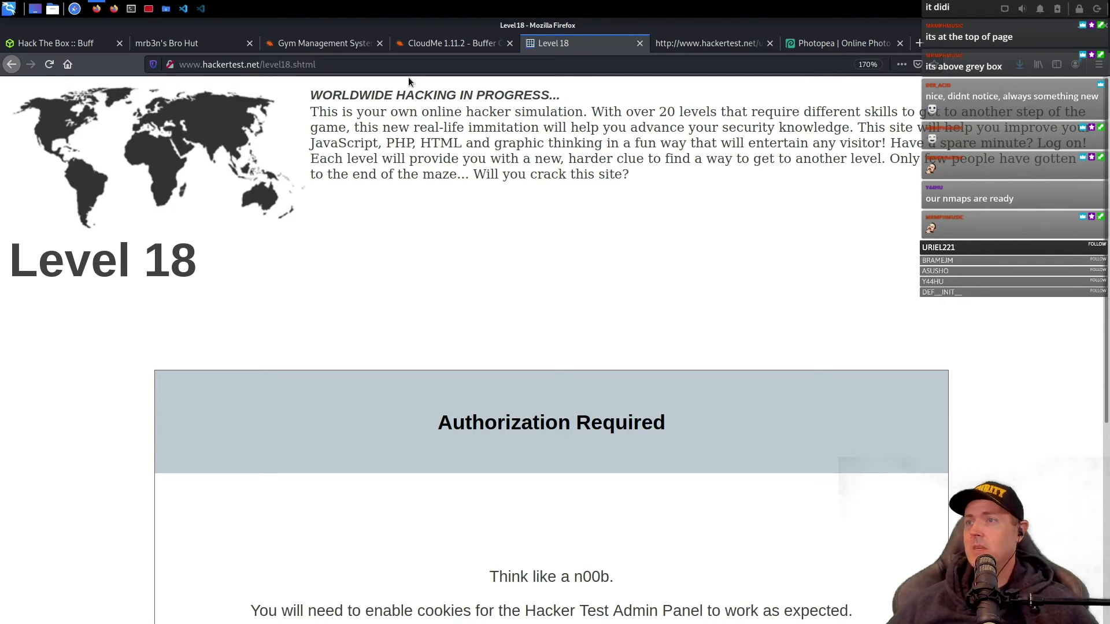
scroll(521, 321, down, 3)
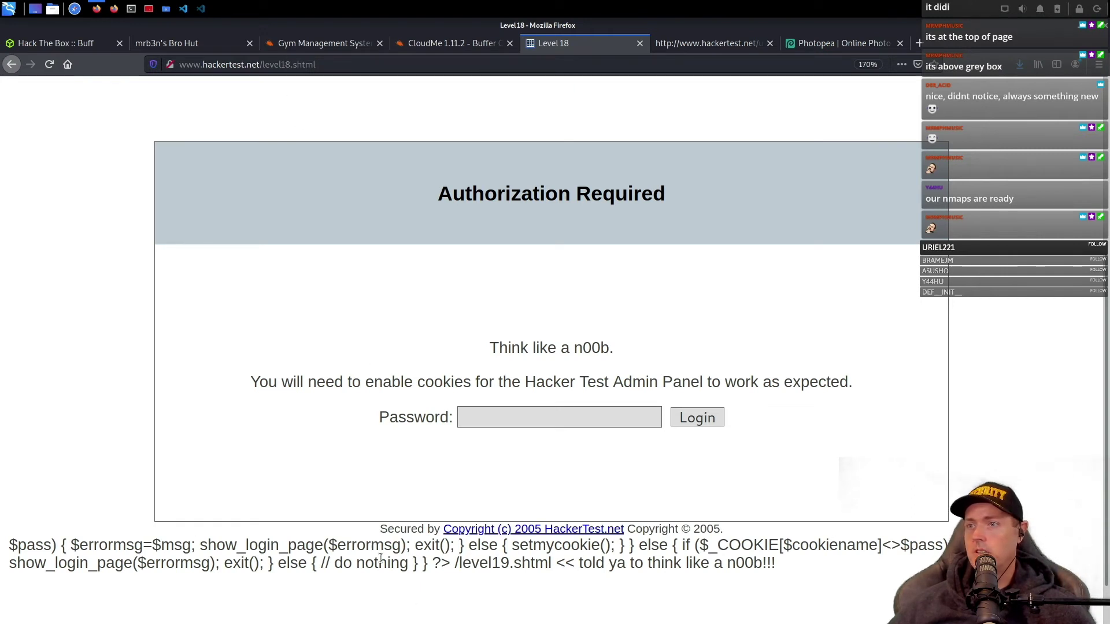
drag(461, 562, 508, 562)
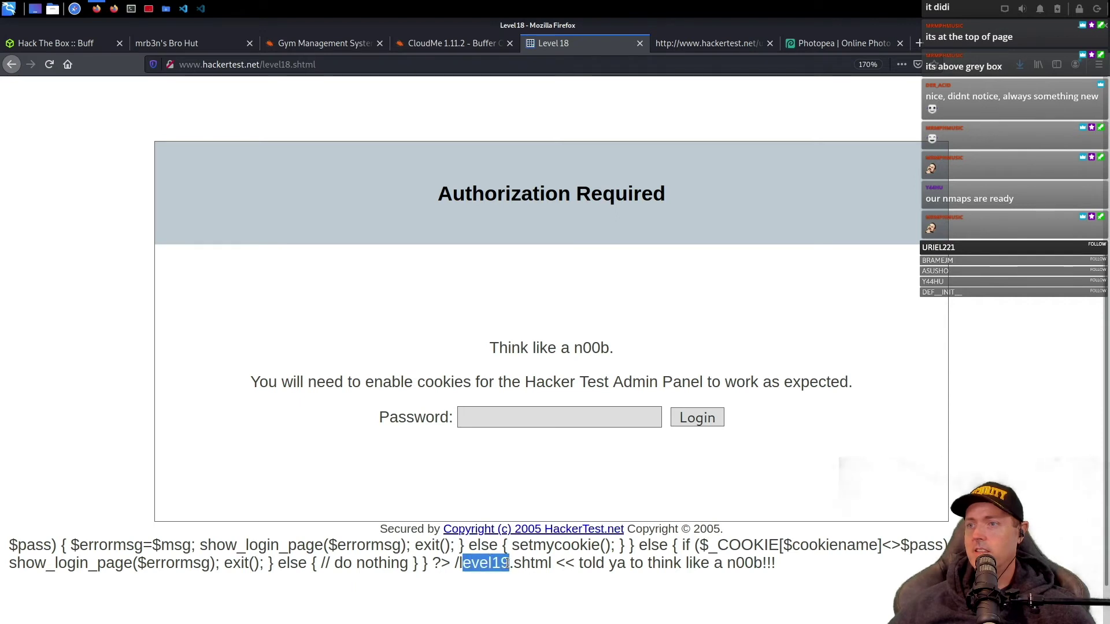
click(505, 563)
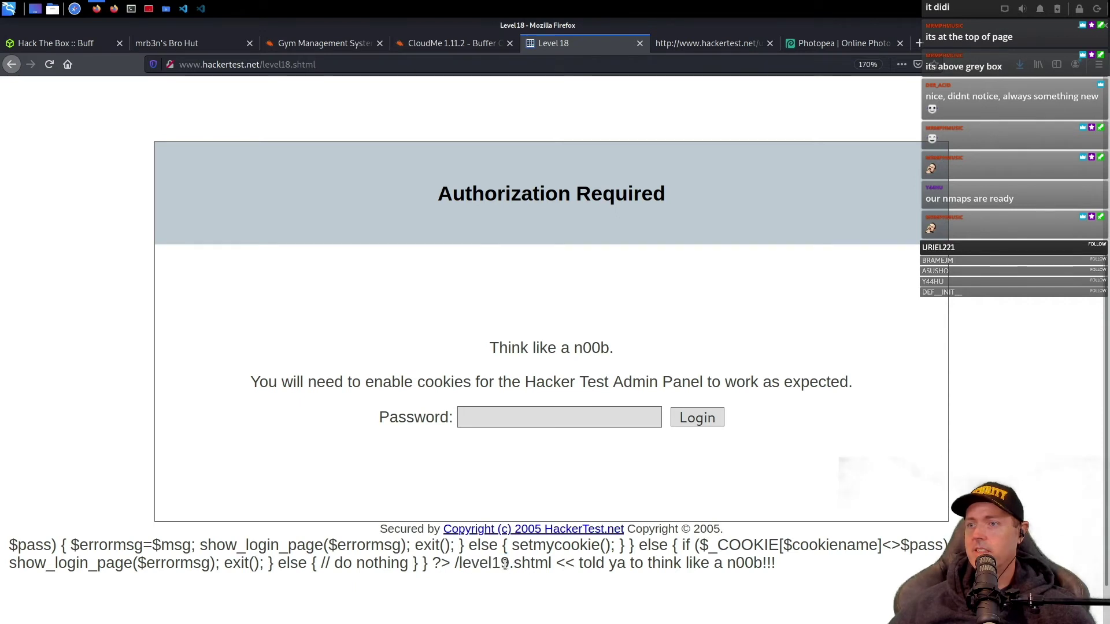
Change the address from level18 to level19.shtml and load the Level 19 page
click(289, 66)
click(295, 70)
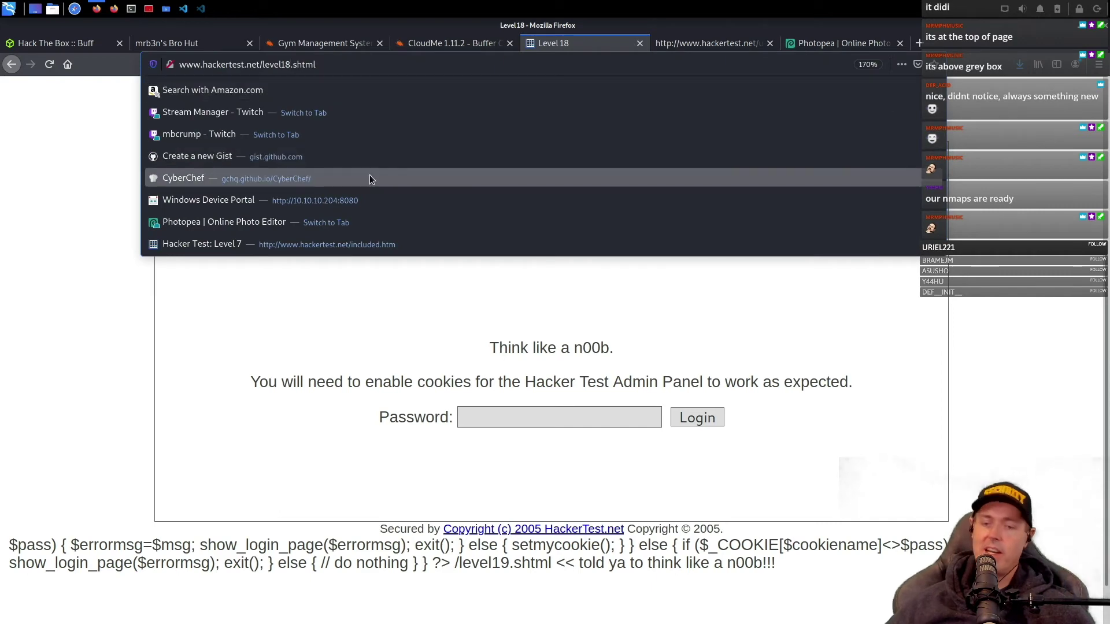
key(BackSpace)
text(9)
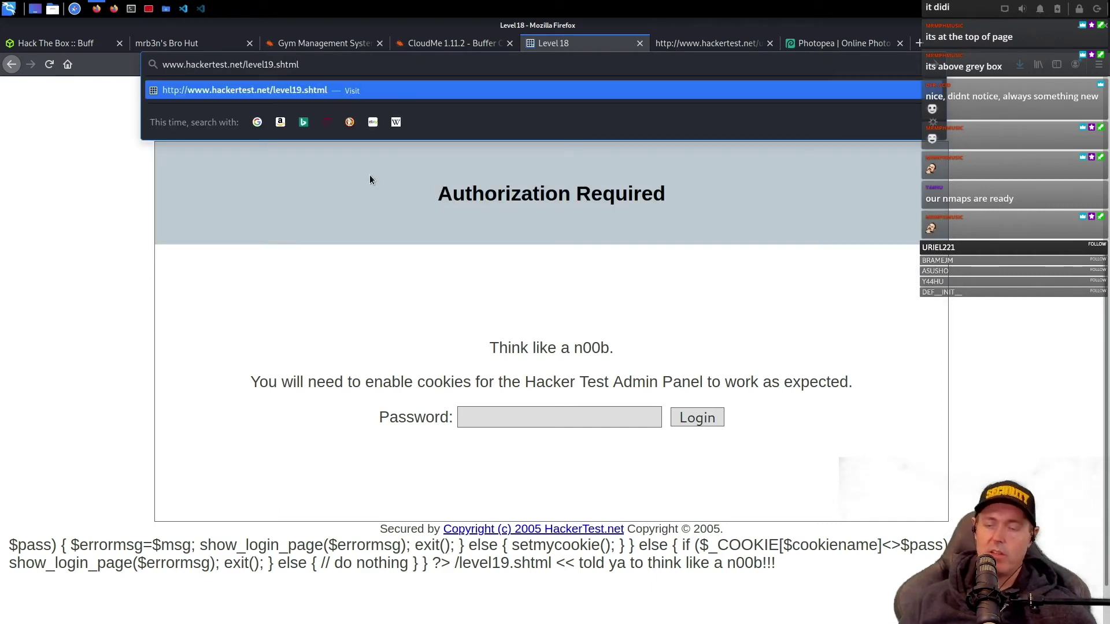
key(Return)
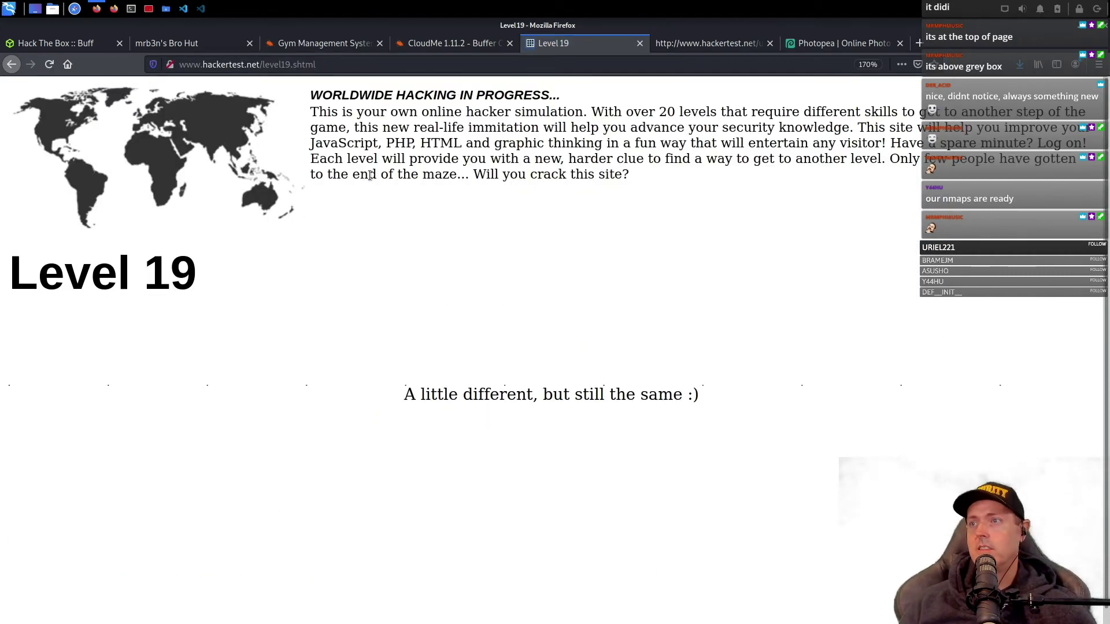
View the Level 19 page source down to the images/level20_pass.gif table background
scroll(754, 277, down, 1)
right_click(752, 271)
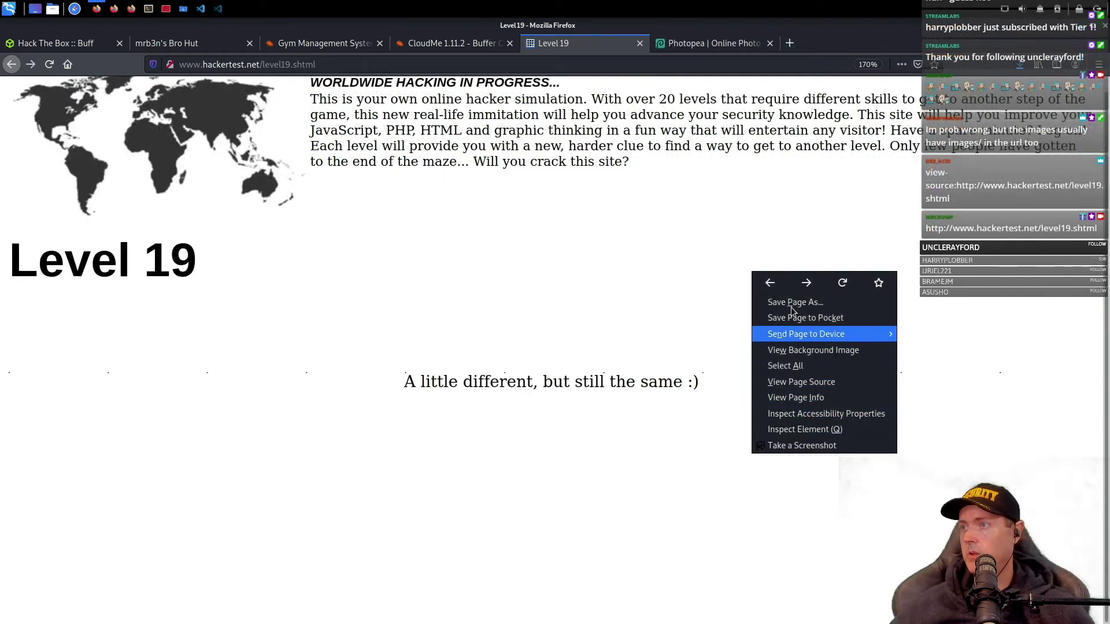
click(801, 382)
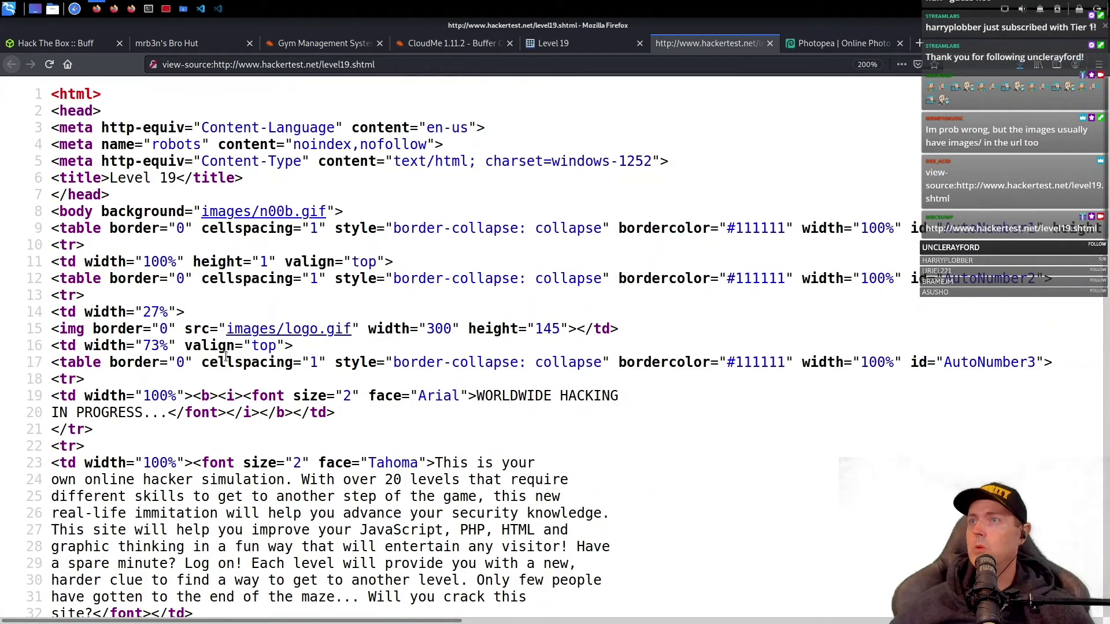
scroll(254, 373, down, 5)
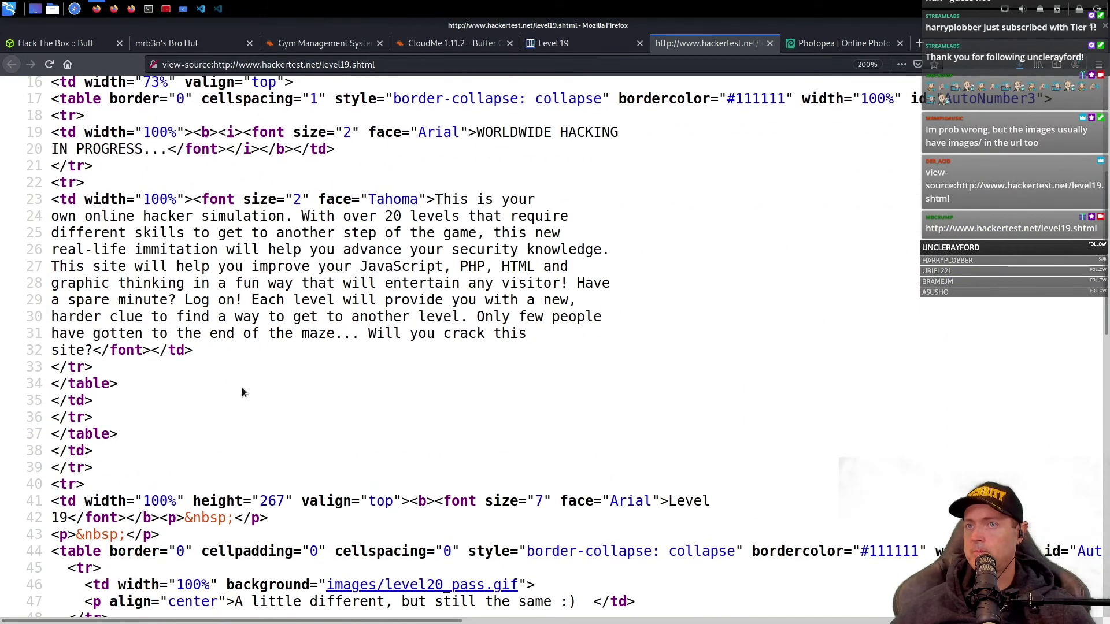
scroll(245, 382, down, 3)
scroll(245, 383, down, 1)
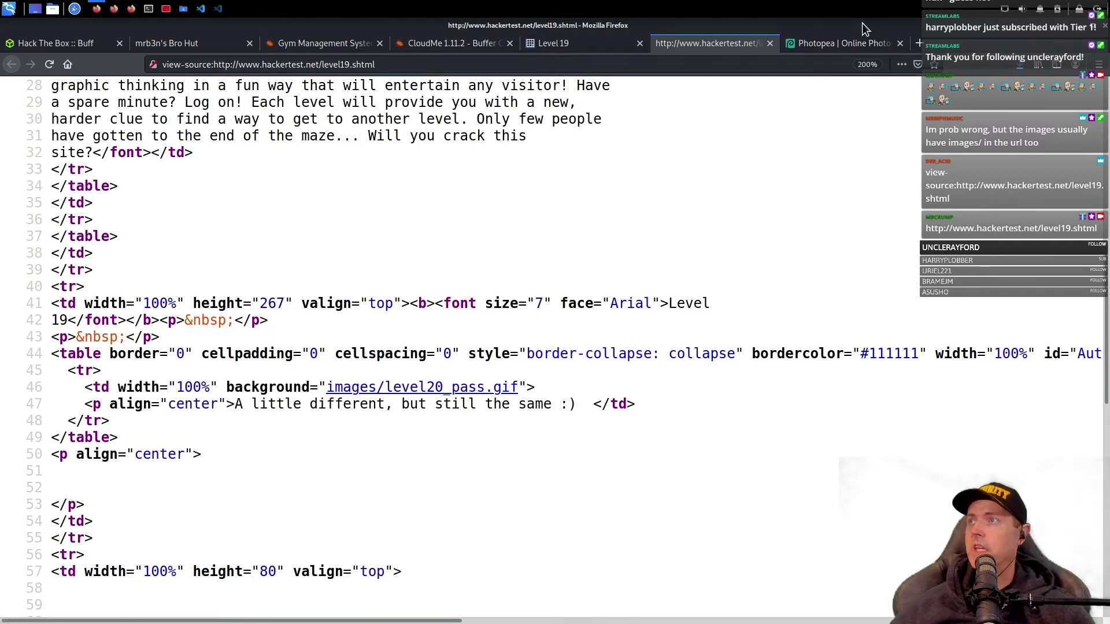
In Photopea, expand the l20 layer group and fit the canvas to the window
click(835, 44)
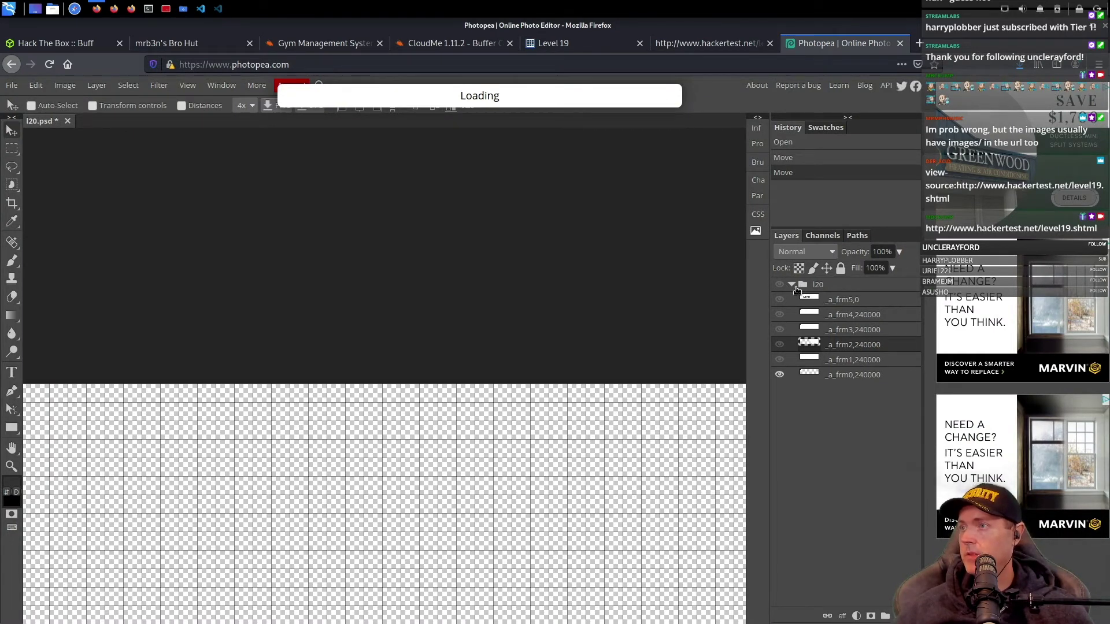
click(790, 284)
click(791, 284)
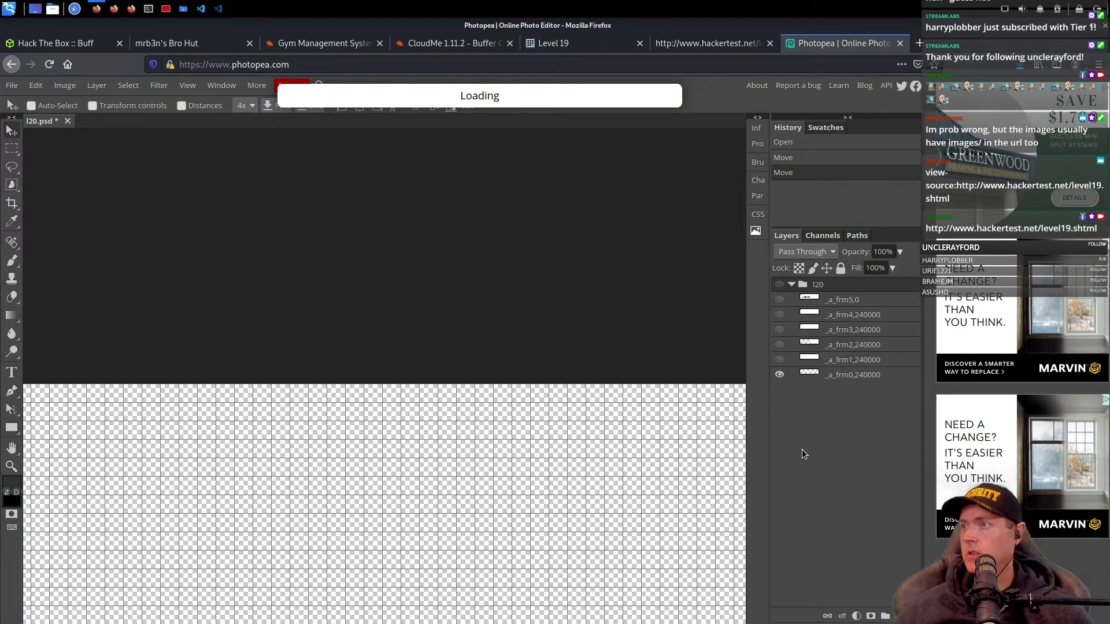
key(ctrl+0)
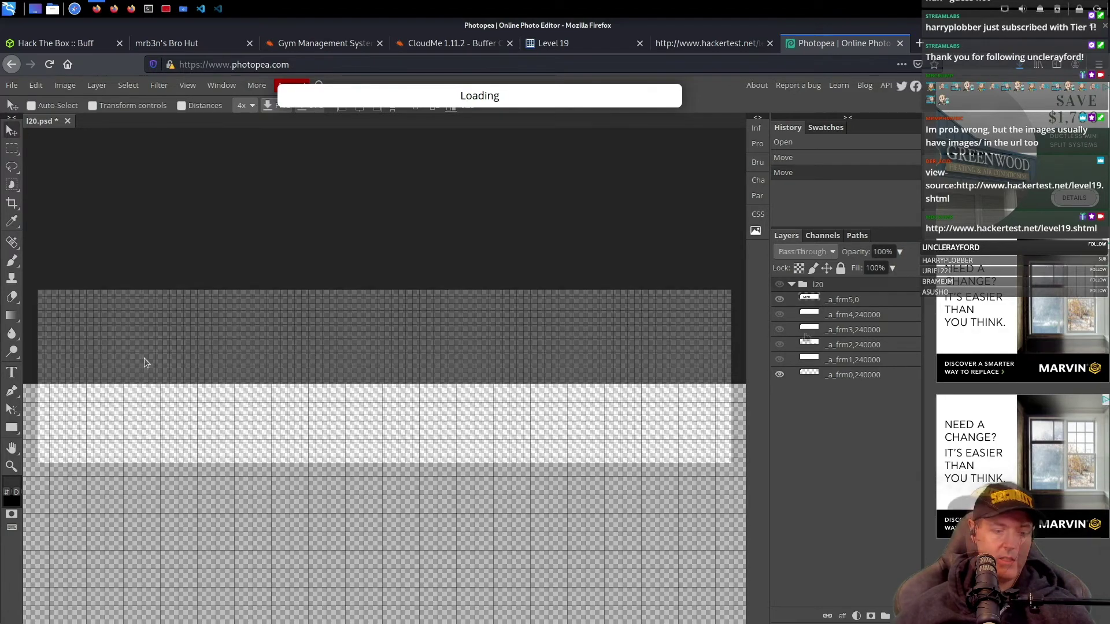
Show only the _a_frm5,0 frame with the l20 group visible to reveal 'gazebruh2'
alt+click(780, 314)
alt+click(779, 299)
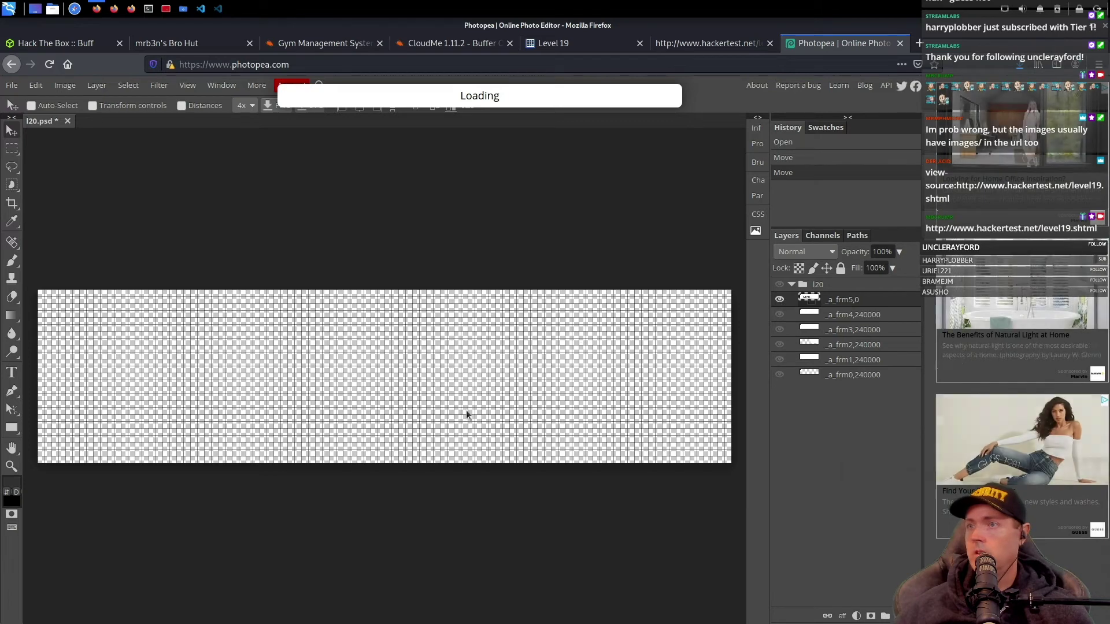
click(850, 315)
click(805, 302)
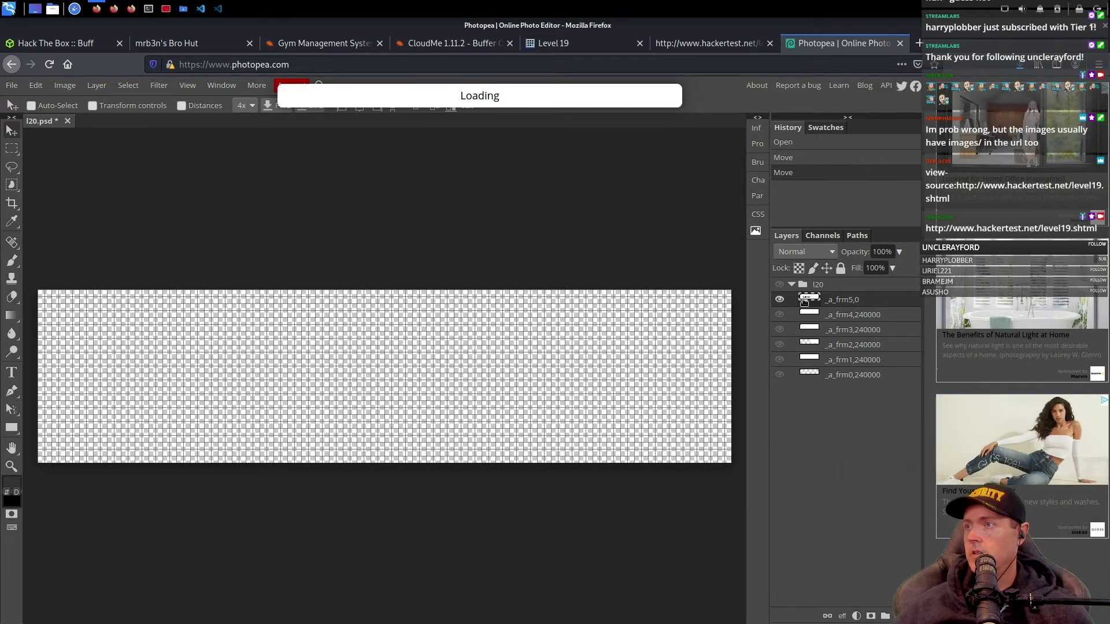
click(779, 285)
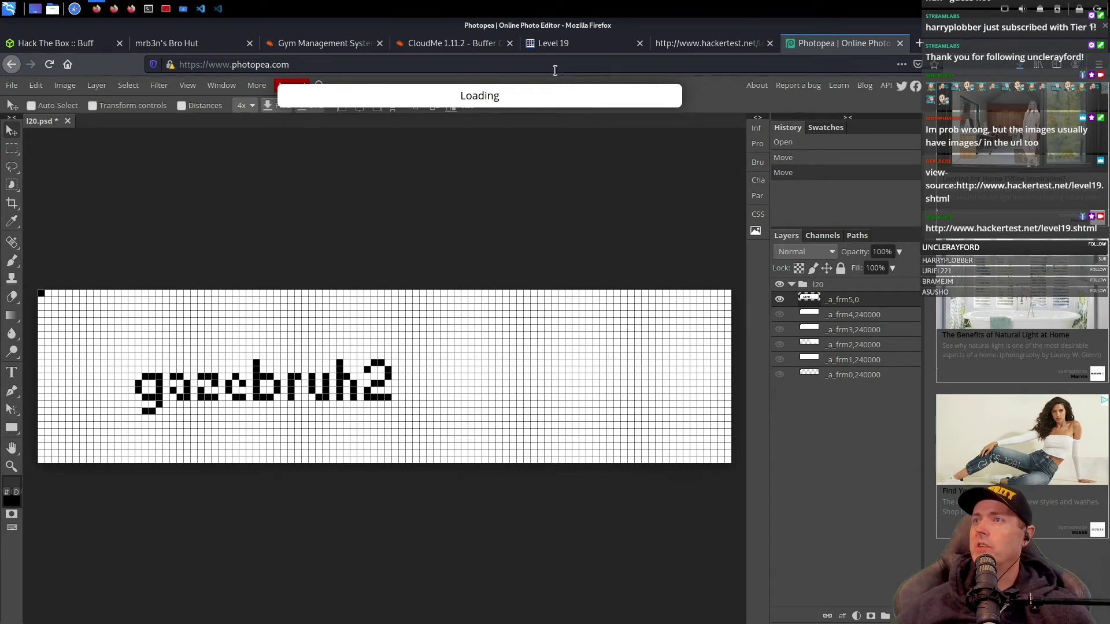
click(553, 44)
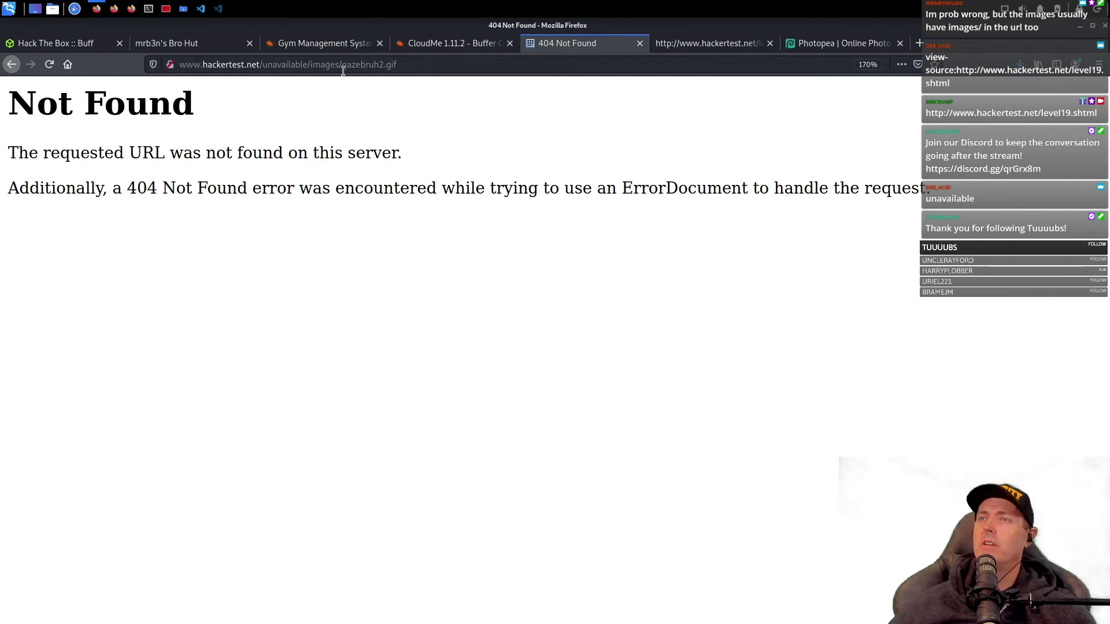
double_click(285, 64)
drag(287, 65, 379, 65)
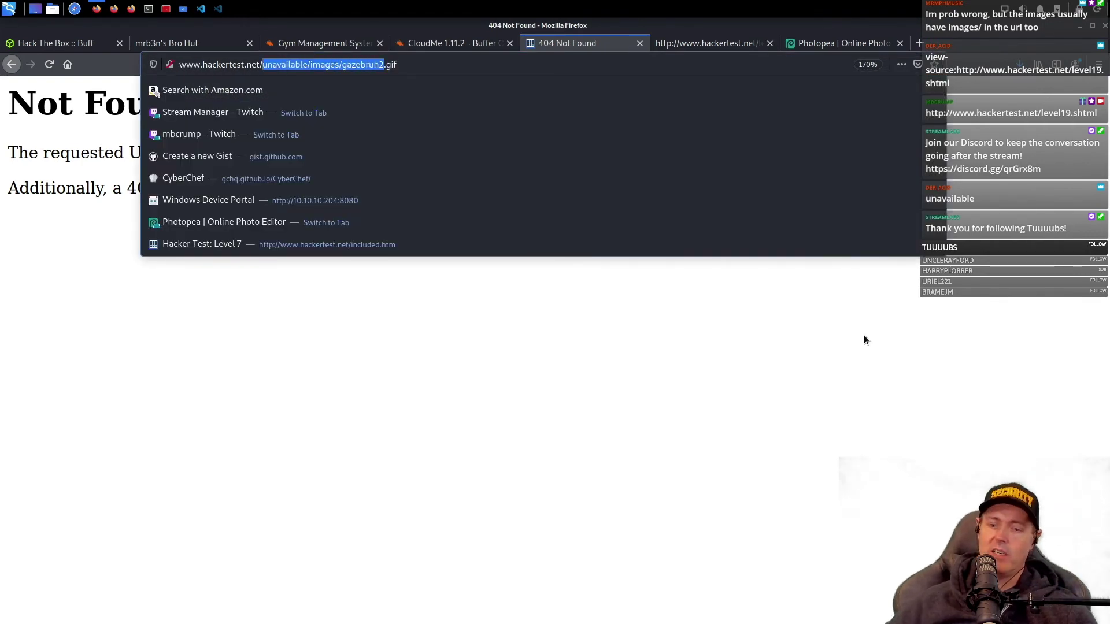
text(gaz)
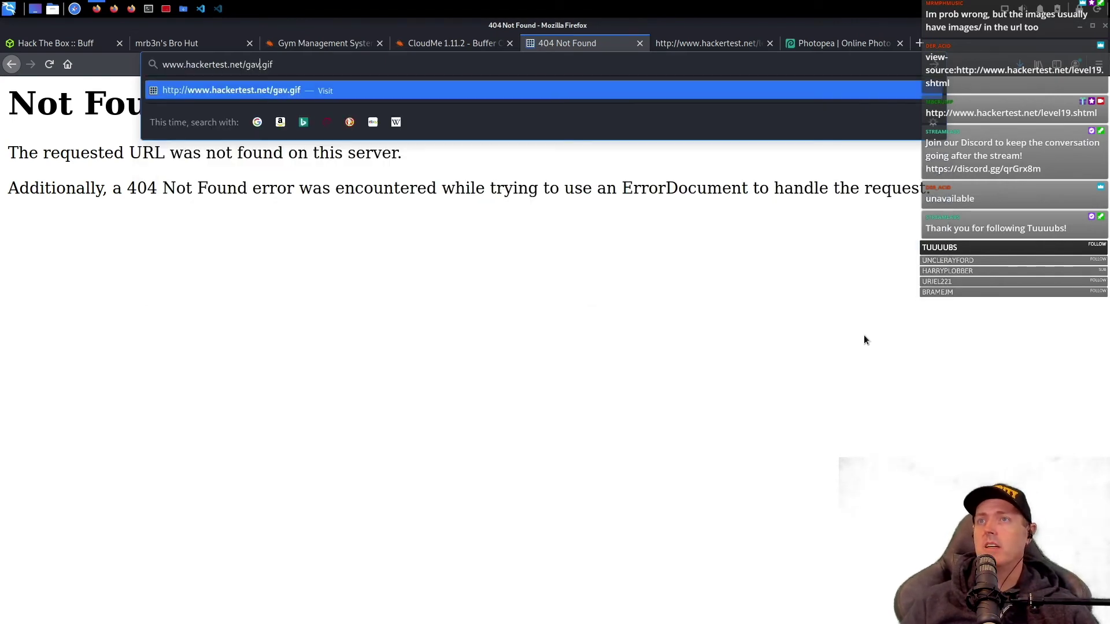
text(ebruh)
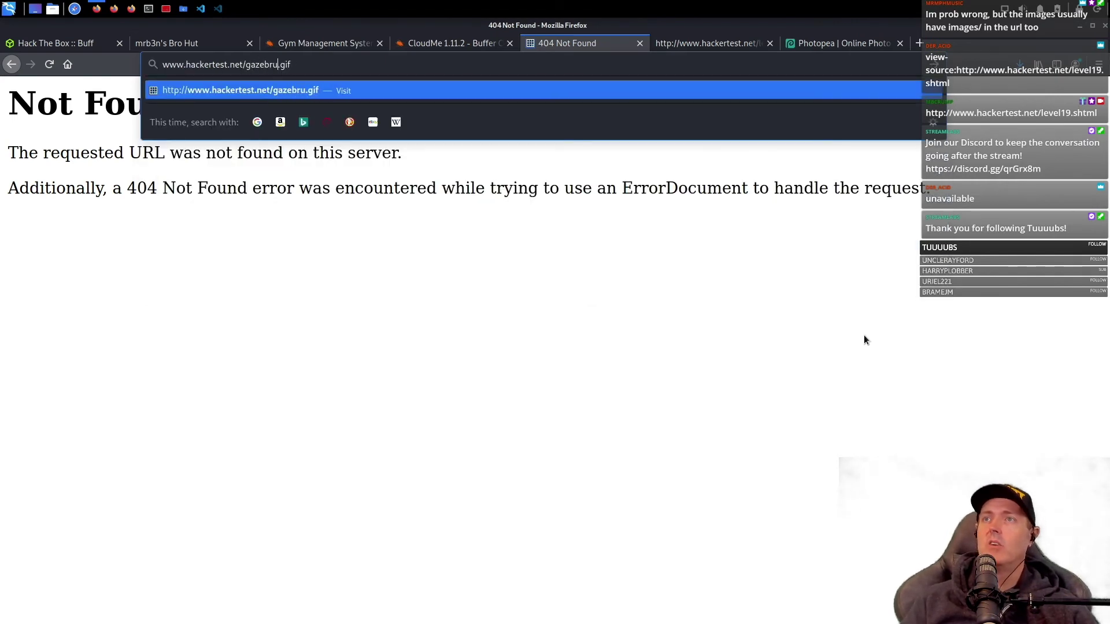
key(Delete)
key(Delete)
key(Delete)
key(Delete)
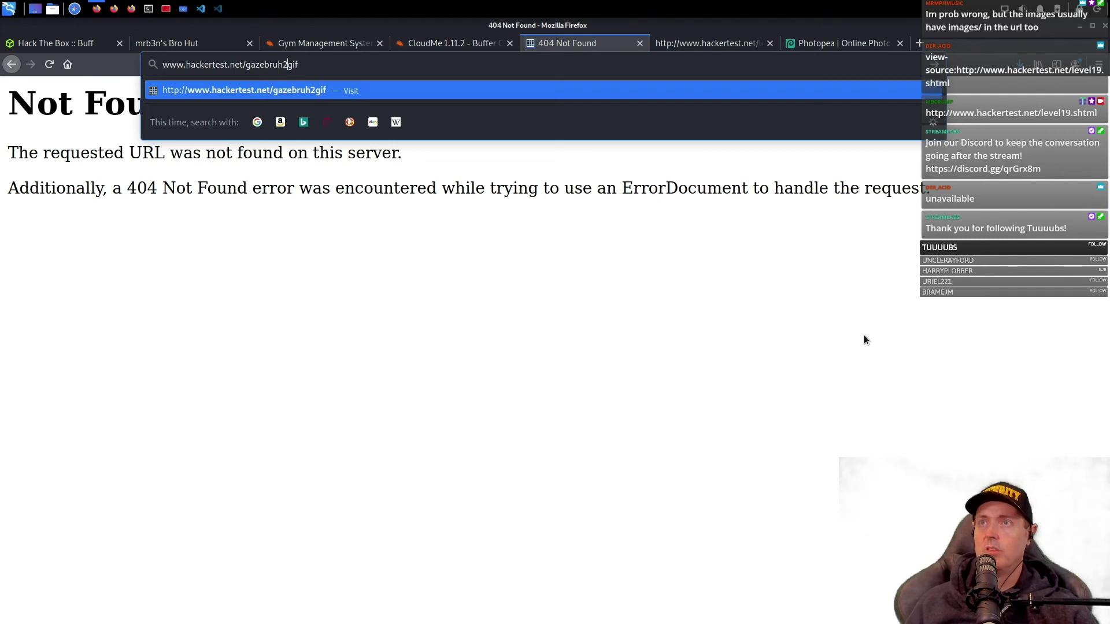
text(2)
key(Return)
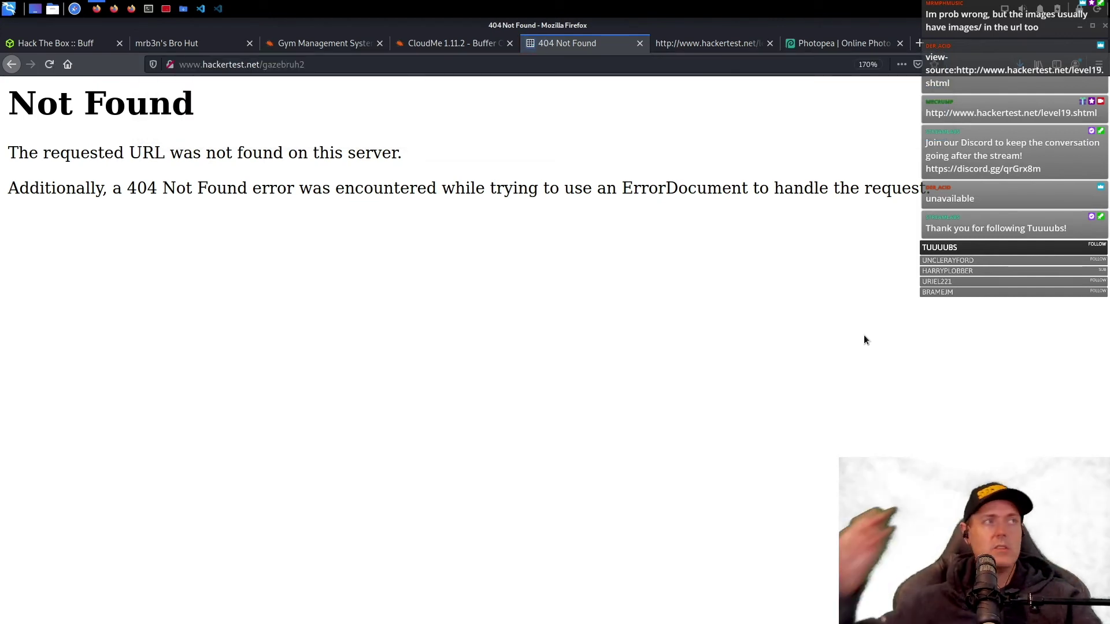
key(alt+Left)
key(ctrl+shift+i)
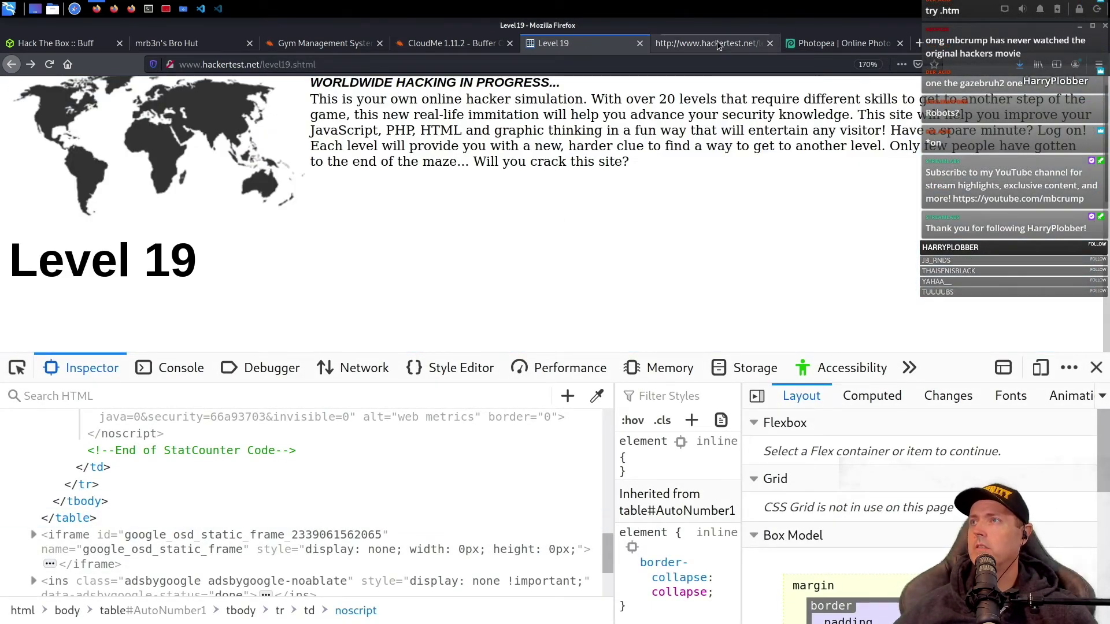
Load hackertest.net/robots.txt from the Level 19 tab
click(717, 42)
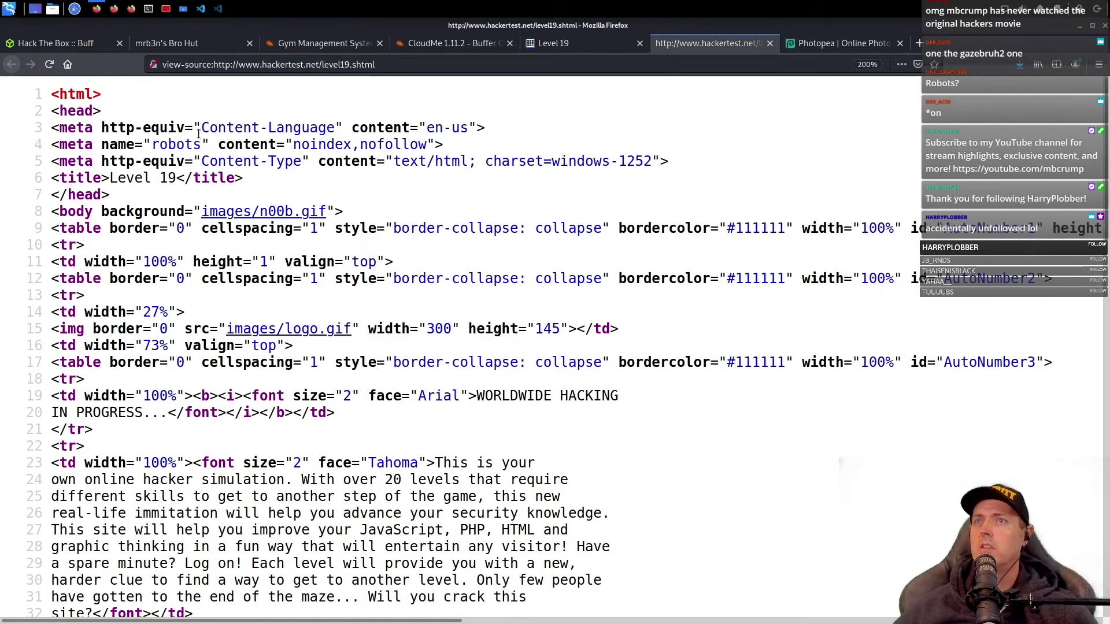
click(553, 43)
double_click(387, 71)
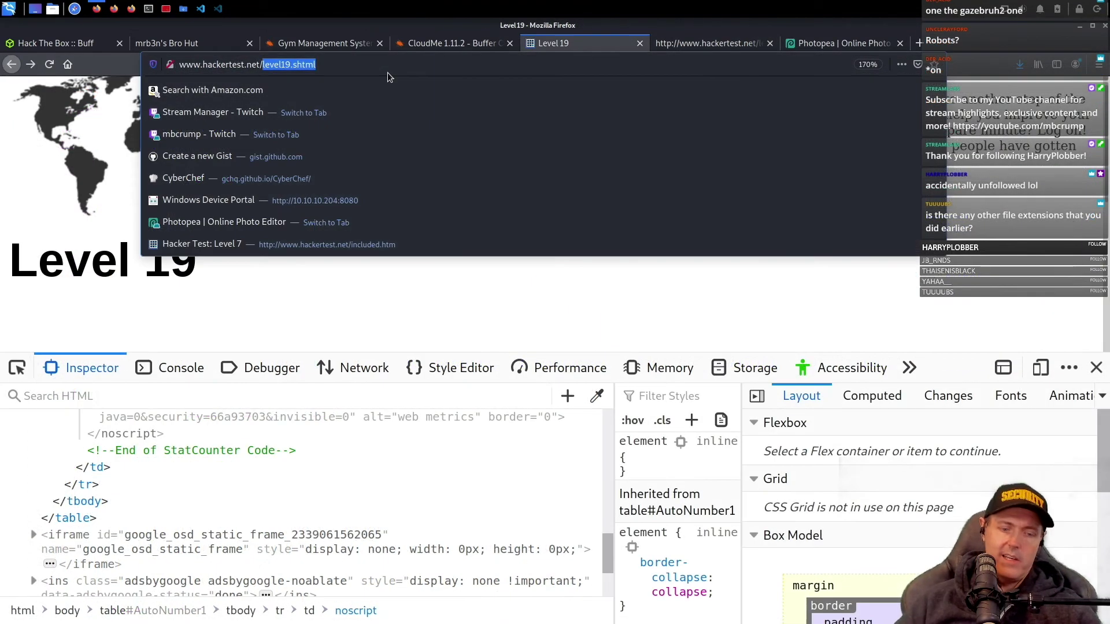
text(robo)
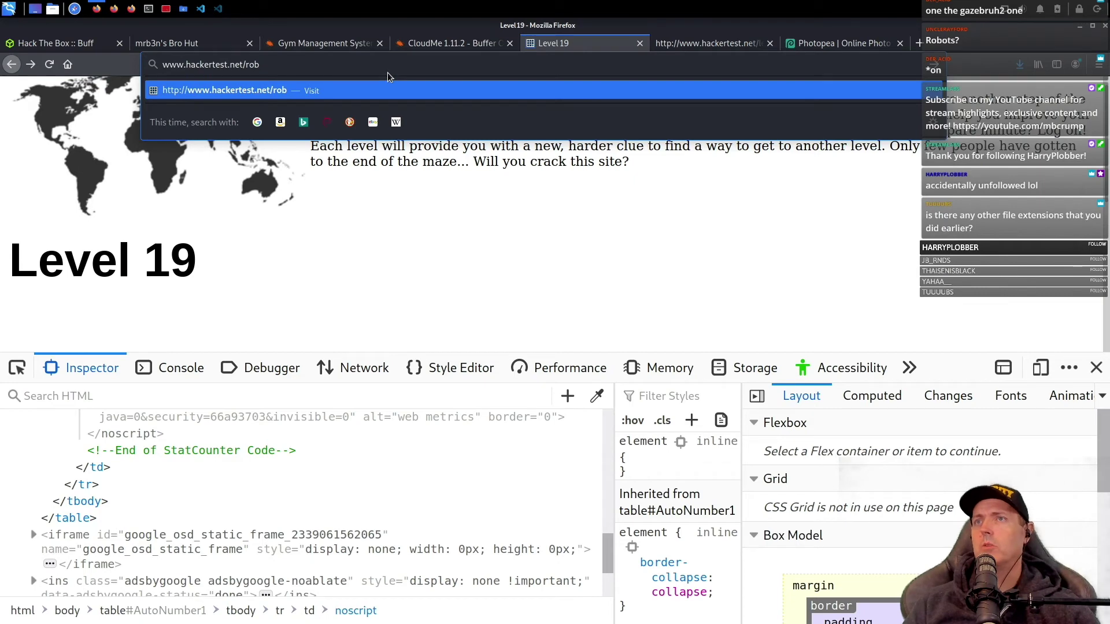
text(ts.txt)
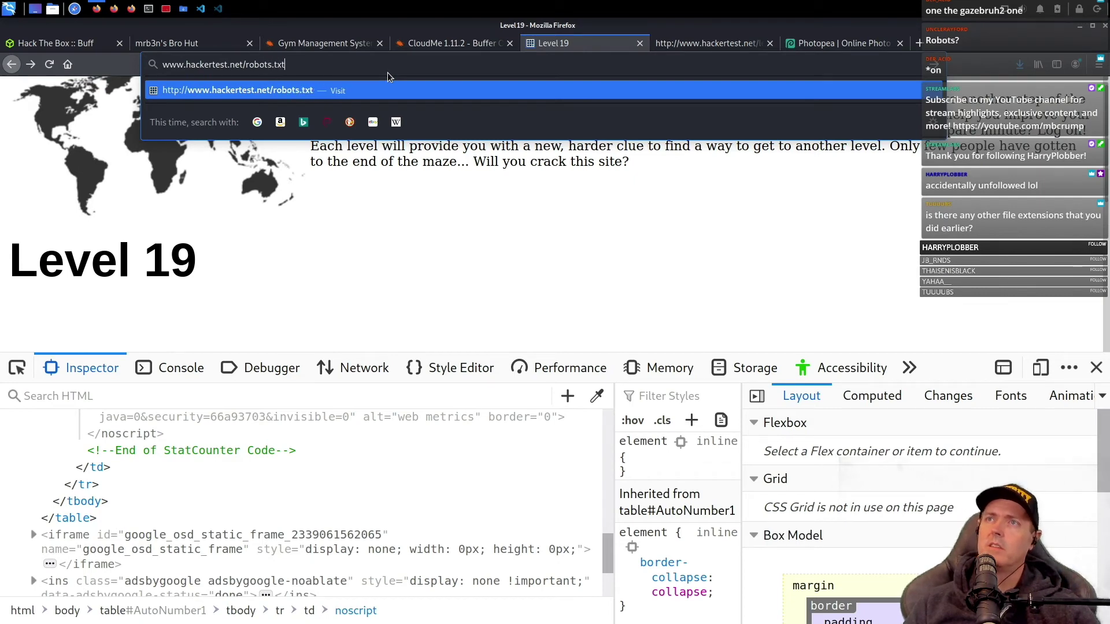
key(Return)
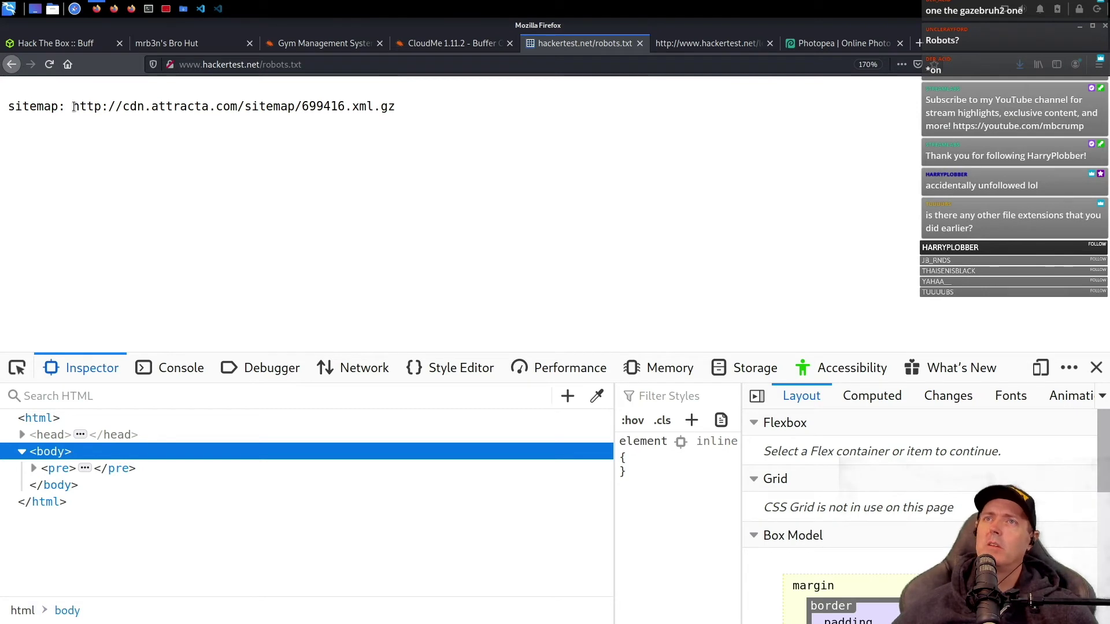
Open the robots.txt sitemap link in a new tab, then go back to Level 19
drag(73, 107, 391, 102)
right_click(368, 109)
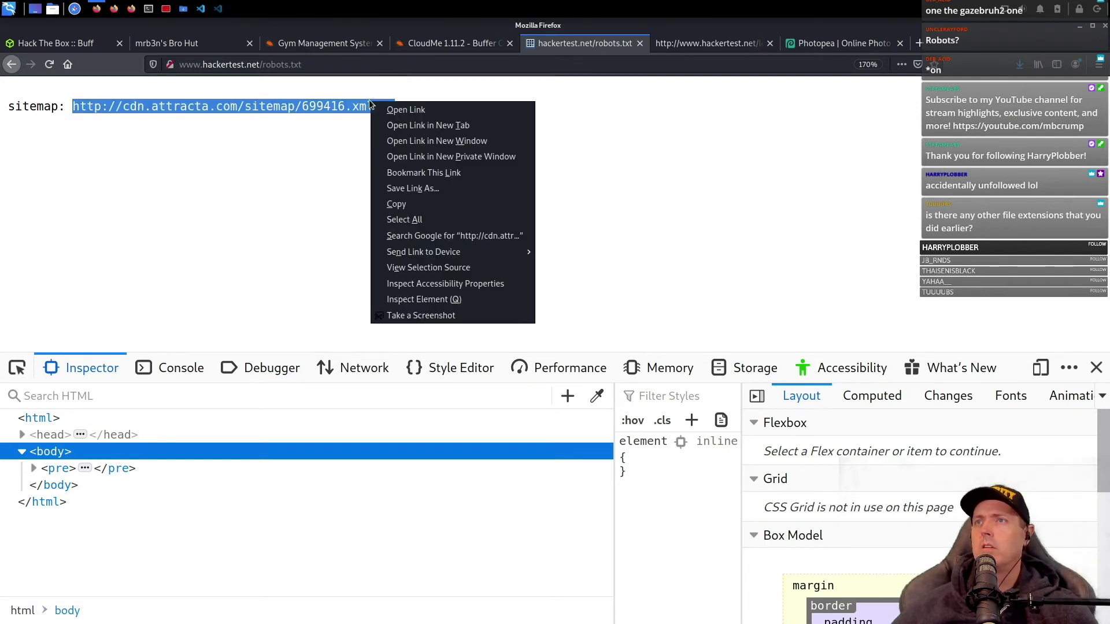
click(417, 123)
click(699, 42)
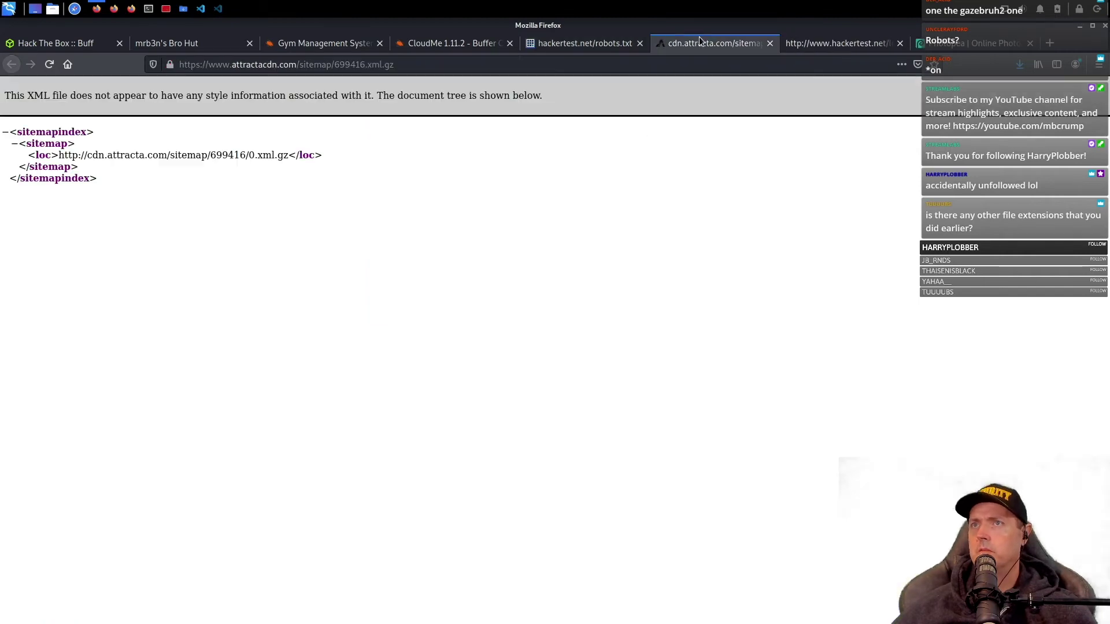
click(578, 44)
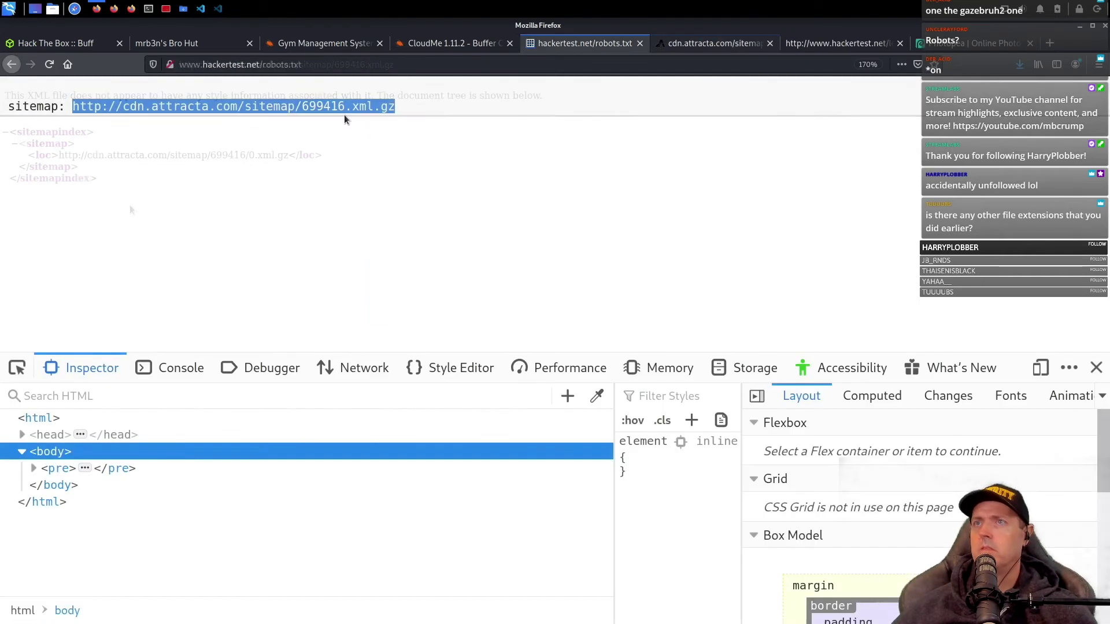
click(11, 65)
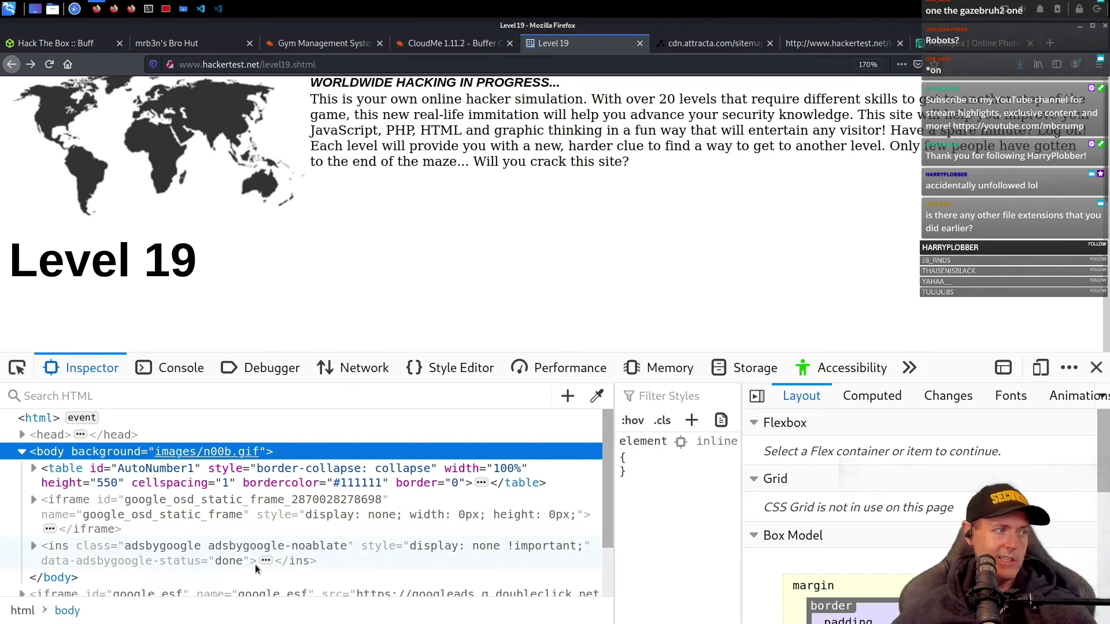
click(387, 64)
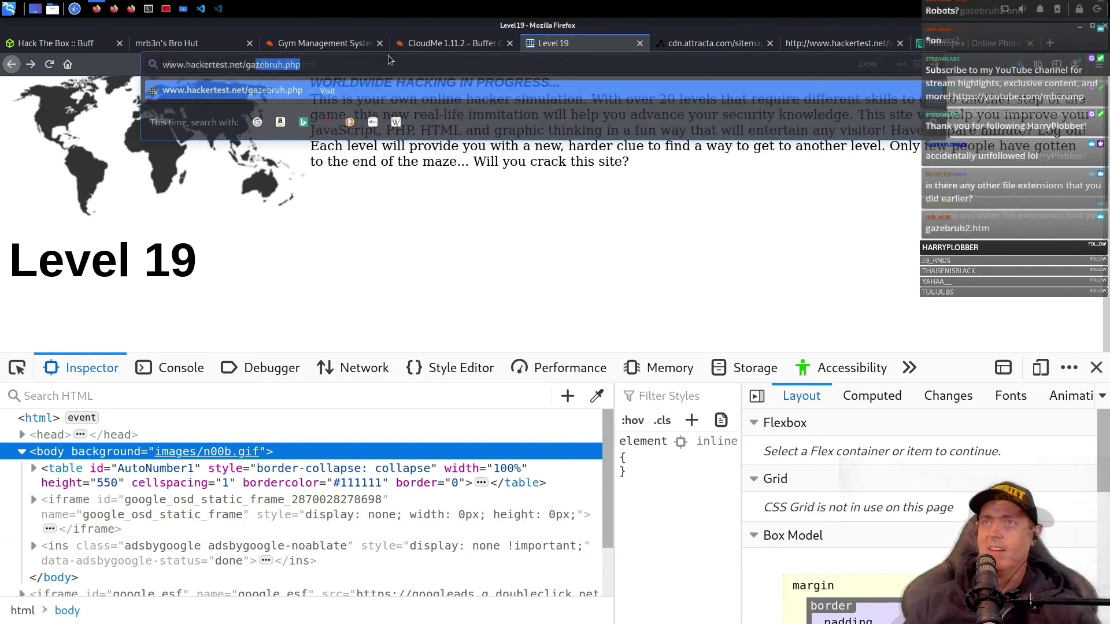
text(www.hackertest.net/gazebruh.php)
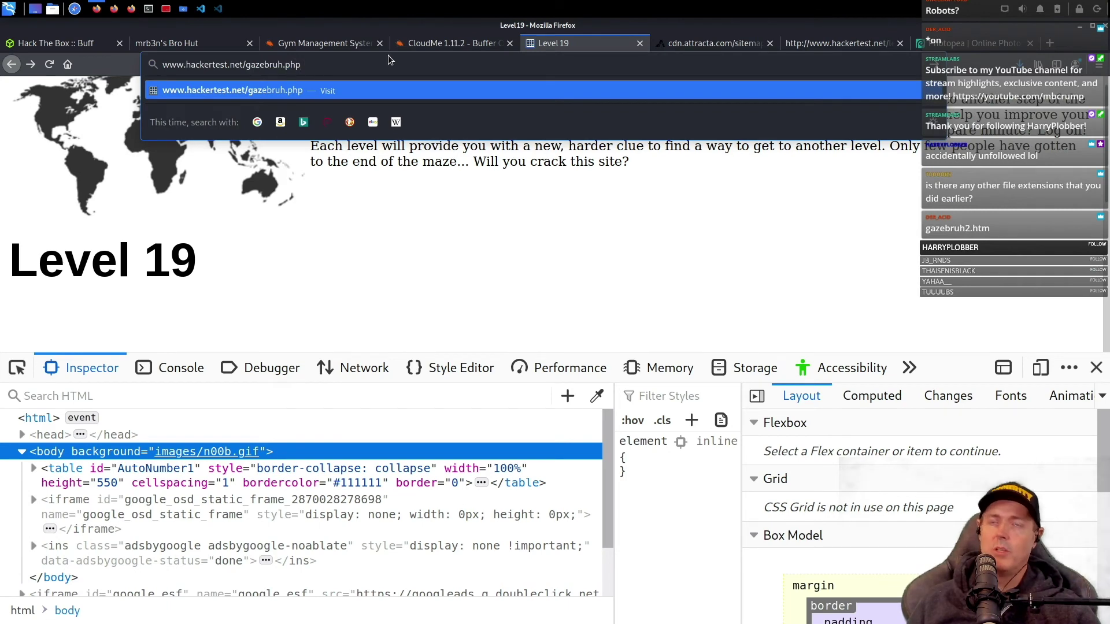
key(Left)
key(Left)
key(Left)
text(2)
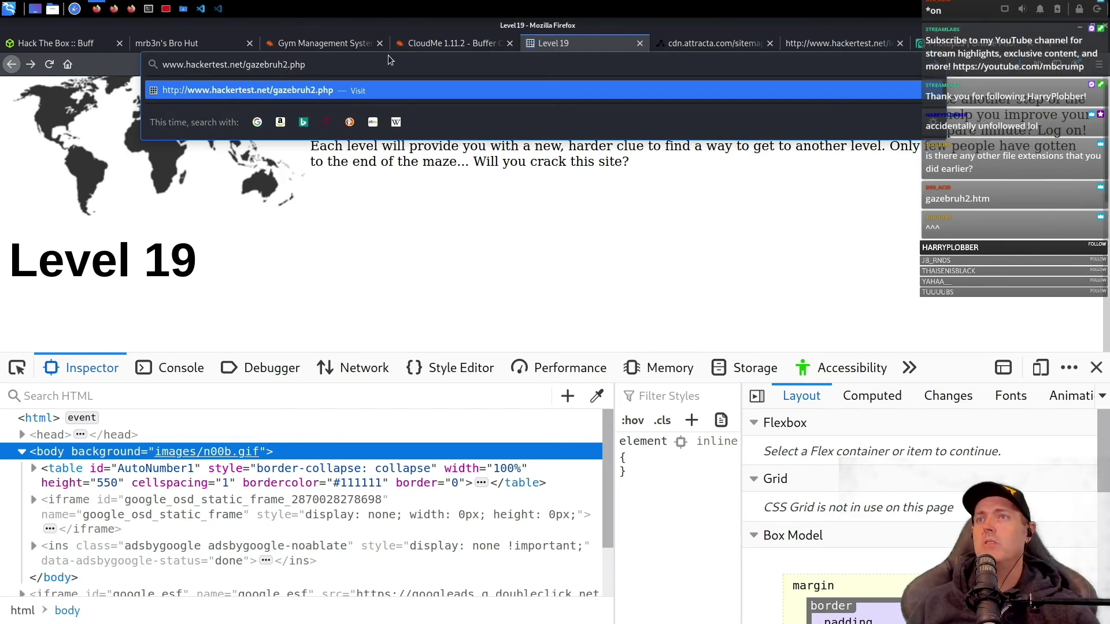
key(Return)
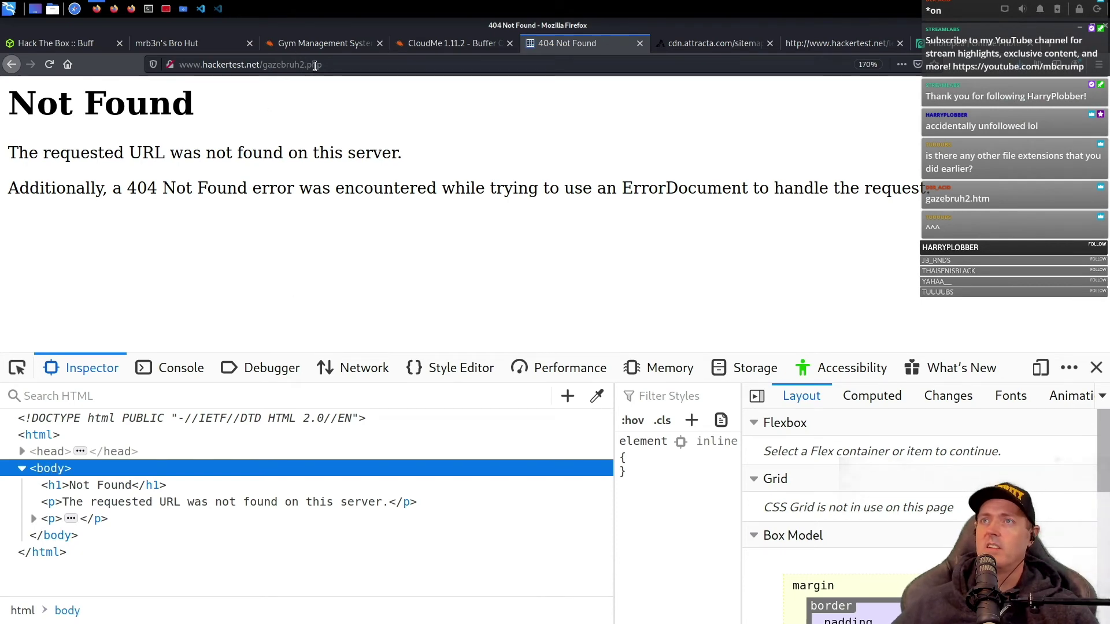
Open the Level 20 page at gazebruh2.htm, reset the zoom and close developer tools
drag(306, 65, 377, 62)
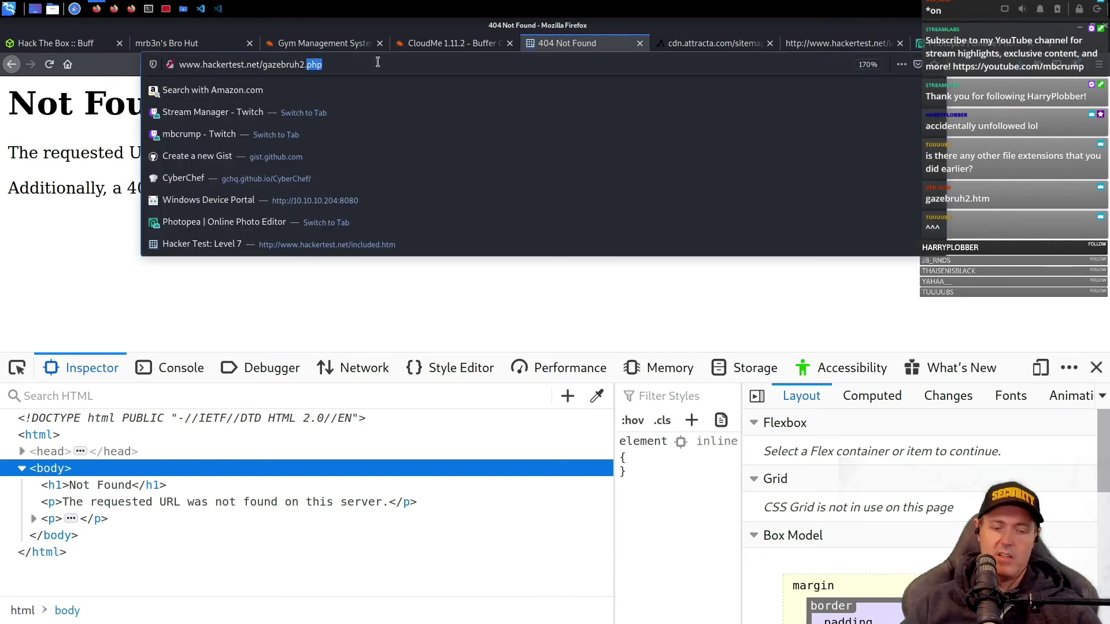
text(htm)
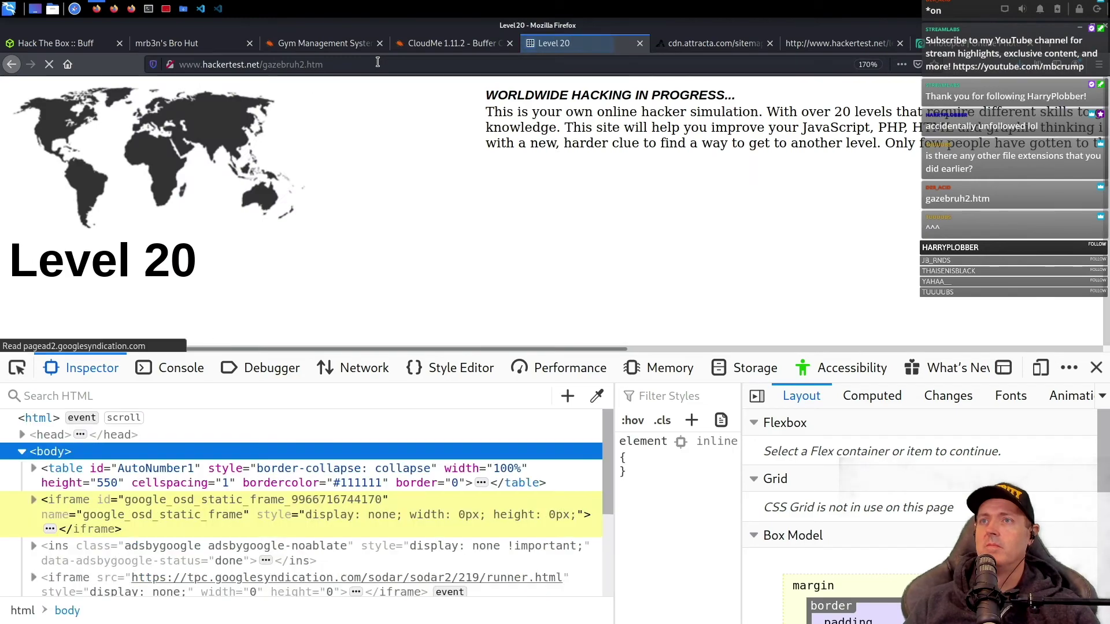
key(ctrl+0)
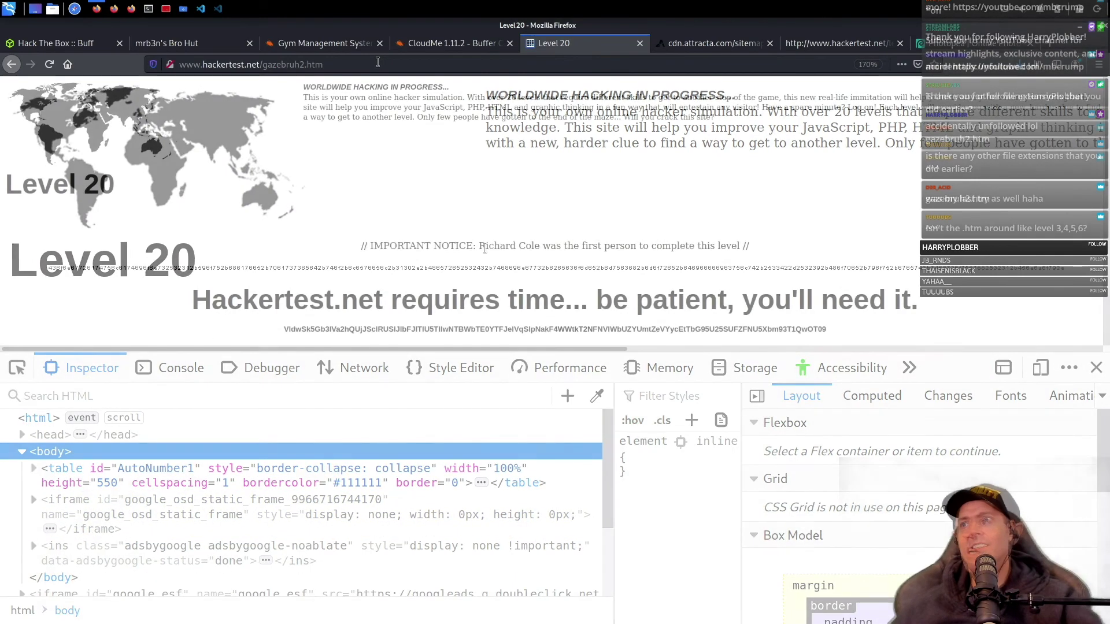
key(F12)
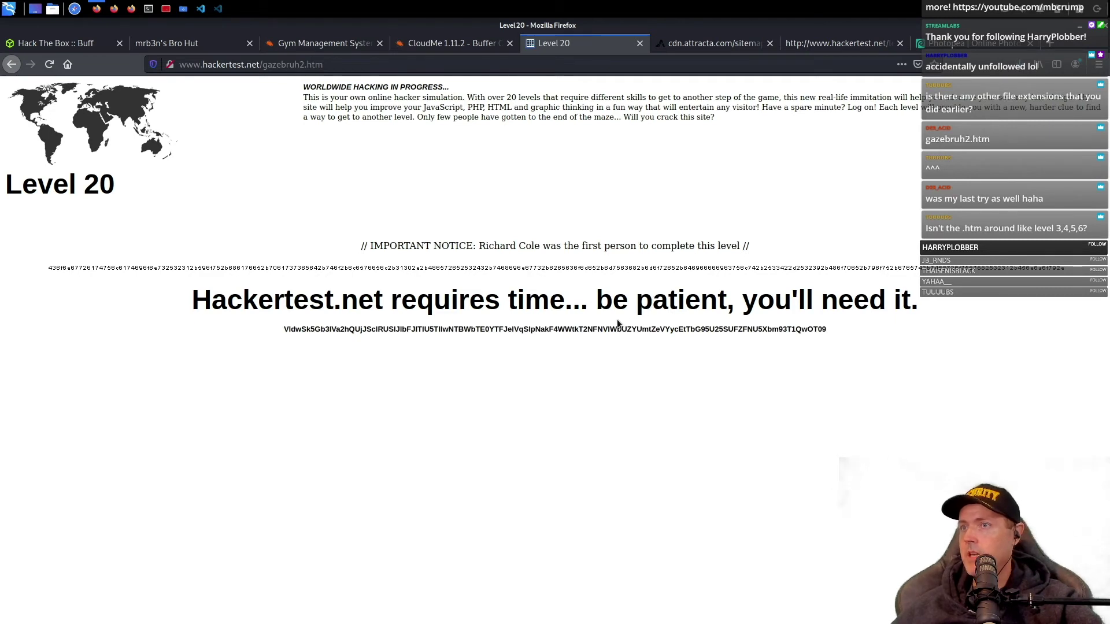
In the Level 20 source, select the encoded string on line 51 and the hint number 22332
right_click(505, 379)
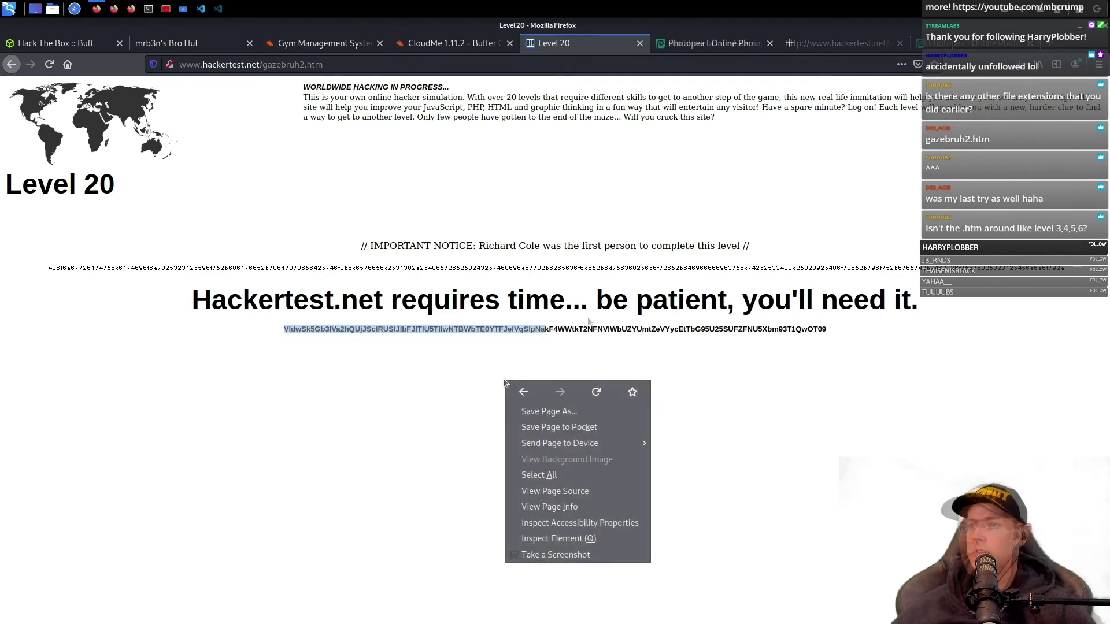
click(550, 493)
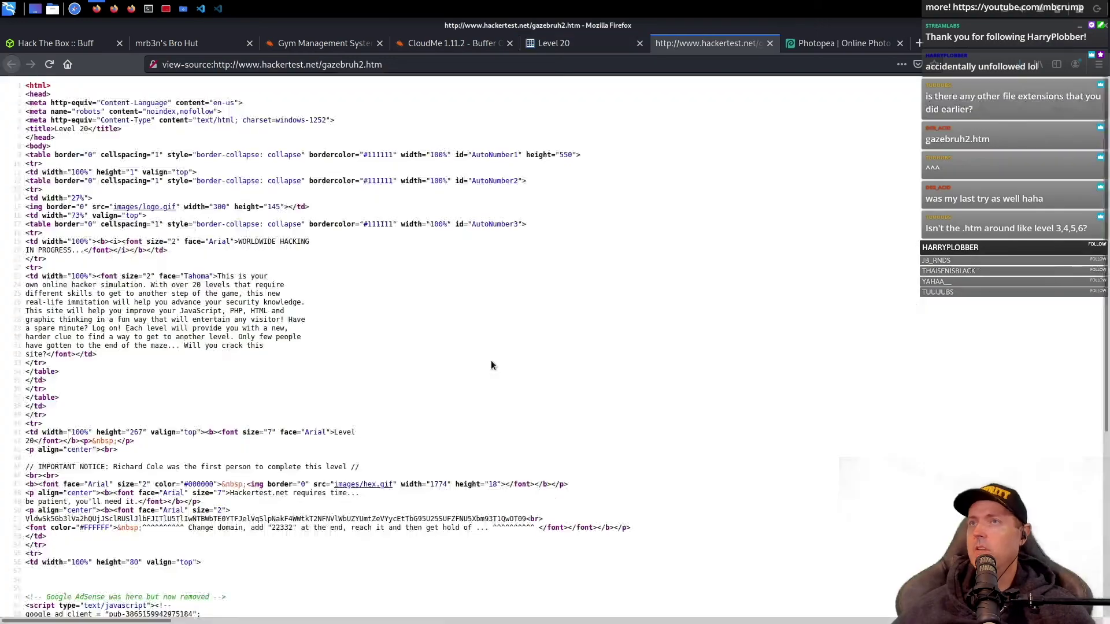
ctrl+scroll(487, 363, up, 5)
scroll(487, 363, down, 5)
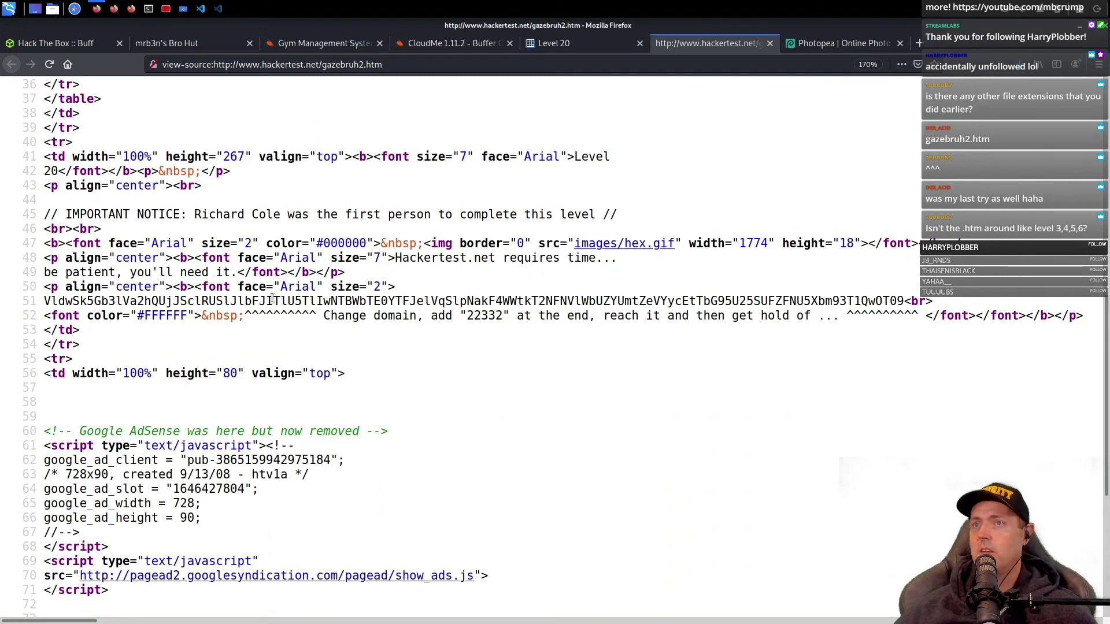
drag(272, 300, 682, 298)
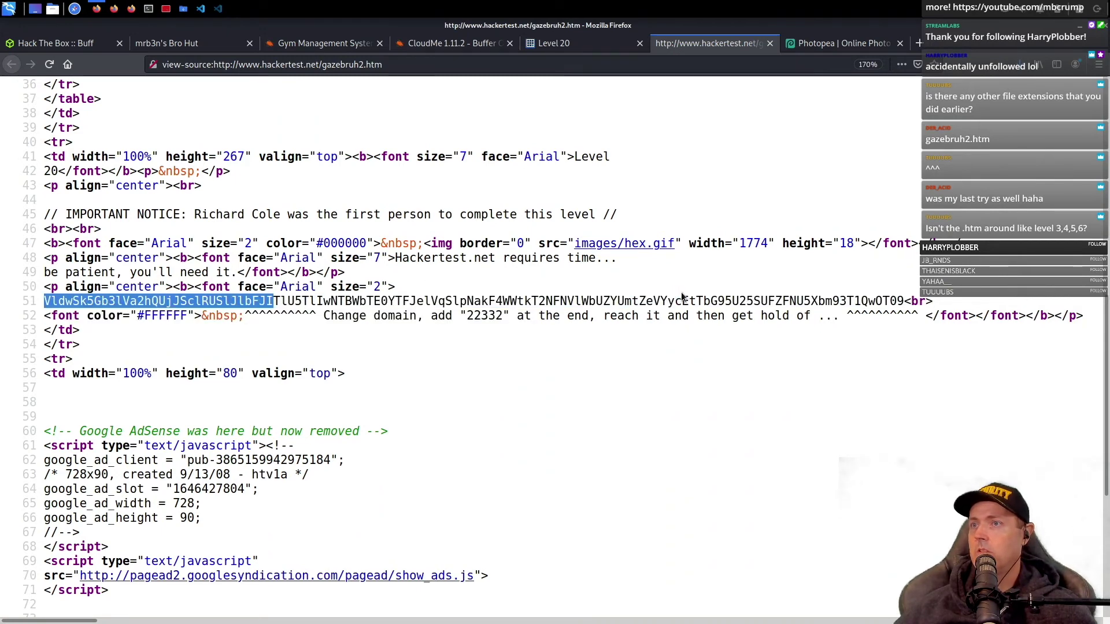
double_click(485, 316)
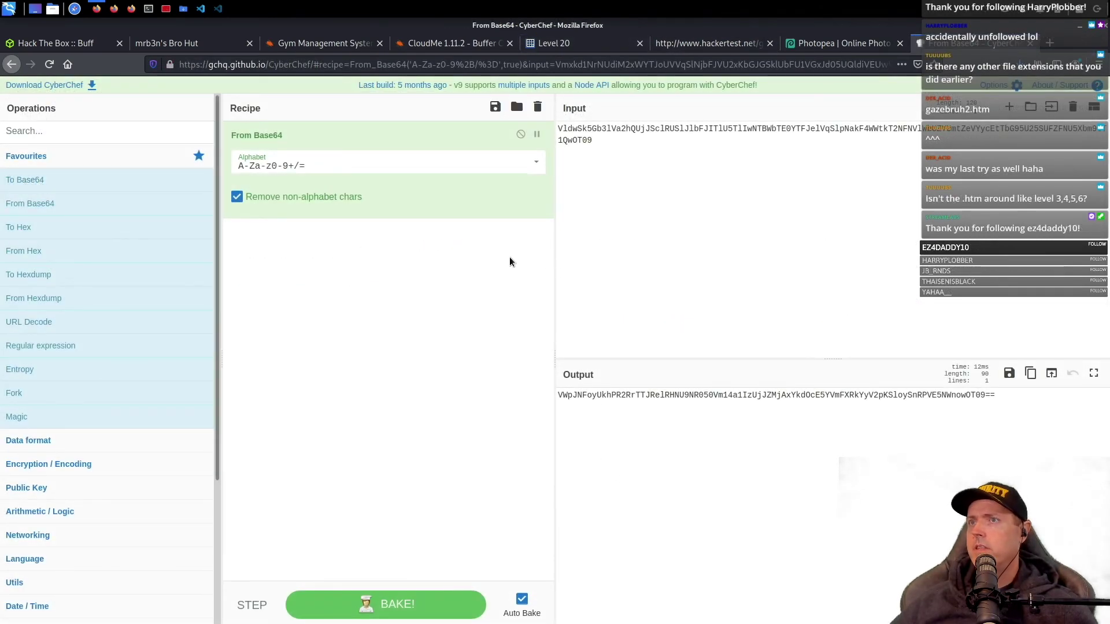
Decode the Level 20 string with From Base64 in CyberChef and paste the result as new input
click(572, 149)
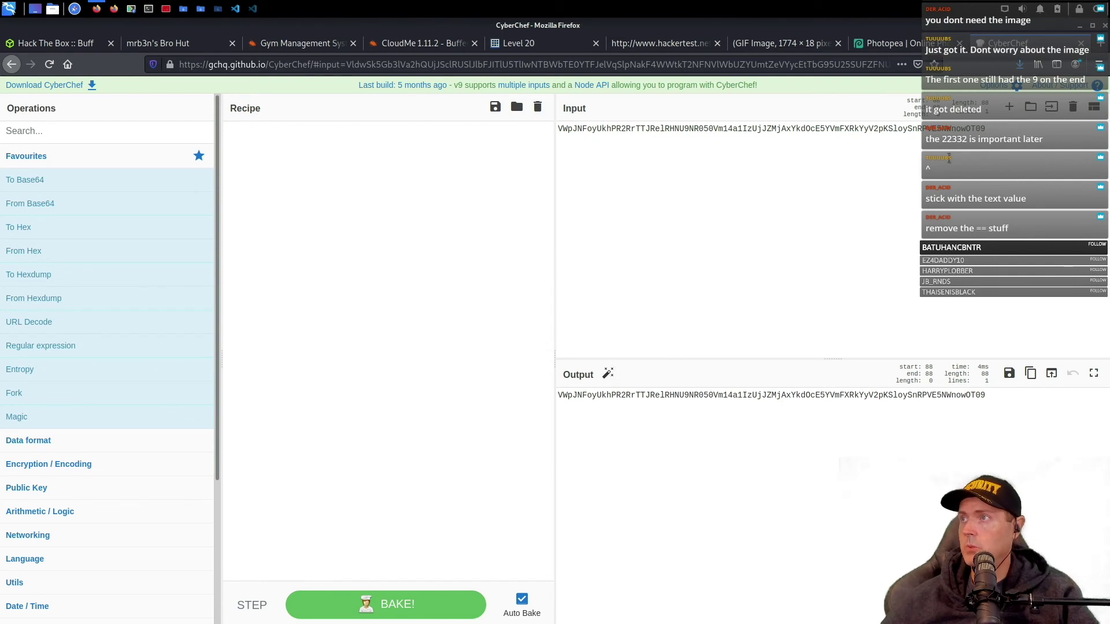
click(610, 374)
drag(879, 398, 407, 399)
key(ctrl+c)
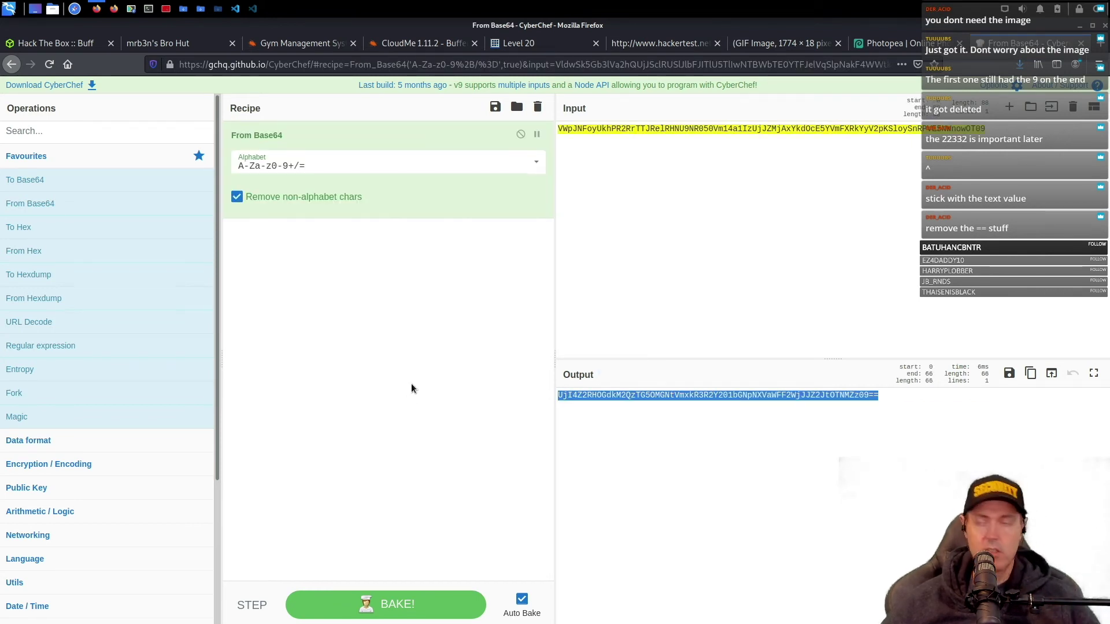
click(882, 164)
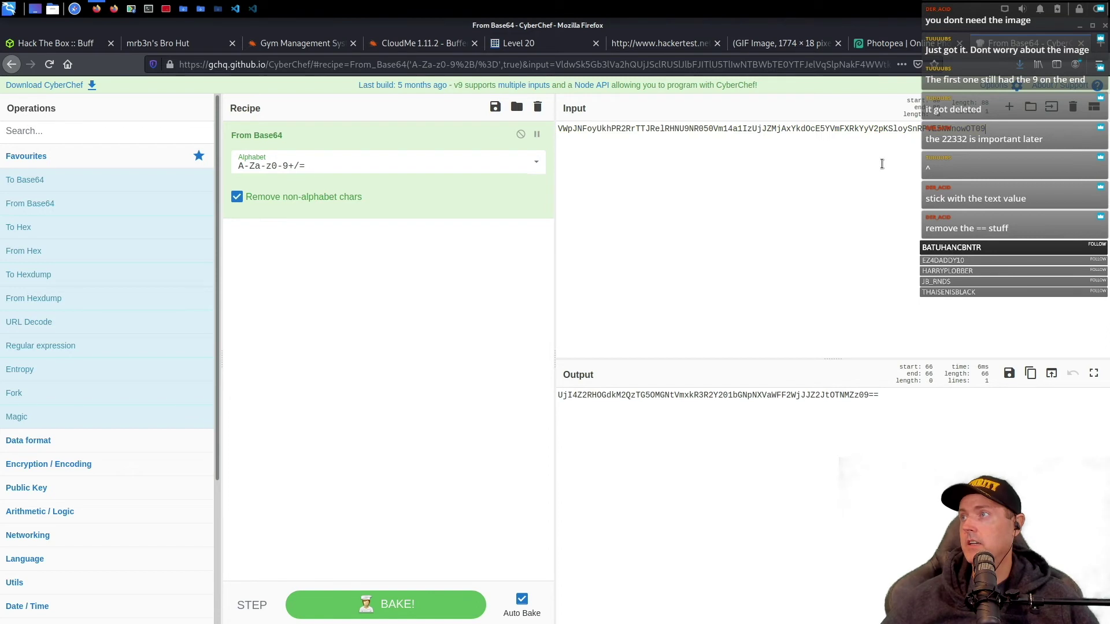
click(1073, 107)
key(ctrl+v)
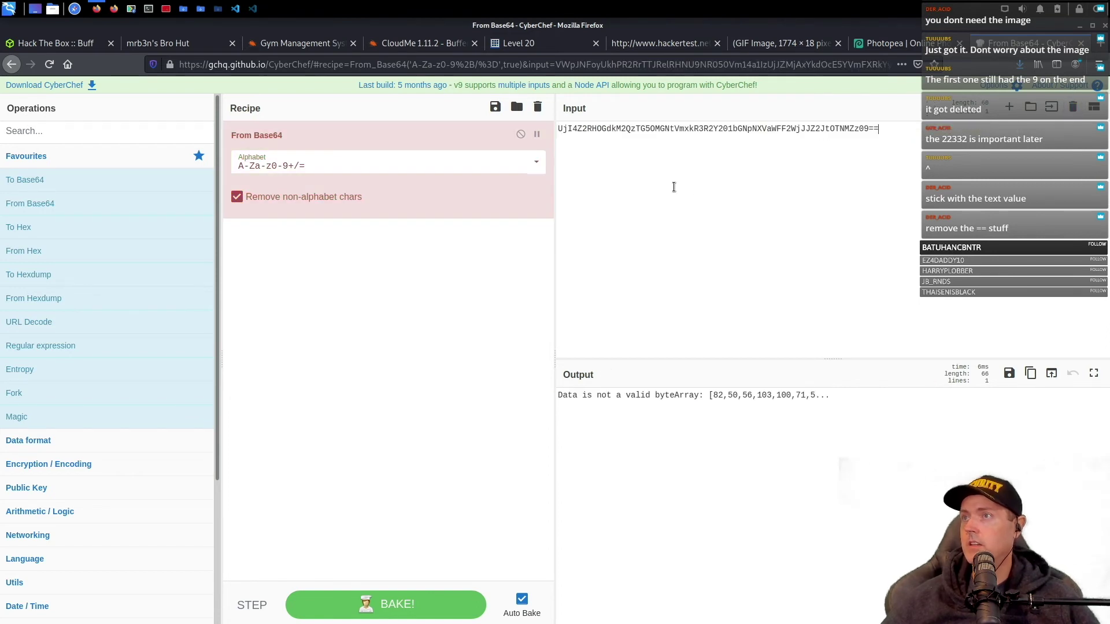
click(537, 109)
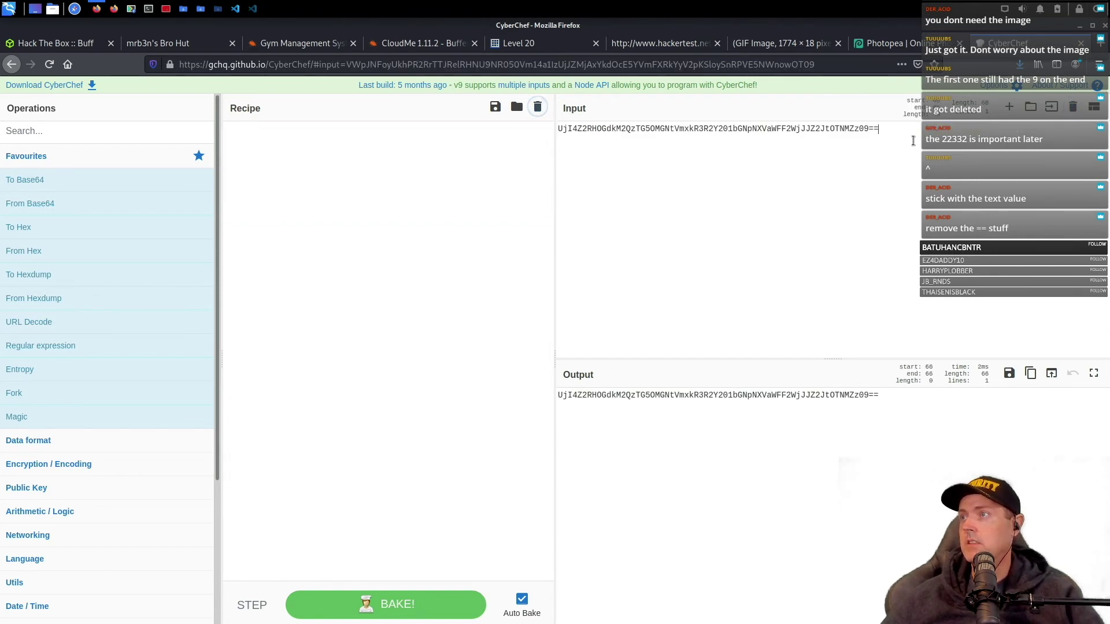
key(BackSpace)
key(BackSpace)
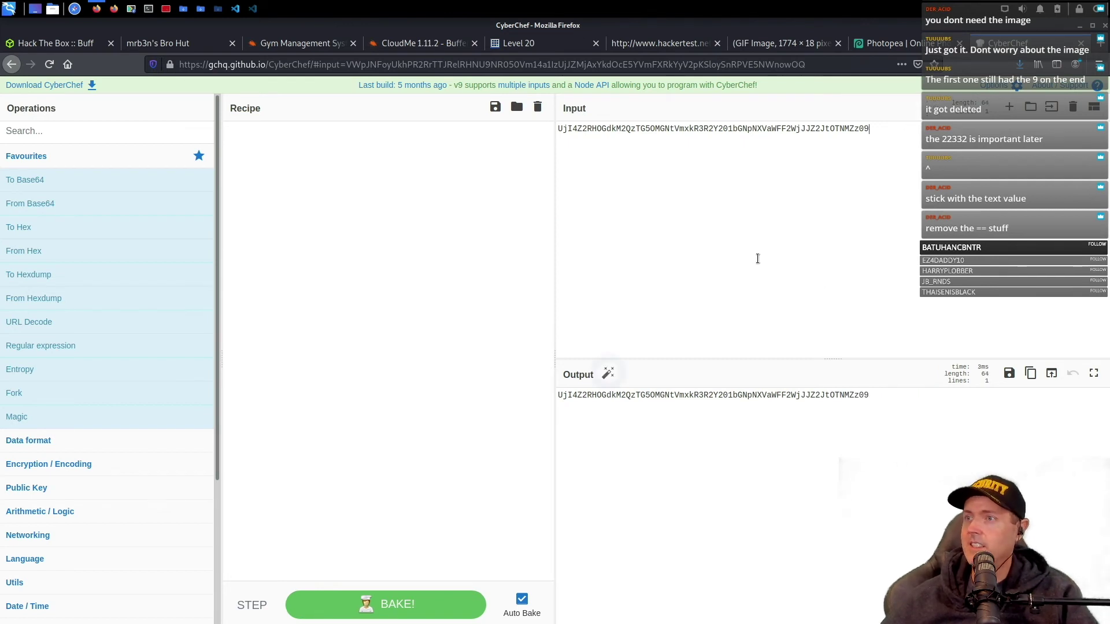
click(607, 374)
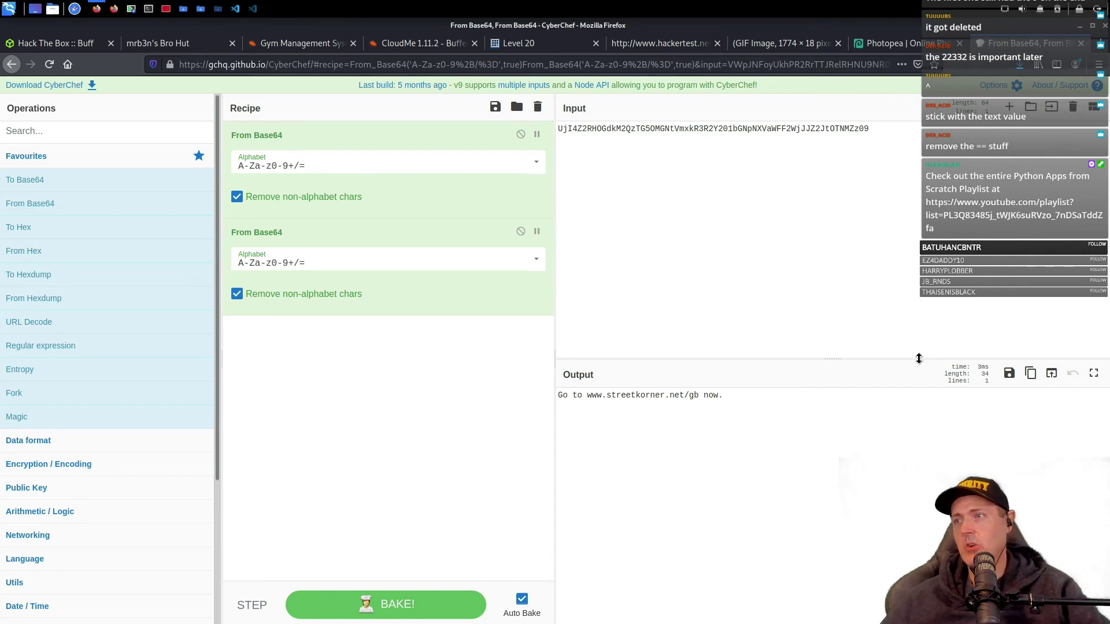
click(599, 428)
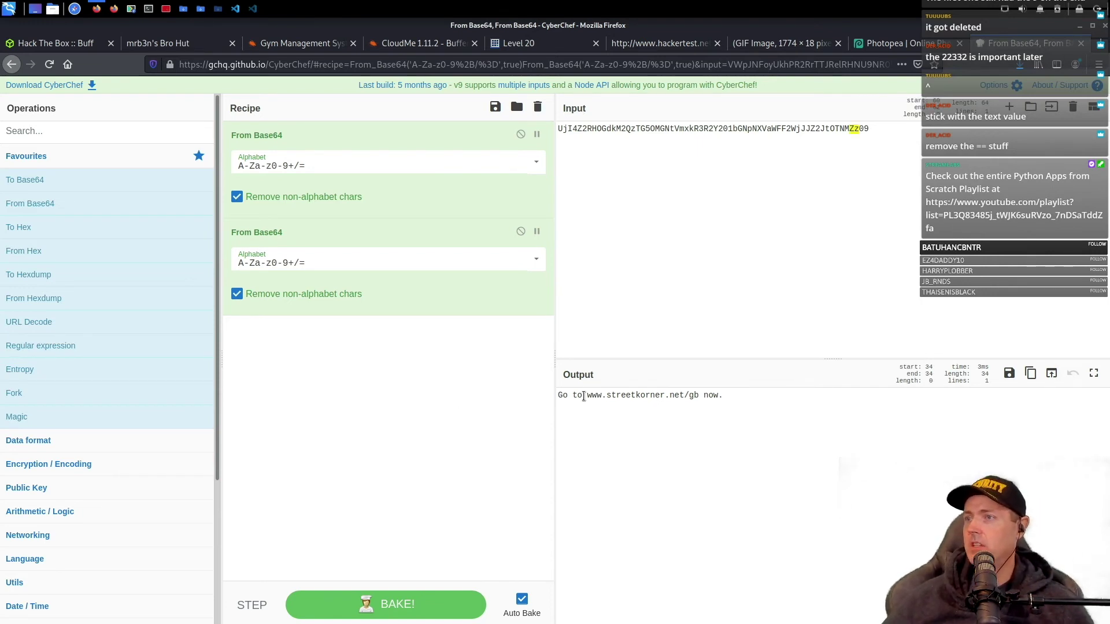
drag(585, 397, 699, 397)
key(ctrl+c)
key(ctrl+t)
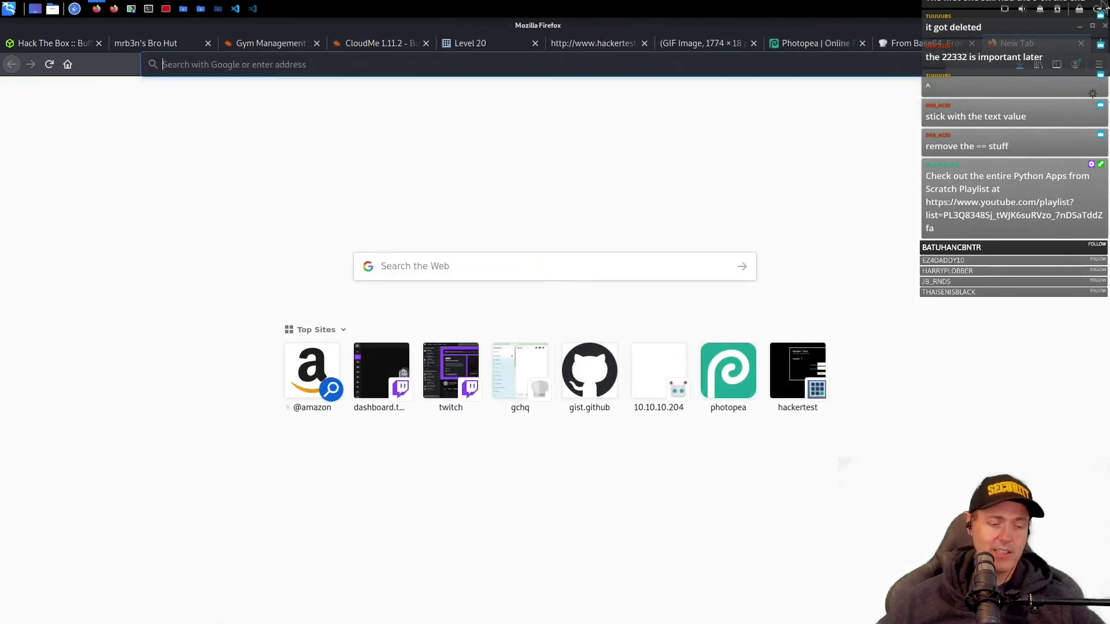
key(ctrl+v)
key(Return)
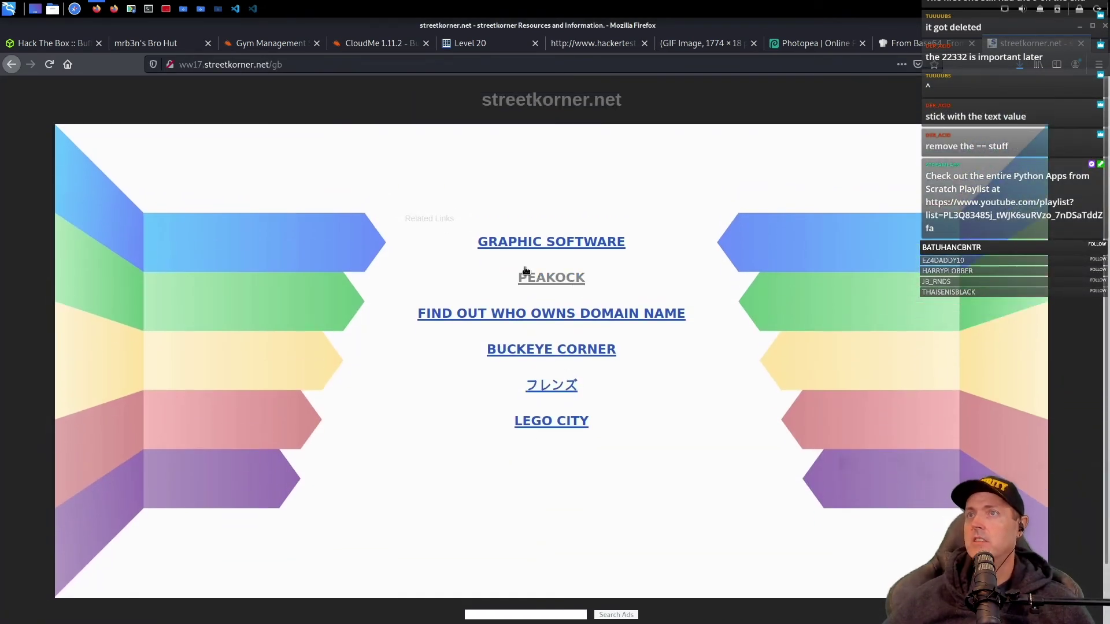
click(590, 46)
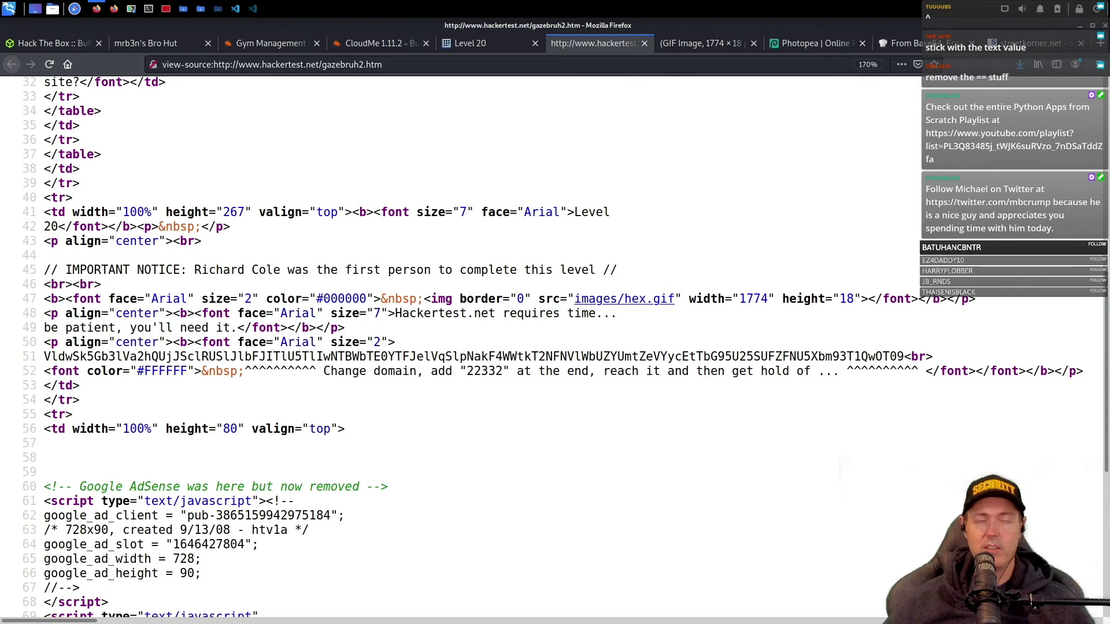
double_click(485, 371)
key(ctrl+9)
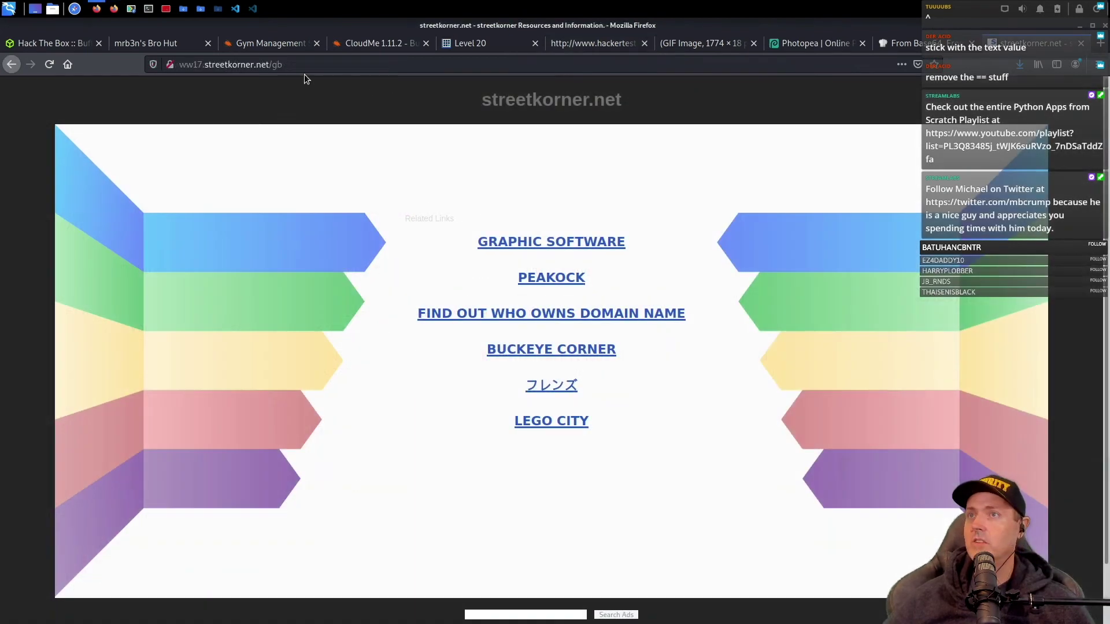
click(320, 64)
click(320, 65)
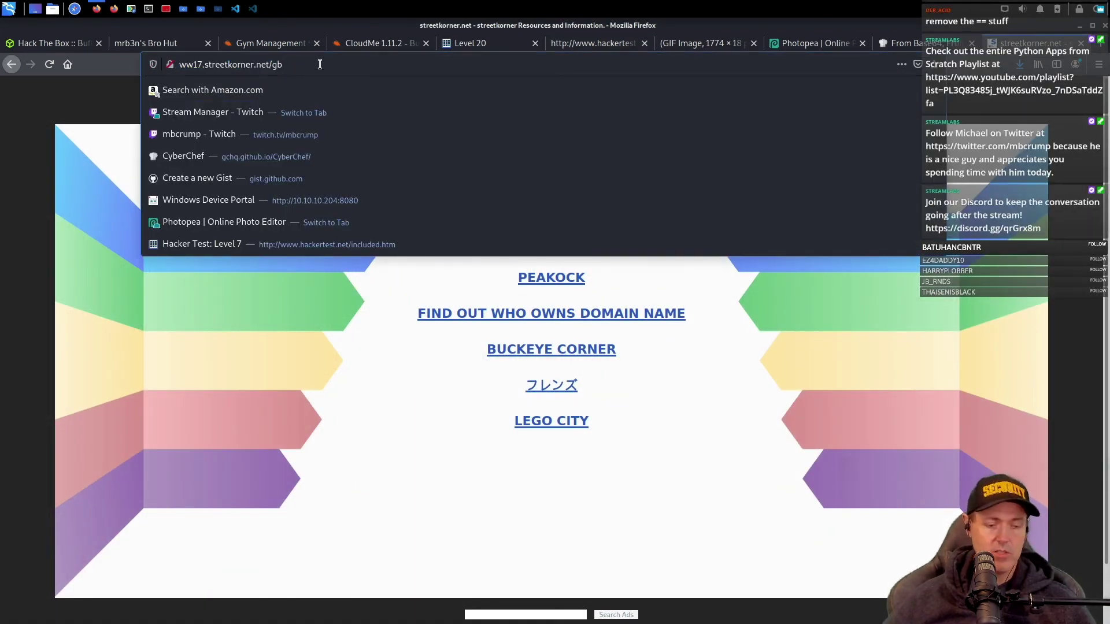
text(22332)
key(Return)
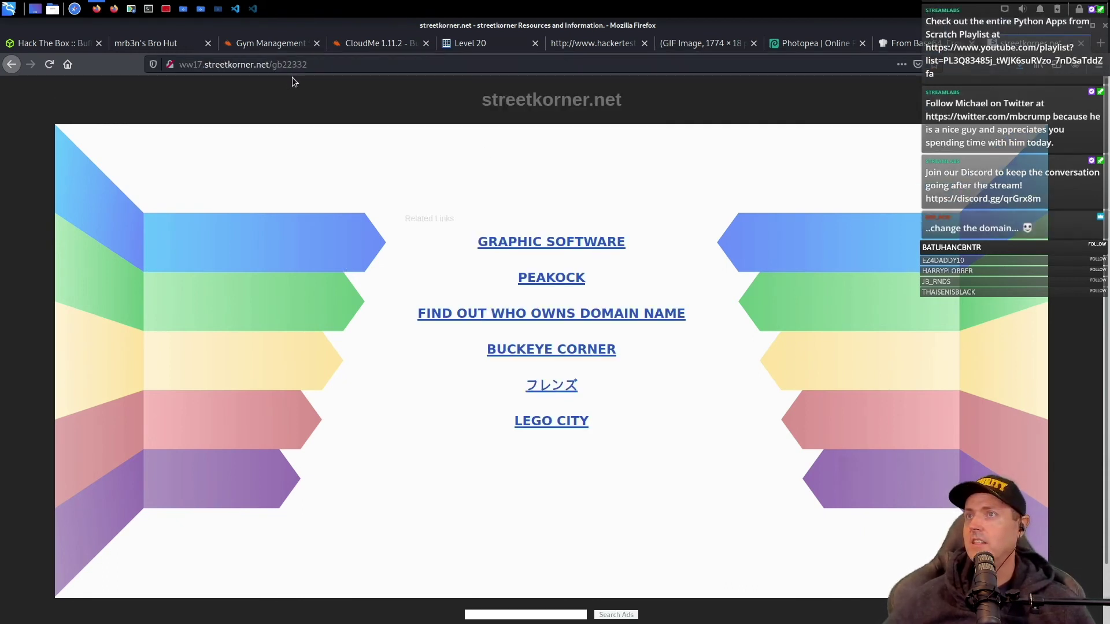
click(498, 45)
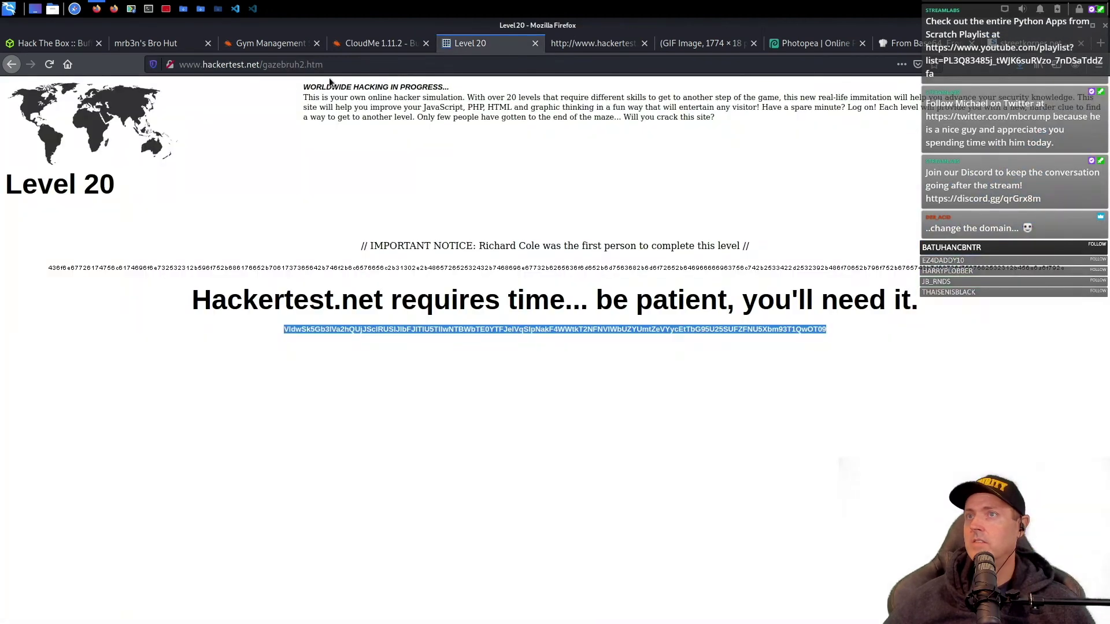
double_click(283, 65)
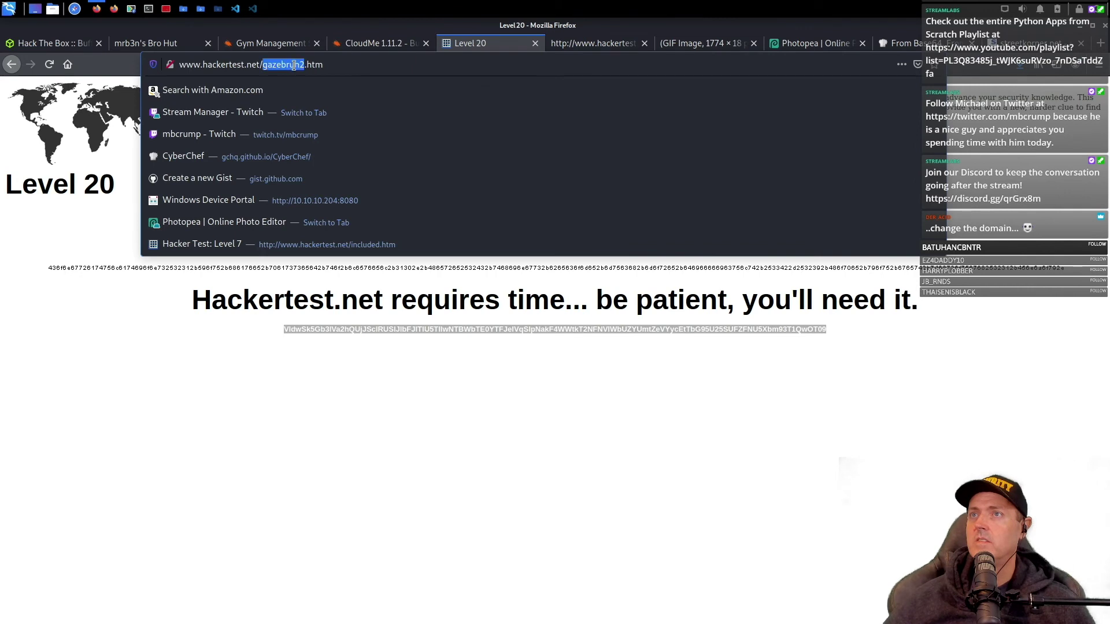
drag(263, 65, 360, 66)
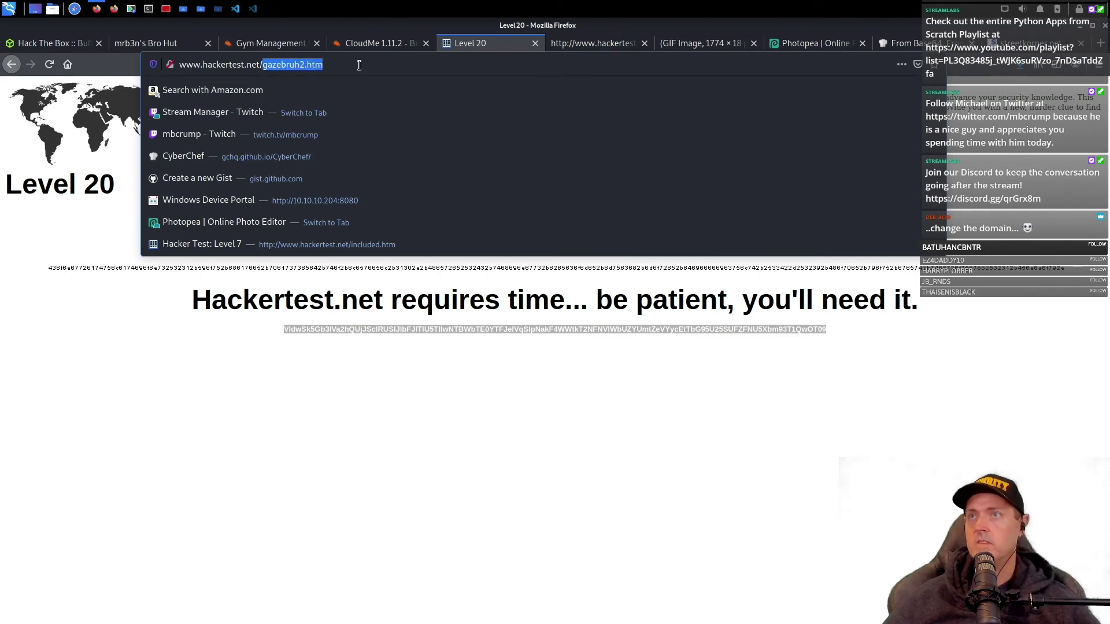
text(22332)
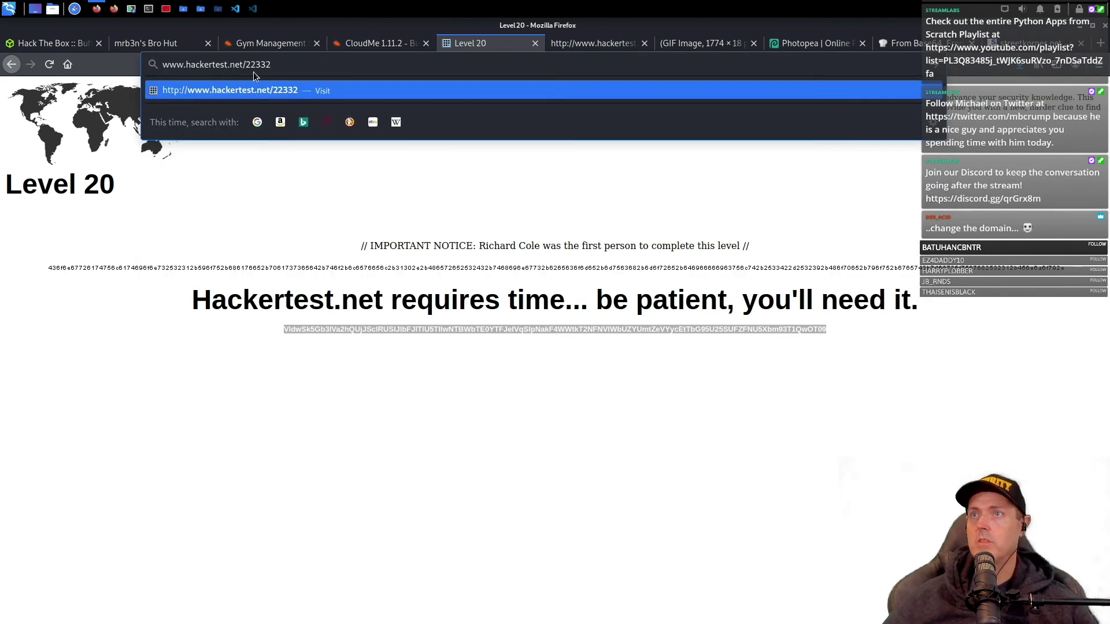
text(g)
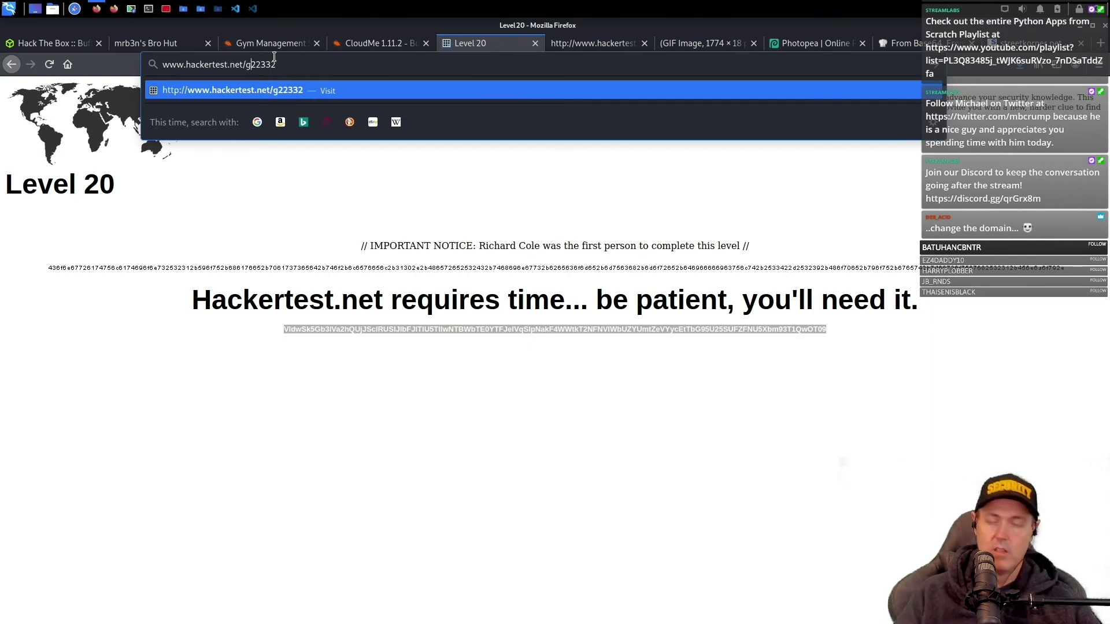
text(b)
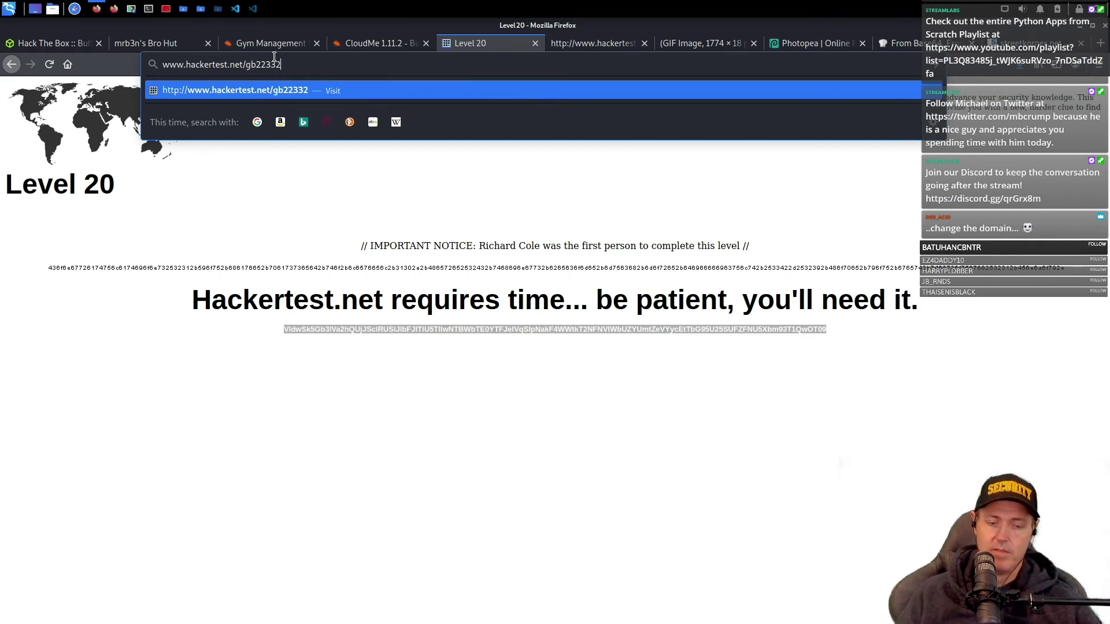
key(Return)
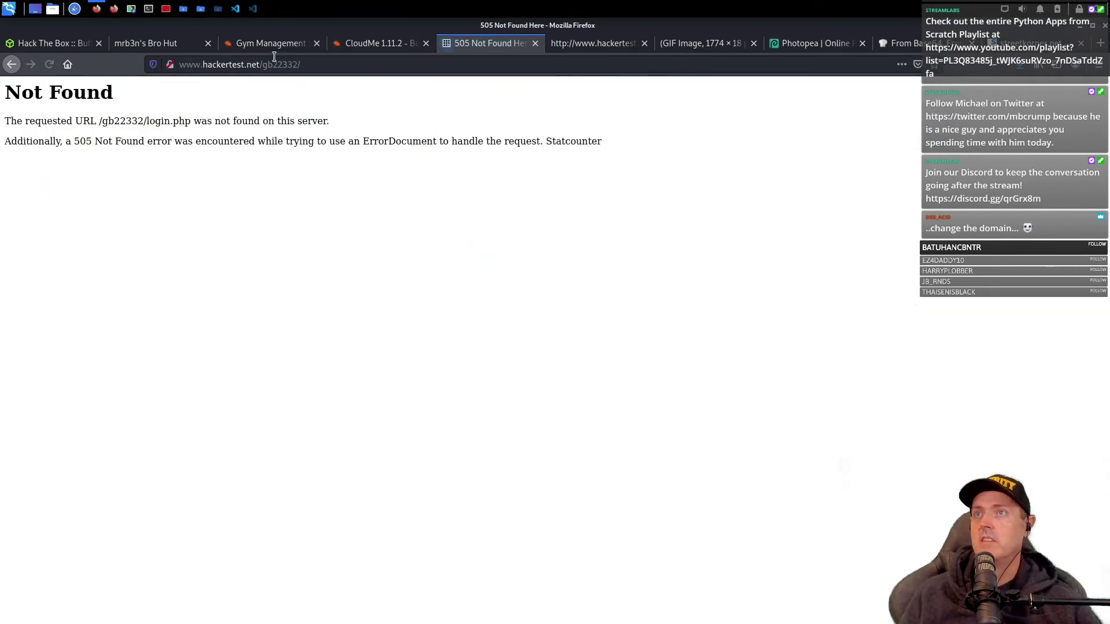
View the Not Found page's source, note the login.php reference, and open the Google Hacking Database result
double_click(156, 120)
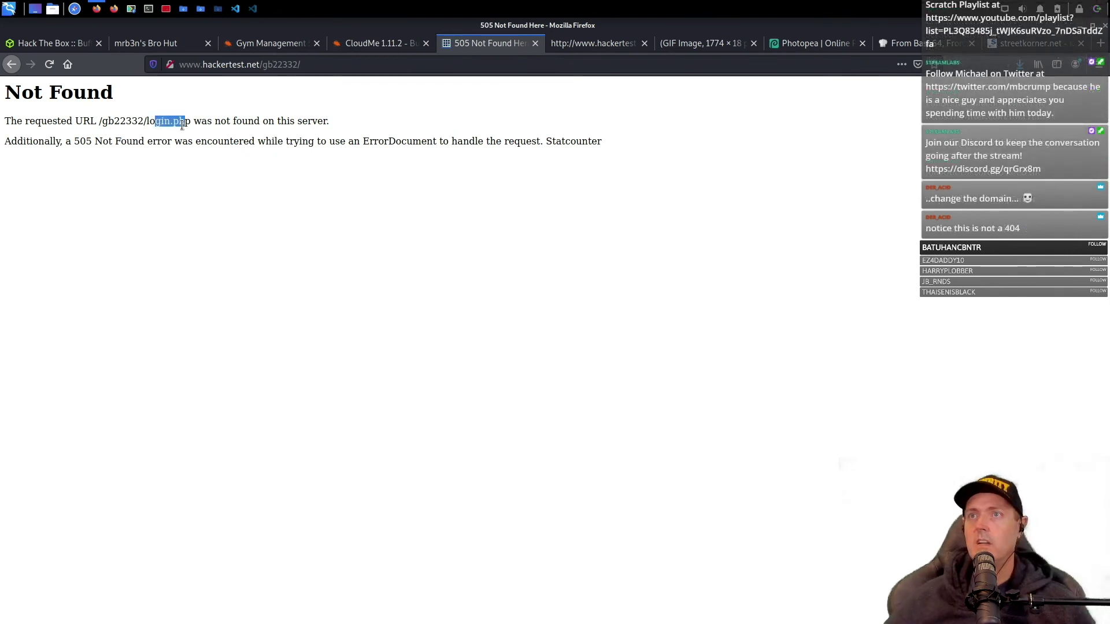
click(223, 168)
right_click(218, 189)
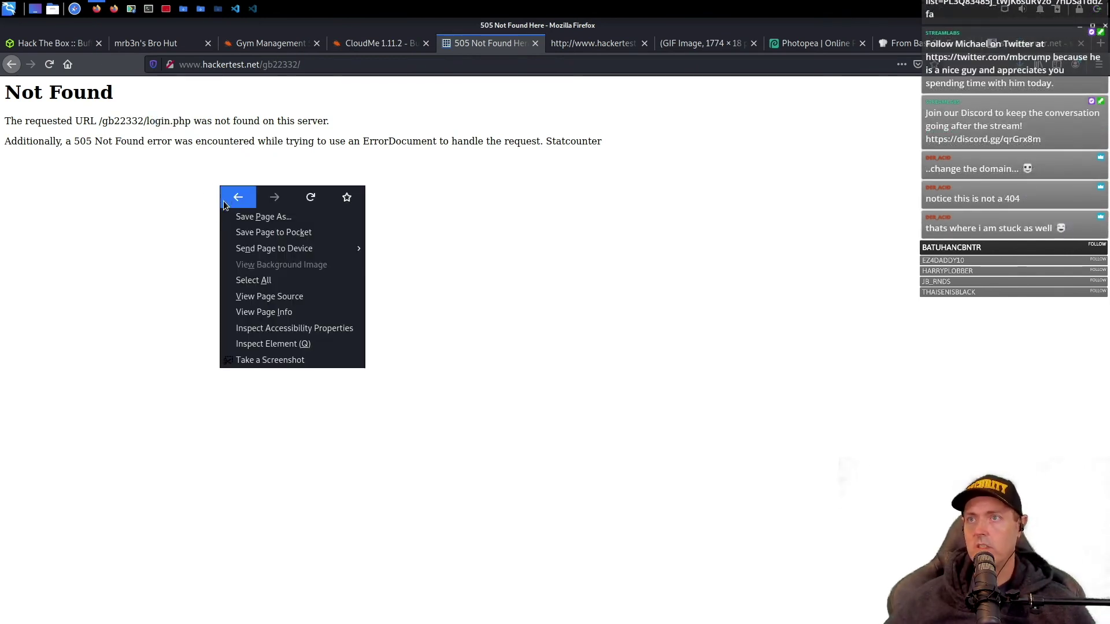
click(269, 296)
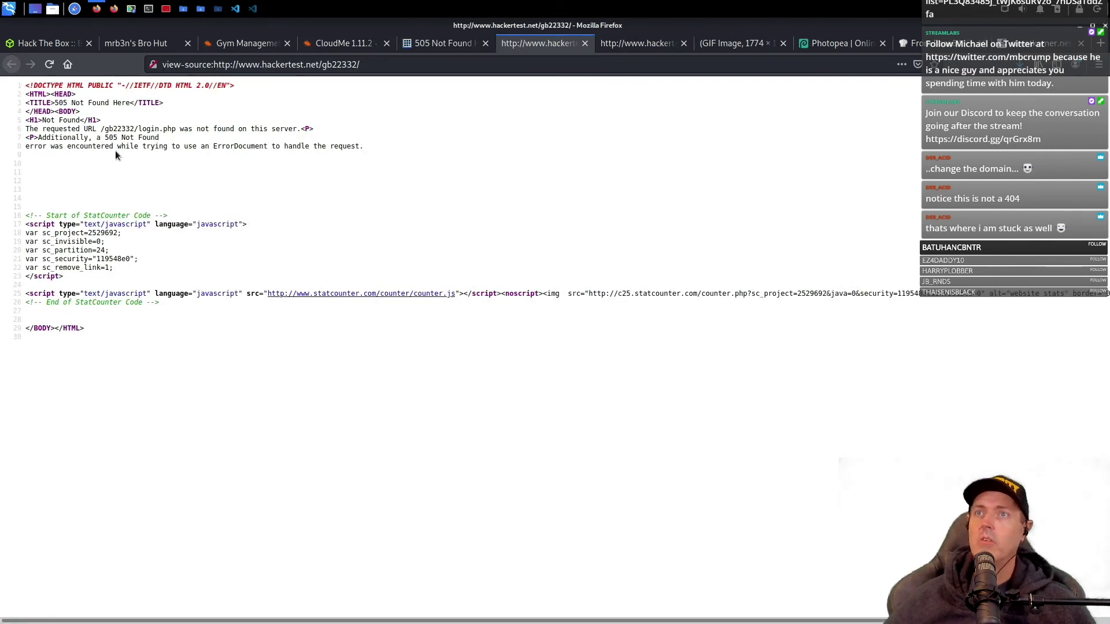
drag(146, 129, 184, 129)
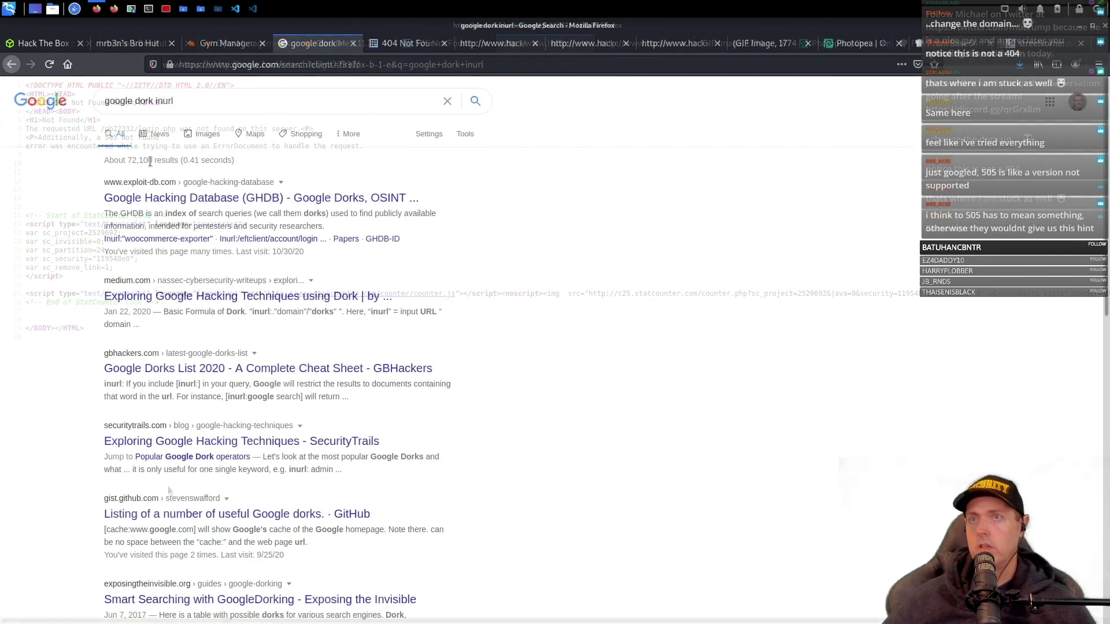
click(157, 203)
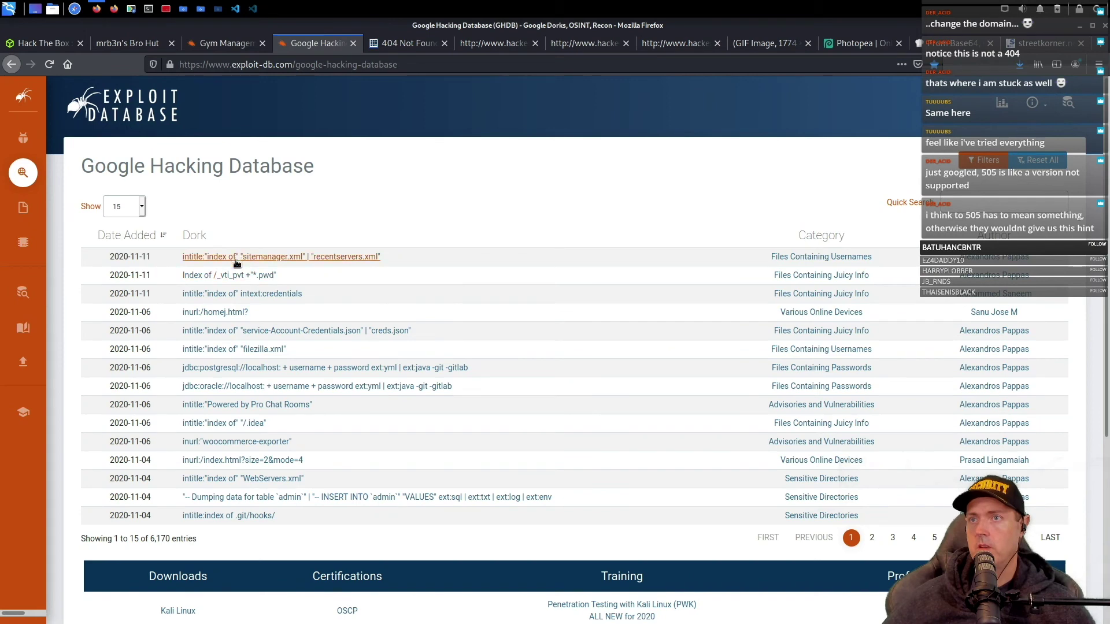
Open the GHDB dork inurl:/homej.html? and run it as a Google search
click(220, 312)
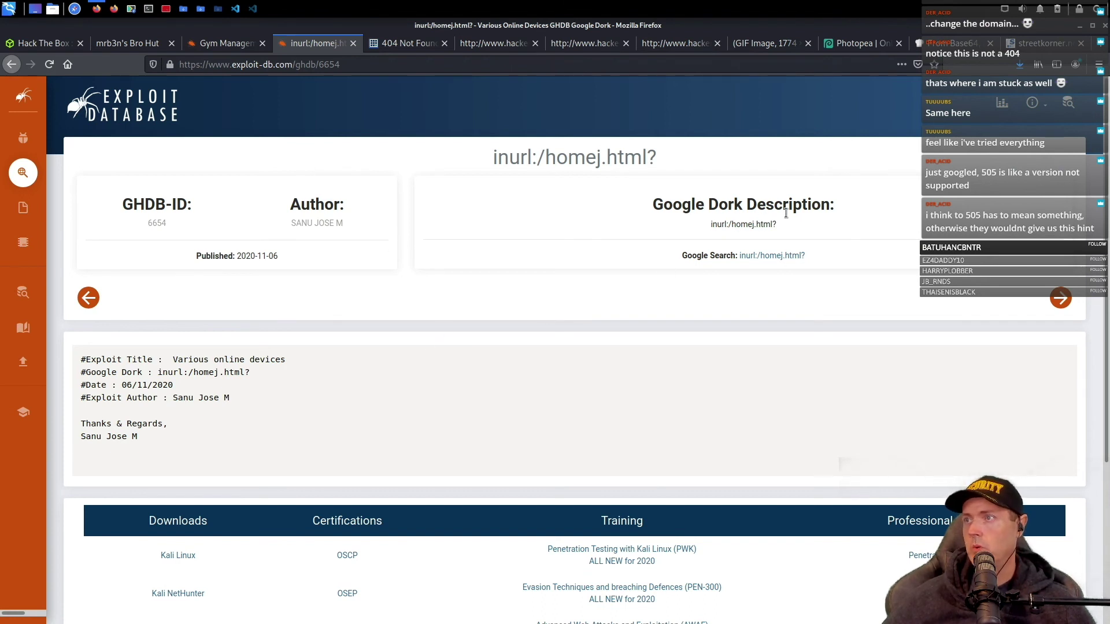
click(787, 257)
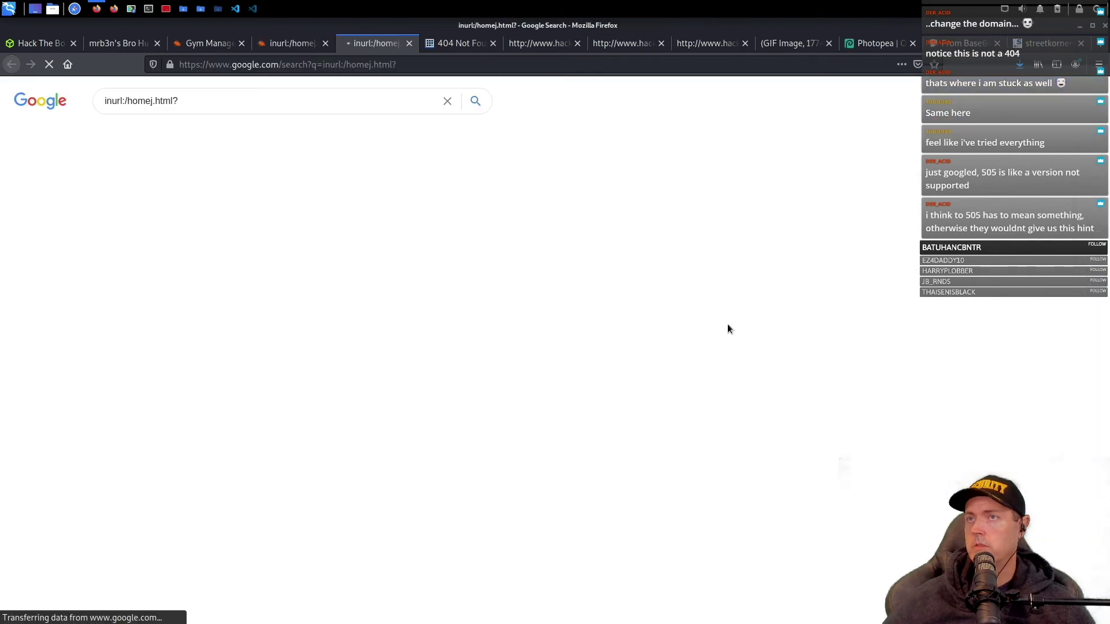
click(141, 102)
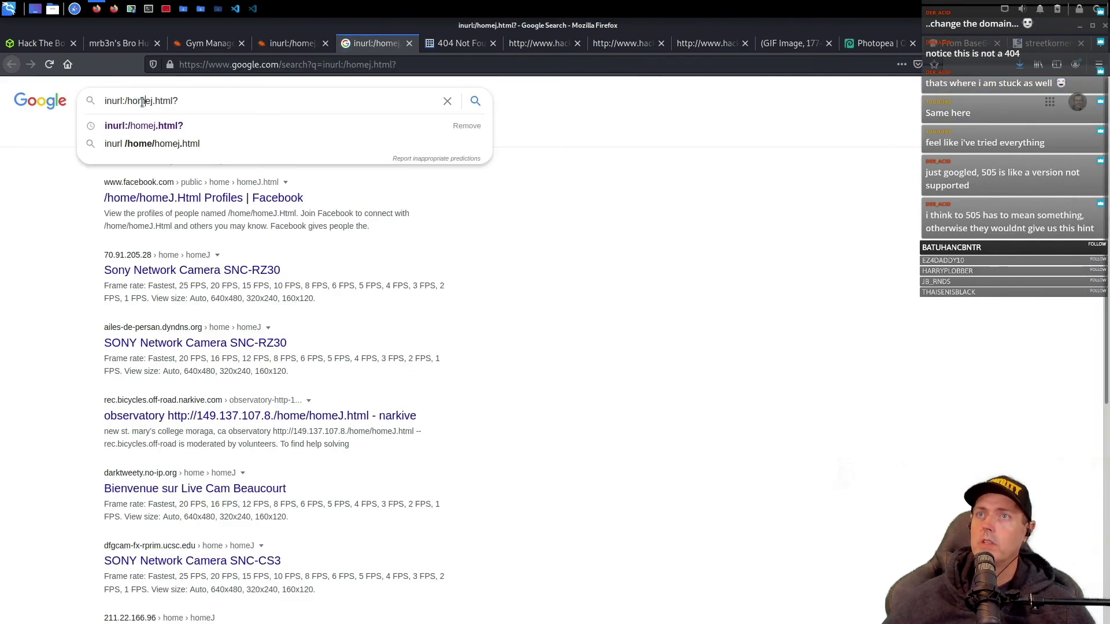
drag(127, 102, 215, 103)
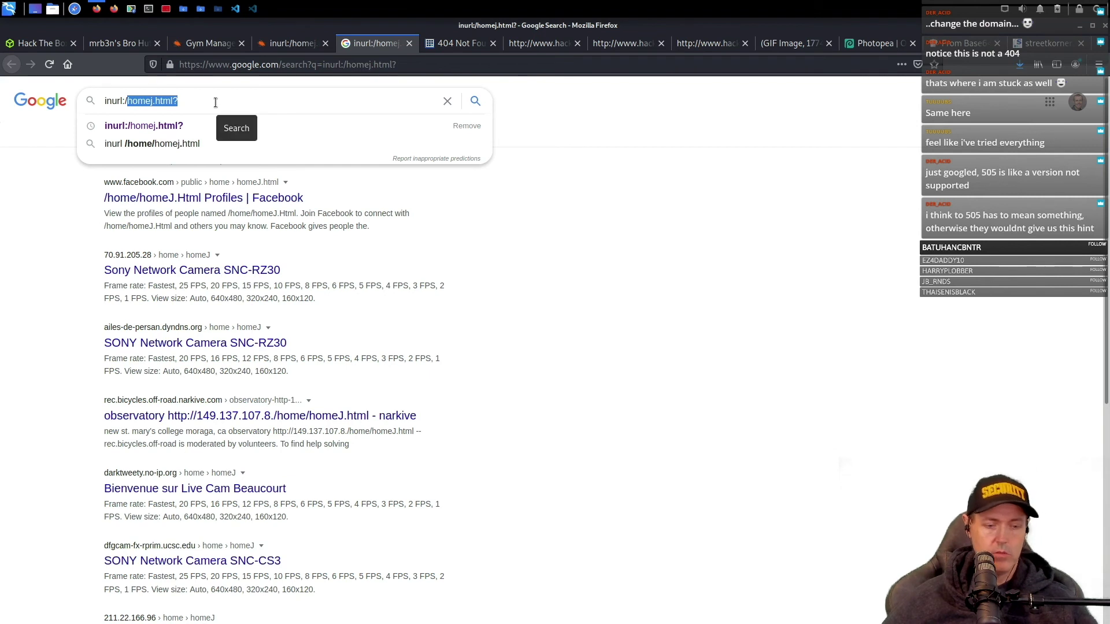
text(http://www.hackertest.net/gb22332/)
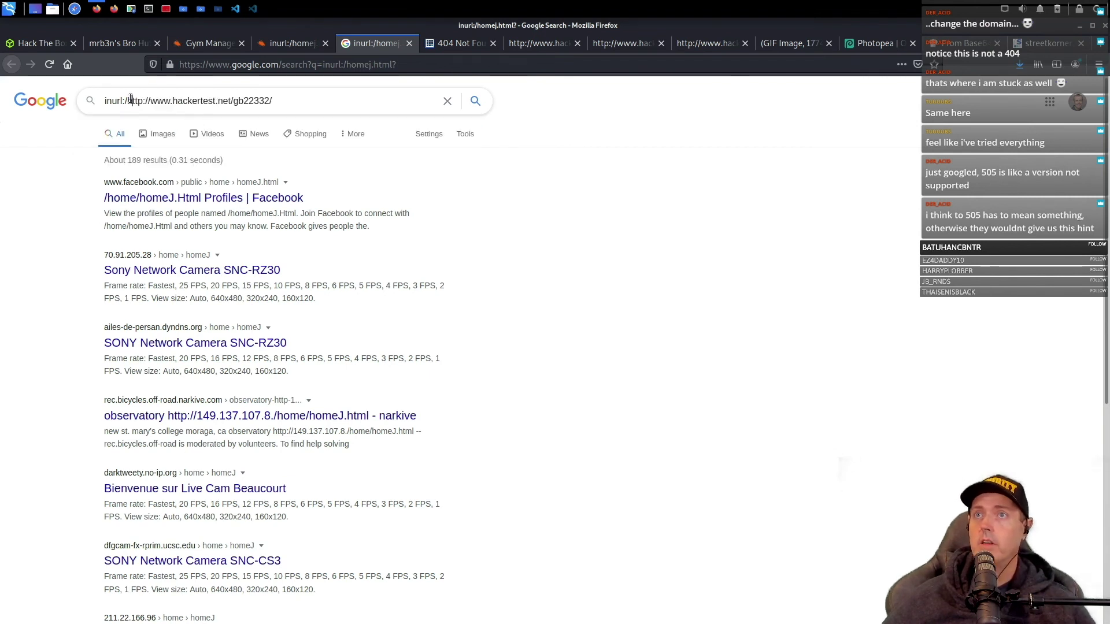
drag(127, 101, 145, 101)
key(BackSpace)
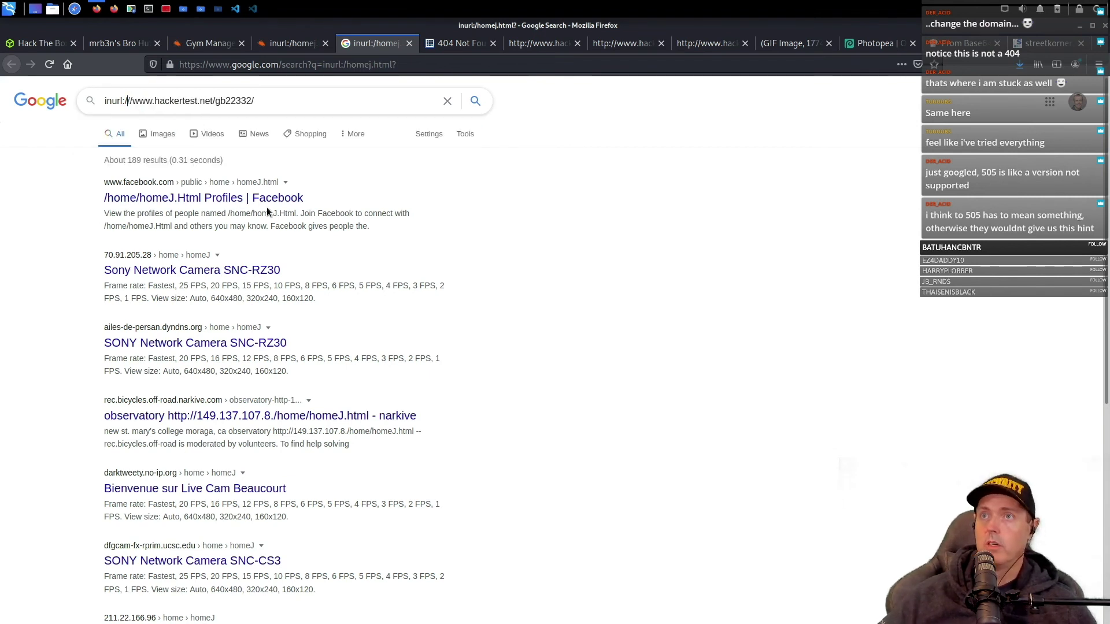
key(BackSpace)
key(Return)
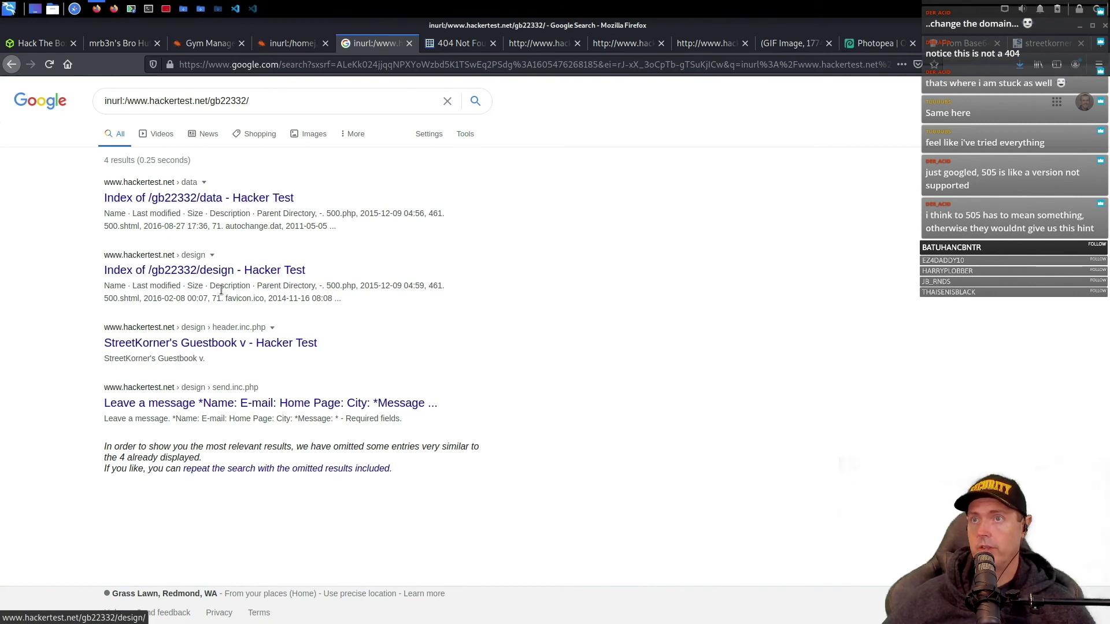
drag(215, 274, 459, 43)
Browse the /gb22332/data listing, view autochange.dat, then return to the design listing
text(ata/)
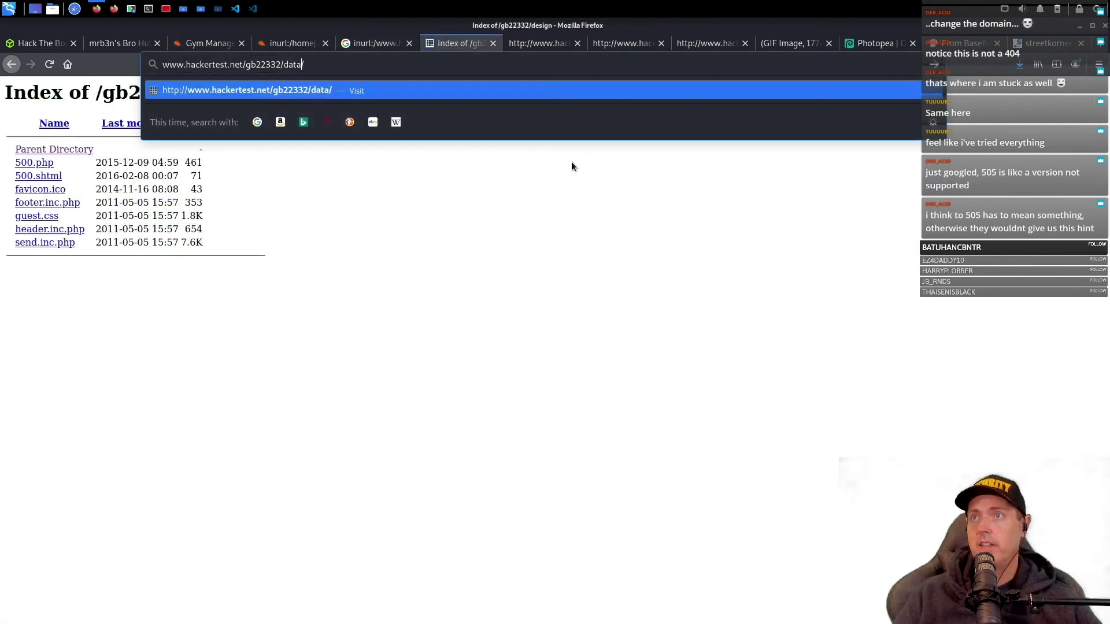
key(Return)
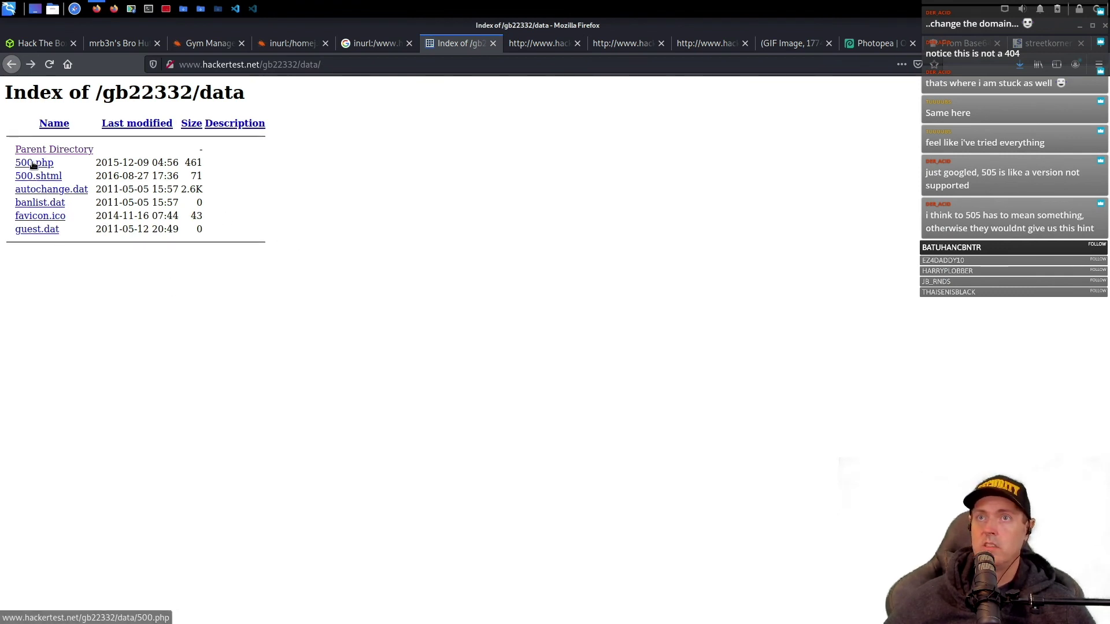
click(37, 193)
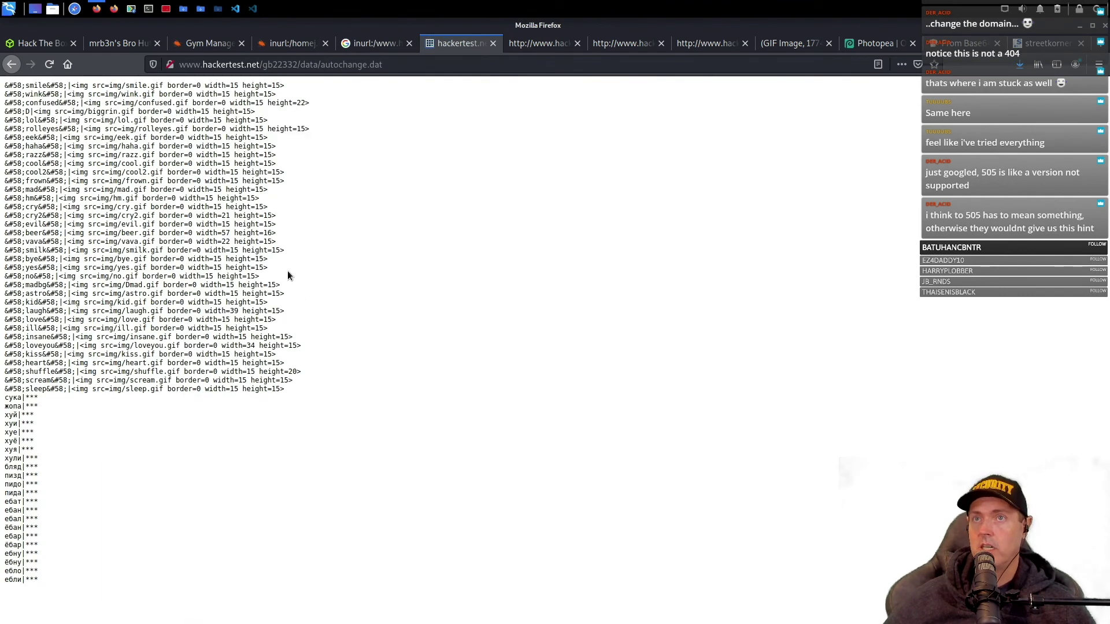
key(alt+Left)
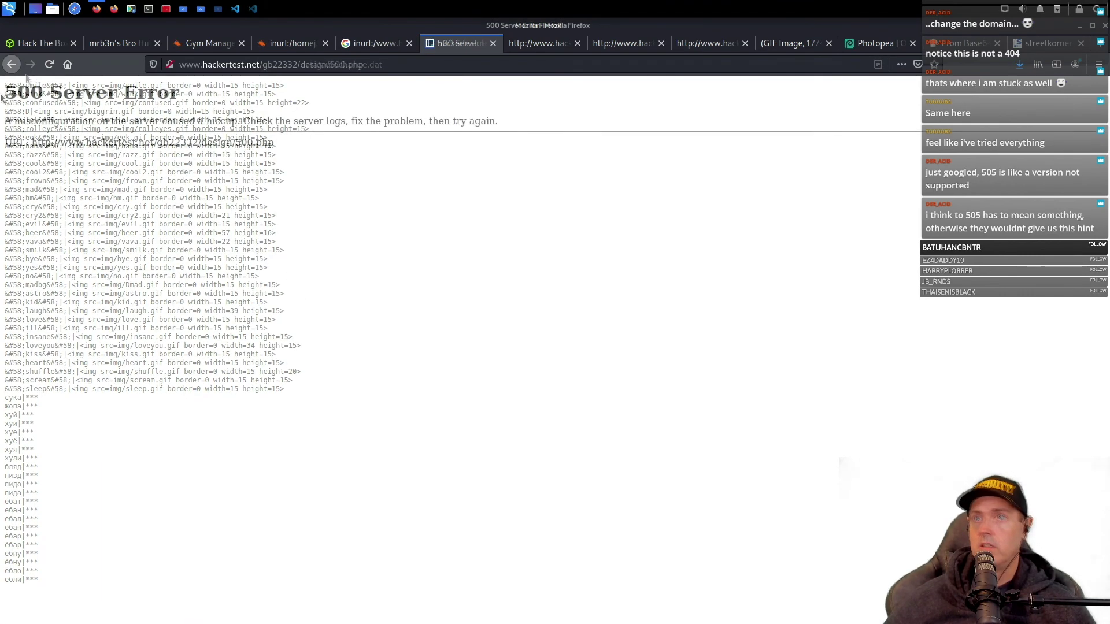
key(alt+Left)
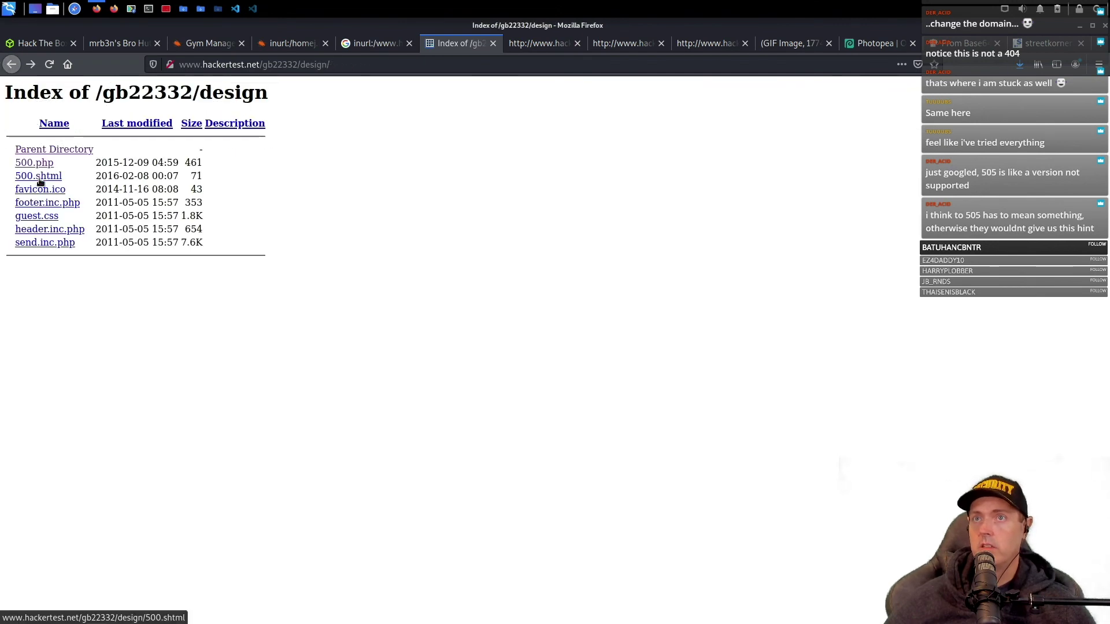
Inspect 500.shtml, the source of footer.inc.php, and header.inc.php from the design listing
click(38, 178)
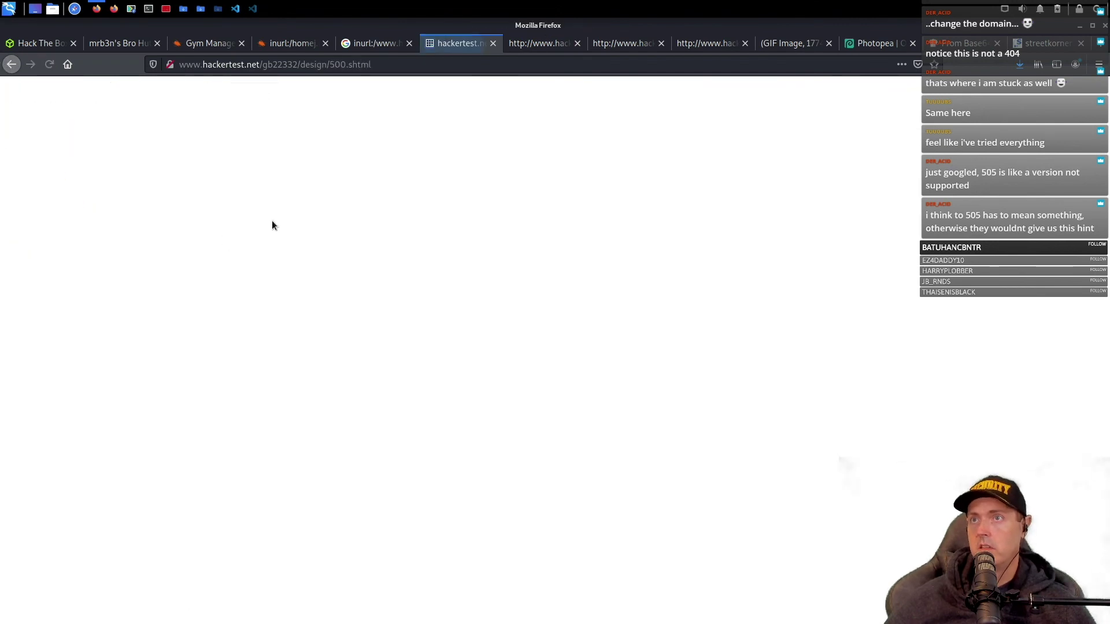
click(11, 64)
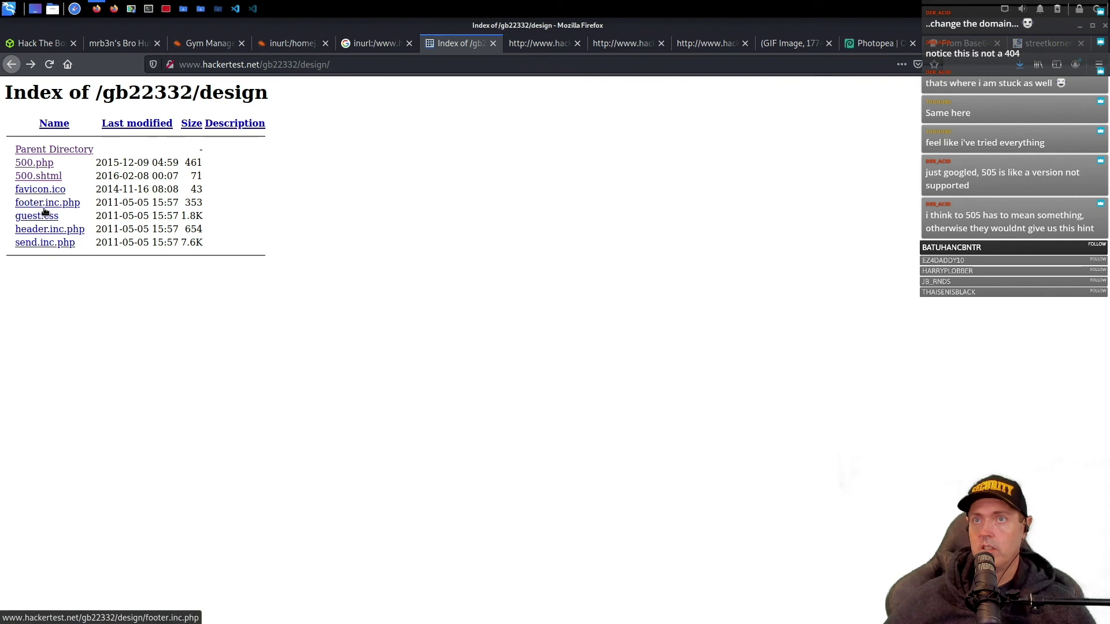
click(41, 203)
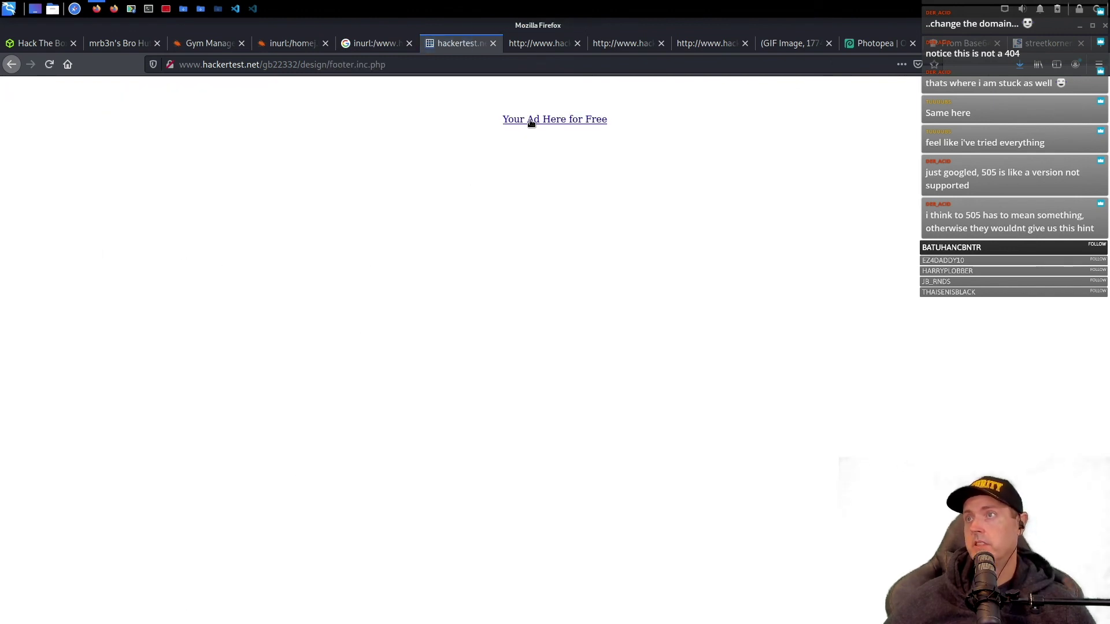
right_click(296, 256)
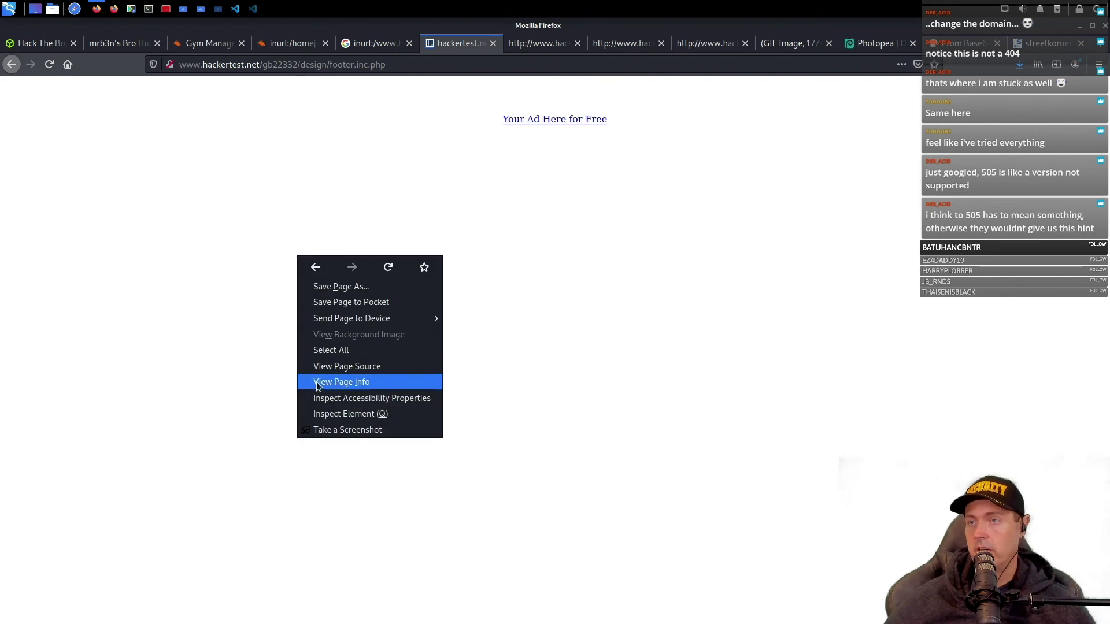
click(347, 370)
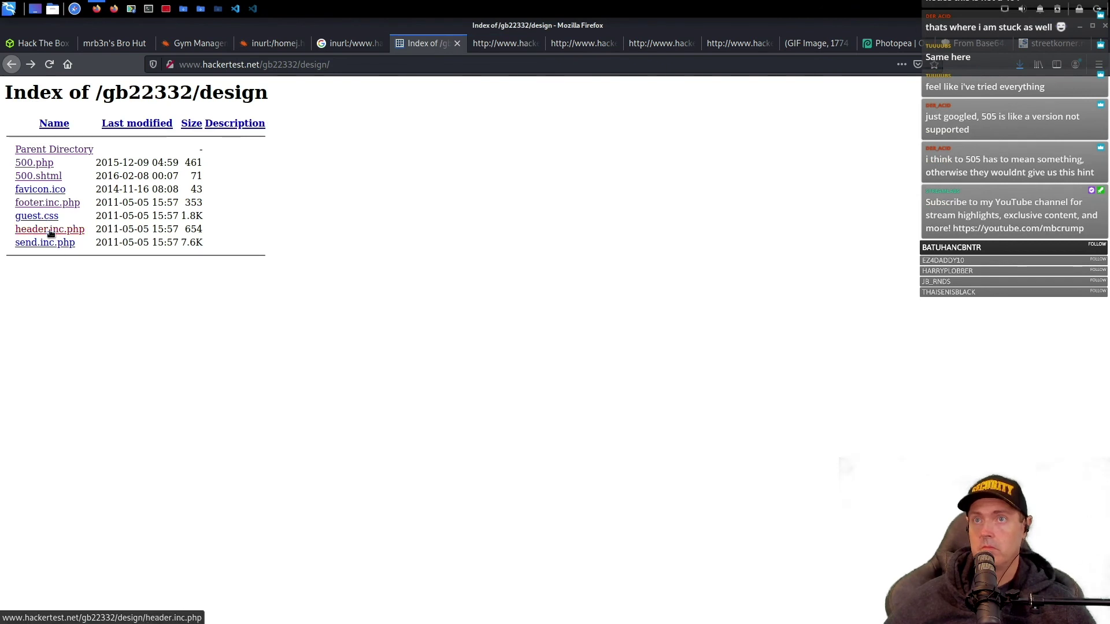
click(50, 230)
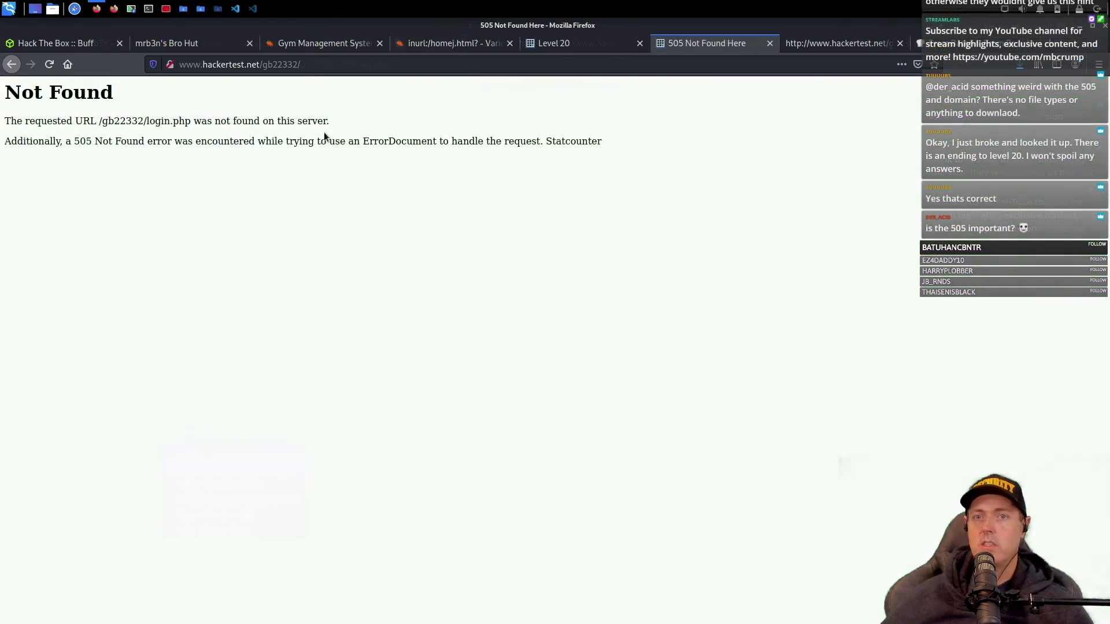
right_click(227, 184)
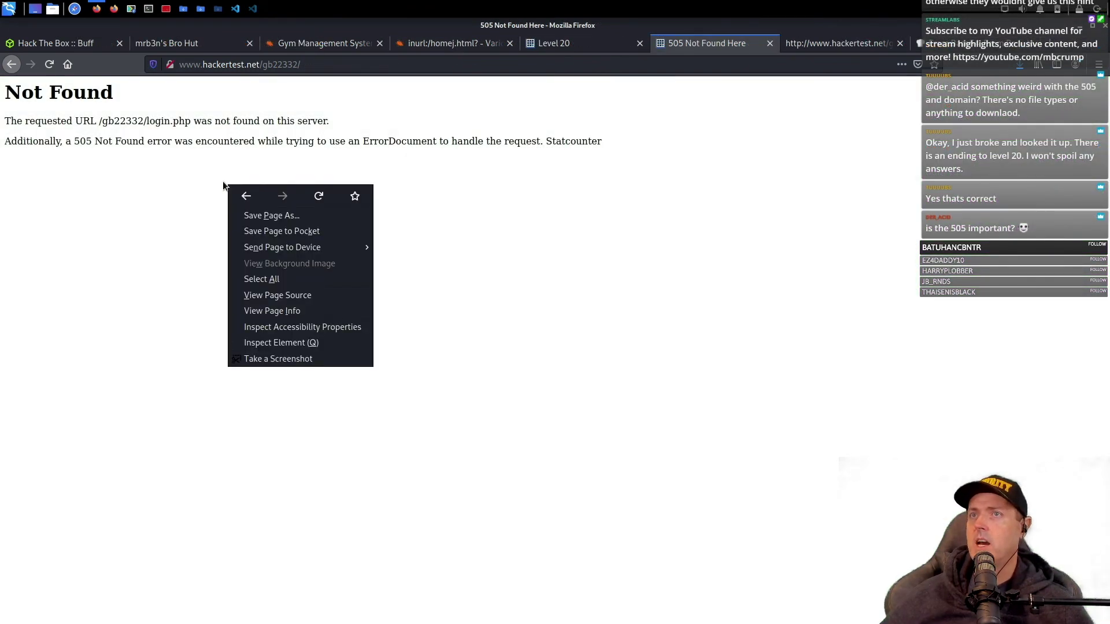
click(170, 192)
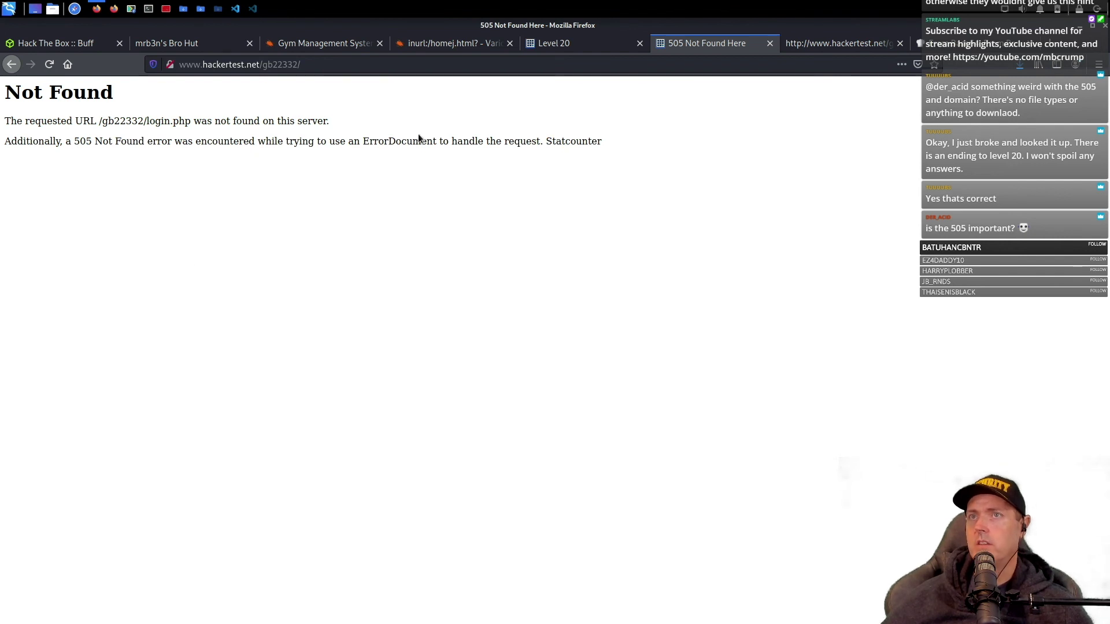
double_click(290, 64)
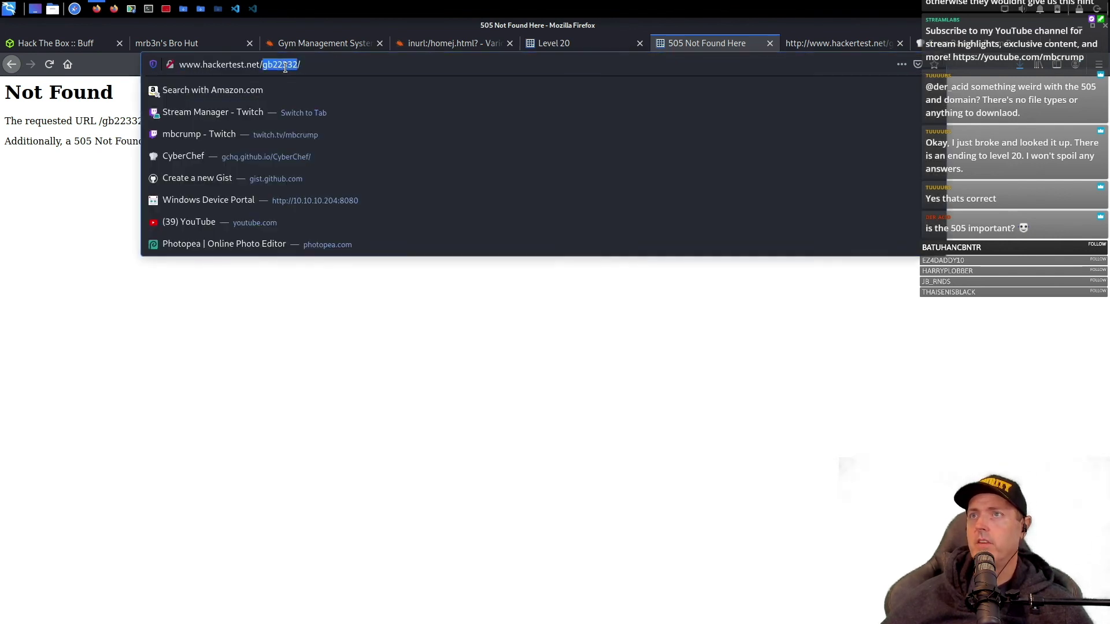
text(505)
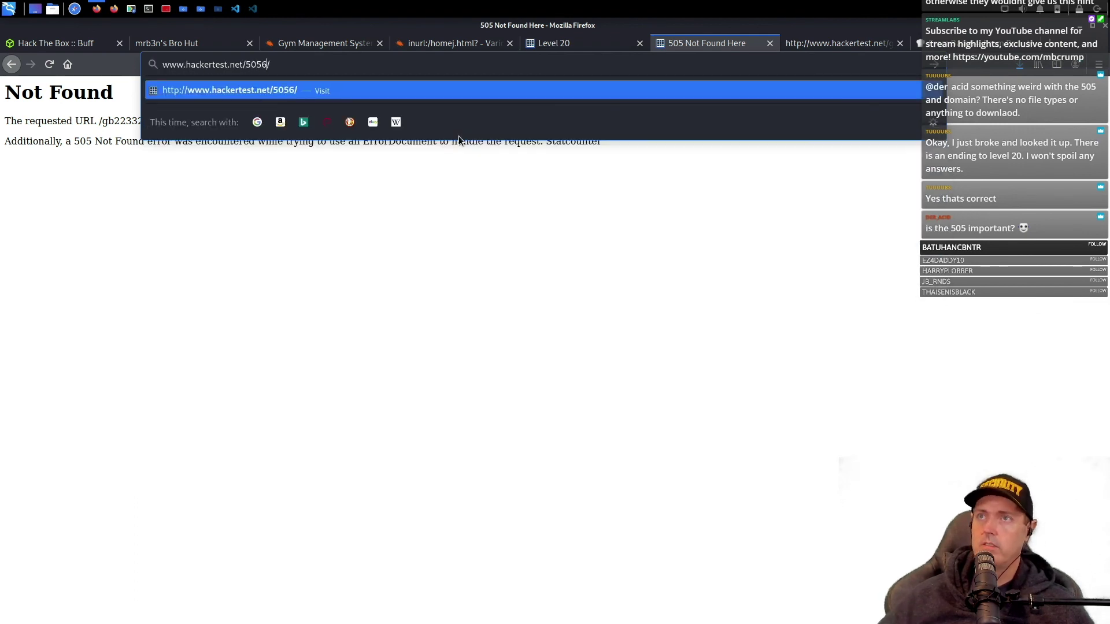
key(Return)
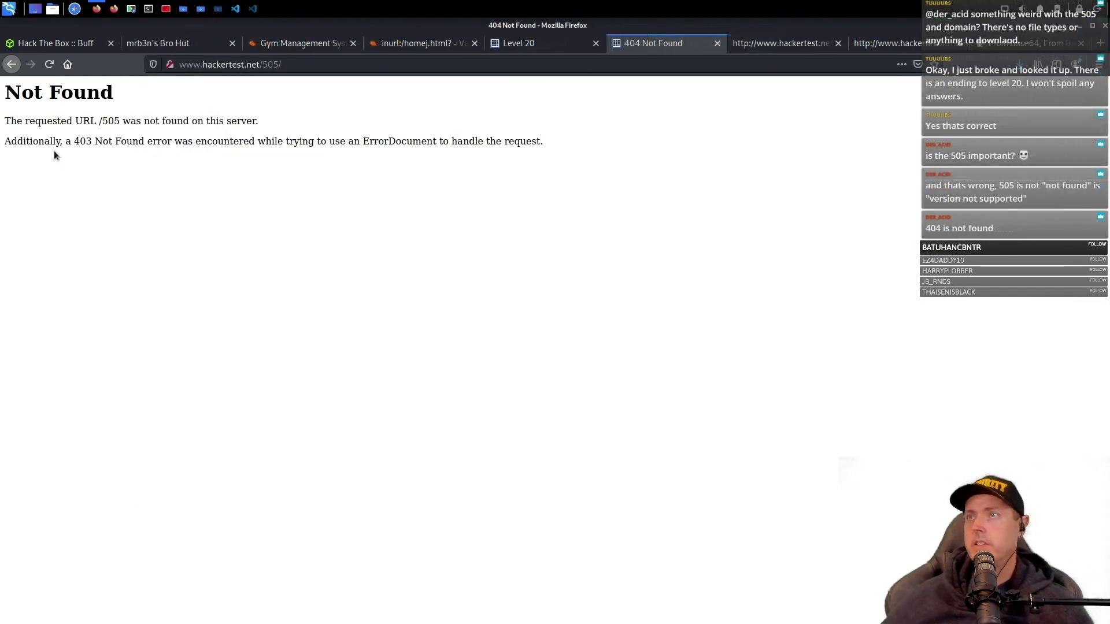
click(276, 65)
text(403)
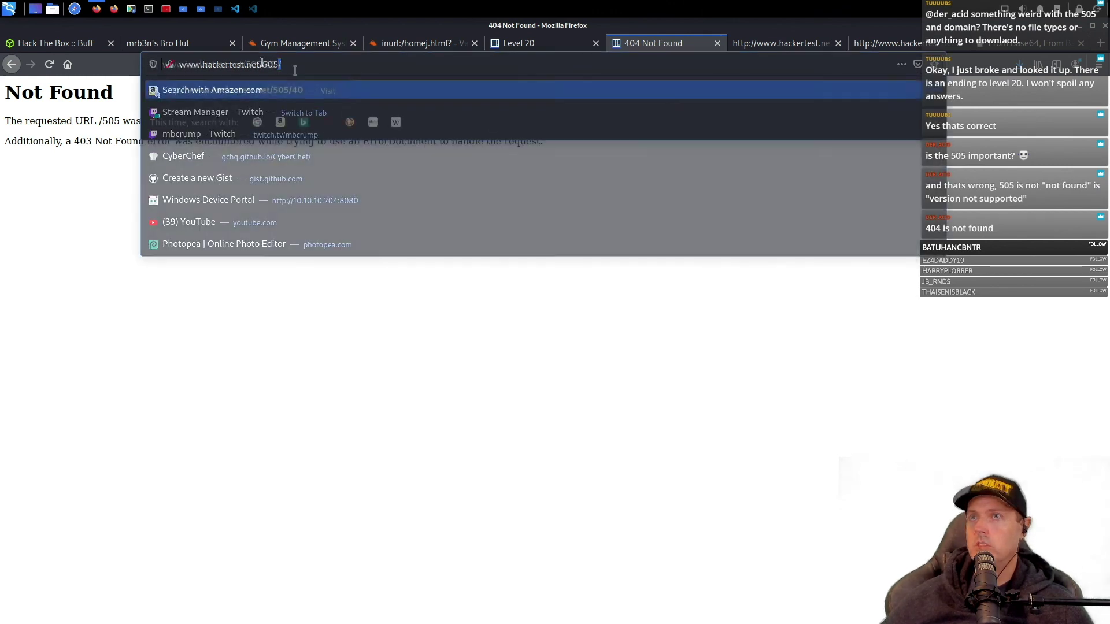
key(Return)
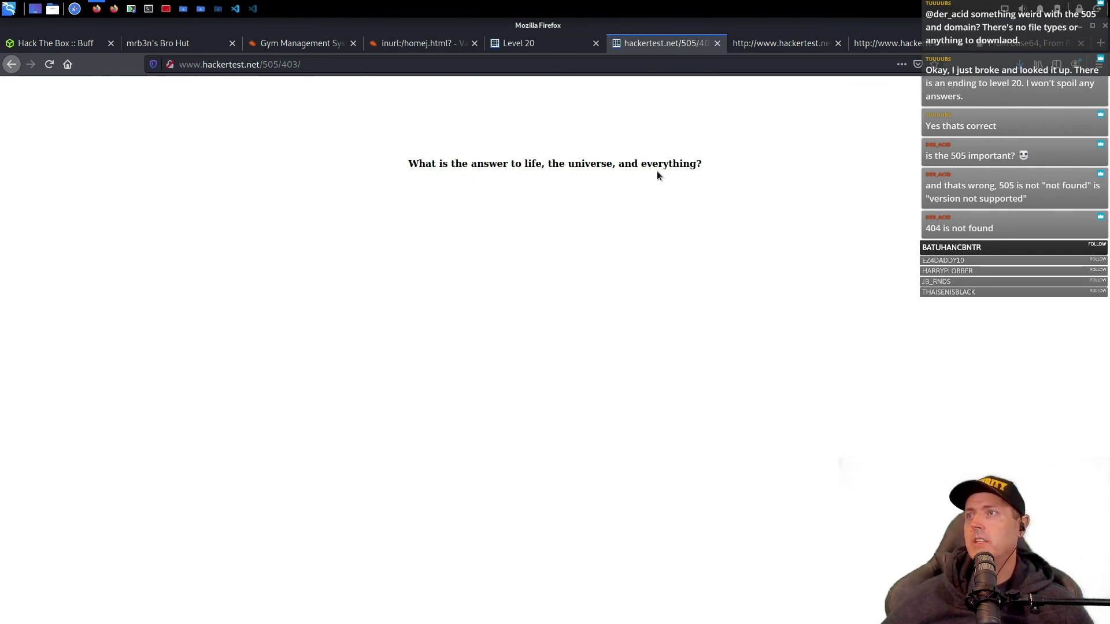
Open the question page's source and read the file-extension hint comment
drag(711, 172, 462, 151)
click(461, 155)
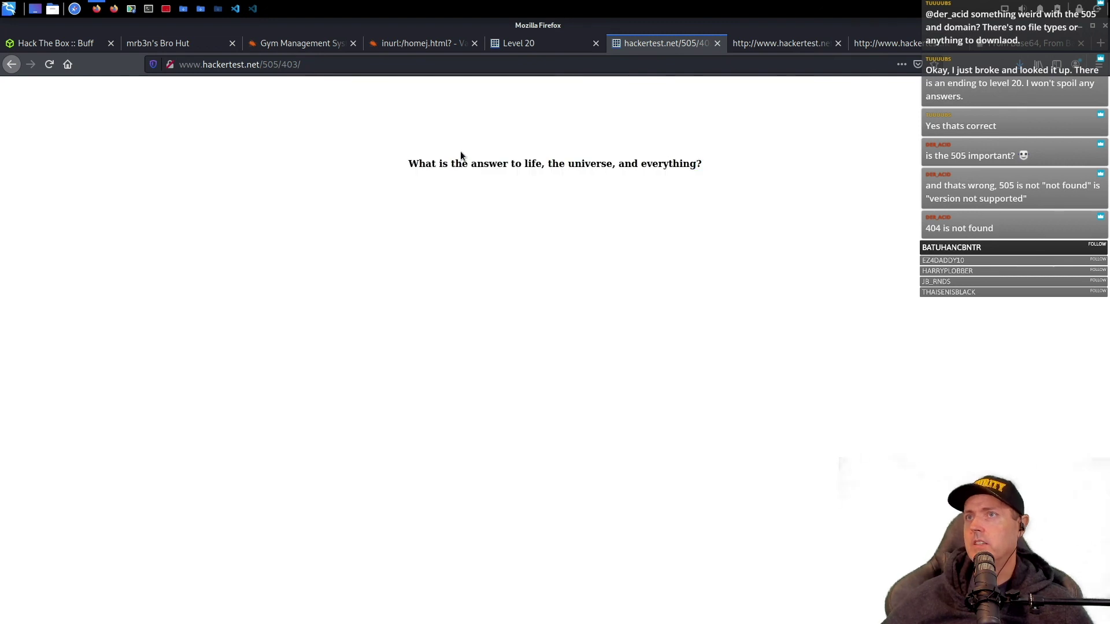
right_click(322, 322)
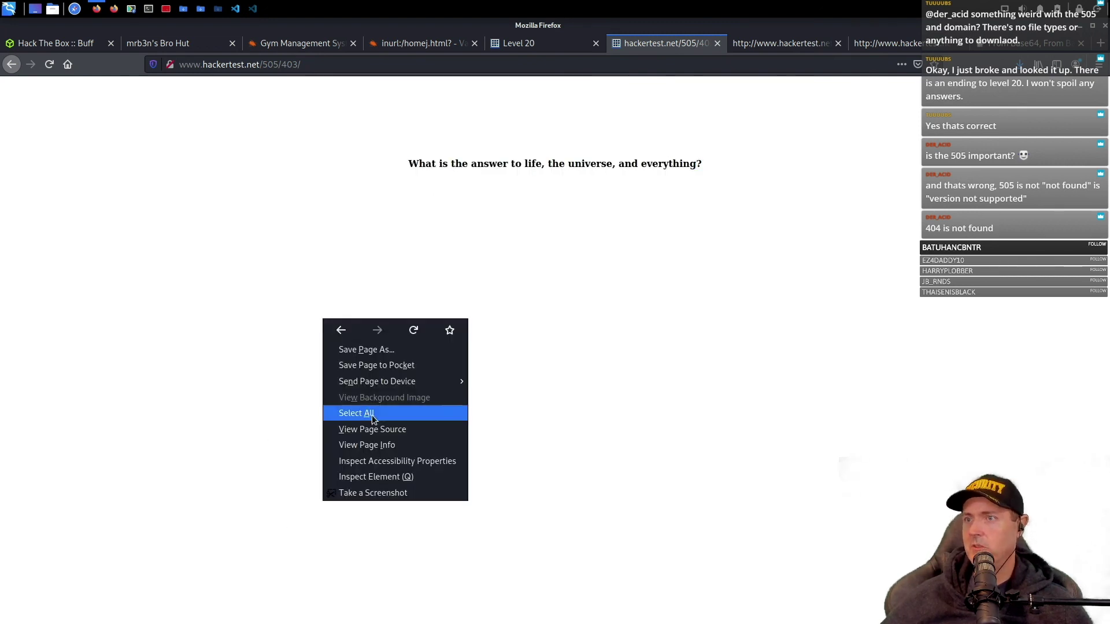
click(365, 428)
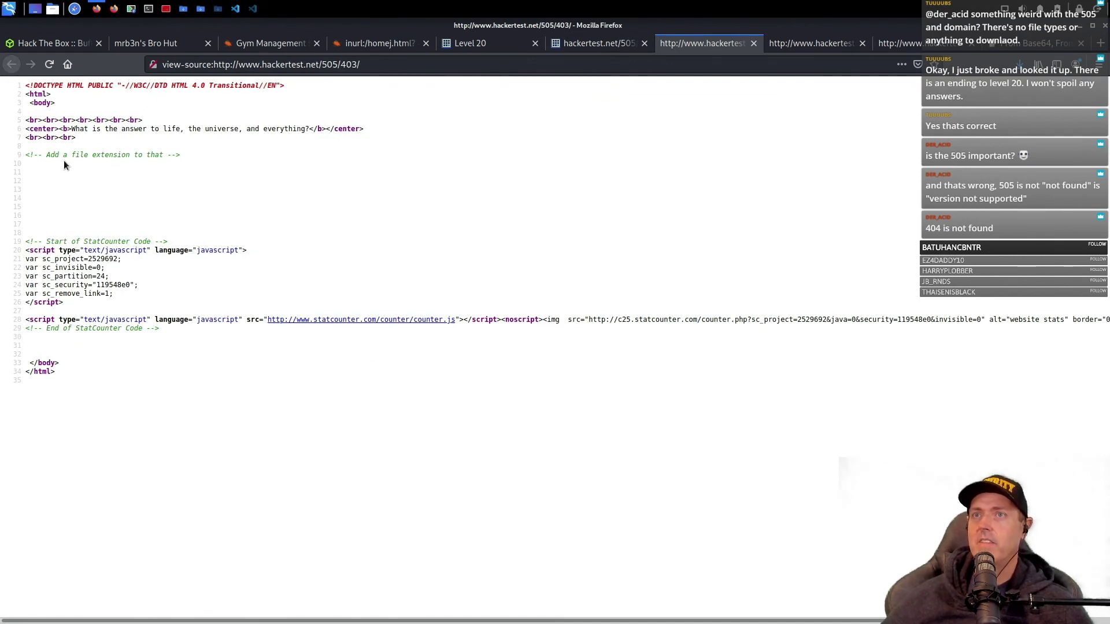
drag(139, 158, 193, 161)
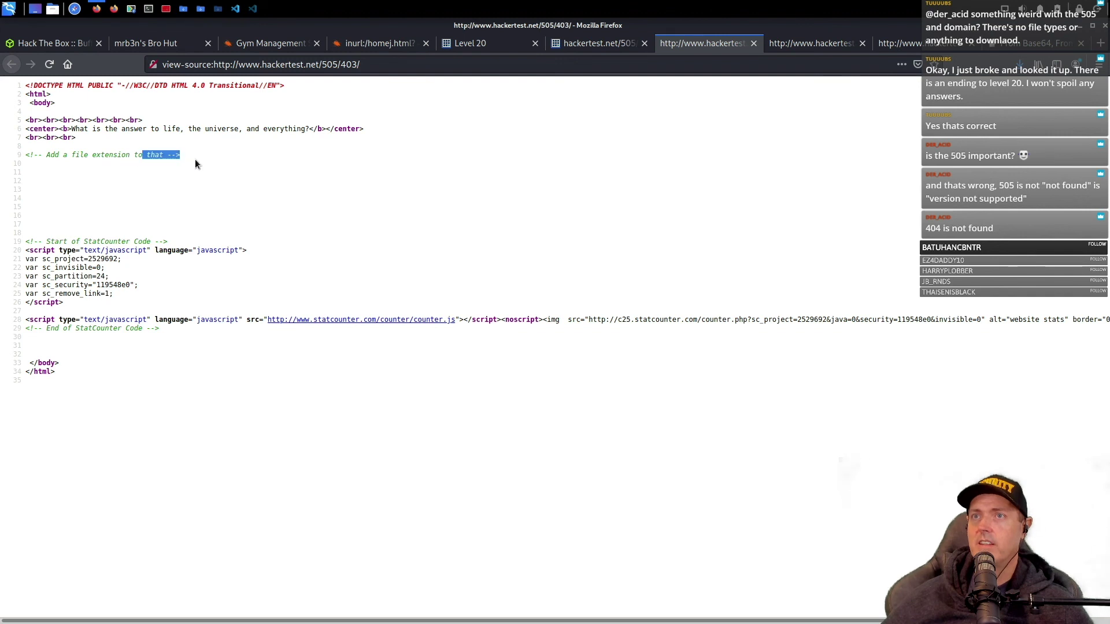
click(195, 159)
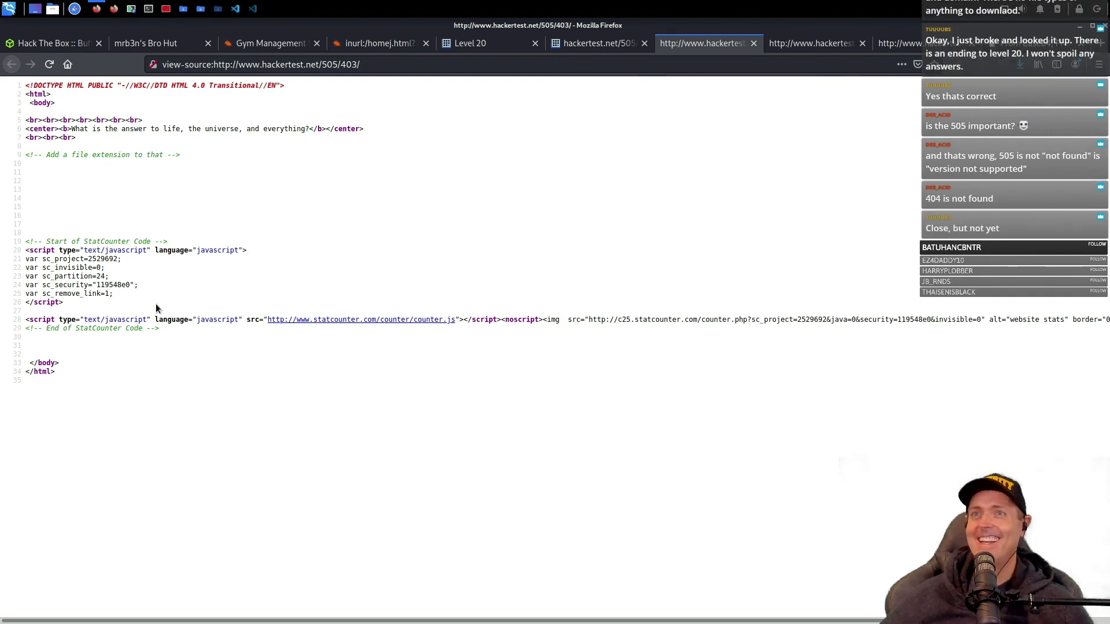
triple_click(138, 155)
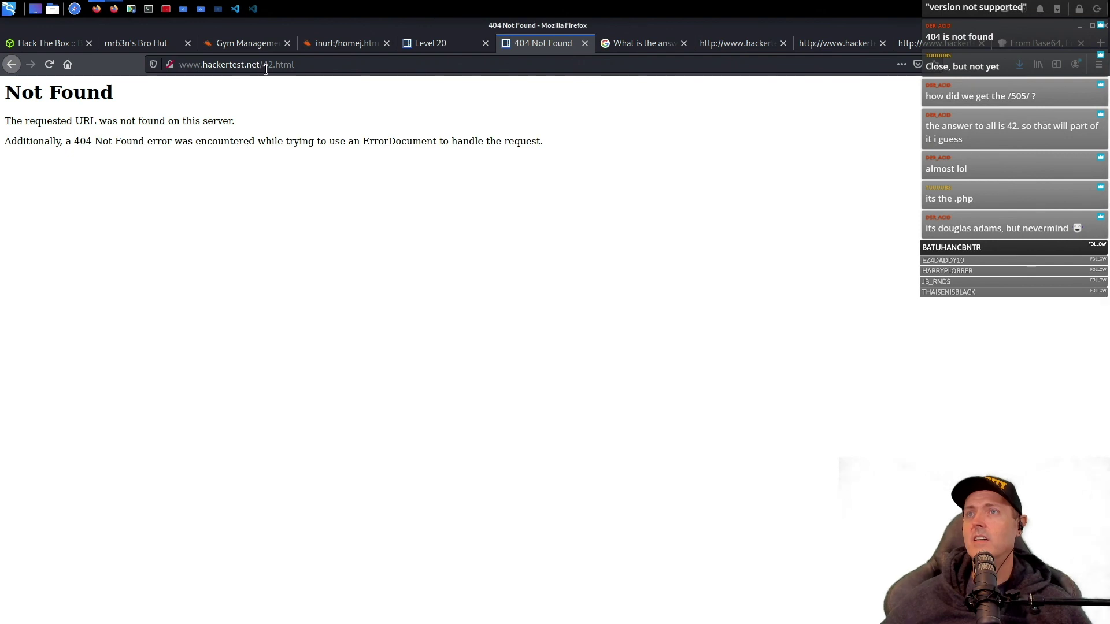
double_click(285, 64)
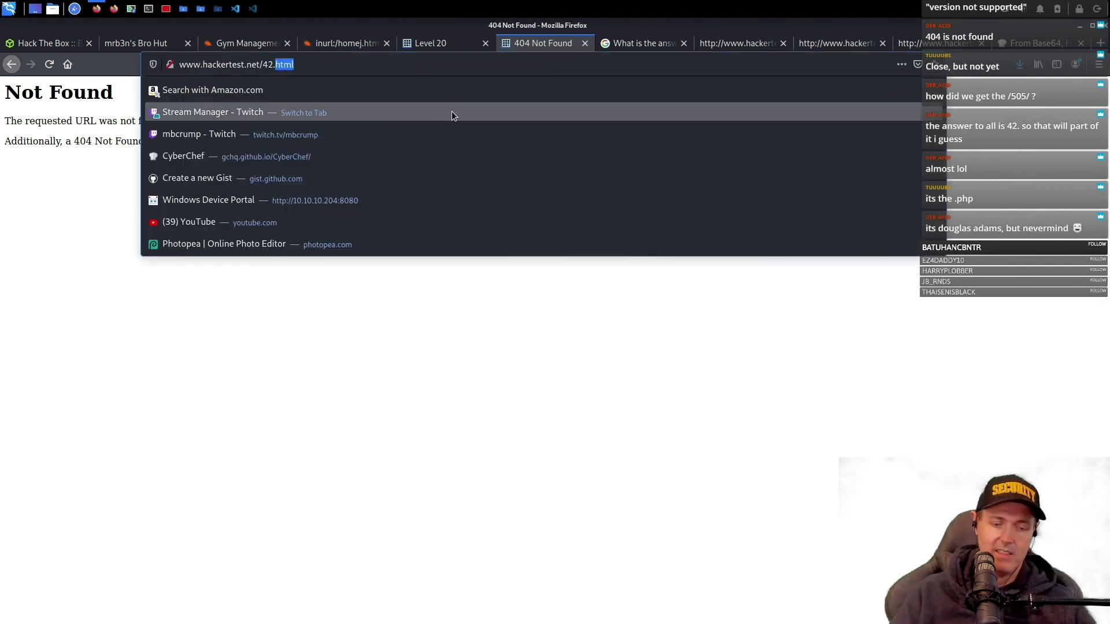
text(php)
key(Return)
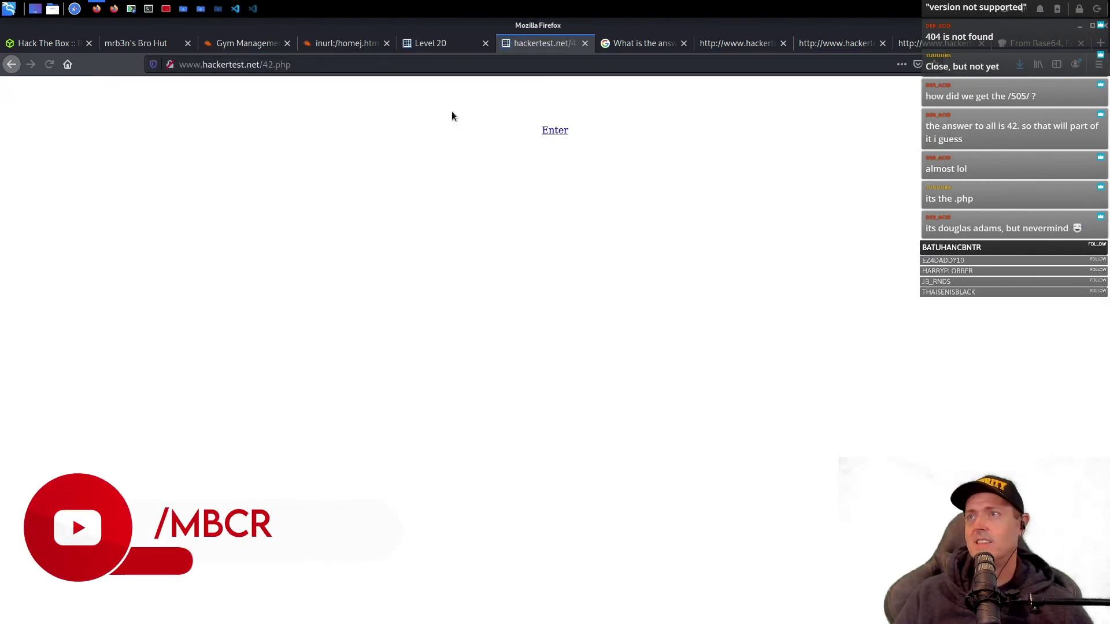
Follow the Enter link to the 'You have now cracked the HackerTest.net!' page and view its source
click(555, 130)
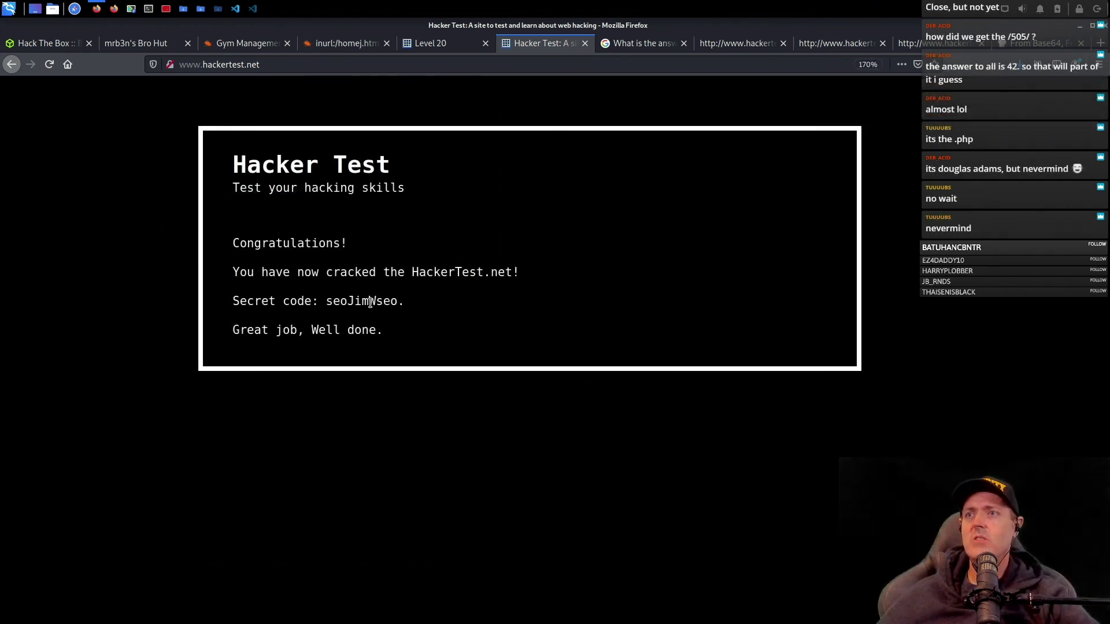
double_click(374, 300)
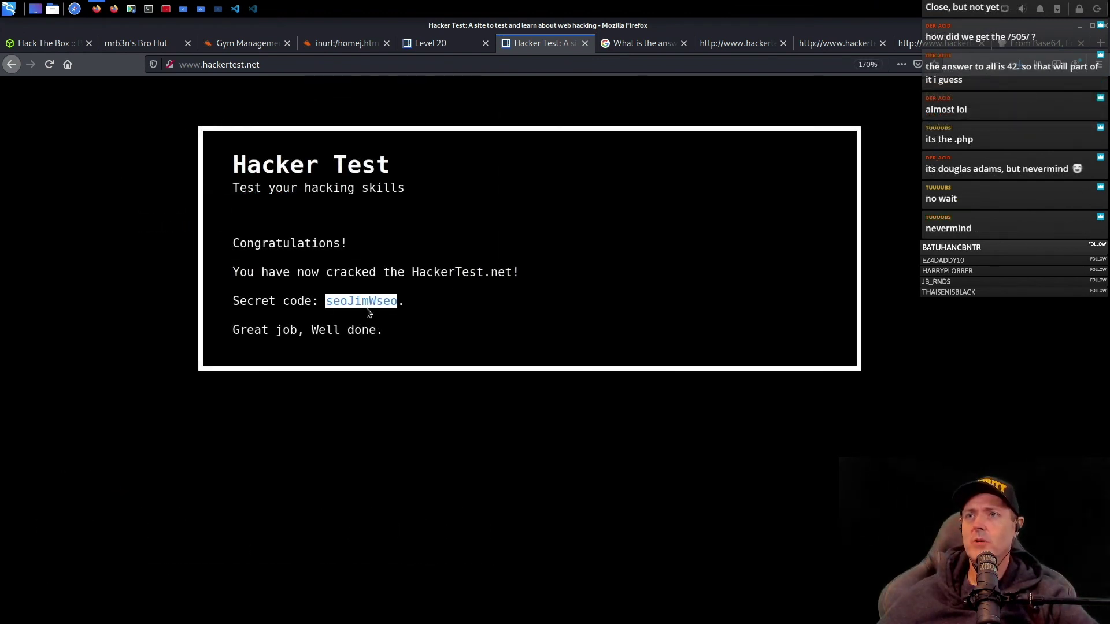
click(336, 341)
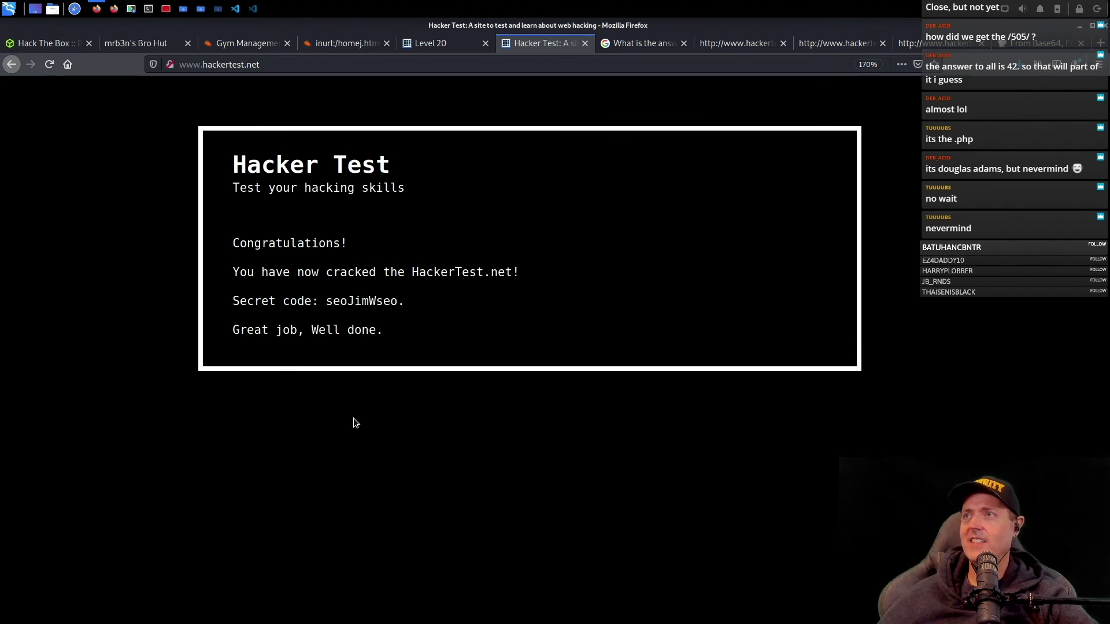
right_click(370, 419)
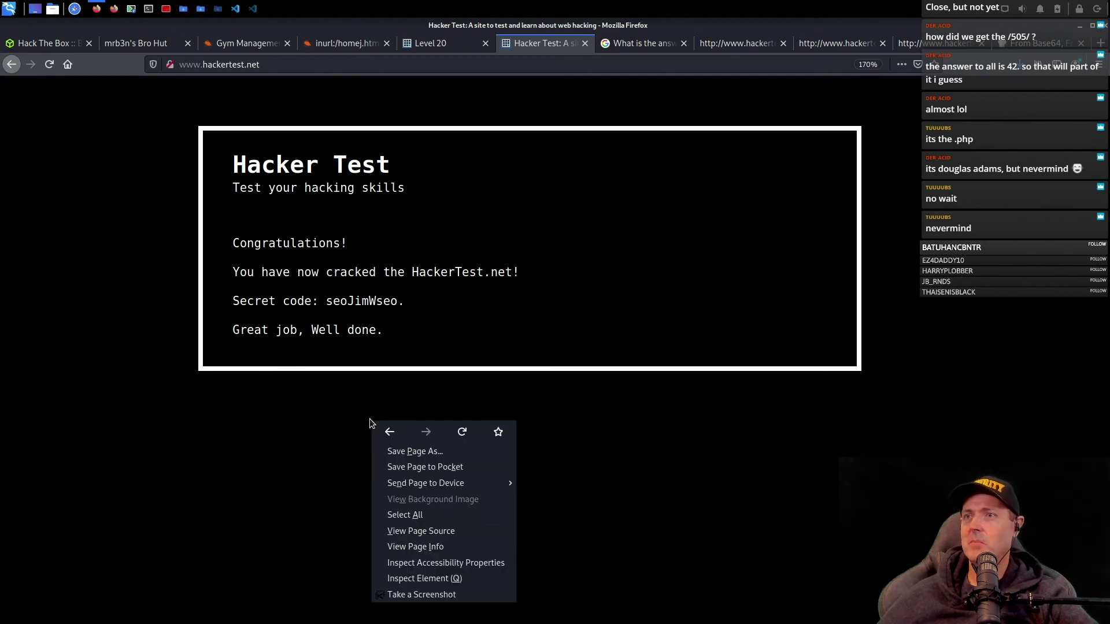
click(403, 533)
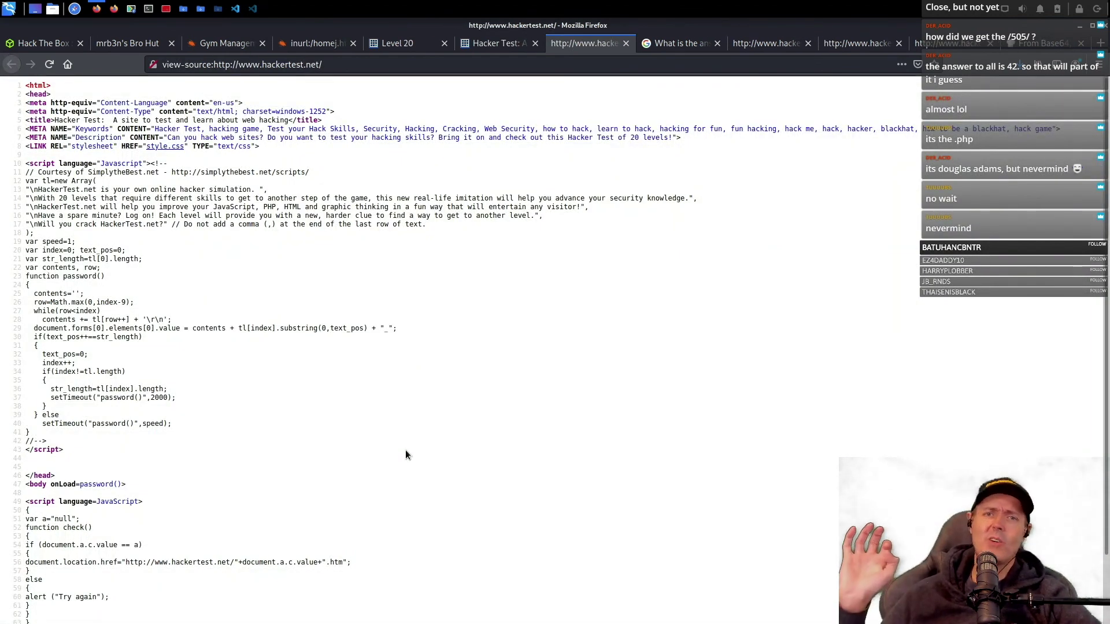